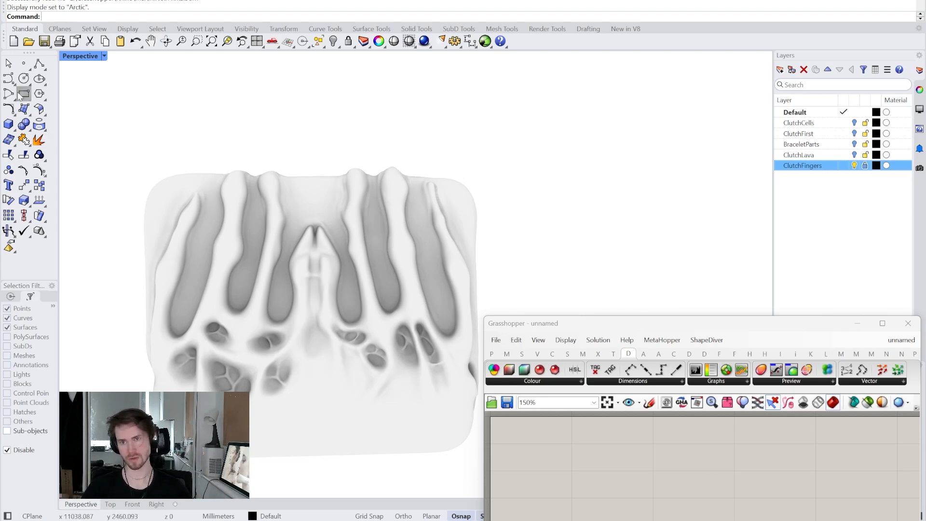
# - Start an interpolated curve in the Right view and trace it around the clutch's leftmost finger ridge down into the first groove
pyautogui.rightClick(9, 79)
pyautogui.scroll(3, 190, 344)
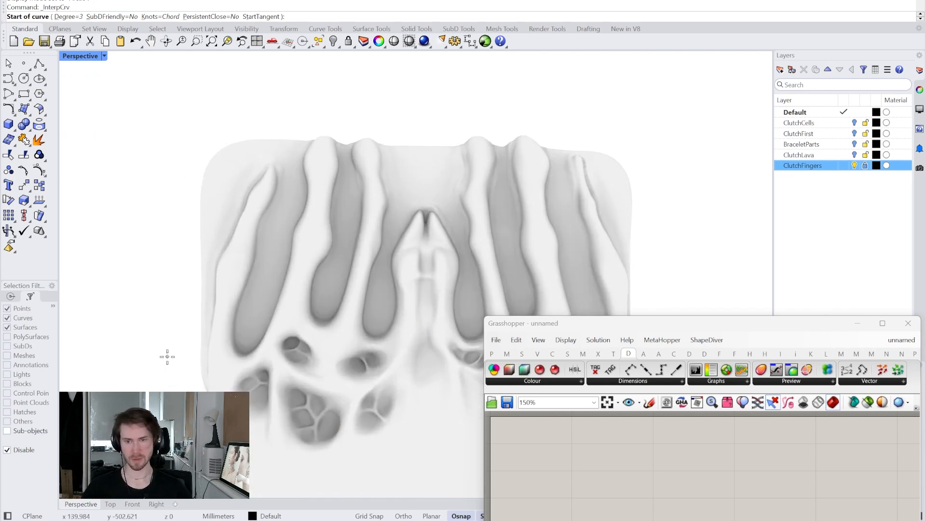
pyautogui.moveTo(184, 341); pyautogui.dragTo(312, 331, button='right')
pyautogui.scroll(2, 312, 331)
pyautogui.scroll(-2, 180, 321)
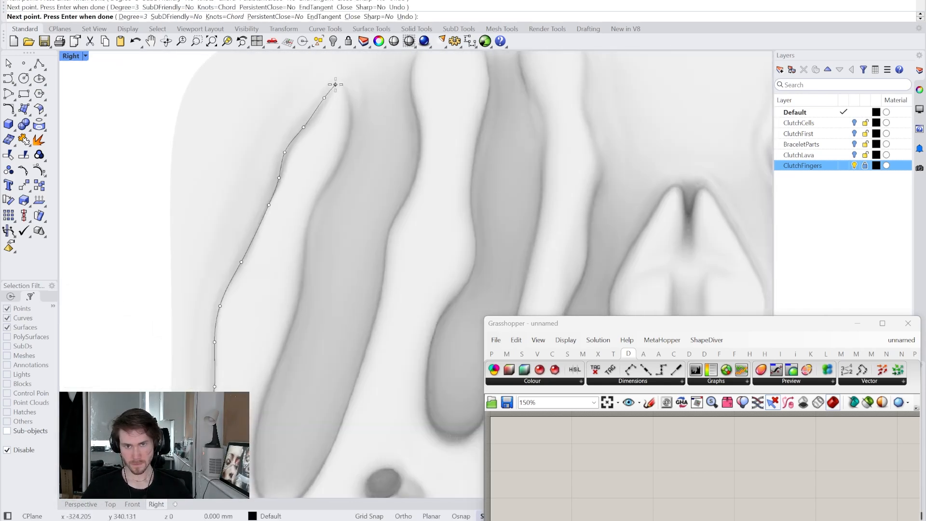
pyautogui.click(348, 150)
pyautogui.click(329, 186)
pyautogui.click(316, 208)
pyautogui.click(309, 232)
pyautogui.click(306, 261)
pyautogui.click(300, 308)
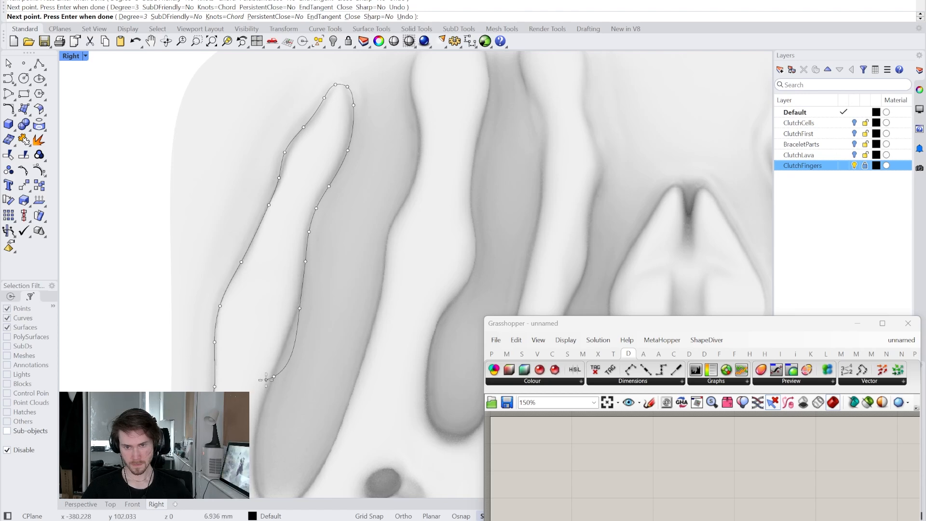
pyautogui.click(274, 377)
# - Continue the curve over the tip of the second finger ridge and down its inner edge
pyautogui.click(352, 118)
pyautogui.click(384, 79)
pyautogui.click(415, 76)
pyautogui.click(429, 91)
pyautogui.click(434, 119)
pyautogui.click(438, 145)
pyautogui.click(435, 172)
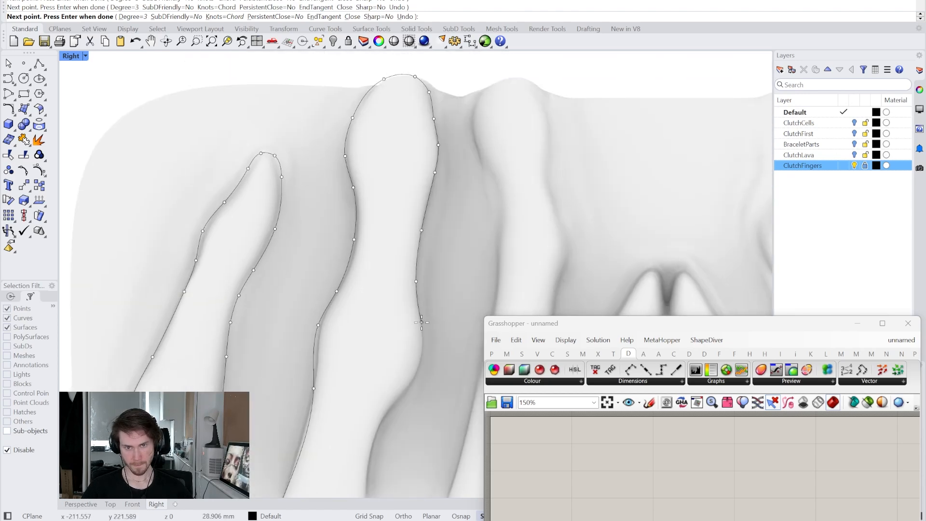
pyautogui.click(416, 281)
pyautogui.click(422, 323)
pyautogui.click(422, 354)
# - Trace the curve around the third finger ridge, through the groove beside it and over the pointed central arch
pyautogui.click(341, 304)
pyautogui.click(419, 161)
pyautogui.click(525, 189)
pyautogui.moveTo(521, 241); pyautogui.dragTo(399, 104, button='right')
pyautogui.click(403, 138)
pyautogui.click(412, 273)
pyautogui.click(404, 351)
pyautogui.moveTo(399, 389); pyautogui.dragTo(336, 139, button='right')
pyautogui.click(273, 357)
pyautogui.click(316, 447)
pyautogui.click(390, 287)
pyautogui.click(475, 123)
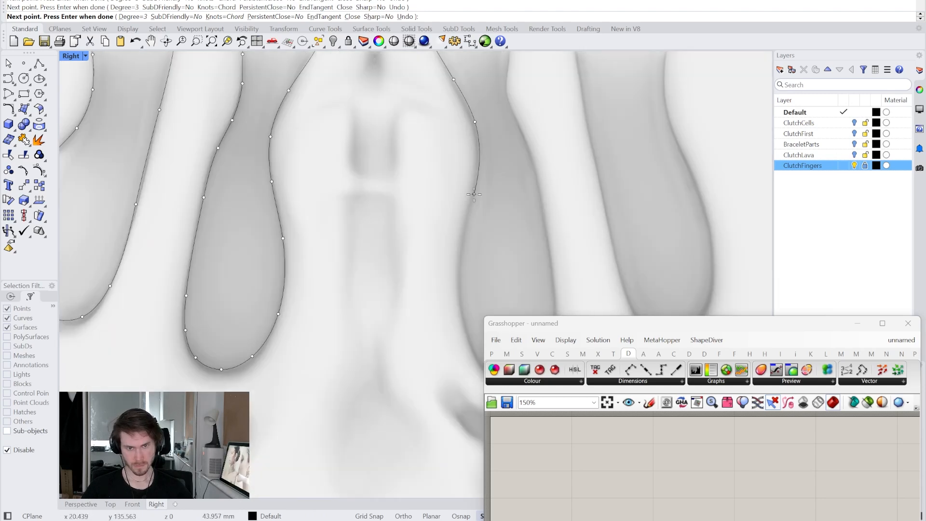
# - Continue the curve from the central arch through the next groove and over the fourth finger ridge's tip
pyautogui.click(477, 190)
pyautogui.click(424, 316)
pyautogui.click(436, 235)
pyautogui.click(386, 108)
pyautogui.click(391, 182)
pyautogui.click(447, 104)
pyautogui.click(451, 166)
pyautogui.click(428, 257)
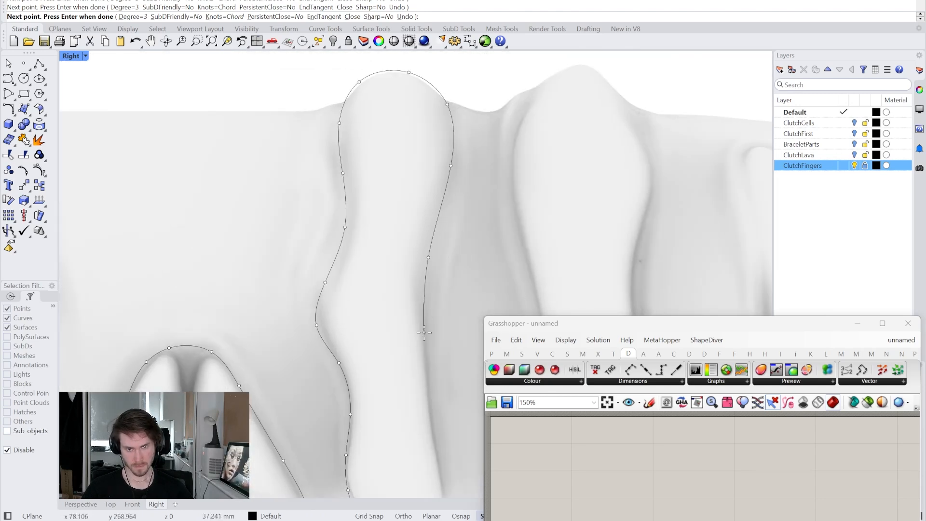
# - Trace the curve through the groove after the fourth ridge and around the fifth finger ridge
pyautogui.click(423, 318)
pyautogui.click(384, 381)
pyautogui.click(405, 276)
pyautogui.click(411, 231)
pyautogui.click(443, 87)
pyautogui.click(480, 117)
pyautogui.click(305, 168)
pyautogui.click(321, 256)
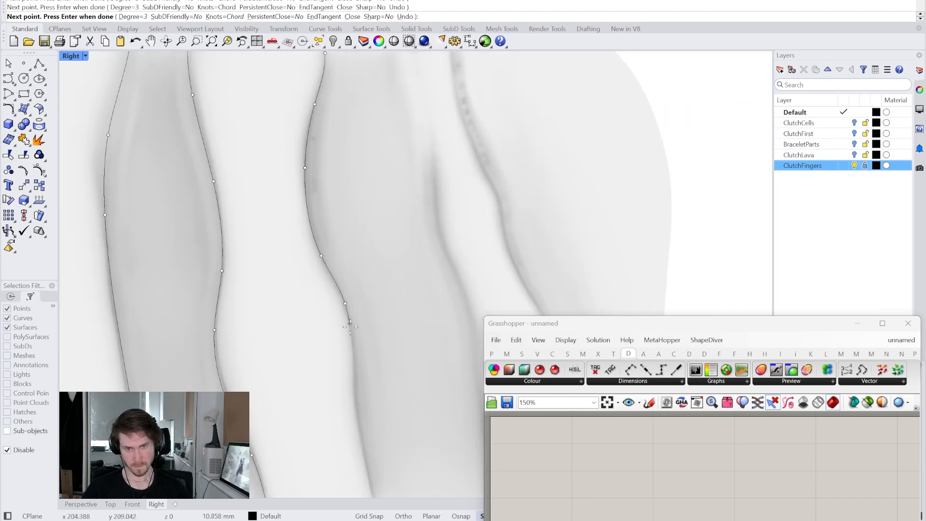
# - Trace the curve through the last groove and around the outermost sixth finger ridge
pyautogui.click(346, 305)
pyautogui.click(356, 369)
pyautogui.click(424, 466)
pyautogui.click(404, 138)
pyautogui.click(379, 139)
pyautogui.click(448, 315)
pyautogui.moveTo(448, 315); pyautogui.dragTo(254, 125, button='right')
pyautogui.click(270, 167)
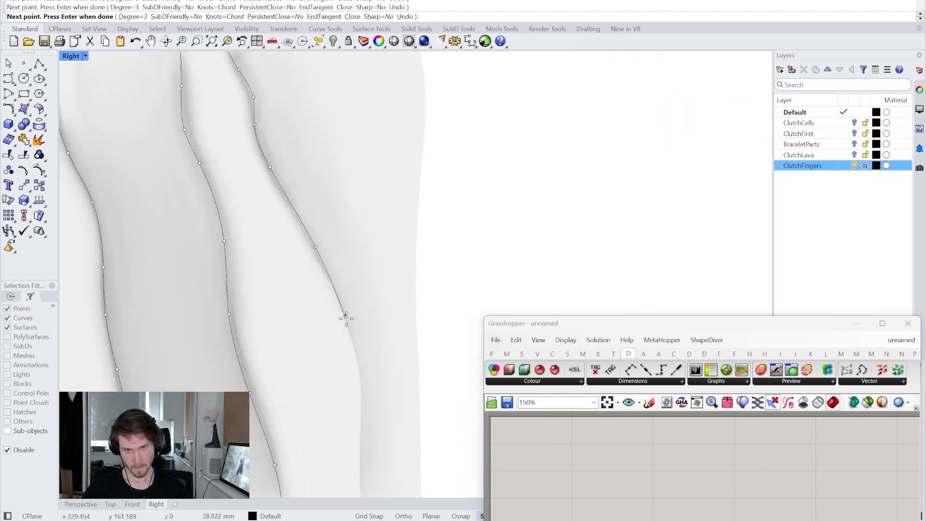
pyautogui.click(316, 248)
pyautogui.click(368, 351)
pyautogui.click(354, 248)
# - Loop the curve widely around the outside of the clutch back towards its start and finish it
pyautogui.scroll(-10, 385, 331)
pyautogui.click(409, 433)
pyautogui.click(459, 109)
pyautogui.click(186, 108)
pyautogui.click(157, 266)
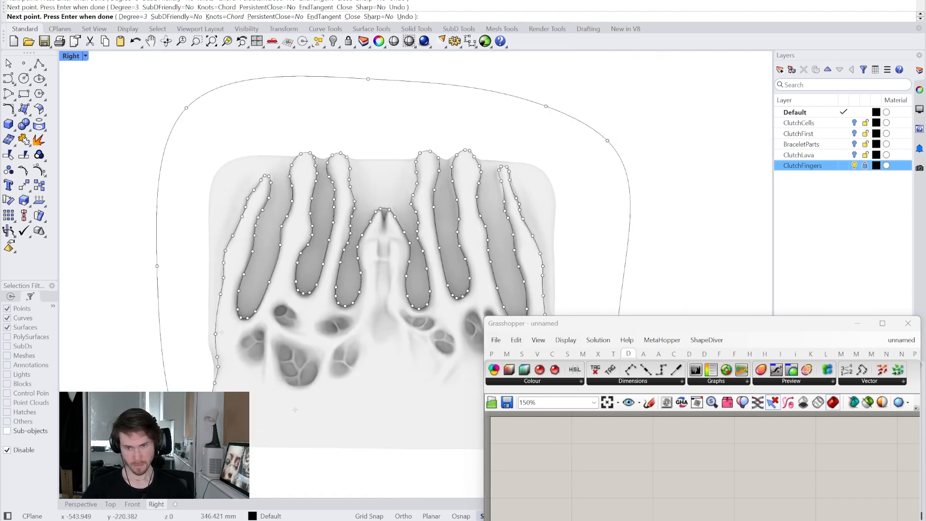
pyautogui.scroll(4, 198, 482)
pyautogui.click(202, 382)
pyautogui.press('Return')
# - Add a Curve parameter to the Grasshopper canvas and reference the traced curve in it
pyautogui.scroll(-6, 121, 419)
pyautogui.click(121, 366)
pyautogui.moveTo(569, 324); pyautogui.dragTo(561, 3)
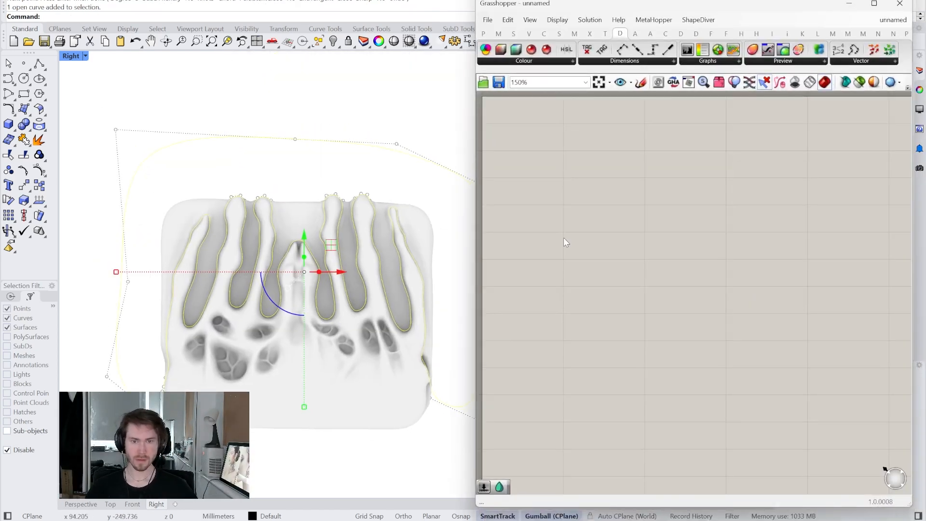
pyautogui.doubleClick(574, 309)
pyautogui.write('vr')
pyautogui.moveTo(582, 309); pyautogui.dragTo(558, 212)
pyautogui.write('crv')
pyautogui.press('Return')
pyautogui.rightClick(558, 212)
pyautogui.click(603, 357)
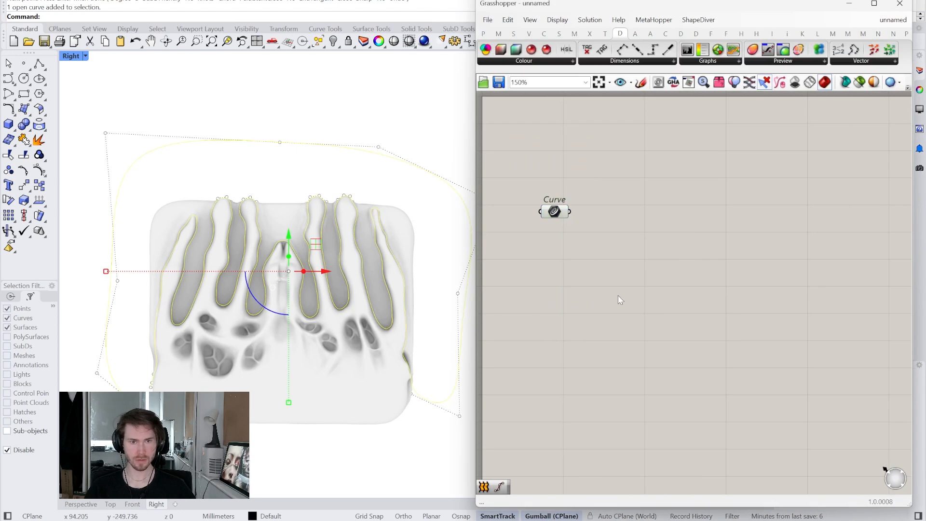
# - Add a Close Curve component and feed the Curve parameter into its C input
pyautogui.doubleClick(617, 219)
pyautogui.write('close')
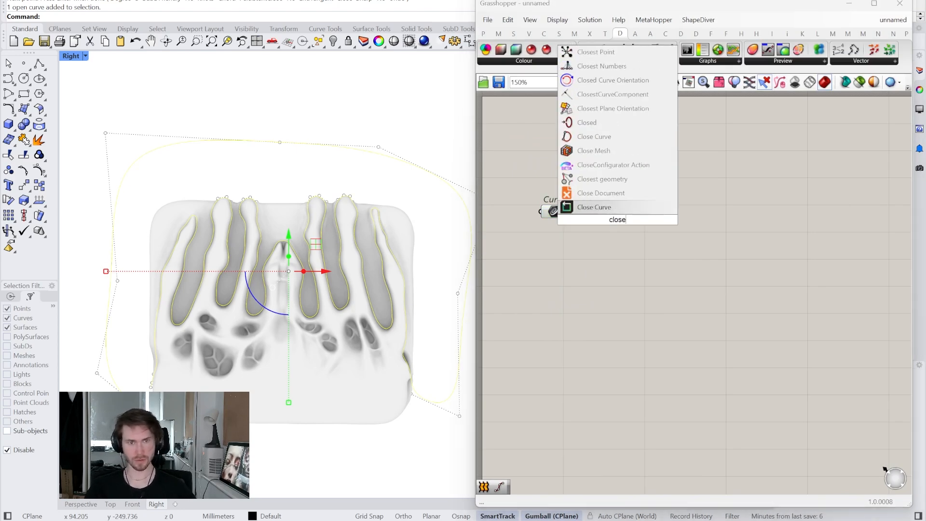
pyautogui.click(598, 137)
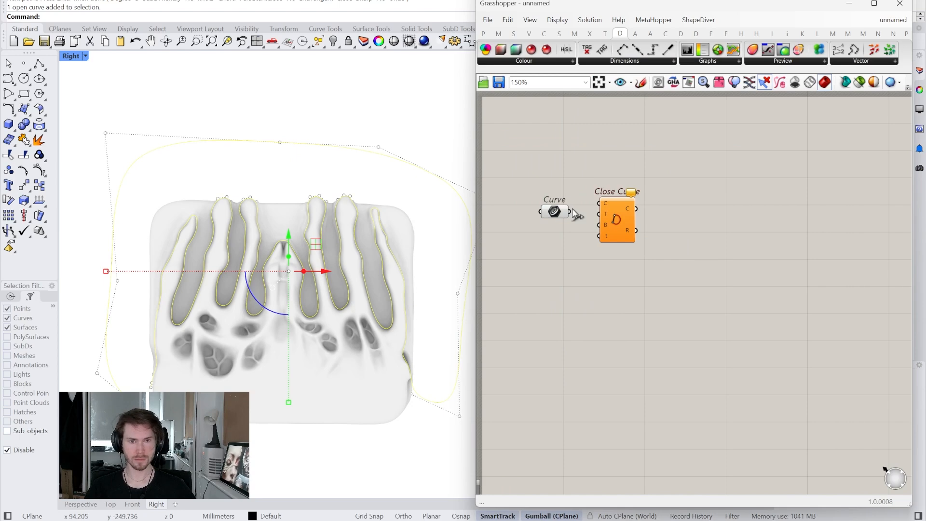
pyautogui.moveTo(602, 197); pyautogui.dragTo(602, 199)
pyautogui.moveTo(618, 211); pyautogui.dragTo(609, 219)
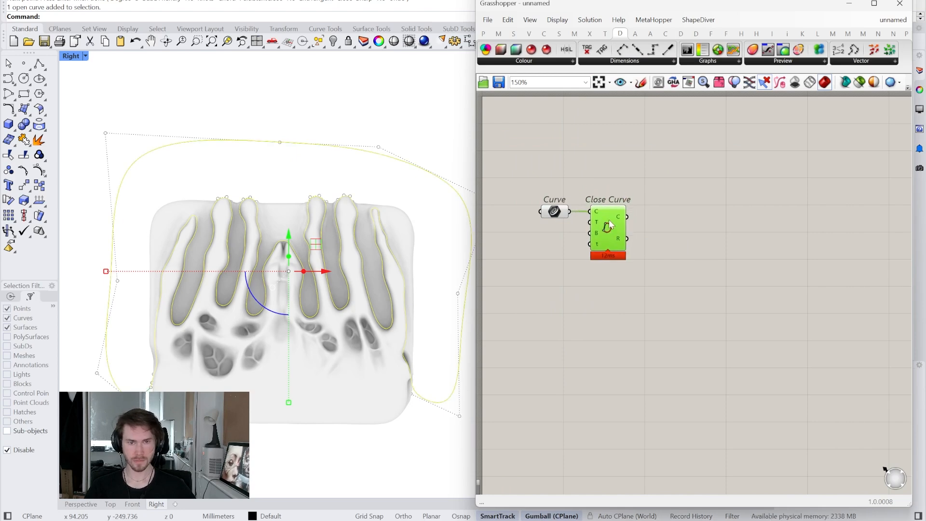
pyautogui.click(278, 478)
# - Add a Patch component and connect the closed curve to its C input
pyautogui.doubleClick(667, 238)
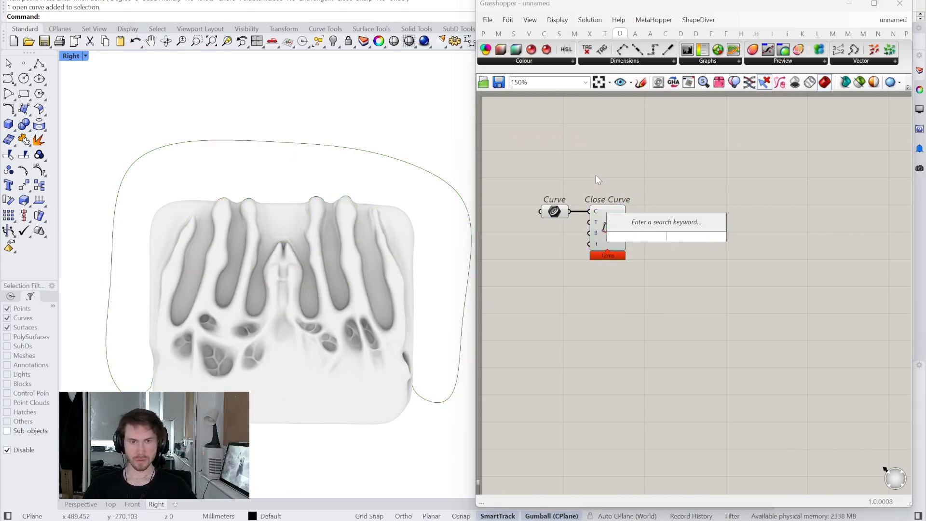
pyautogui.click(559, 34)
pyautogui.click(615, 61)
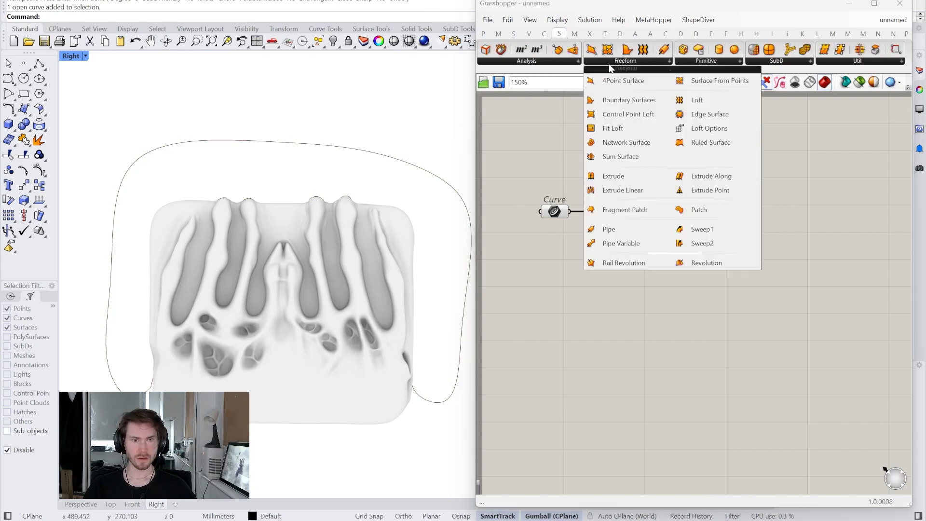
pyautogui.click(677, 215)
pyautogui.click(678, 225)
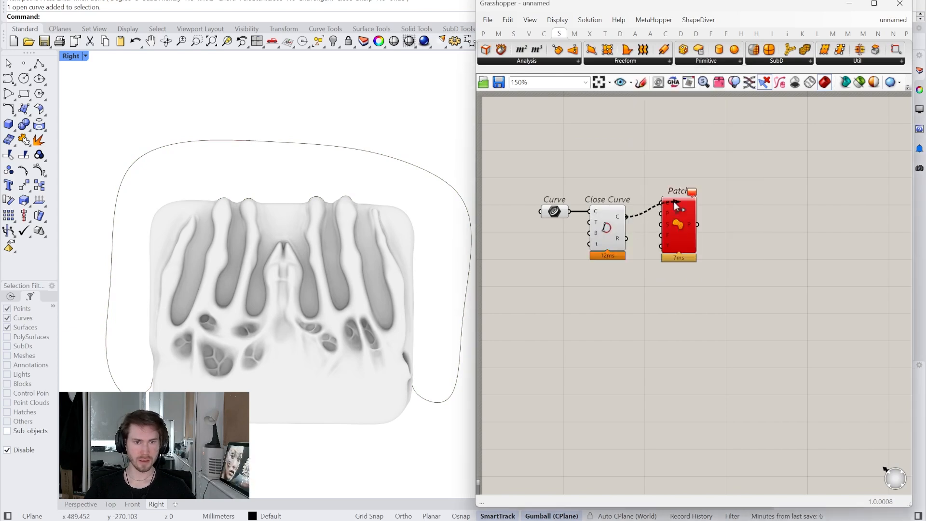
pyautogui.moveTo(678, 212); pyautogui.dragTo(661, 226)
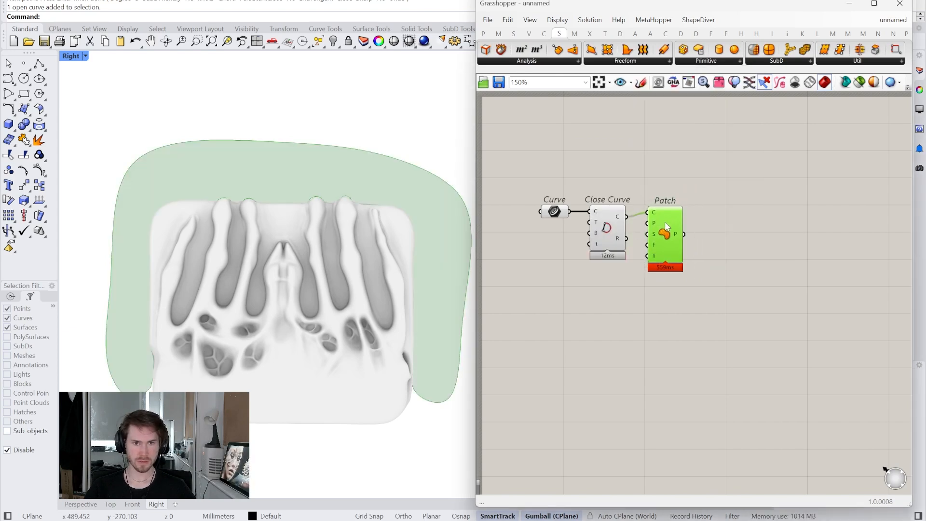
# - Add an Extrude component and connect the patch surface to its base input
pyautogui.doubleClick(719, 221)
pyautogui.write('ext')
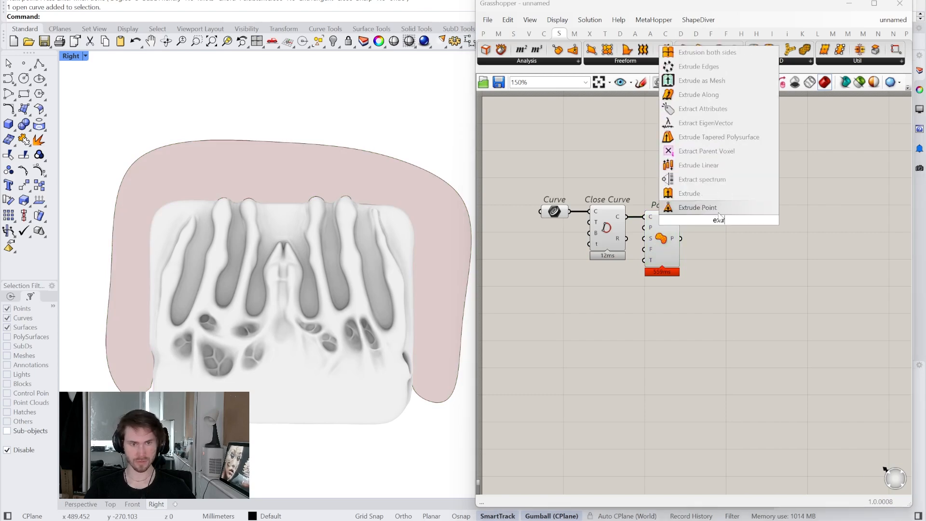
pyautogui.click(719, 195)
pyautogui.moveTo(681, 238); pyautogui.dragTo(712, 244)
# - Add a Unit X vector, connect it to the Extrude direction input and place it below the Patch component
pyautogui.click(711, 302)
pyautogui.doubleClick(711, 302)
pyautogui.write('x')
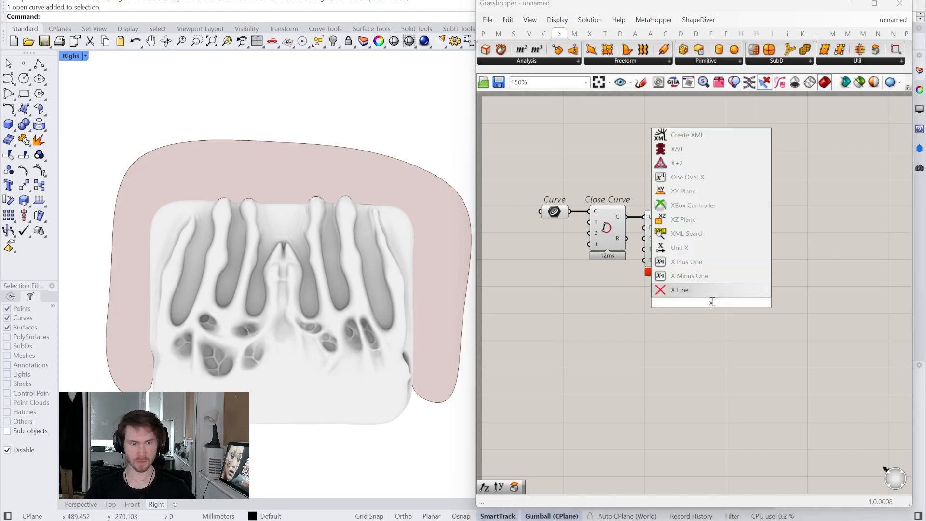
pyautogui.click(717, 246)
pyautogui.moveTo(705, 265); pyautogui.dragTo(699, 249)
pyautogui.moveTo(710, 303); pyautogui.dragTo(668, 304)
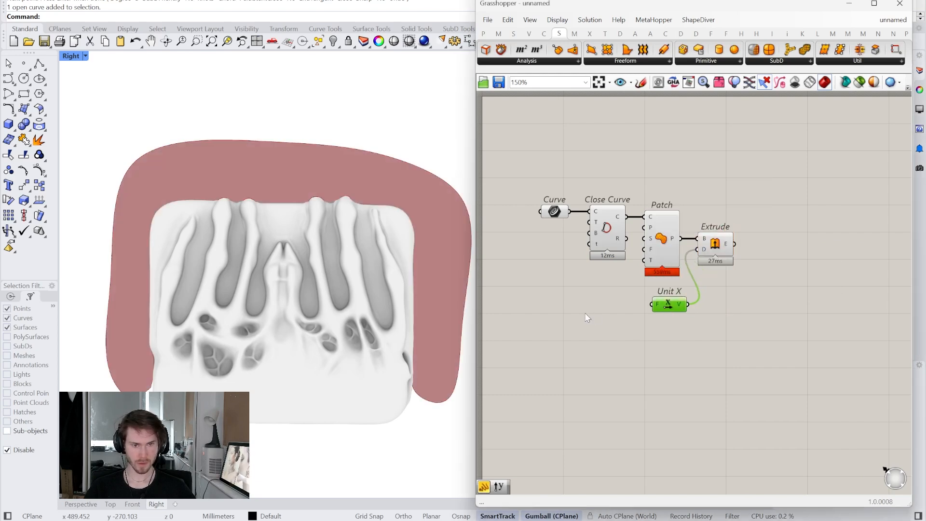
# - Create a number slider from .00 to 100 and connect it to the Unit X factor
pyautogui.doubleClick(585, 313)
pyautogui.write('.00..')
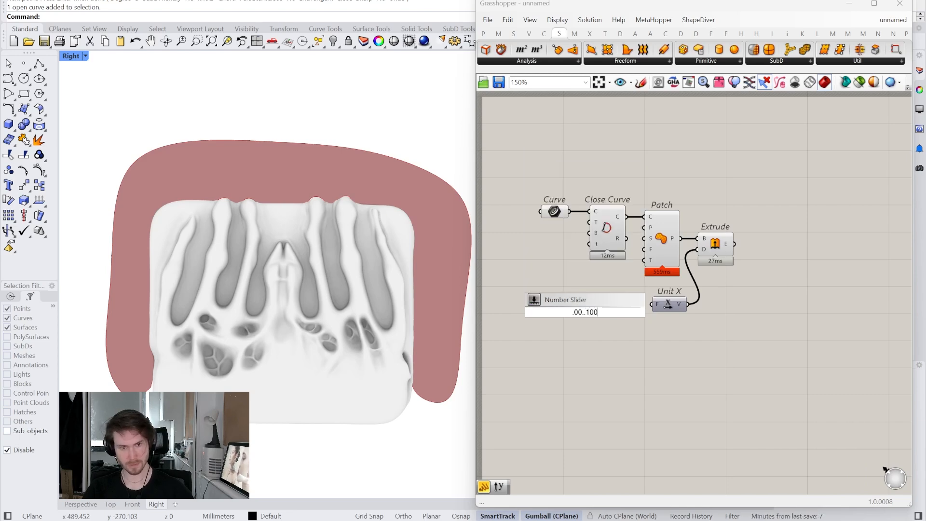
pyautogui.write('100')
pyautogui.press('Return')
pyautogui.moveTo(631, 313); pyautogui.dragTo(609, 303)
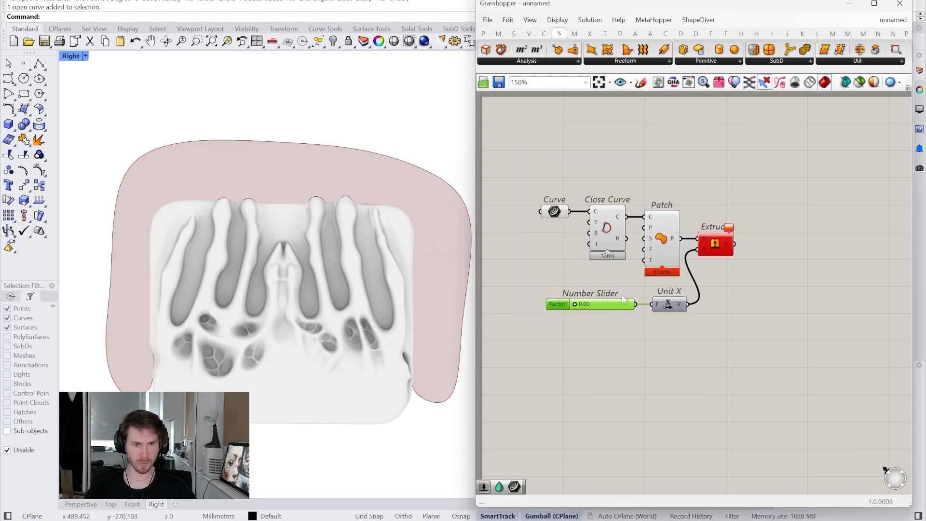
# - Preview the extrusion in the maximized Perspective view and set the factor slider to 100
pyautogui.click(723, 250)
pyautogui.doubleClick(72, 56)
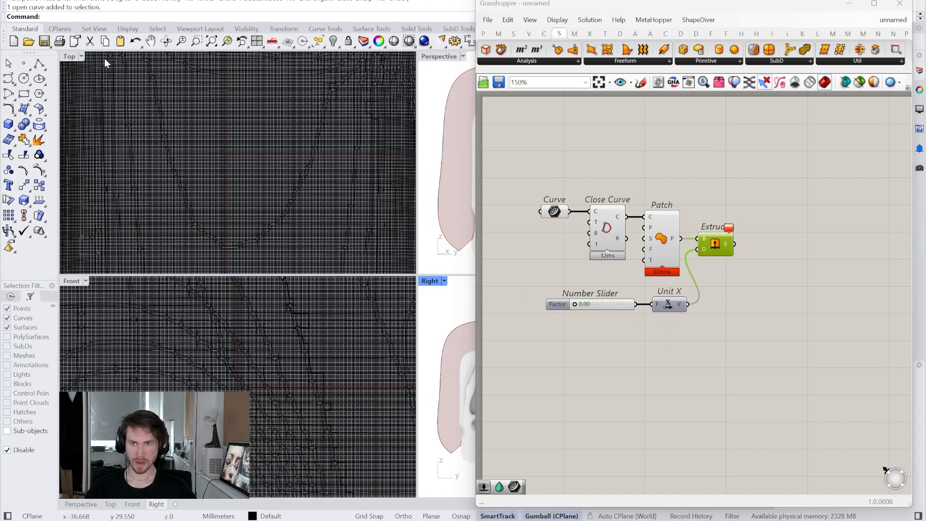
pyautogui.doubleClick(433, 57)
pyautogui.scroll(-7, 407, 227)
pyautogui.moveTo(381, 236); pyautogui.dragTo(413, 252, button='right')
pyautogui.scroll(2, 554, 283)
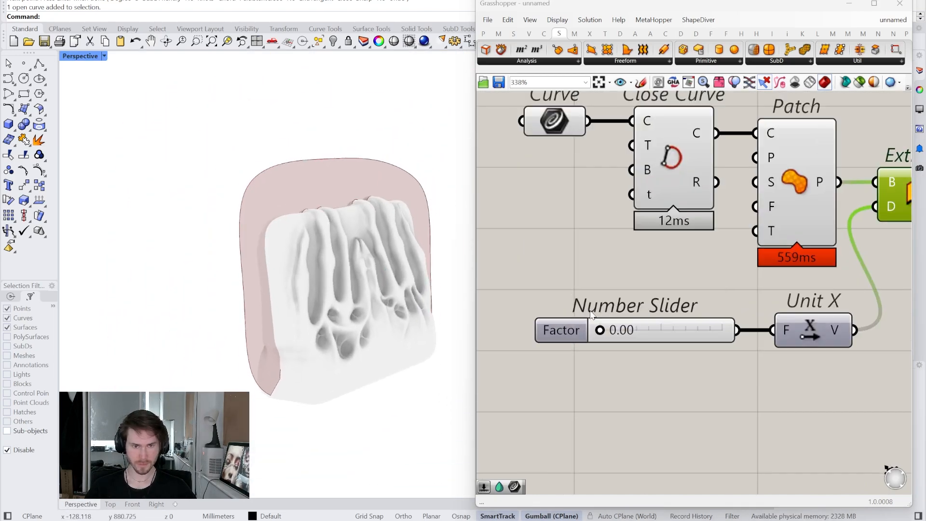
pyautogui.moveTo(599, 331); pyautogui.dragTo(761, 329)
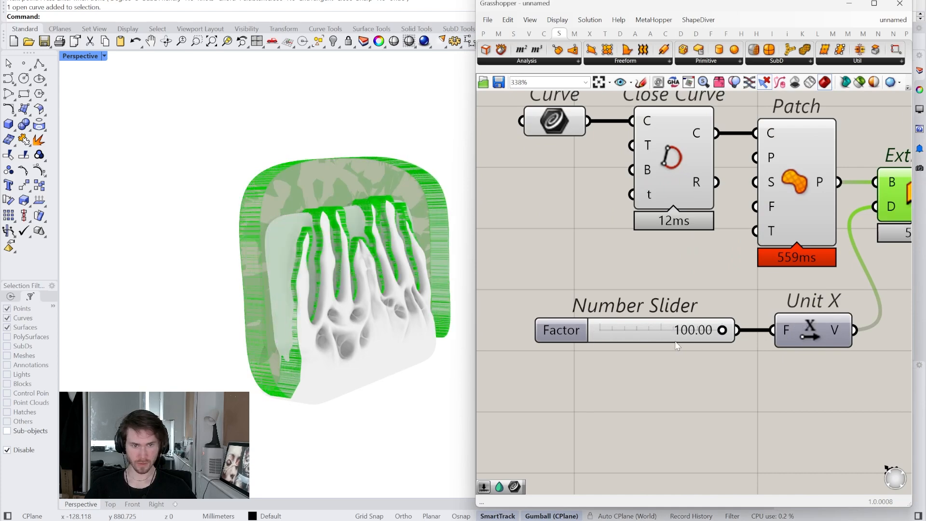
# - Raise the factor slider's upper limit and set its value to 354.39
pyautogui.rightClick(656, 331)
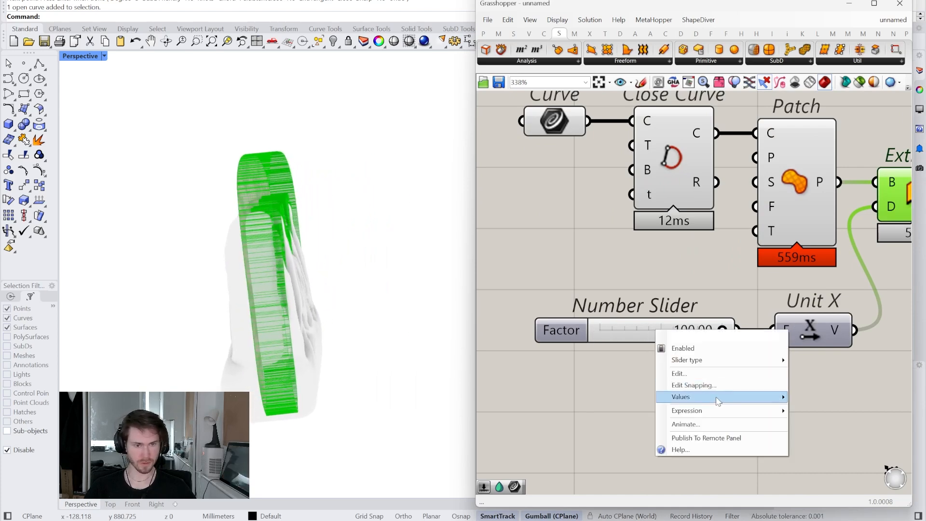
pyautogui.moveTo(719, 401)
pyautogui.click(584, 415)
pyautogui.click(572, 413)
pyautogui.press('Return')
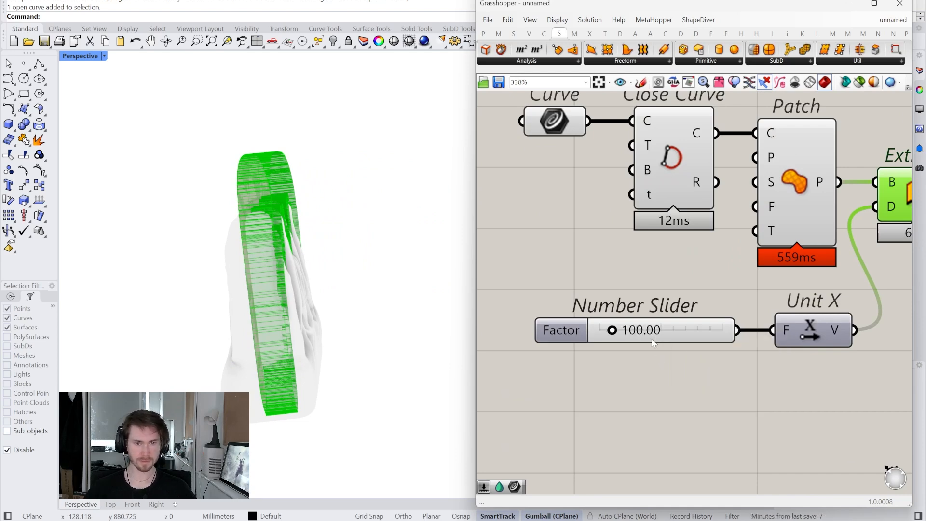
pyautogui.moveTo(619, 337); pyautogui.dragTo(650, 337)
pyautogui.scroll(-5, 530, 333)
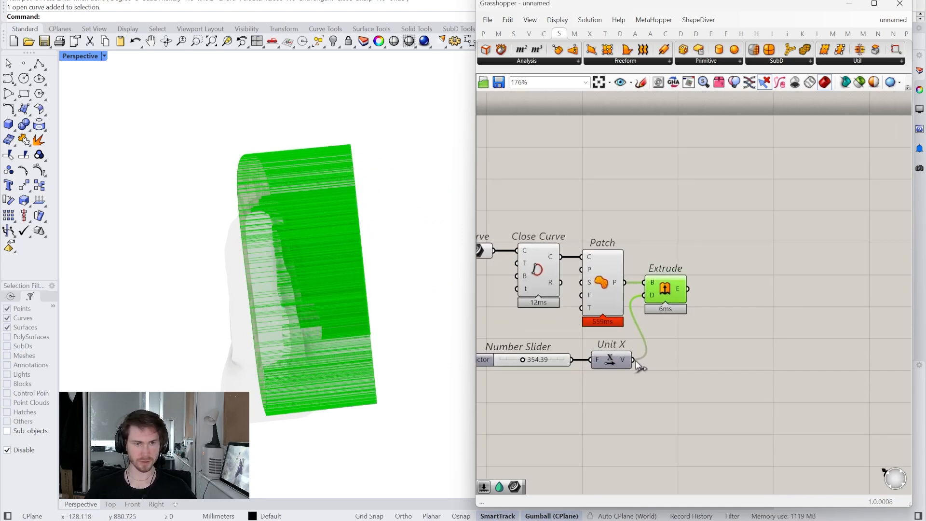
pyautogui.scroll(4, 675, 308)
pyautogui.moveTo(309, 319); pyautogui.dragTo(355, 325, button='right')
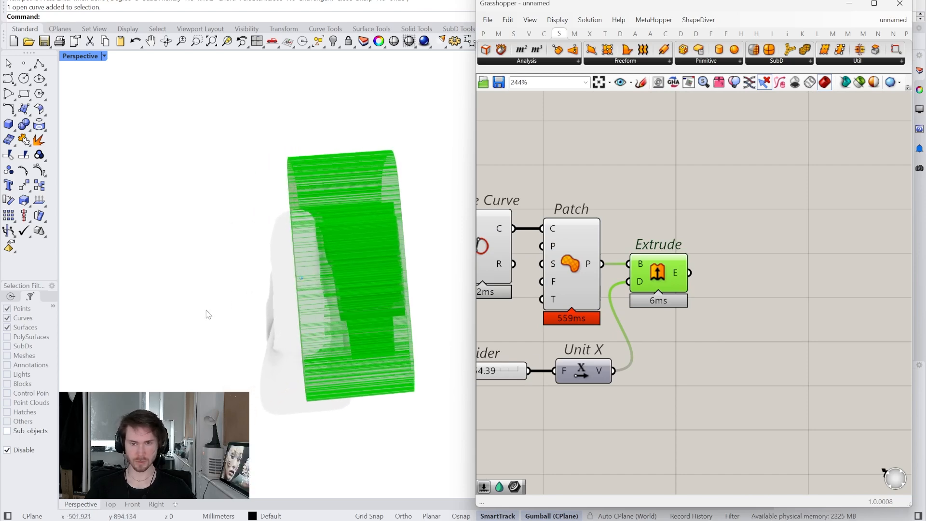
# - Add a Move component, connect the extrusion to its geometry input and align it beside Extrude
pyautogui.doubleClick(736, 323)
pyautogui.write('move')
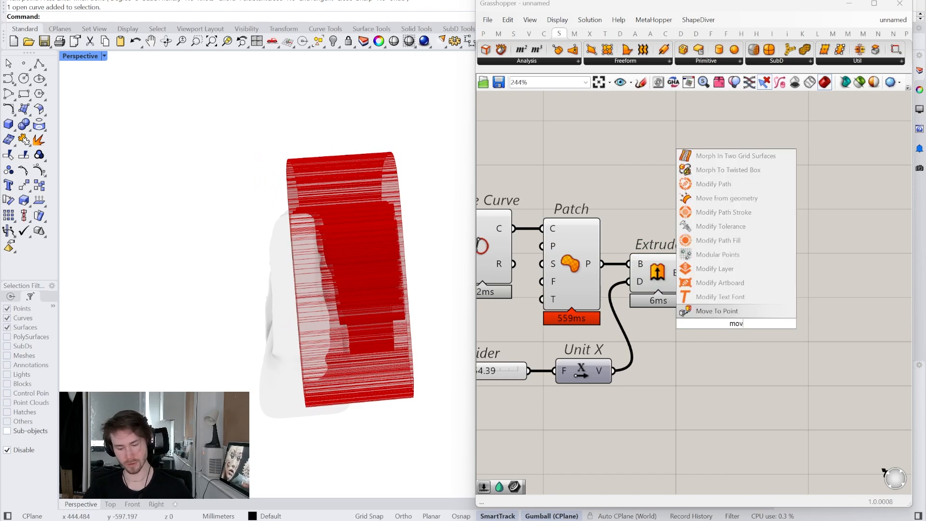
pyautogui.click(738, 333)
pyautogui.moveTo(717, 300); pyautogui.dragTo(689, 273)
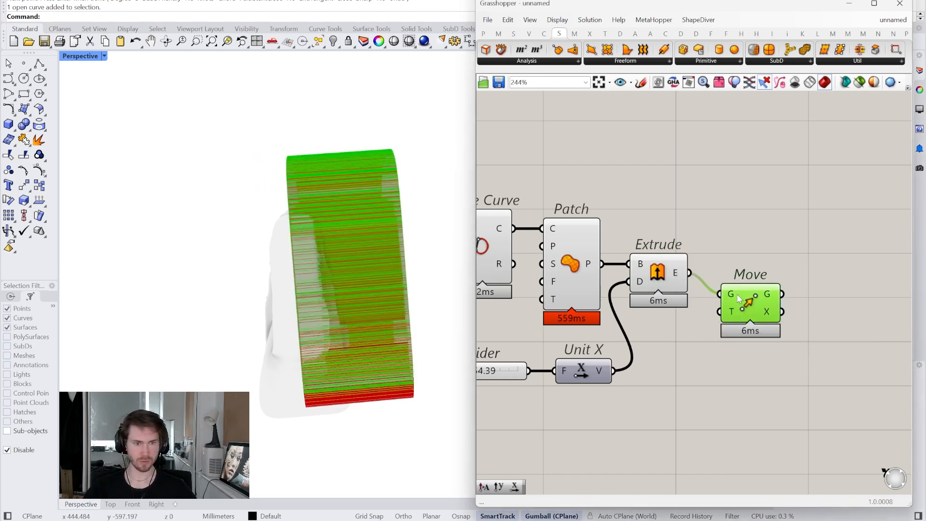
pyautogui.moveTo(751, 306); pyautogui.dragTo(758, 285)
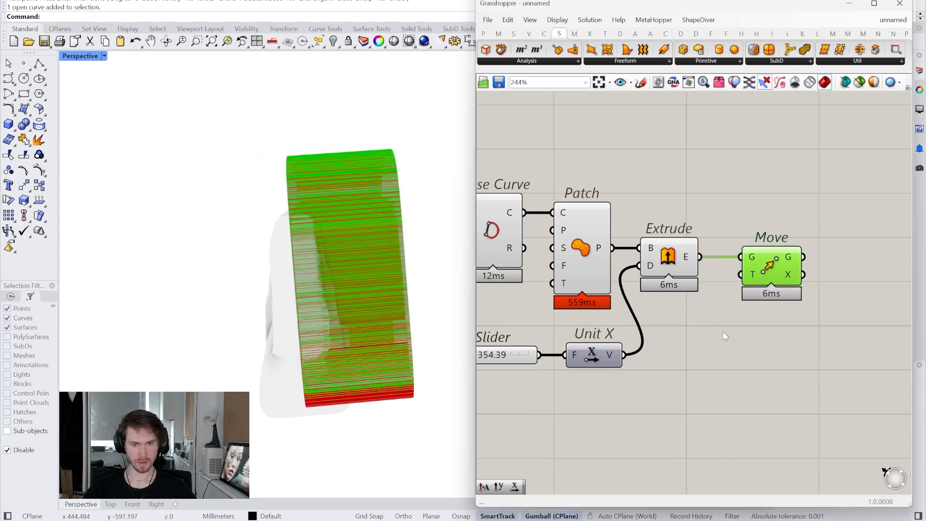
# - Add a Reverse vector component fed by the Unit X vector and place it beside Unit X
pyautogui.doubleClick(692, 365)
pyautogui.write('rev')
pyautogui.click(691, 353)
pyautogui.moveTo(625, 356); pyautogui.dragTo(695, 356)
pyautogui.moveTo(702, 354); pyautogui.dragTo(630, 364, button='right')
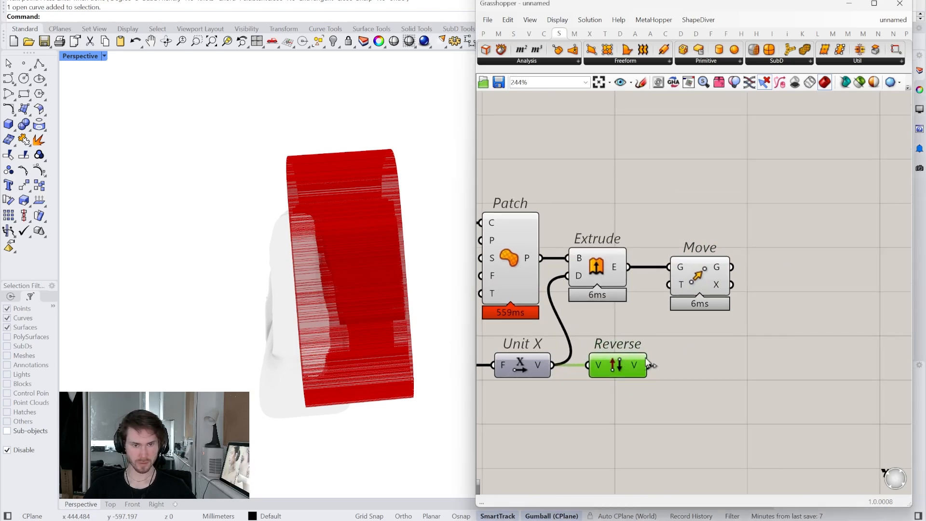
# - Add a Division component fed by the reversed vector and connect its result to the Move component's T input
pyautogui.doubleClick(692, 360)
pyautogui.press('Return')
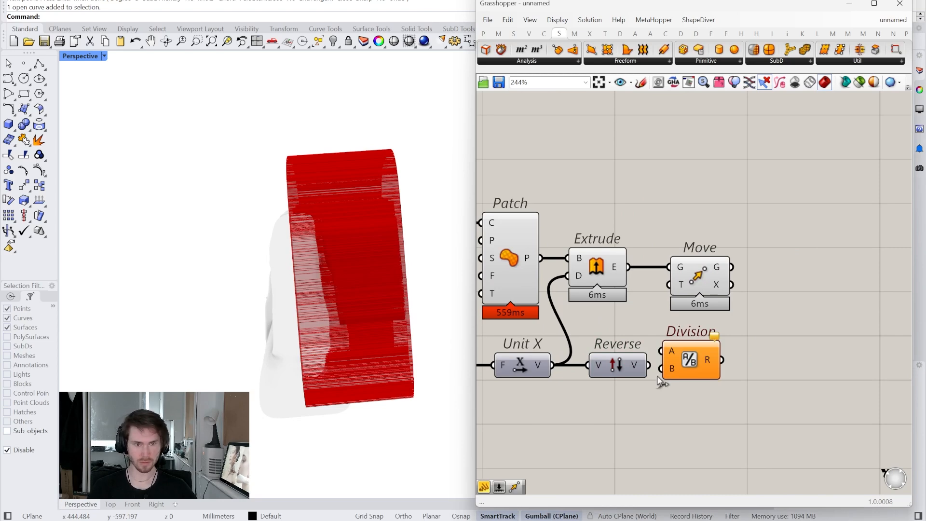
pyautogui.moveTo(724, 373); pyautogui.dragTo(669, 285)
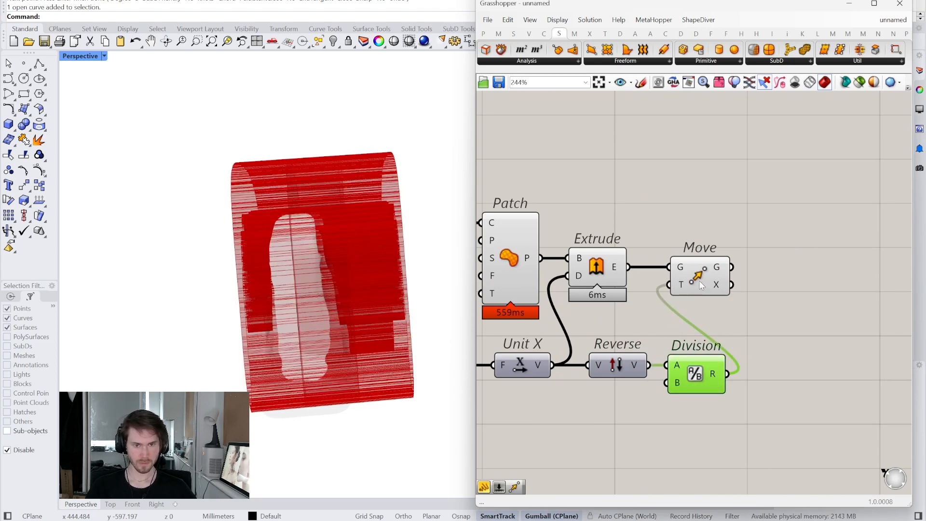
# - Turn off the previews of the Extrude, Patch and Close Curve components
pyautogui.moveTo(710, 332); pyautogui.dragTo(748, 366, button='right')
pyautogui.rightClick(637, 308)
pyautogui.click(641, 325)
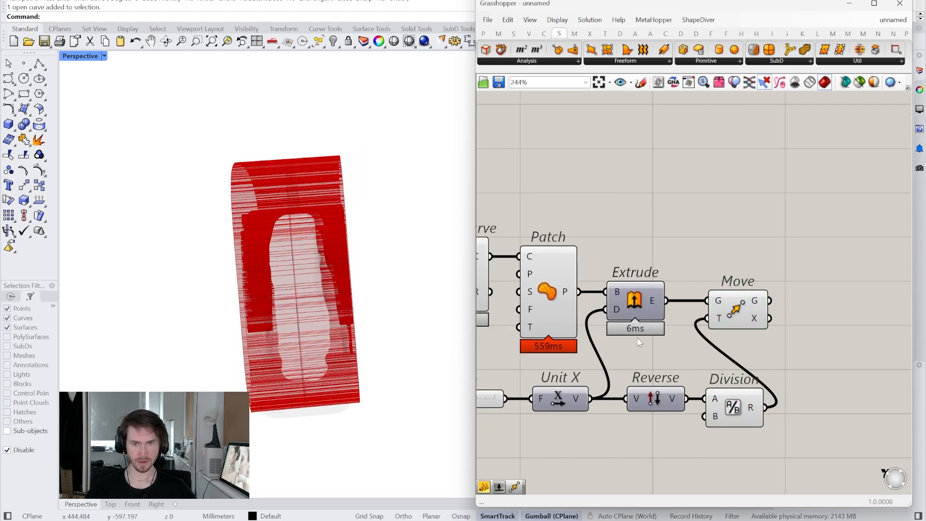
pyautogui.rightClick(561, 312)
pyautogui.click(574, 315)
pyautogui.moveTo(481, 292); pyautogui.dragTo(548, 307, button='right')
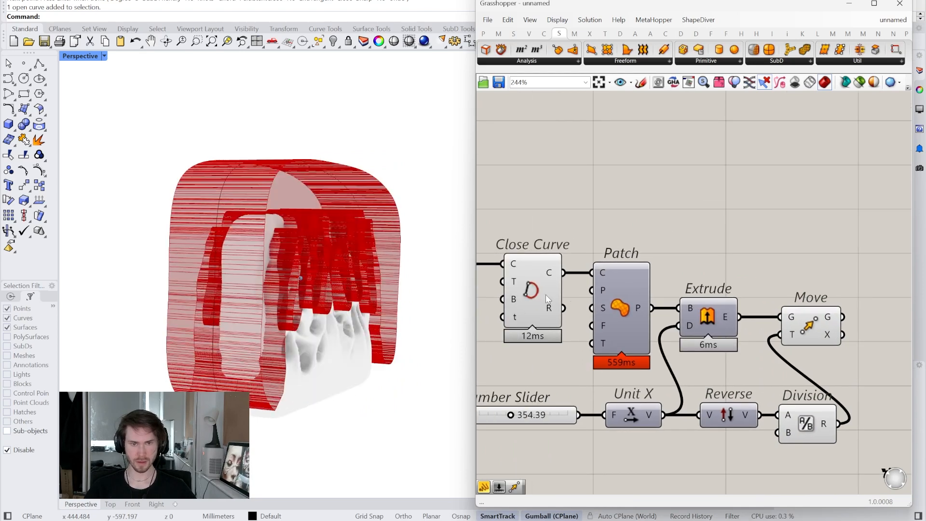
pyautogui.rightClick(548, 309)
pyautogui.click(552, 312)
# - Set the extrusion's Factor slider to 423.42 and check the moved extrusion against the clutch fingers
pyautogui.moveTo(207, 314); pyautogui.dragTo(254, 319, button='right')
pyautogui.moveTo(581, 387); pyautogui.dragTo(654, 359, button='right')
pyautogui.scroll(4, 574, 397)
pyautogui.moveTo(598, 374); pyautogui.dragTo(612, 374)
pyautogui.moveTo(155, 339); pyautogui.dragTo(158, 334, button='right')
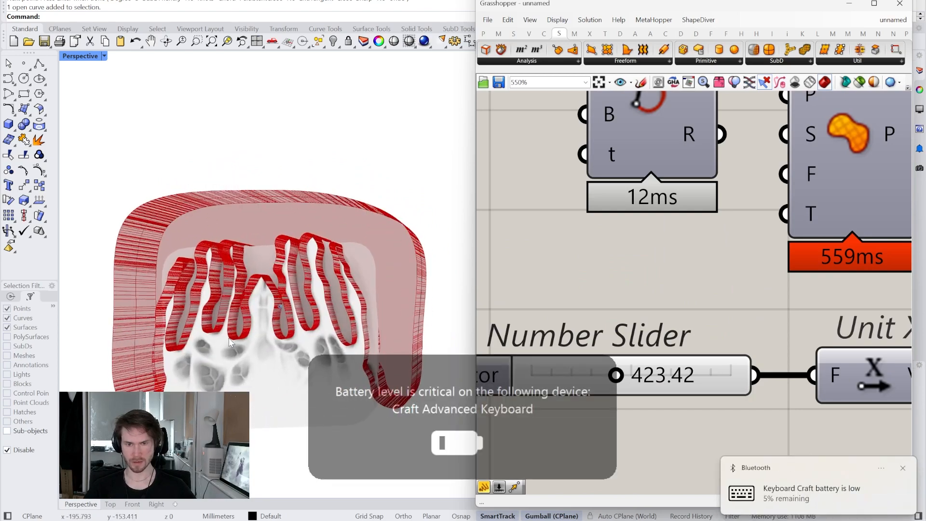
pyautogui.scroll(-3, 777, 390)
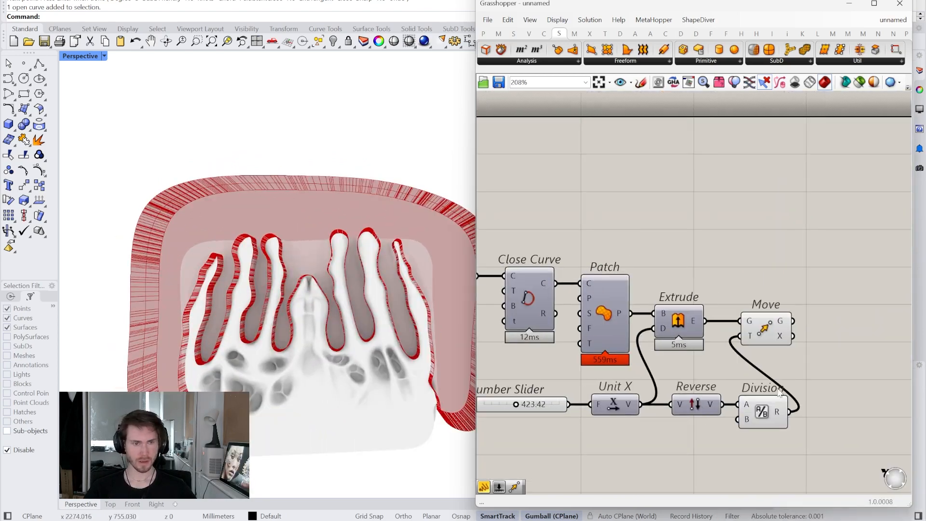
pyautogui.scroll(3, 778, 390)
pyautogui.click(601, 311)
pyautogui.scroll(-3, 718, 332)
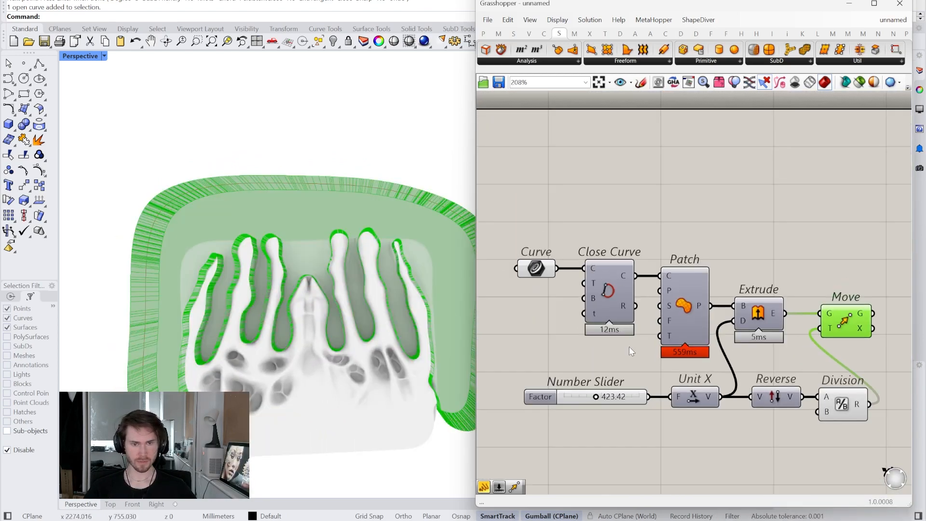
# - Add a Cap Holes component fed by Move's geometry output and turn off Move's preview
pyautogui.moveTo(718, 332); pyautogui.dragTo(620, 346, button='right')
pyautogui.moveTo(760, 349); pyautogui.dragTo(704, 366, button='right')
pyautogui.scroll(1, 707, 427)
pyautogui.rightClick(689, 437)
pyautogui.click(783, 321)
pyautogui.doubleClick(783, 320)
pyautogui.write('cap')
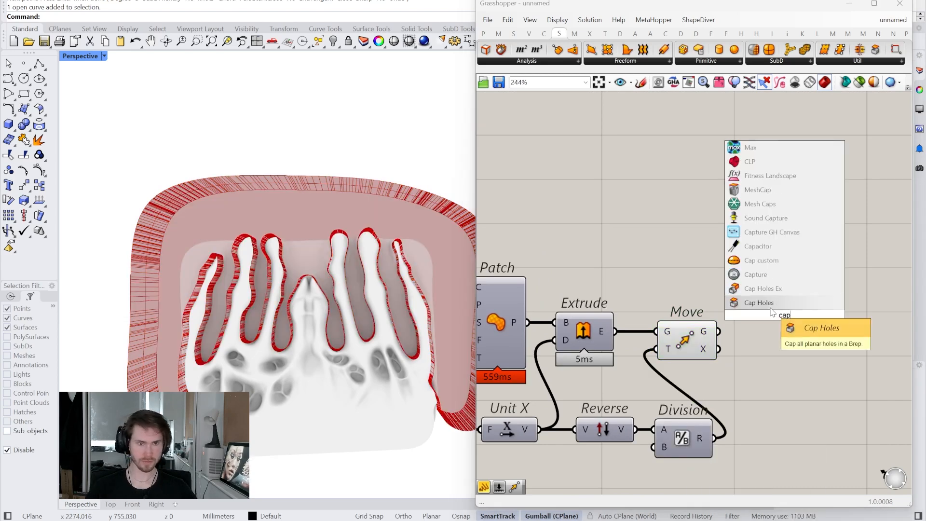
pyautogui.click(770, 308)
pyautogui.moveTo(720, 331); pyautogui.dragTo(768, 333)
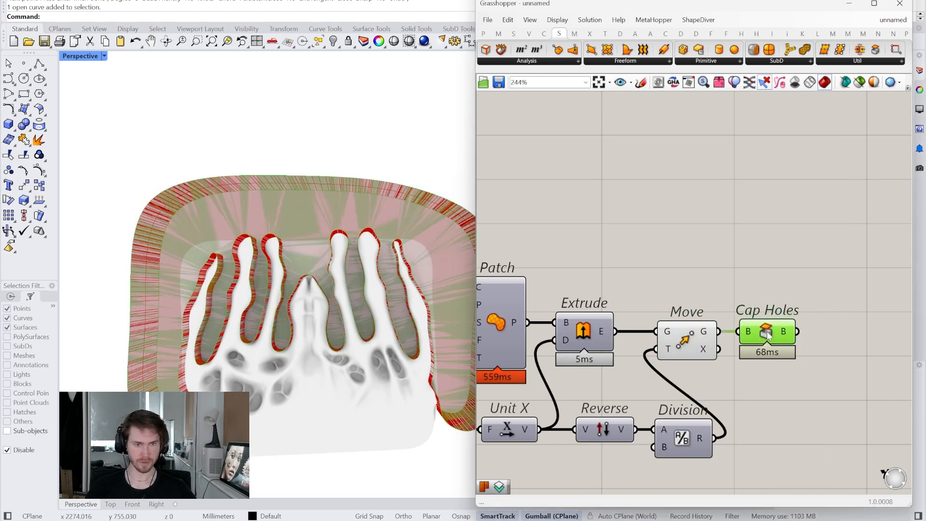
pyautogui.rightClick(695, 340)
pyautogui.click(709, 360)
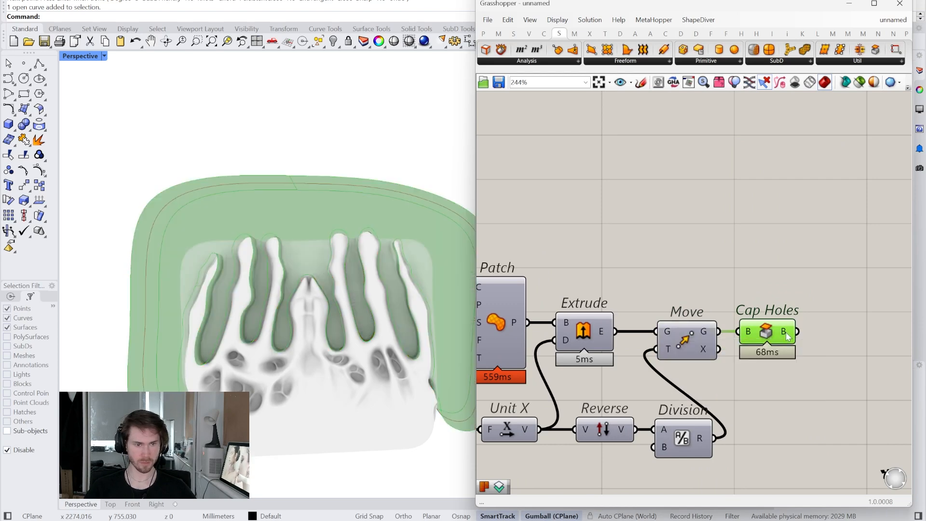
# - Add a Volume Difference component well beyond Cap Holes, leaving space between them on the canvas
pyautogui.moveTo(786, 336)
pyautogui.moveTo(786, 337); pyautogui.dragTo(683, 379, button='right')
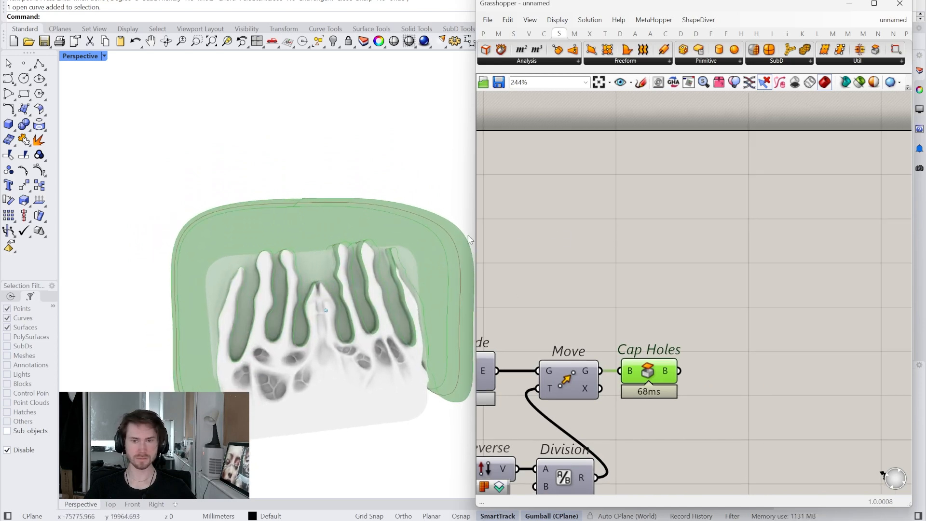
pyautogui.click(681, 34)
pyautogui.moveTo(364, 209)
pyautogui.mouseDown(button='right')
pyautogui.moveTo(242, 282)
pyautogui.moveTo(282, 259)
pyautogui.moveTo(323, 300)
pyautogui.moveTo(340, 281)
pyautogui.moveTo(276, 341)
pyautogui.moveTo(294, 338)
pyautogui.moveTo(246, 317)
pyautogui.mouseUp(button='right')
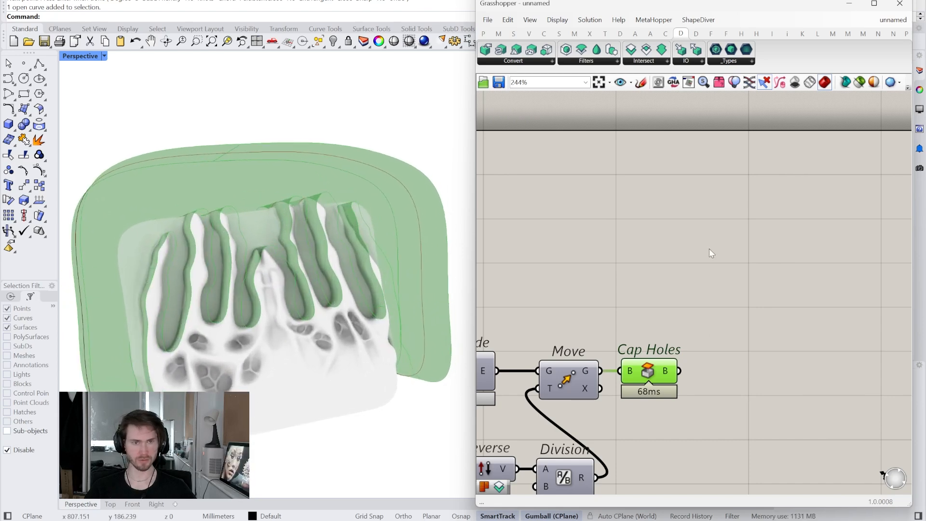
pyautogui.moveTo(701, 321); pyautogui.dragTo(649, 299, button='right')
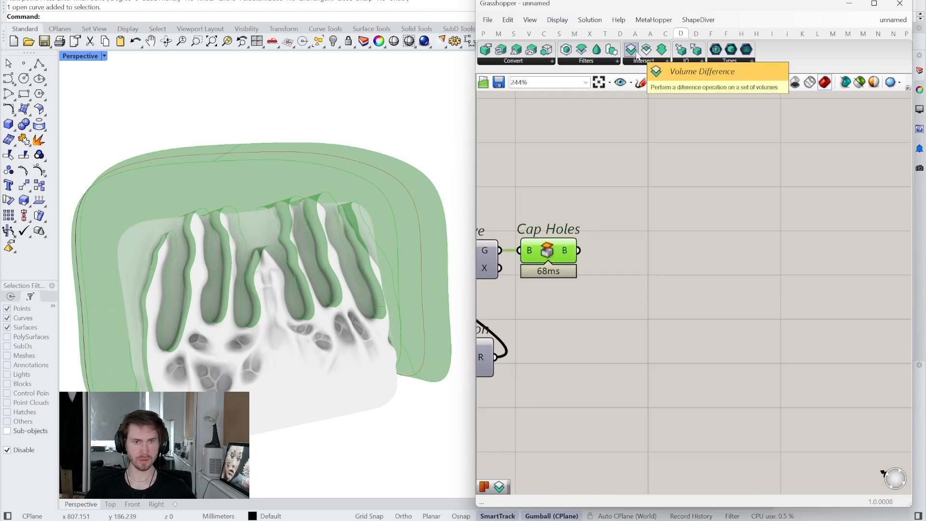
pyautogui.moveTo(636, 55); pyautogui.dragTo(823, 256)
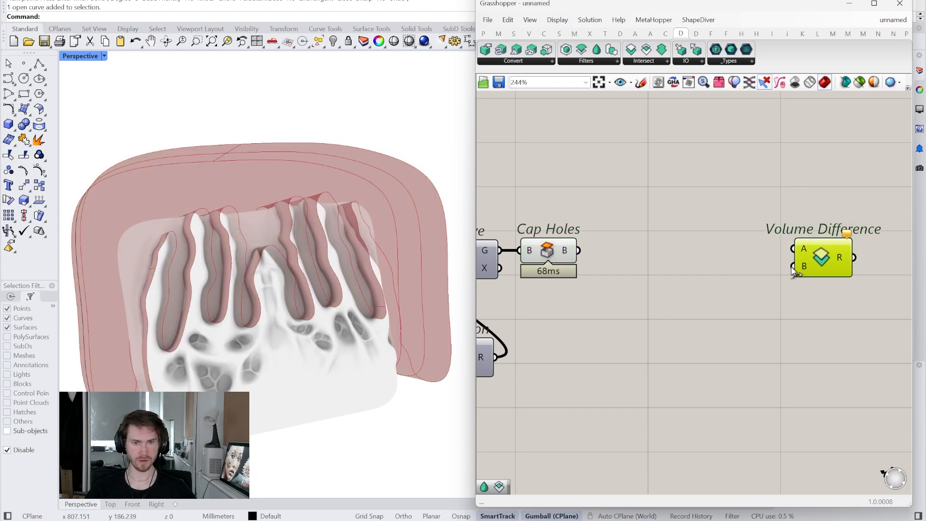
# - Add a Create Settings component and feed its S input from a number slider set to 1.00
pyautogui.moveTo(701, 285); pyautogui.dragTo(659, 285, button='right')
pyautogui.moveTo(589, 271); pyautogui.dragTo(661, 251, button='right')
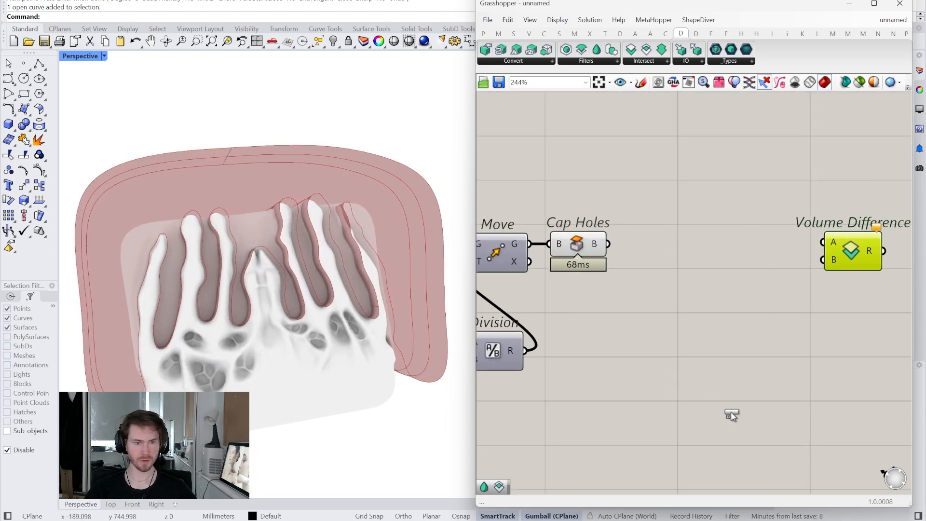
pyautogui.moveTo(731, 414); pyautogui.dragTo(732, 410)
pyautogui.doubleClick(622, 393)
pyautogui.write('0')
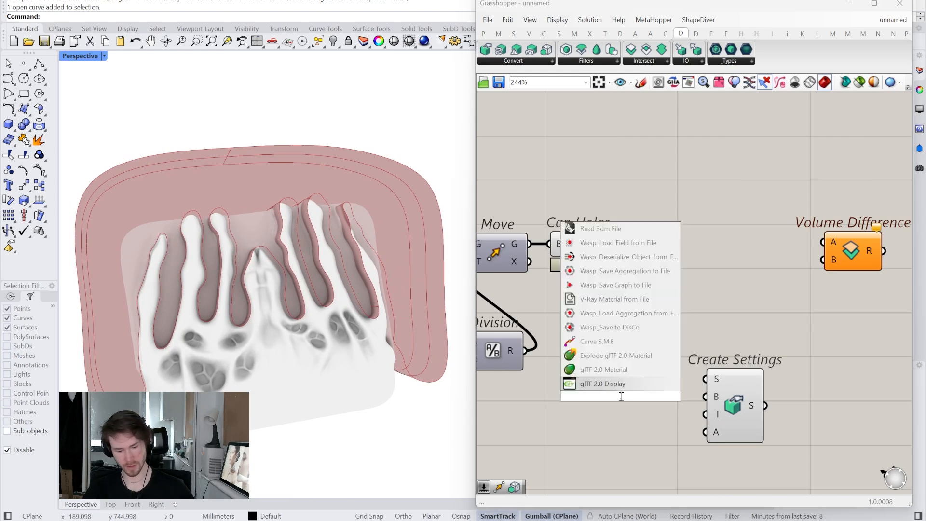
pyautogui.write('1..1')
pyautogui.press('Return')
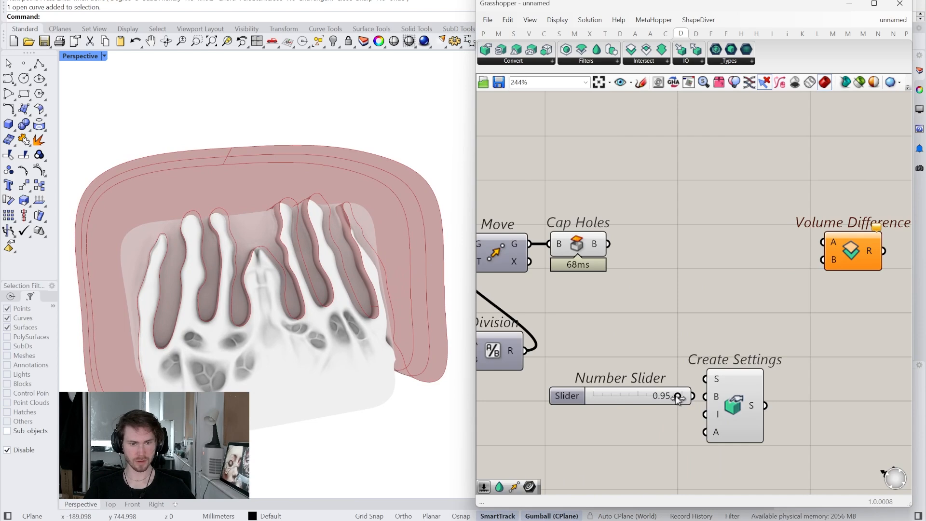
pyautogui.moveTo(647, 401); pyautogui.dragTo(643, 379)
pyautogui.moveTo(718, 388); pyautogui.dragTo(736, 389)
pyautogui.moveTo(633, 376); pyautogui.dragTo(643, 375)
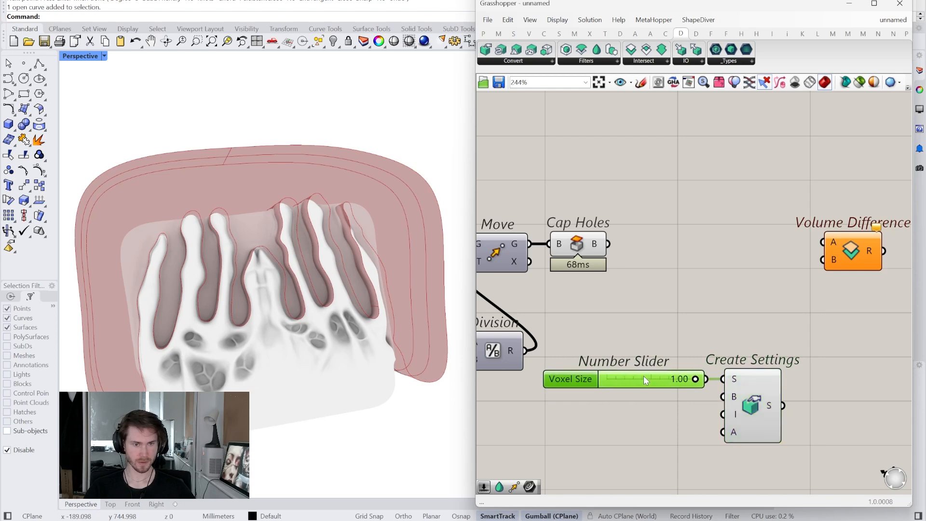
# - Add panels containing 3 and 0 and connect them to Create Settings' B and A inputs respectively
pyautogui.doubleClick(655, 413)
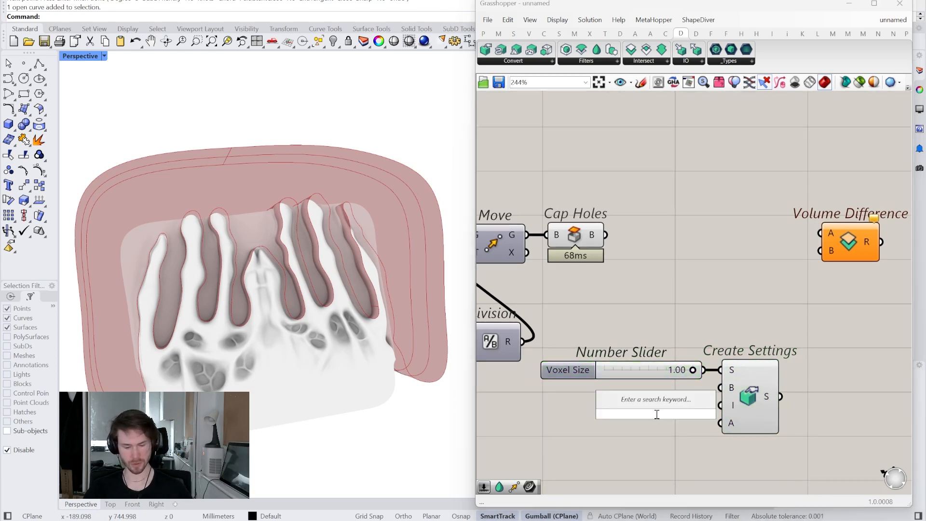
pyautogui.write('//3')
pyautogui.press('Return')
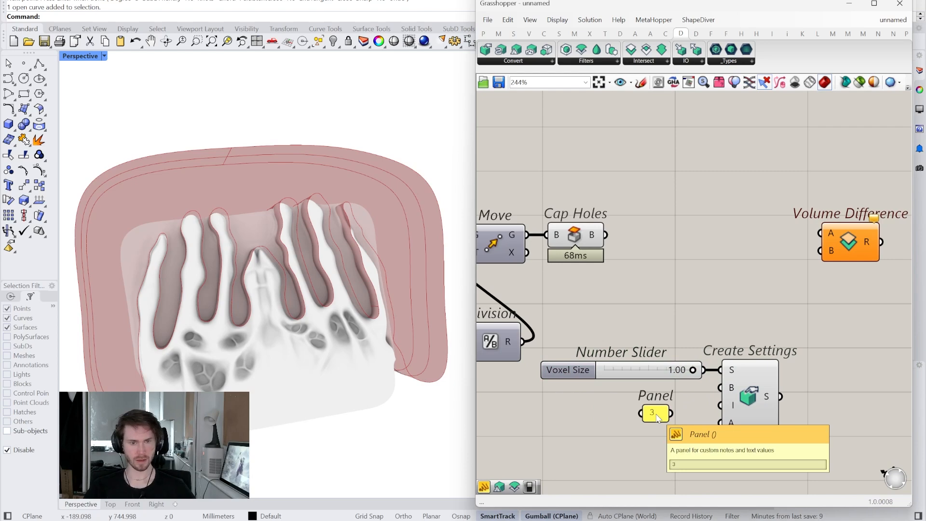
pyautogui.moveTo(655, 421); pyautogui.dragTo(677, 404)
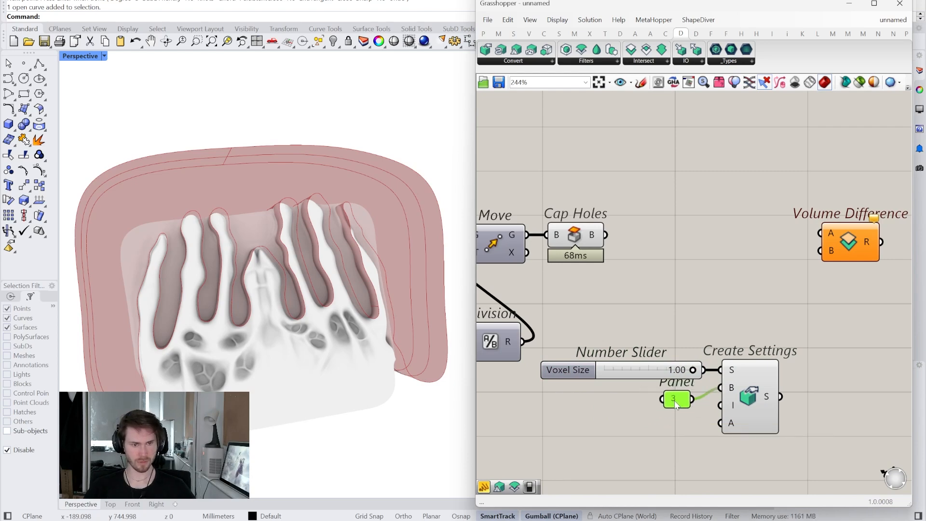
pyautogui.doubleClick(664, 424)
pyautogui.write('//0')
pyautogui.press('Return')
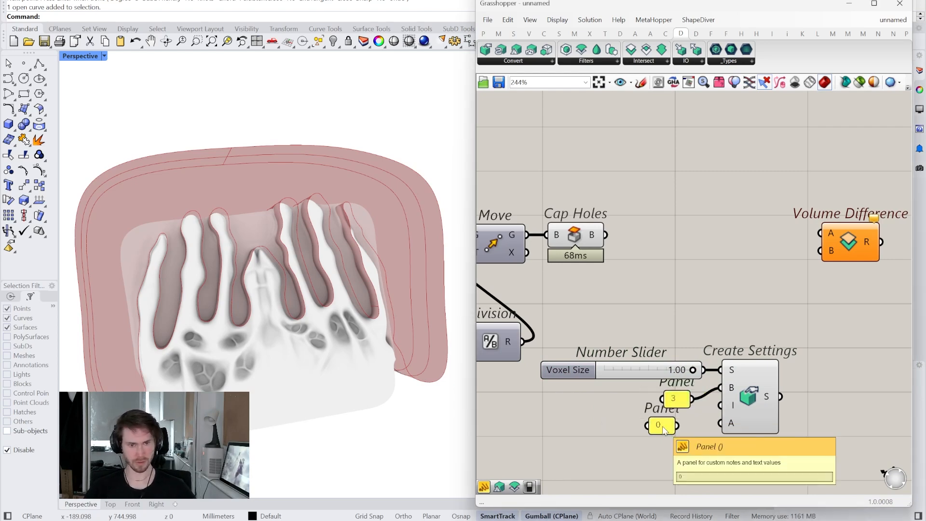
pyautogui.moveTo(660, 428); pyautogui.dragTo(678, 426)
# - Add a Mesh to Volume component before Volume Difference and connect the Create Settings output to its S input
pyautogui.moveTo(718, 403); pyautogui.dragTo(652, 430, button='right')
pyautogui.moveTo(716, 426); pyautogui.dragTo(807, 291)
pyautogui.click(685, 295)
pyautogui.moveTo(702, 295); pyautogui.dragTo(715, 293)
pyautogui.moveTo(716, 424); pyautogui.dragTo(651, 304)
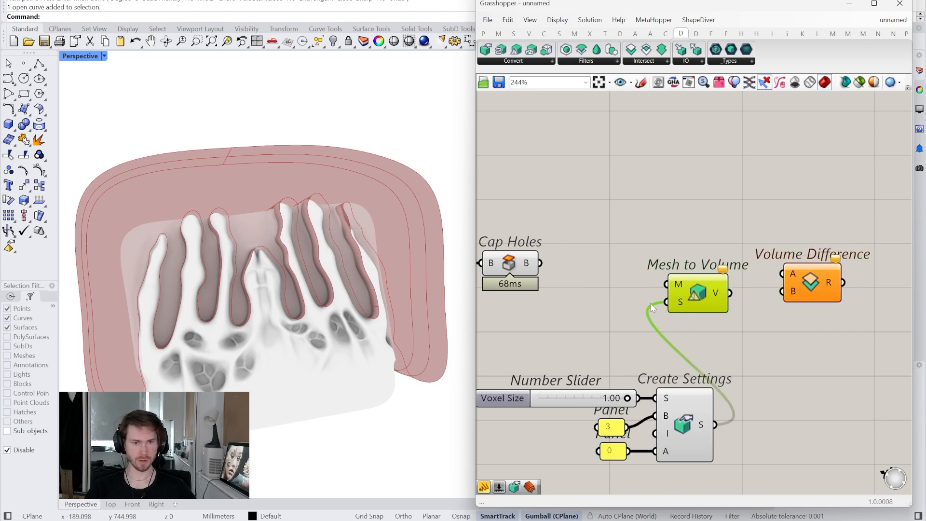
# - Add a Mesh Brep component fed by Cap Holes and align it beside that component
pyautogui.moveTo(567, 266); pyautogui.dragTo(605, 267, button='right')
pyautogui.doubleClick(636, 259)
pyautogui.press('Escape')
pyautogui.doubleClick(623, 232)
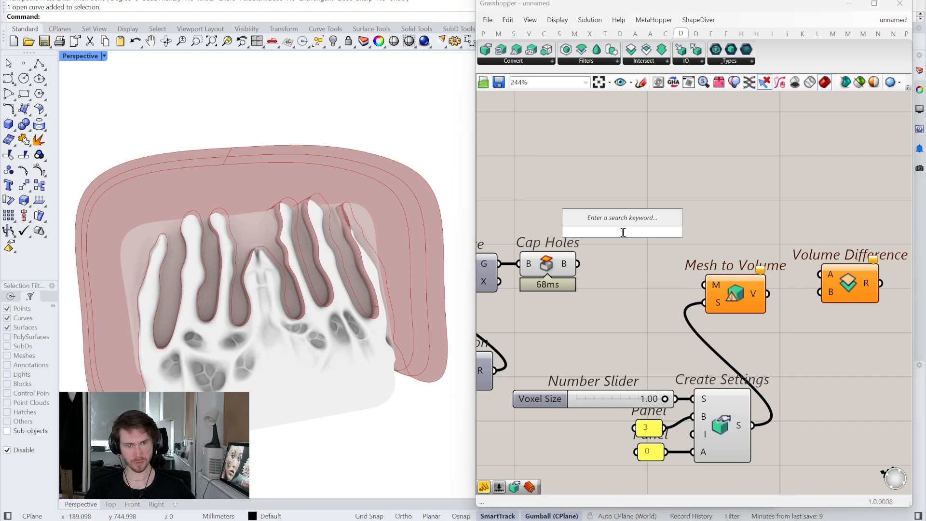
pyautogui.write('mre bre')
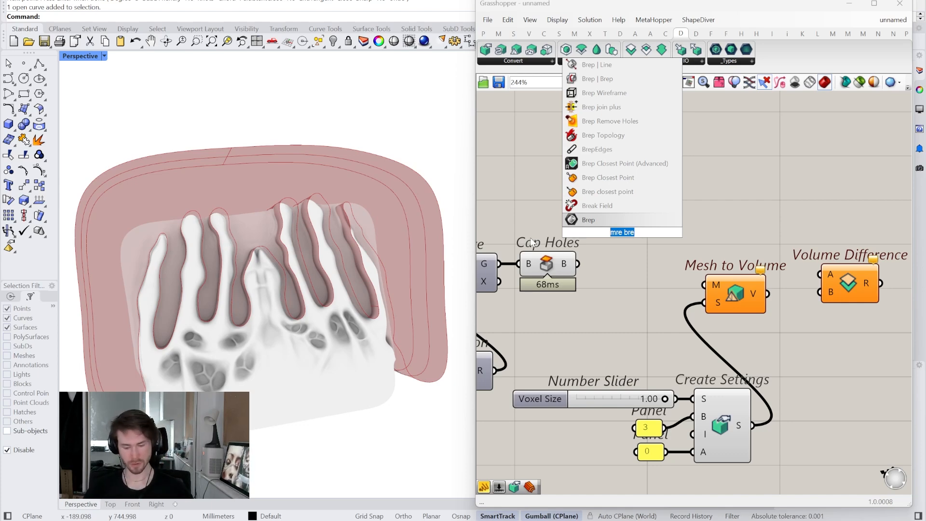
pyautogui.write('bre mes')
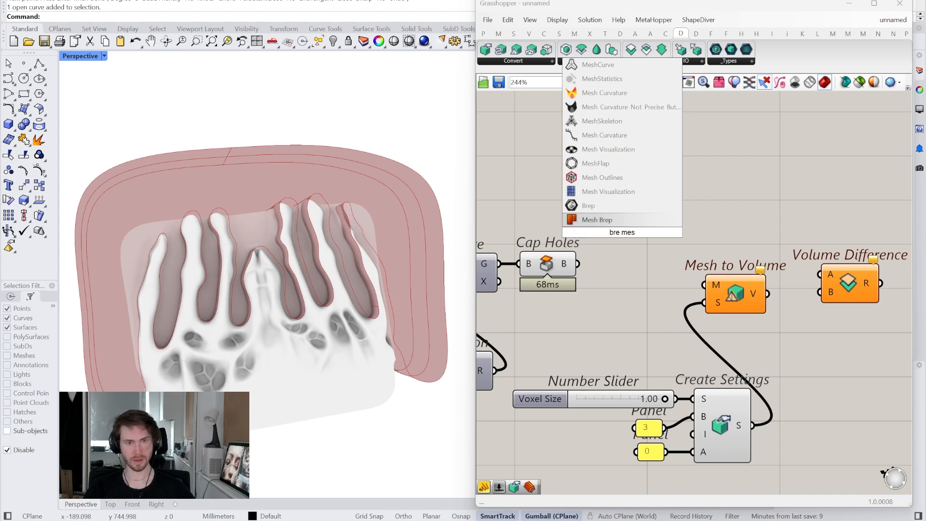
pyautogui.click(586, 220)
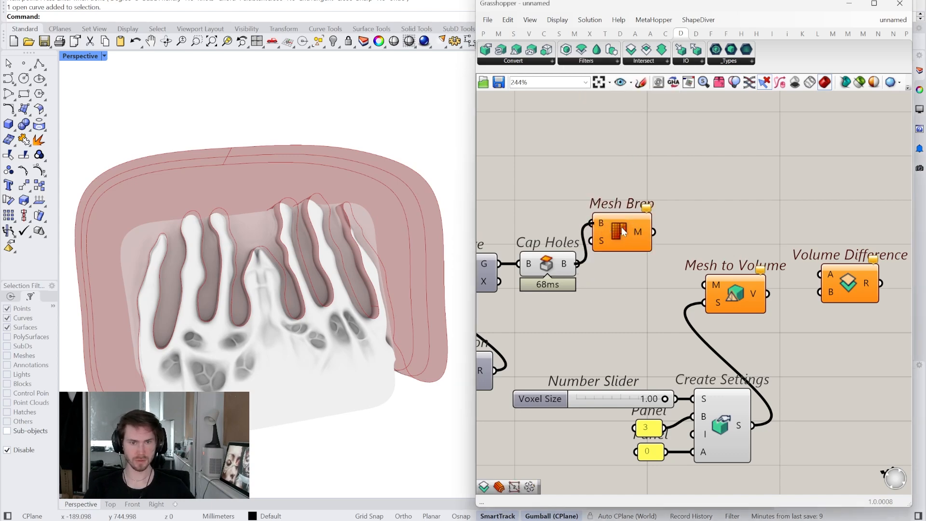
pyautogui.moveTo(621, 226); pyautogui.dragTo(630, 267)
# - Turn off the Cap Holes and Mesh Brep previews and connect Mesh Brep's output to Mesh to Volume's M input
pyautogui.moveTo(636, 321); pyautogui.dragTo(542, 217)
pyautogui.middleClick(531, 179)
pyautogui.click(552, 195)
pyautogui.click(585, 309)
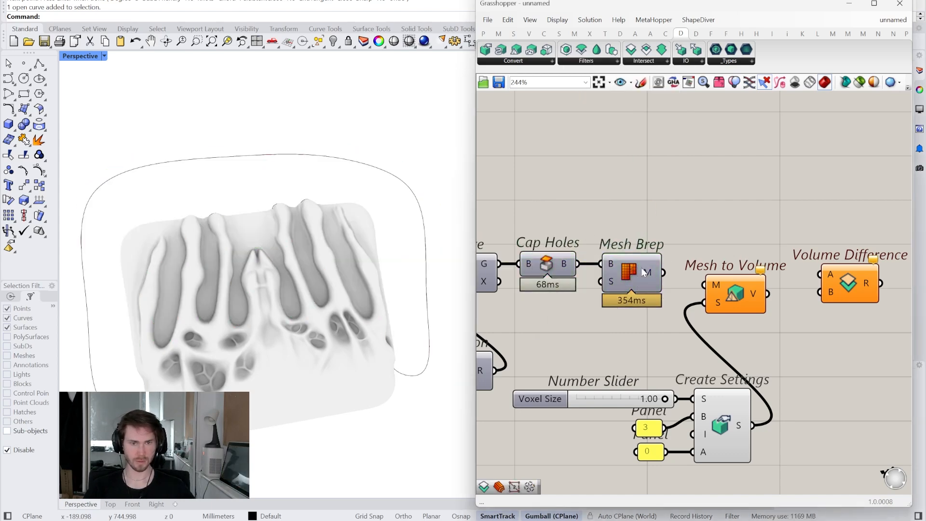
pyautogui.rightClick(632, 273)
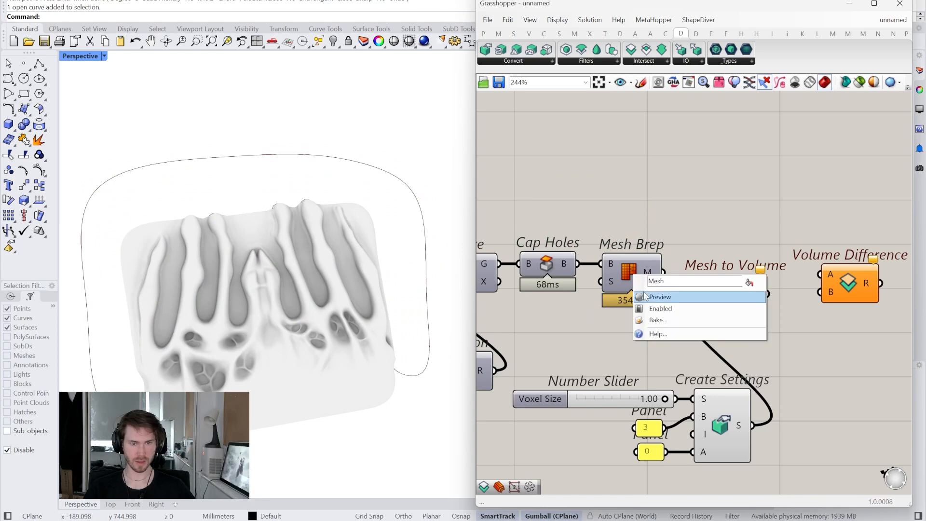
pyautogui.click(646, 295)
pyautogui.click(623, 272)
pyautogui.rightClick(623, 274)
pyautogui.click(641, 296)
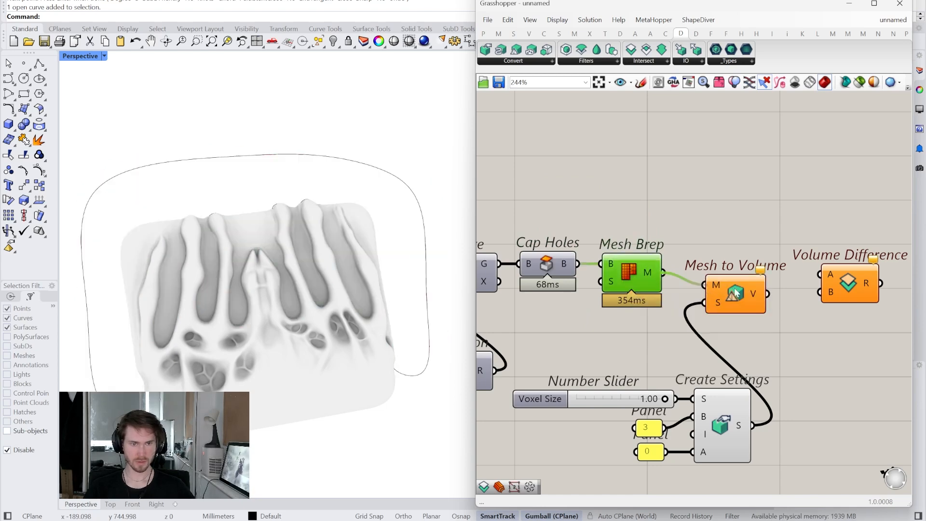
# - Rearrange Mesh to Volume and Volume Difference on the canvas, leaving Volume Difference up and beyond Mesh to Volume
pyautogui.moveTo(784, 332); pyautogui.dragTo(704, 349, button='right')
pyautogui.moveTo(757, 307); pyautogui.dragTo(784, 217)
pyautogui.moveTo(679, 305); pyautogui.dragTo(650, 305, button='right')
pyautogui.moveTo(650, 305); pyautogui.dragTo(694, 298)
pyautogui.moveTo(767, 212); pyautogui.dragTo(801, 252)
pyautogui.moveTo(684, 298); pyautogui.dragTo(698, 308)
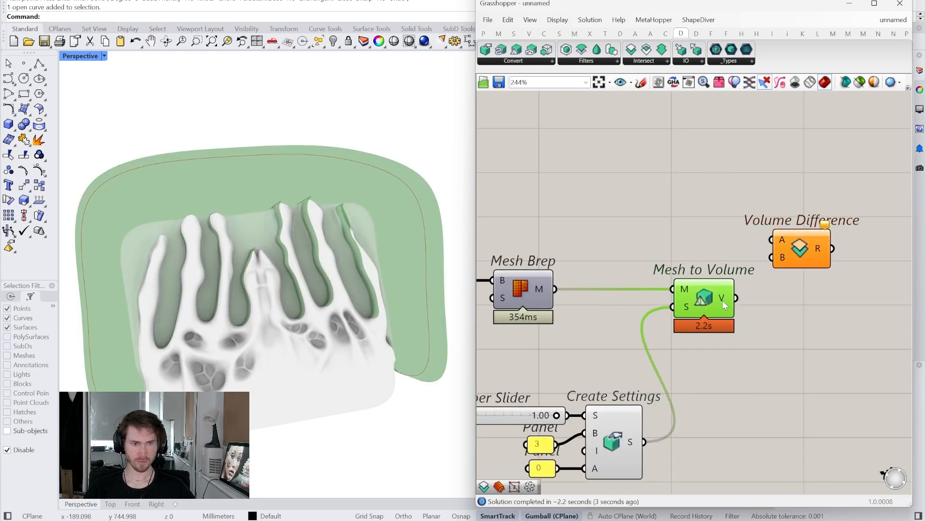
# - Duplicate the Mesh to Volume component with its connections and place the copy directly above the original
pyautogui.scroll(-3, 768, 307)
pyautogui.moveTo(743, 320); pyautogui.dragTo(774, 331, button='right')
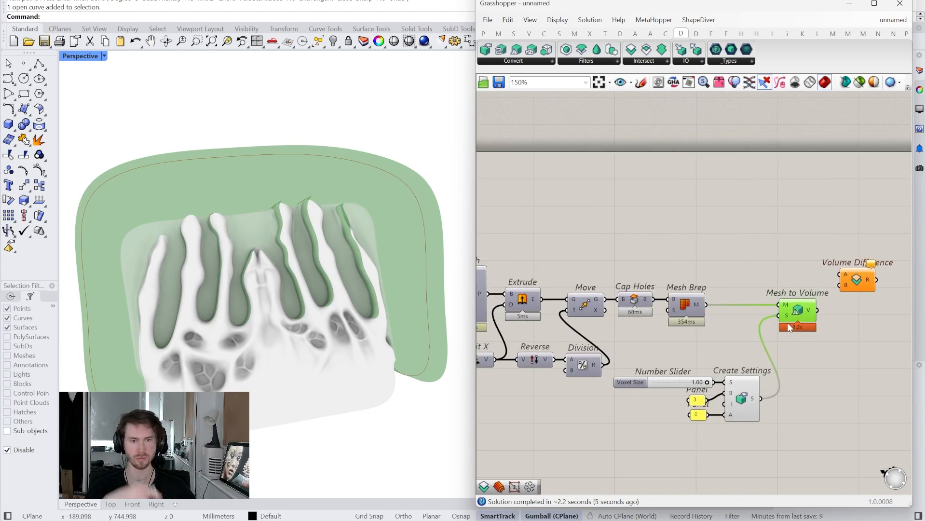
pyautogui.hotkey('ctrl', 'c')
pyautogui.hotkey('ctrl', 'v')
pyautogui.moveTo(812, 325); pyautogui.dragTo(808, 276)
# - Add an empty Mesh parameter above the Move and Cap Holes components
pyautogui.moveTo(661, 290); pyautogui.dragTo(870, 308, button='right')
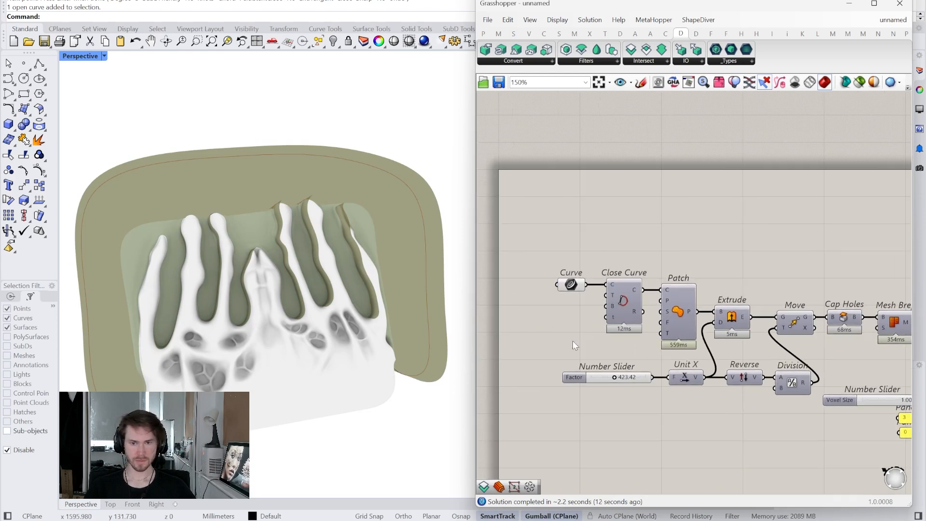
pyautogui.doubleClick(702, 272)
pyautogui.write('mesh')
pyautogui.press('Return')
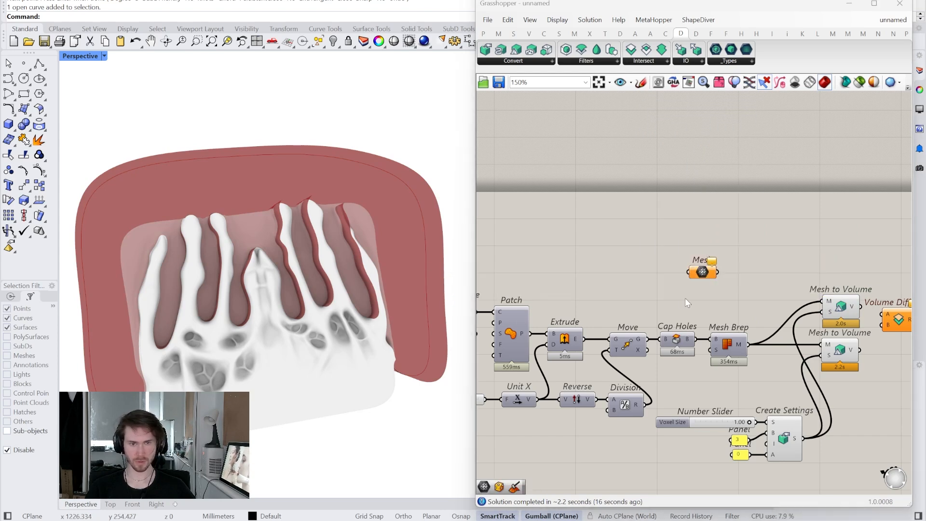
# - Assign the ClutchFingers mesh from the Rhino viewport to the empty Mesh parameter
pyautogui.moveTo(789, 6); pyautogui.dragTo(687, 10)
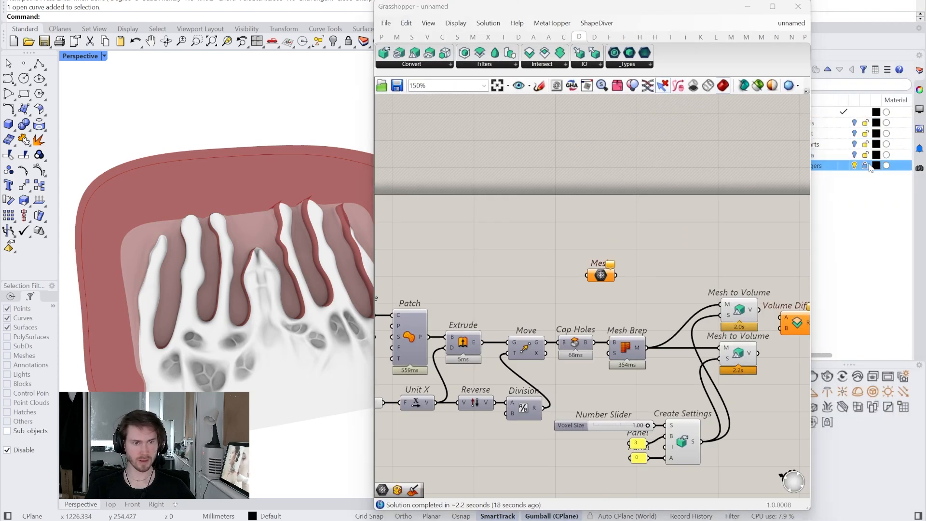
pyautogui.click(327, 352)
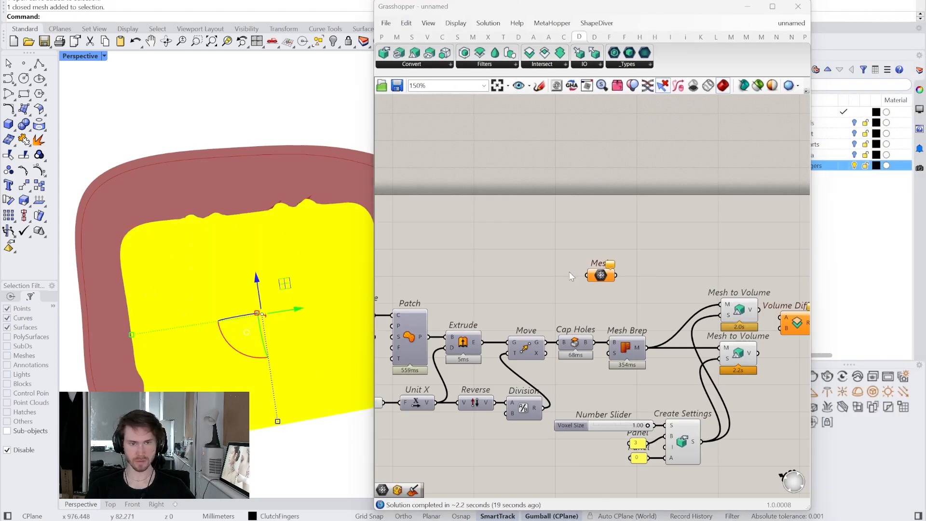
pyautogui.rightClick(601, 275)
pyautogui.click(641, 410)
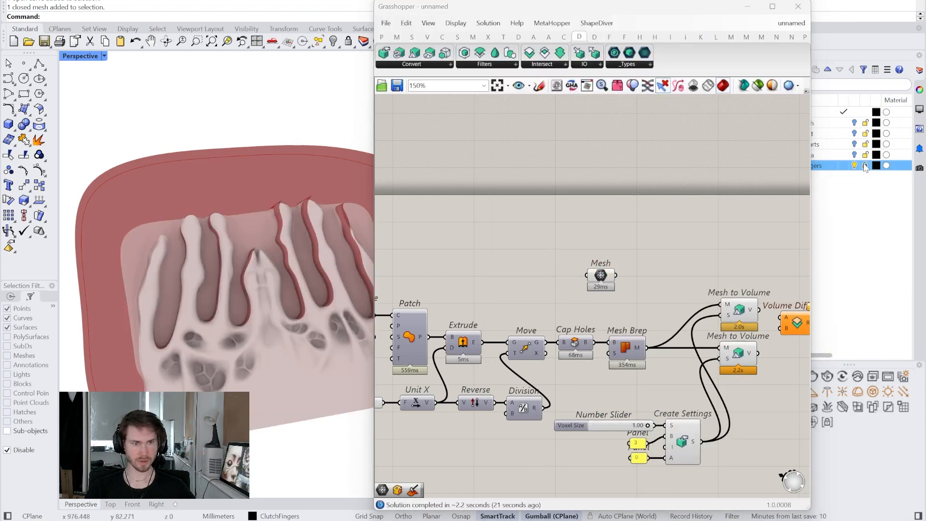
pyautogui.moveTo(612, 6); pyautogui.dragTo(717, 1)
# - Feed the Mesh parameter alone into the upper Mesh to Volume's M input and connect the upper and lower volumes to Volume Difference's A and B
pyautogui.moveTo(757, 264); pyautogui.dragTo(572, 244, button='right')
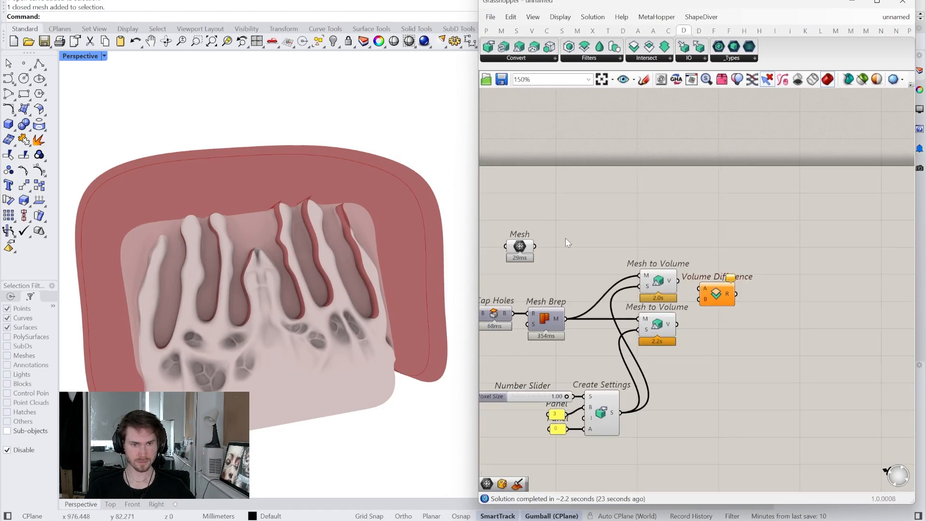
pyautogui.scroll(4, 723, 294)
pyautogui.moveTo(721, 293); pyautogui.dragTo(750, 298)
pyautogui.moveTo(709, 321); pyautogui.dragTo(828, 342, button='right')
pyautogui.scroll(-2, 791, 339)
pyautogui.moveTo(791, 339); pyautogui.dragTo(758, 330, button='right')
pyautogui.click(730, 298)
pyautogui.moveTo(737, 300); pyautogui.dragTo(714, 300, button='right')
pyautogui.moveTo(715, 294); pyautogui.dragTo(767, 313)
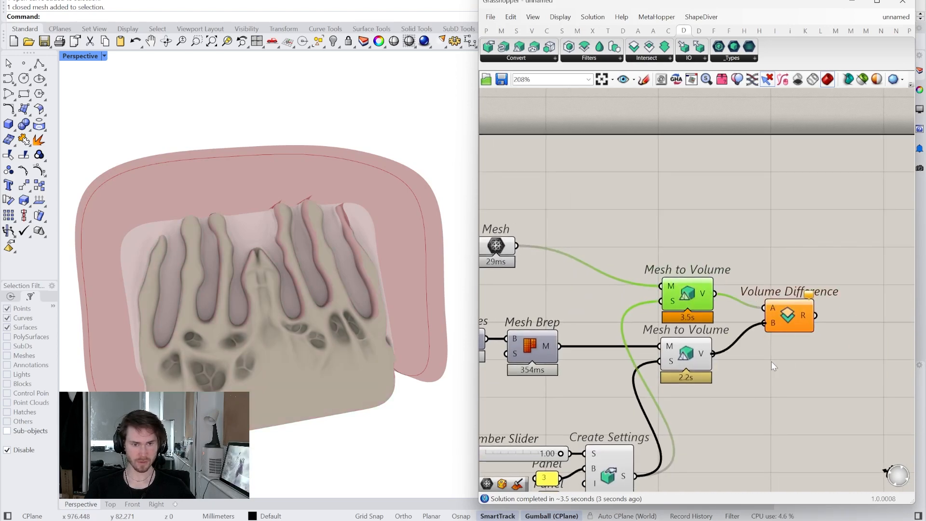
# - Turn off the previews of the components upstream of Volume Difference
pyautogui.moveTo(717, 478); pyautogui.dragTo(633, 179)
pyautogui.moveTo(718, 475); pyautogui.dragTo(502, 154)
pyautogui.rightClick(539, 149)
pyautogui.click(569, 165)
pyautogui.click(569, 186)
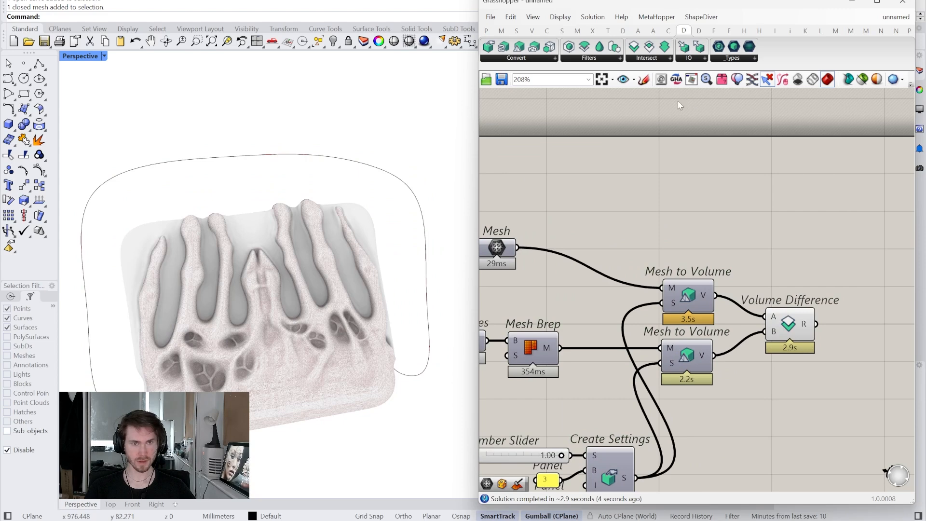
# - Hide the clutch mesh in the Rhino viewport, narrow the Grasshopper window and inspect the Volume Difference result
pyautogui.moveTo(473, 112); pyautogui.dragTo(446, 111)
pyautogui.click(710, 79)
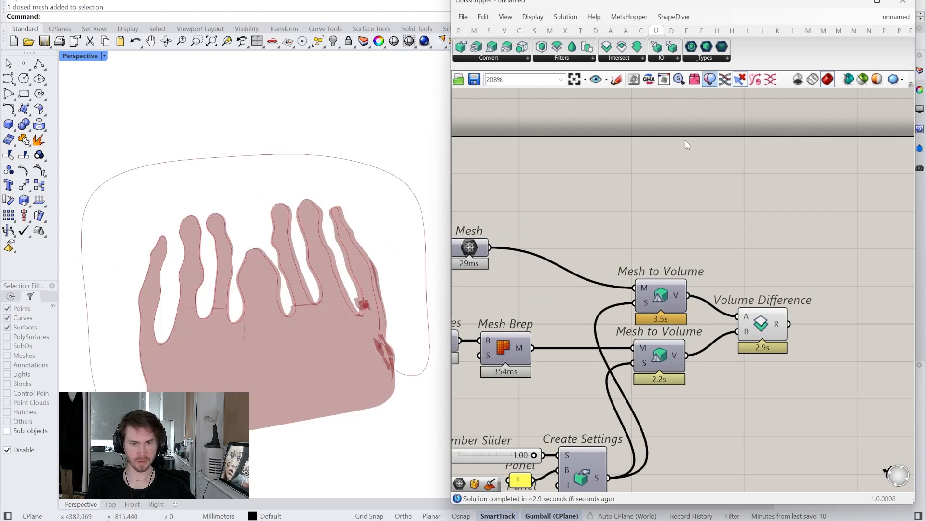
pyautogui.moveTo(451, 173); pyautogui.dragTo(555, 173)
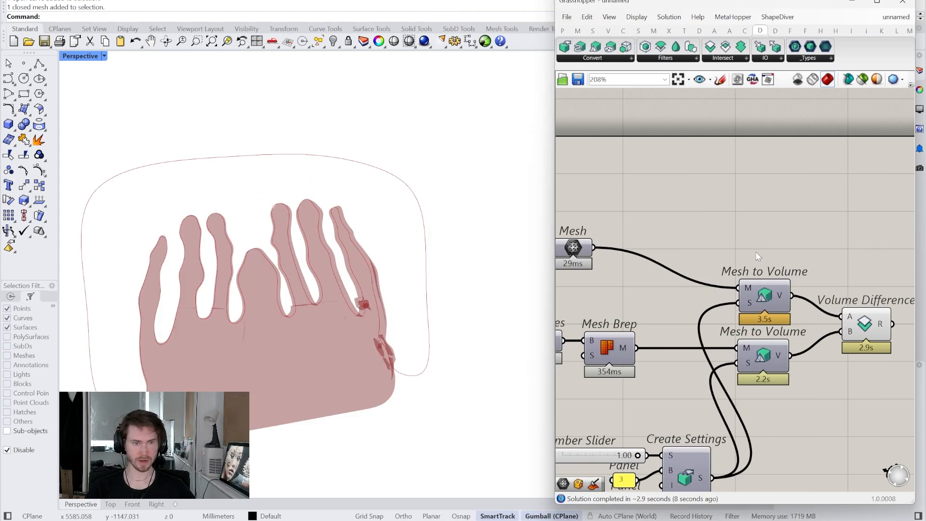
pyautogui.moveTo(857, 326); pyautogui.dragTo(722, 284, button='right')
pyautogui.click(723, 283)
pyautogui.moveTo(414, 271); pyautogui.dragTo(311, 305, button='right')
pyautogui.moveTo(648, 277); pyautogui.dragTo(755, 278, button='right')
pyautogui.moveTo(721, 165); pyautogui.dragTo(707, 182, button='right')
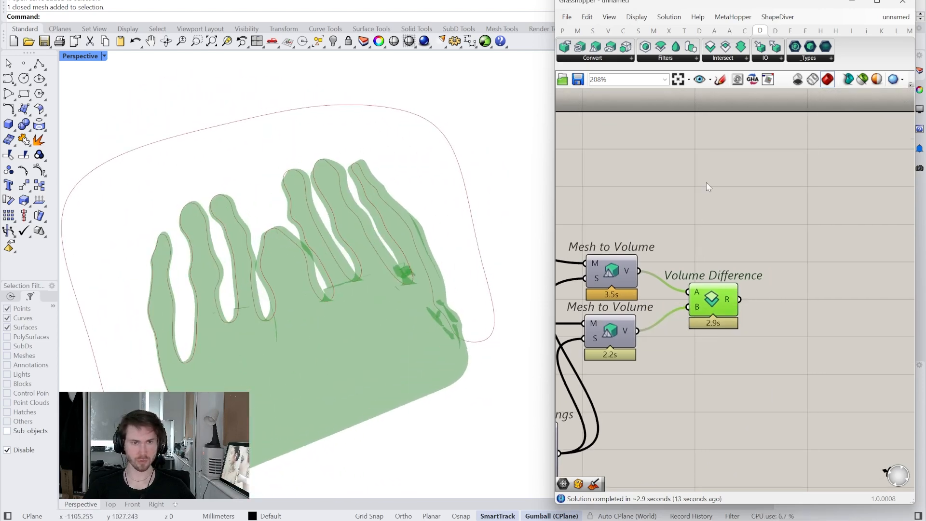
# - Add a Custom Preview and a Colour Swatch above Volume Difference, and connect Volume Difference's R output to Custom Preview's G input
pyautogui.click(699, 31)
pyautogui.moveTo(809, 53); pyautogui.dragTo(828, 177)
pyautogui.doubleClick(752, 202)
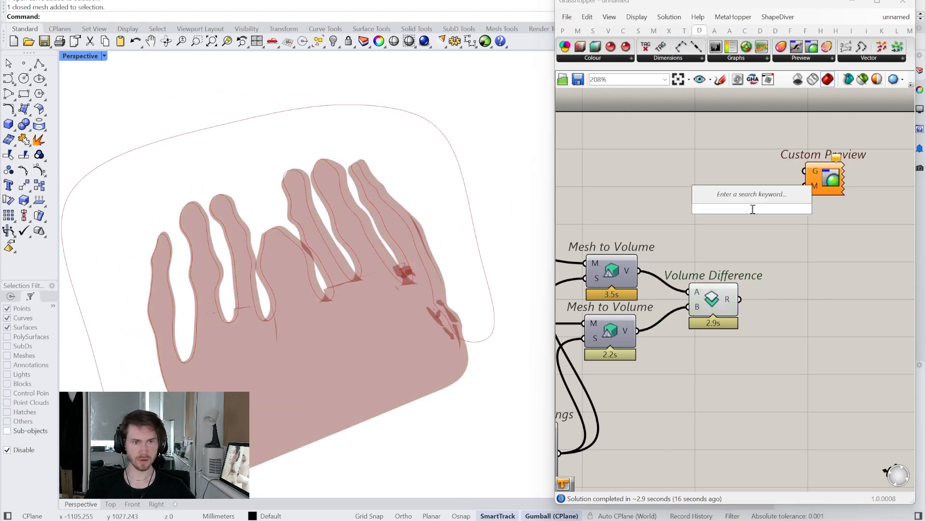
pyautogui.write('swatc')
pyautogui.click(731, 196)
pyautogui.click(770, 208)
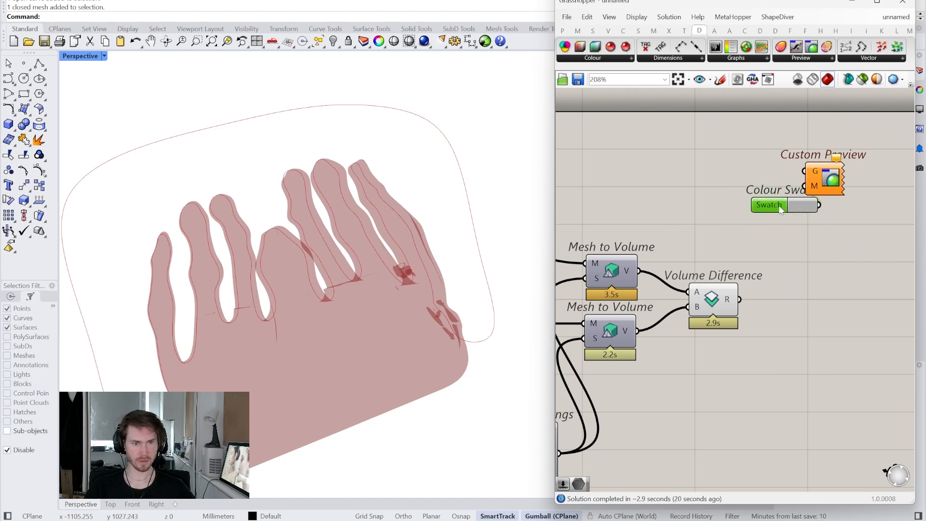
pyautogui.moveTo(800, 179); pyautogui.dragTo(803, 172)
# - Turn off the Volume Difference preview and set the Perspective viewport to Wireframe display
pyautogui.rightClick(711, 299)
pyautogui.click(727, 321)
pyautogui.moveTo(108, 144); pyautogui.dragTo(100, 144, button='right')
pyautogui.click(103, 56)
pyautogui.click(112, 101)
pyautogui.moveTo(191, 177); pyautogui.dragTo(173, 191, button='right')
pyautogui.moveTo(248, 207); pyautogui.dragTo(217, 212, button='right')
# - Add a Mirror Cut Mesh component beyond Custom Preview and connect a new YZ Plane to its MP input
pyautogui.moveTo(885, 278); pyautogui.dragTo(718, 305, button='right')
pyautogui.doubleClick(718, 305)
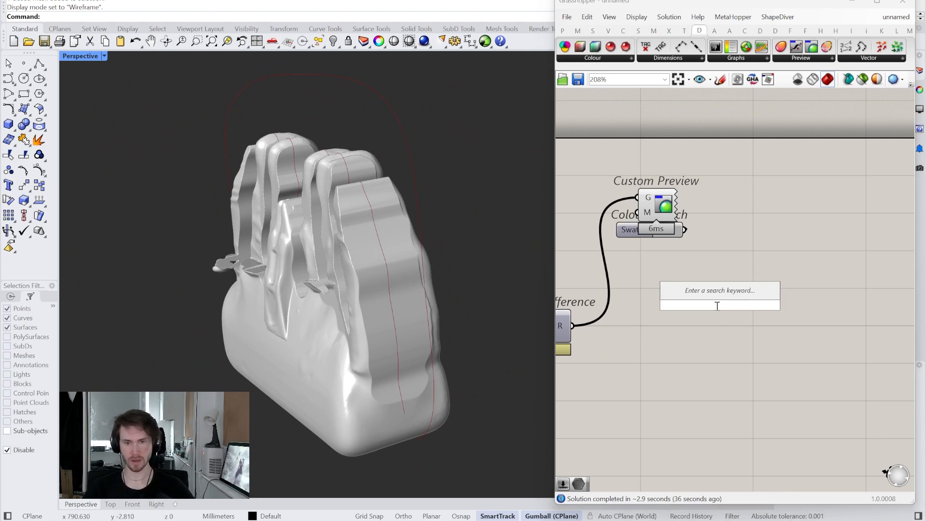
pyautogui.moveTo(381, 256); pyautogui.dragTo(176, 295, button='right')
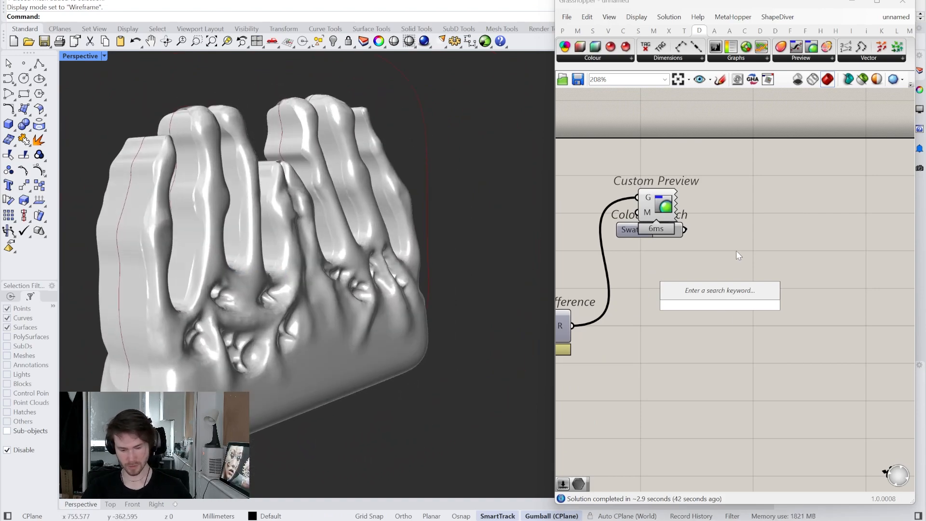
pyautogui.write('mirr cut mes')
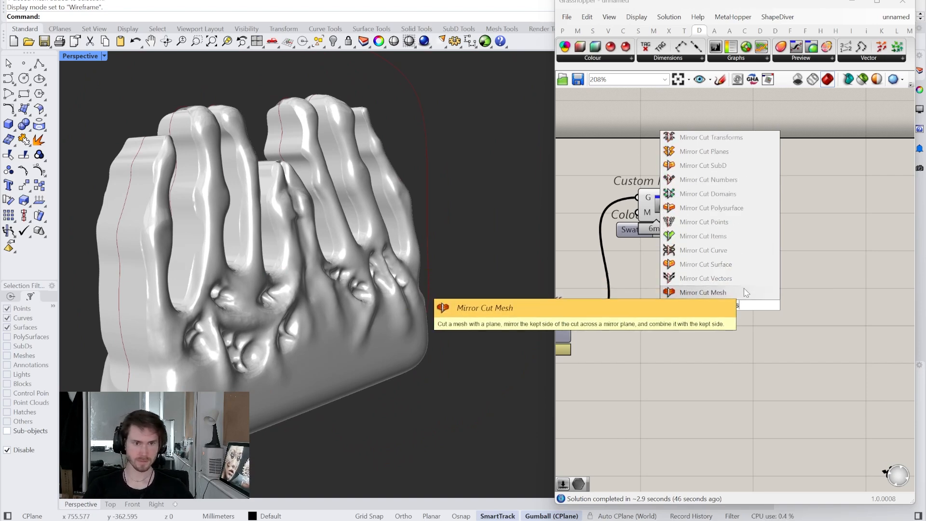
pyautogui.click(703, 292)
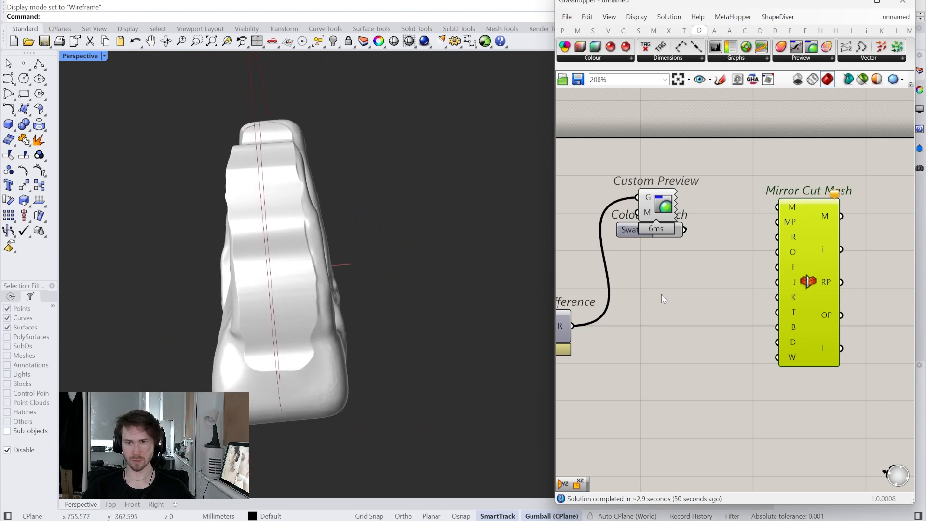
pyautogui.doubleClick(707, 317)
pyautogui.write('yz')
pyautogui.click(710, 304)
pyautogui.moveTo(733, 316); pyautogui.dragTo(777, 222)
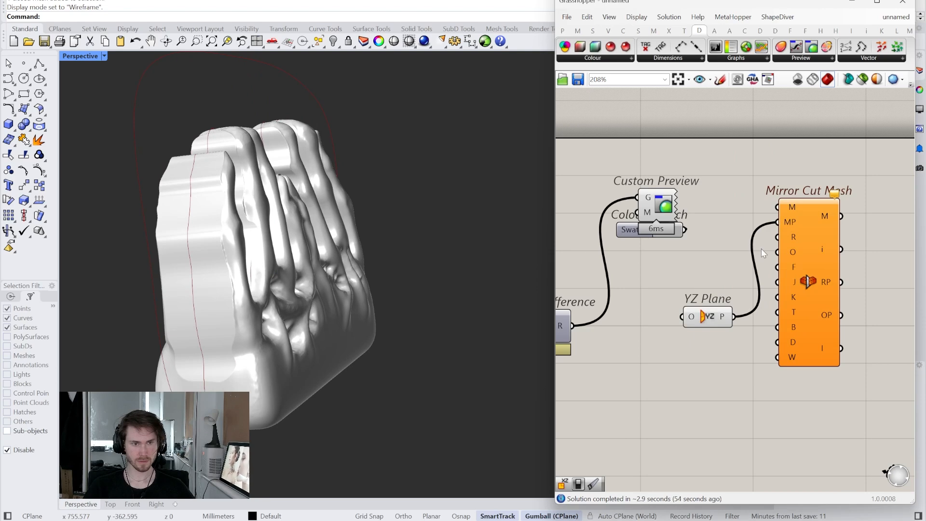
# - Connect Volume Difference's R output to Mirror Cut Mesh's M input and its mesh output to Custom Preview's G input
pyautogui.moveTo(714, 317); pyautogui.dragTo(693, 290)
pyautogui.click(644, 278)
pyautogui.moveTo(649, 279); pyautogui.dragTo(719, 275, button='right')
pyautogui.scroll(-2, 760, 314)
pyautogui.moveTo(823, 372); pyautogui.dragTo(701, 236)
pyautogui.moveTo(803, 253); pyautogui.dragTo(730, 350)
pyautogui.click(654, 301)
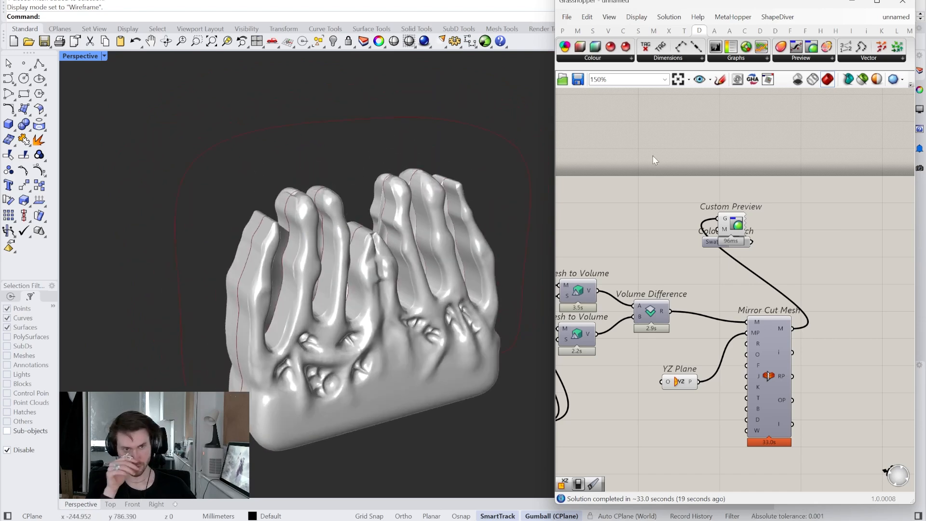
# - Turn off the Custom Preview display and turn on the Mesh parameter's preview to show the original clutch mesh
pyautogui.moveTo(702, 337); pyautogui.dragTo(715, 330, button='right')
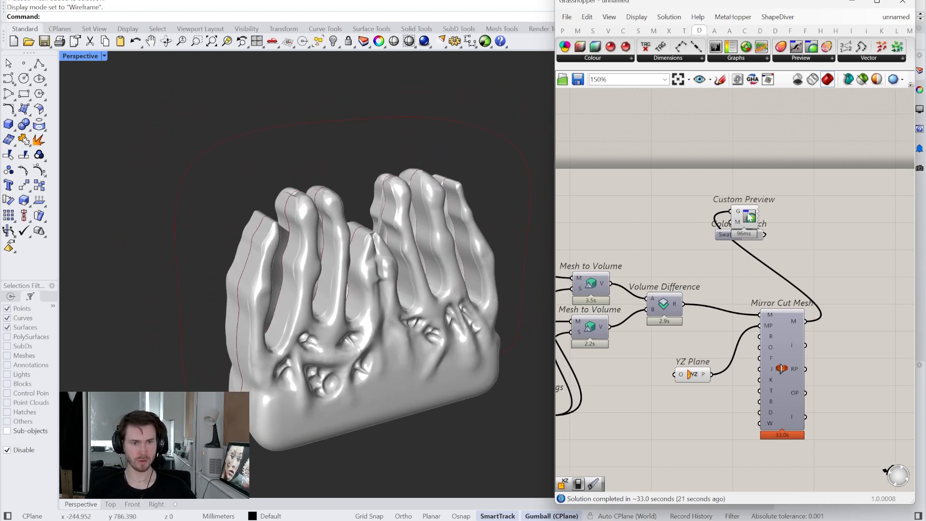
pyautogui.rightClick(749, 217)
pyautogui.click(775, 233)
pyautogui.scroll(-3, 697, 264)
pyautogui.moveTo(697, 264)
pyautogui.mouseDown(button='right')
pyautogui.moveTo(789, 263)
pyautogui.moveTo(693, 272)
pyautogui.mouseUp(button='right')
pyautogui.scroll(5, 789, 262)
pyautogui.rightClick(745, 258)
pyautogui.click(771, 277)
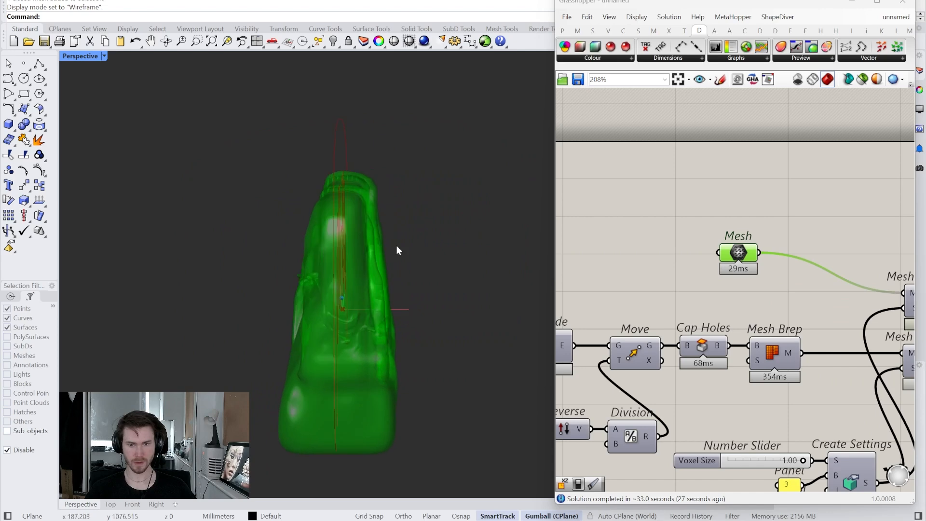
pyautogui.click(608, 263)
pyautogui.moveTo(254, 290); pyautogui.dragTo(257, 291, button='right')
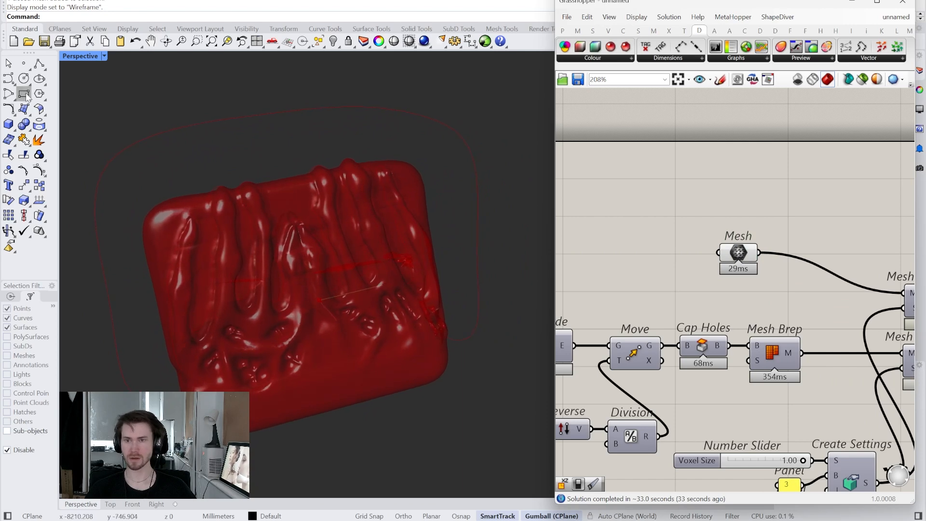
# - Narrow the Grasshopper window and draw a SubD box with 2 divisions per direction over the middle of the clutch mesh
pyautogui.moveTo(552, 125); pyautogui.dragTo(648, 115)
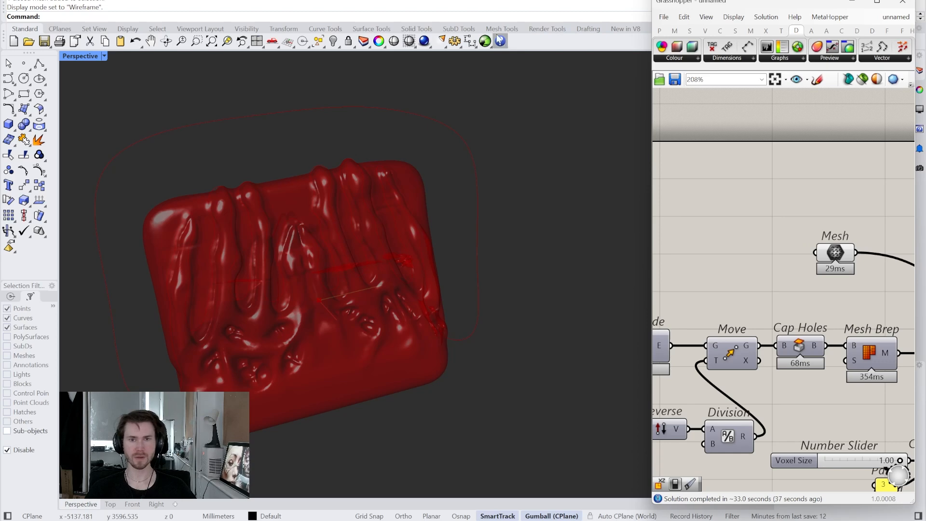
pyautogui.click(459, 29)
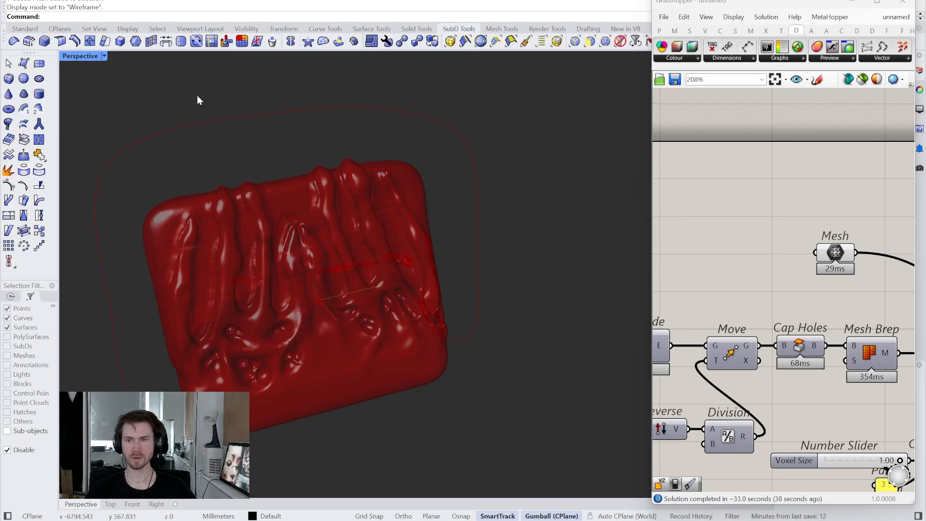
pyautogui.click(9, 79)
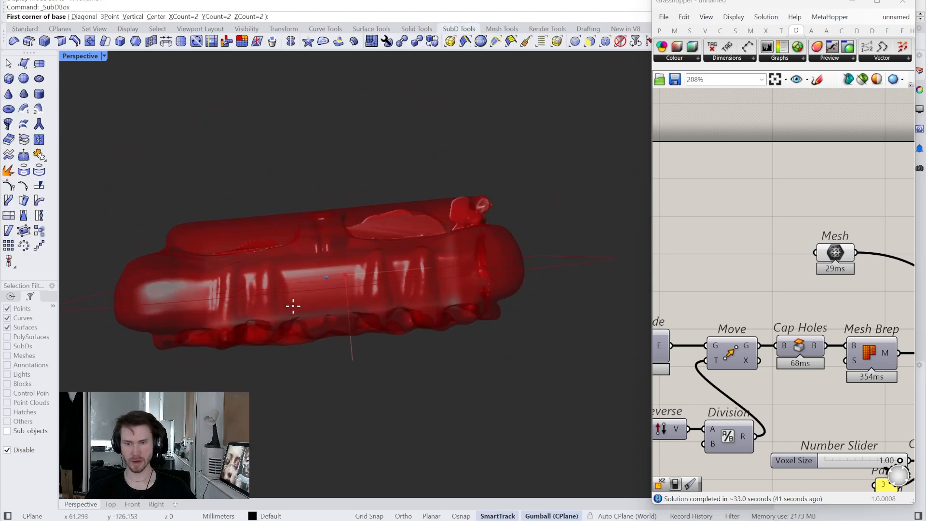
pyautogui.click(306, 310)
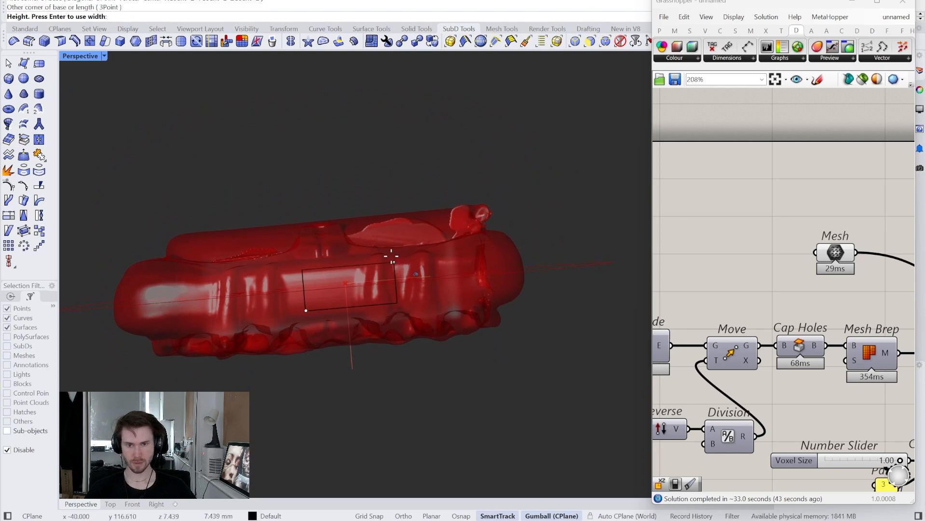
pyautogui.click(390, 247)
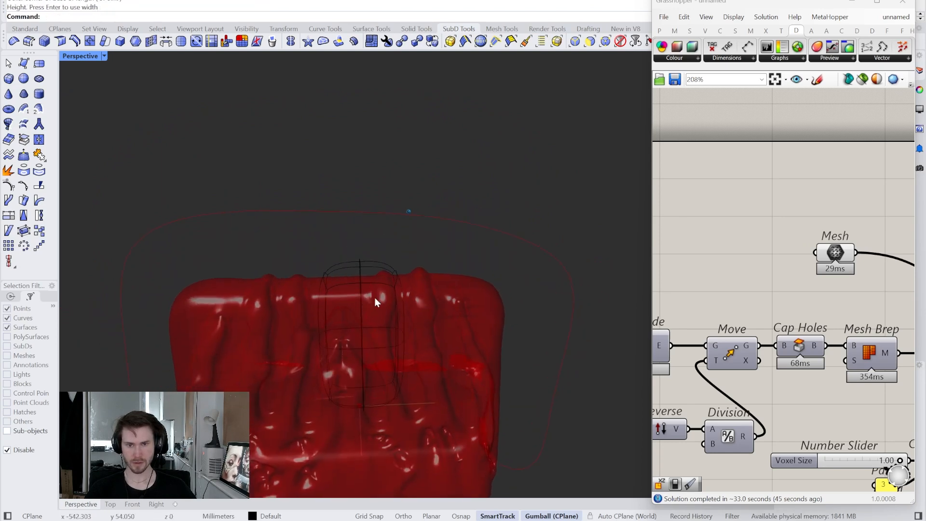
# - Select the SubD box and switch the Perspective viewport to a shaded display
pyautogui.click(360, 264)
pyautogui.click(101, 56)
pyautogui.click(94, 111)
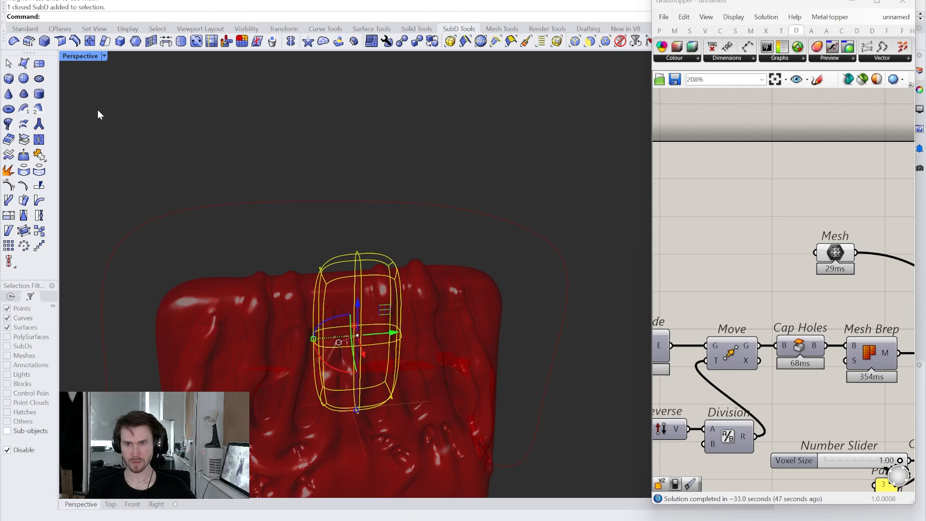
pyautogui.moveTo(325, 242); pyautogui.dragTo(320, 215, button='right')
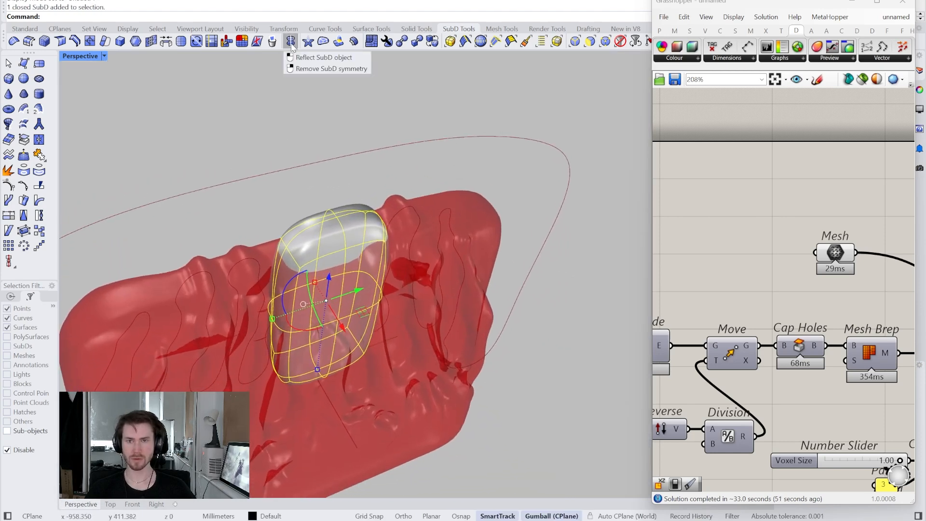
# - Reflect the SubD box about a lengthwise plane through its end vertices, with object snap turned on
pyautogui.click(290, 42)
pyautogui.moveTo(310, 331); pyautogui.dragTo(272, 283, button='right')
pyautogui.click(462, 515)
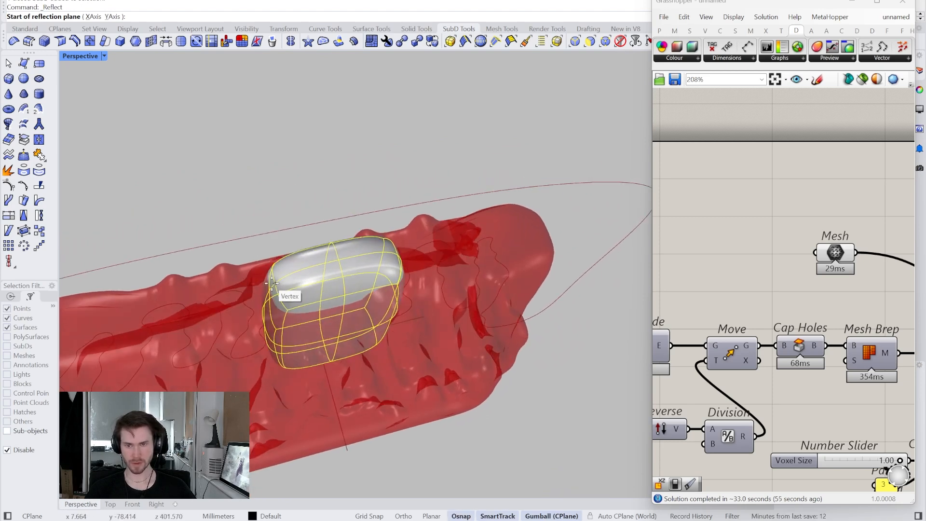
pyautogui.click(273, 283)
pyautogui.moveTo(318, 308); pyautogui.dragTo(280, 296, button='right')
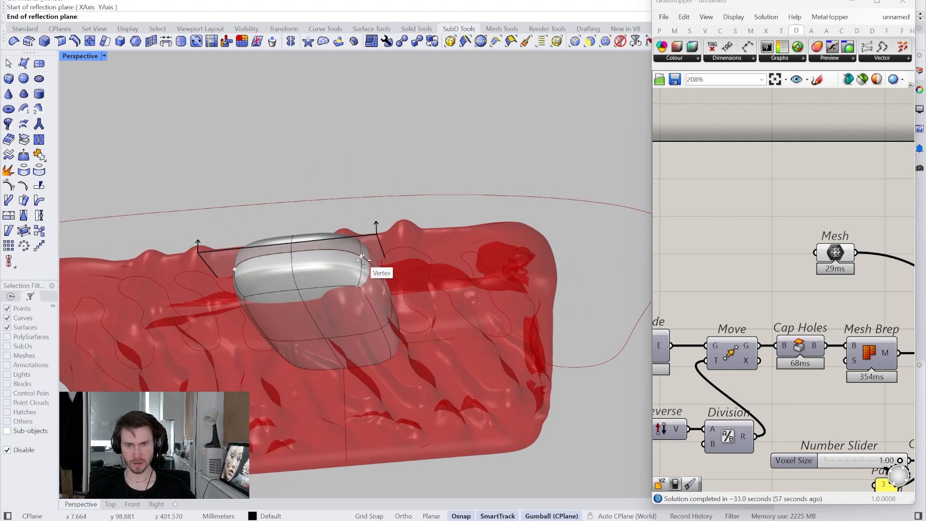
pyautogui.press('Return')
pyautogui.moveTo(363, 259); pyautogui.dragTo(355, 248, button='right')
pyautogui.click(355, 239)
pyautogui.click(298, 221)
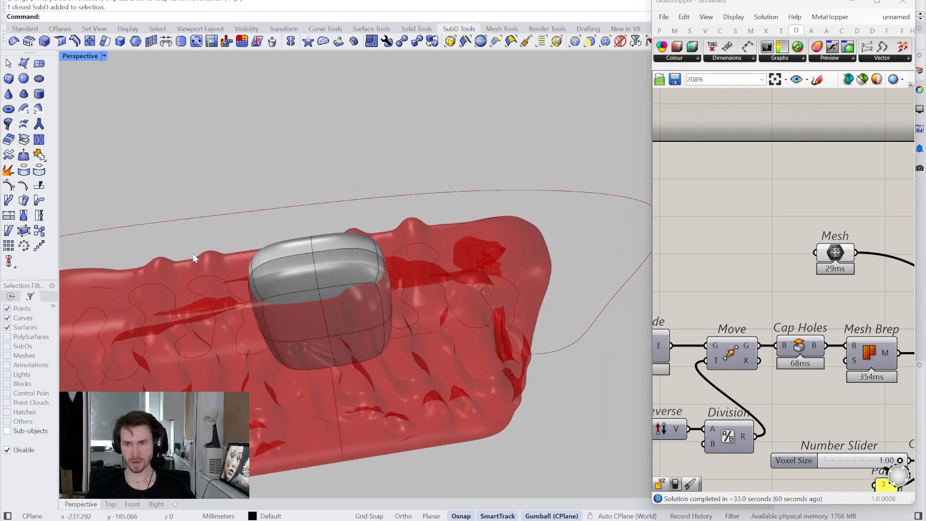
# - Move the SubD box along the X axis to line it up with the clutch's centre plane
pyautogui.moveTo(319, 261); pyautogui.dragTo(319, 261, button='right')
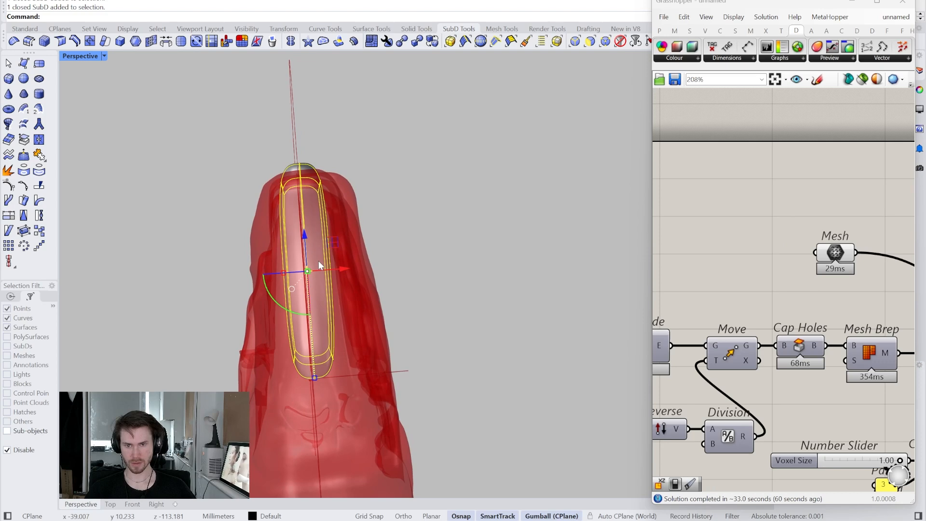
pyautogui.scroll(3, 307, 242)
pyautogui.scroll(1, 306, 243)
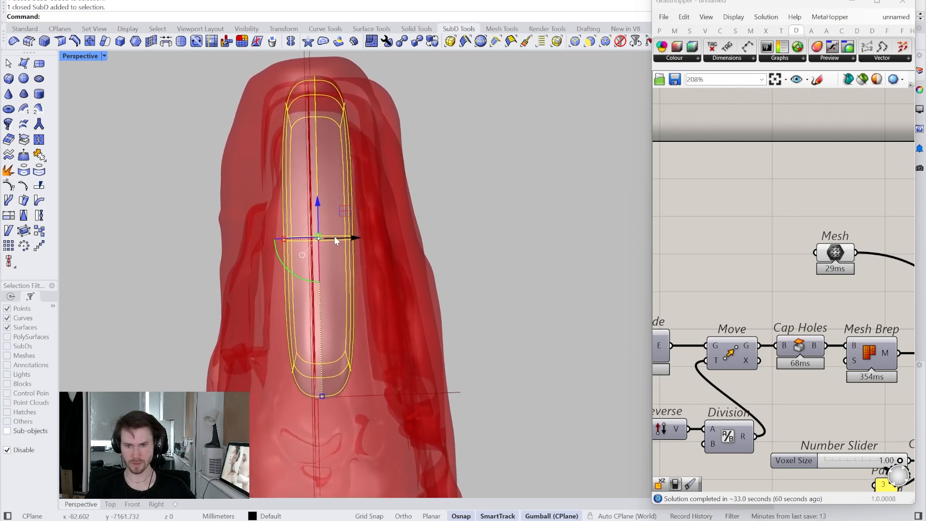
pyautogui.click(402, 209)
pyautogui.moveTo(393, 219); pyautogui.dragTo(399, 211, button='right')
pyautogui.click(357, 234)
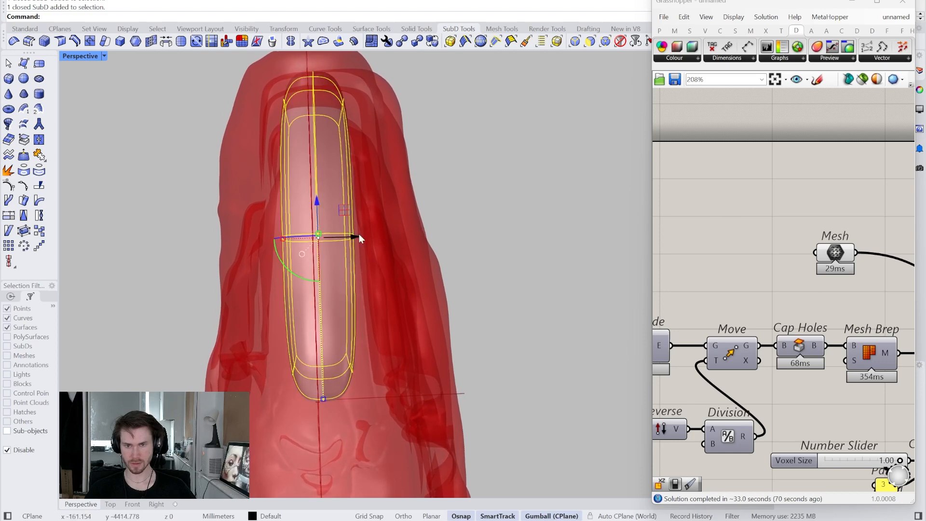
pyautogui.moveTo(355, 238); pyautogui.dragTo(350, 239)
pyautogui.click(353, 222)
pyautogui.moveTo(353, 221); pyautogui.dragTo(367, 222, button='right')
# - Turn the Custom Preview of the mirrored mesh back on and turn off the Mesh parameter's preview
pyautogui.scroll(-4, 691, 256)
pyautogui.moveTo(869, 267); pyautogui.dragTo(890, 289, button='right')
pyautogui.scroll(4, 814, 270)
pyautogui.rightClick(834, 252)
pyautogui.click(837, 273)
pyautogui.scroll(-4, 822, 275)
pyautogui.scroll(5, 750, 287)
pyautogui.rightClick(799, 290)
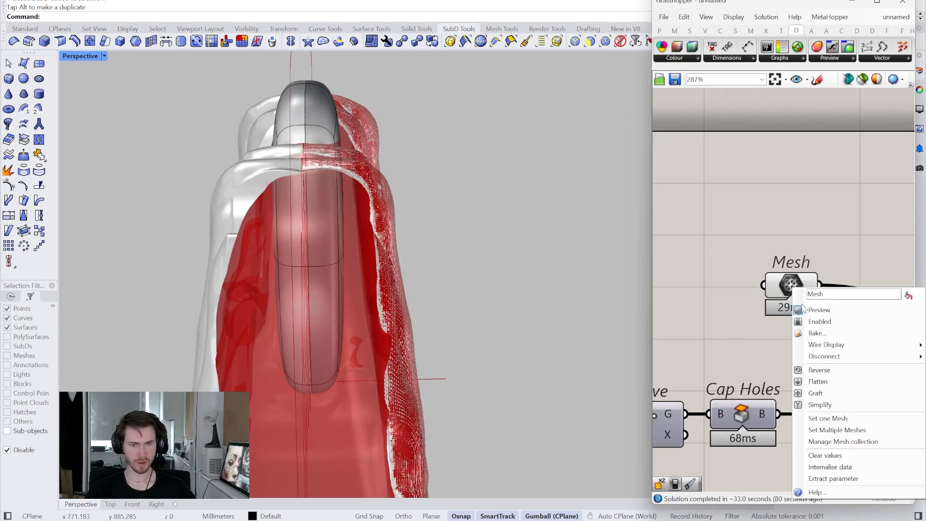
pyautogui.click(810, 308)
pyautogui.moveTo(414, 213)
pyautogui.mouseDown(button='right')
pyautogui.moveTo(356, 195)
pyautogui.moveTo(496, 63)
pyautogui.mouseUp(button='right')
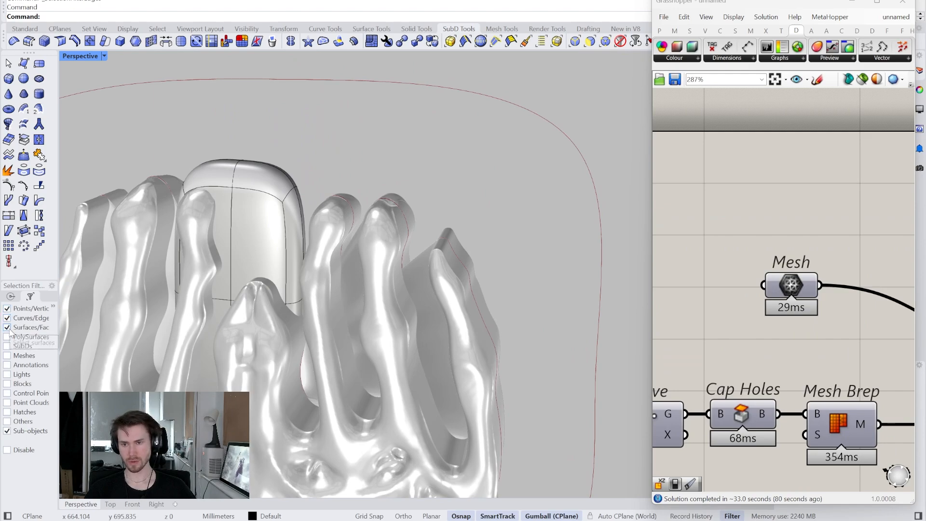
# - Turn the preview of the Mesh parameter back on so the clutch mesh shows around the SubD box
pyautogui.moveTo(453, 117); pyautogui.dragTo(311, 205, button='right')
pyautogui.scroll(-6, 780, 250)
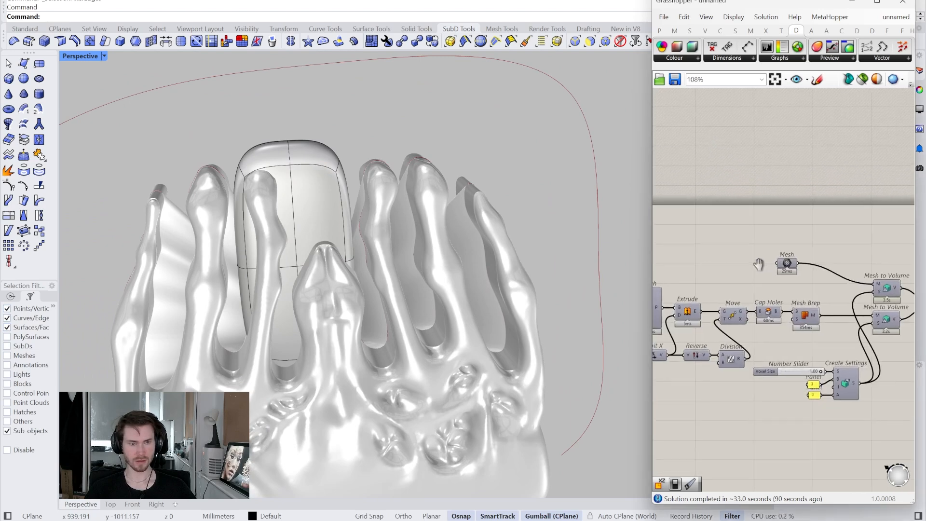
pyautogui.scroll(4, 705, 292)
pyautogui.moveTo(903, 284); pyautogui.dragTo(653, 325, button='right')
pyautogui.rightClick(823, 280)
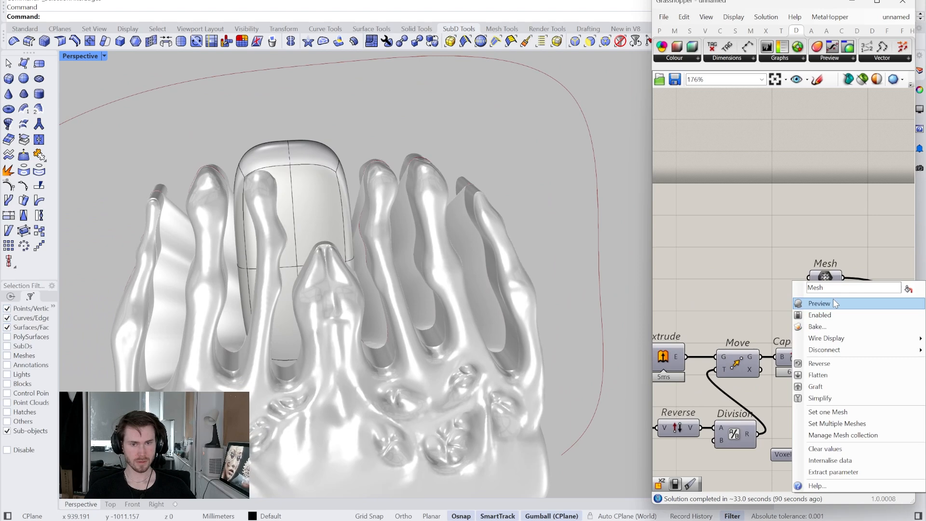
pyautogui.click(833, 303)
pyautogui.moveTo(330, 175); pyautogui.dragTo(333, 108, button='right')
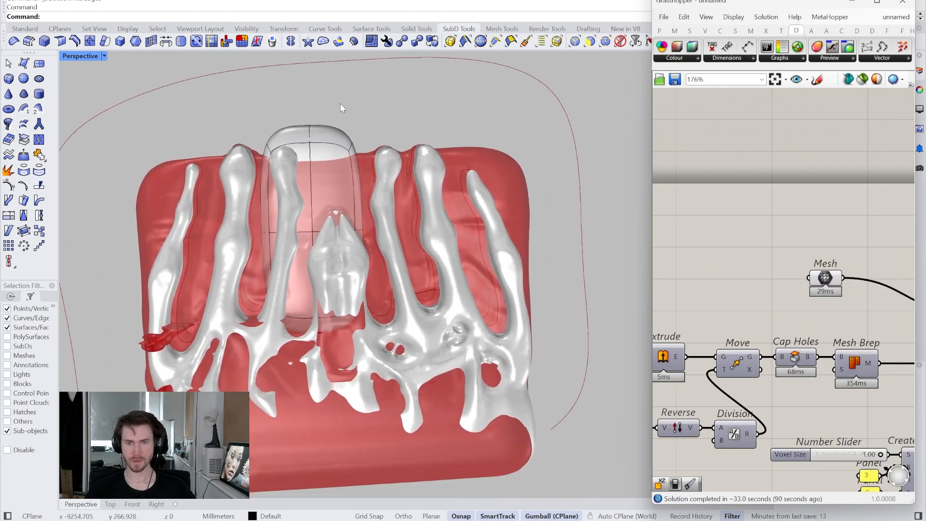
# - Disable the selection filter and move the whole SubD box along the Y axis to the middle of the clutch
pyautogui.click(28, 433)
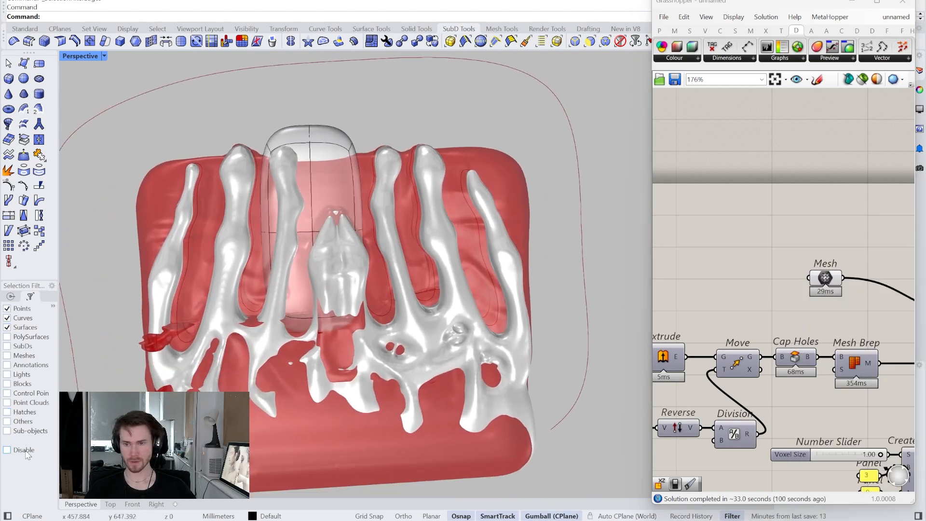
pyautogui.scroll(-2, 331, 194)
pyautogui.click(331, 194)
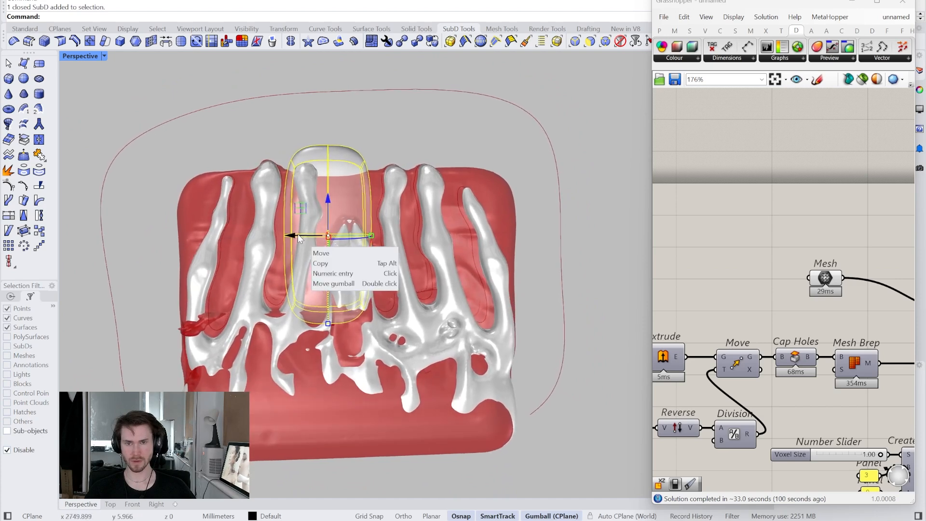
pyautogui.moveTo(299, 236); pyautogui.dragTo(311, 237)
pyautogui.click(297, 135)
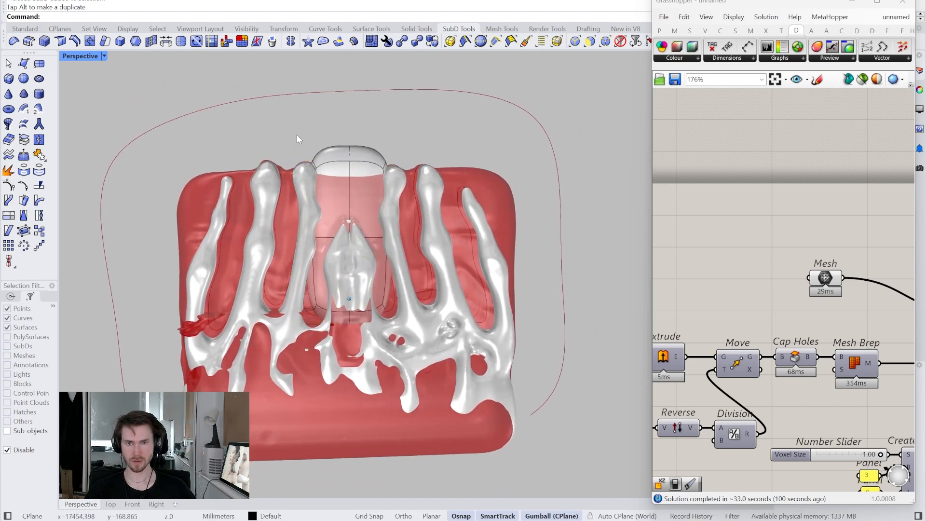
# - Re-enable the sub-object selection filter, select the entire SubD cage and stretch it along Y to about the clutch's width
pyautogui.click(19, 454)
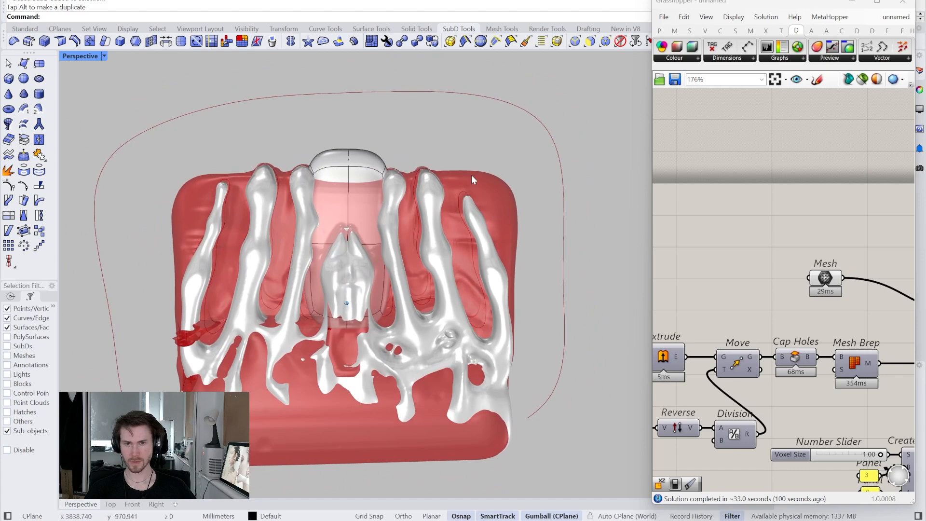
pyautogui.moveTo(284, 127); pyautogui.dragTo(404, 326)
pyautogui.moveTo(395, 245); pyautogui.dragTo(534, 239)
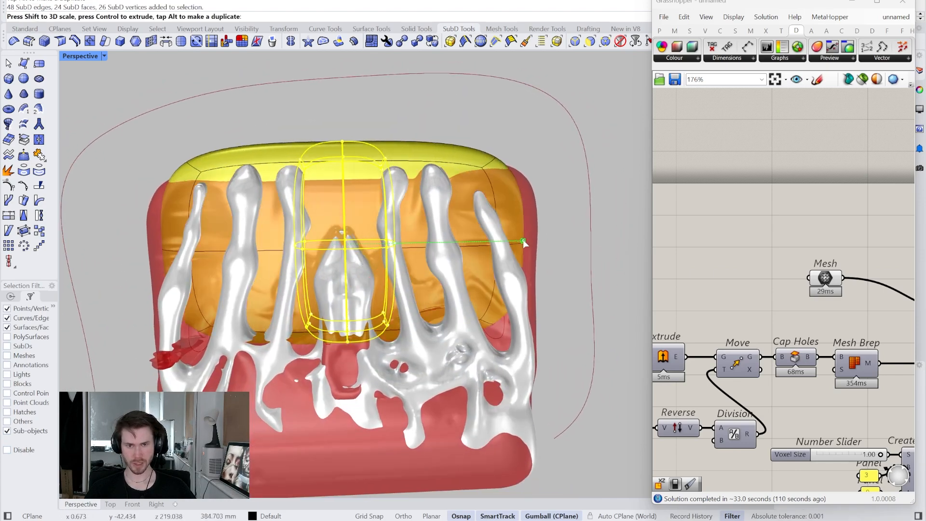
# - Move the selected SubD cage down and scale it vertically to fit the clutch's height
pyautogui.moveTo(534, 239); pyautogui.dragTo(286, 254, button='right')
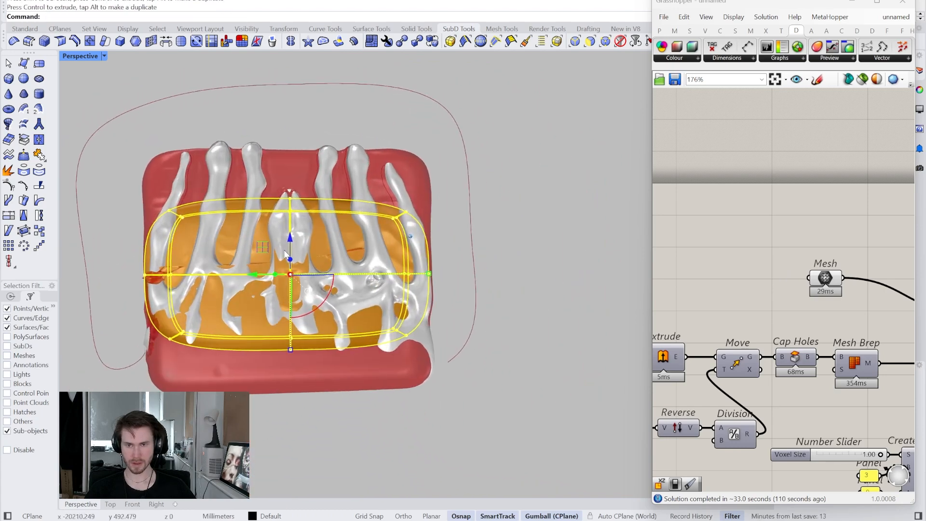
pyautogui.moveTo(293, 351); pyautogui.dragTo(295, 394)
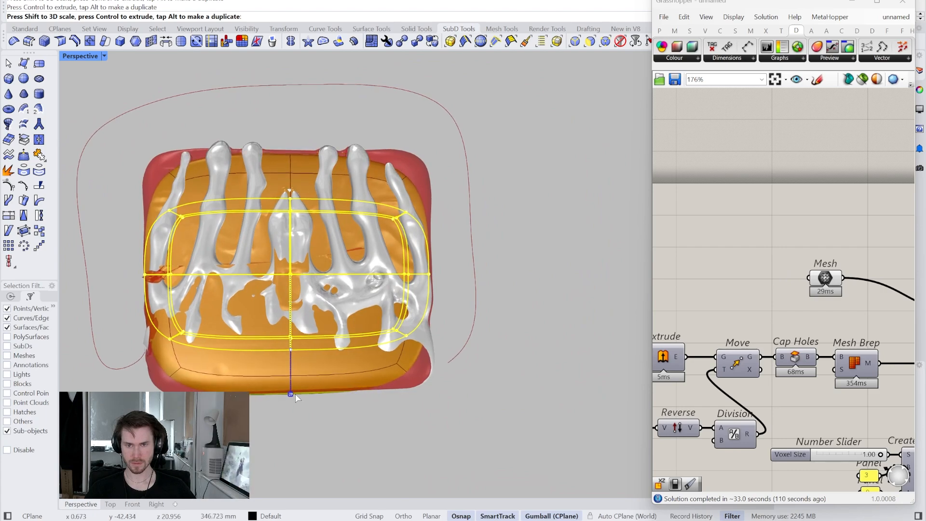
pyautogui.moveTo(296, 239); pyautogui.dragTo(297, 236)
# - Scale the SubD cage along the X axis to fit the clutch's thickness, viewed from its end, and clear the selection
pyautogui.moveTo(297, 236); pyautogui.dragTo(346, 266, button='right')
pyautogui.moveTo(345, 262); pyautogui.dragTo(368, 265)
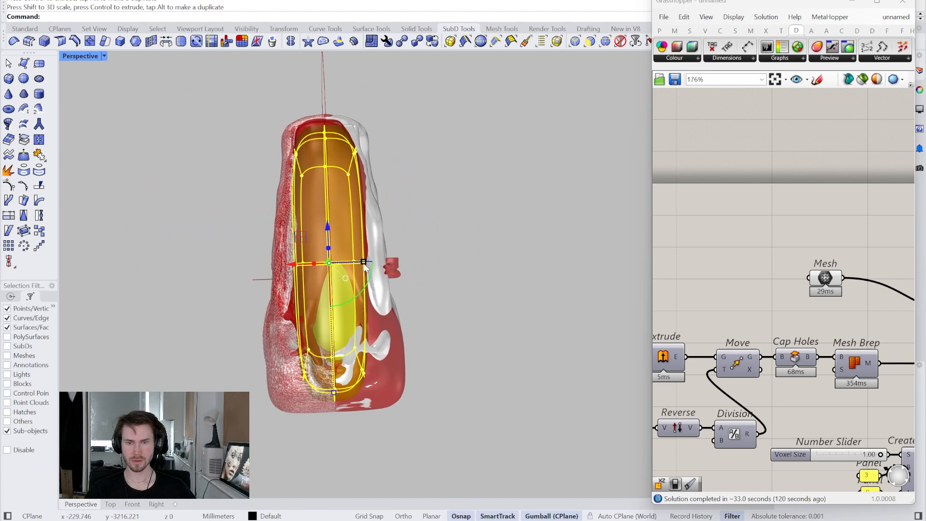
pyautogui.moveTo(338, 254)
pyautogui.mouseDown(button='right')
pyautogui.moveTo(311, 243)
pyautogui.moveTo(358, 241)
pyautogui.moveTo(366, 252)
pyautogui.moveTo(335, 256)
pyautogui.moveTo(353, 244)
pyautogui.mouseUp(button='right')
pyautogui.keyDown('shift'); pyautogui.moveTo(357, 409); pyautogui.dragTo(358, 352, button='right'); pyautogui.keyUp('shift')
pyautogui.press('Escape')
# - Select the SubD's bottom faces and widen them along the X axis to follow the clutch's thicker base
pyautogui.moveTo(393, 309); pyautogui.dragTo(391, 311)
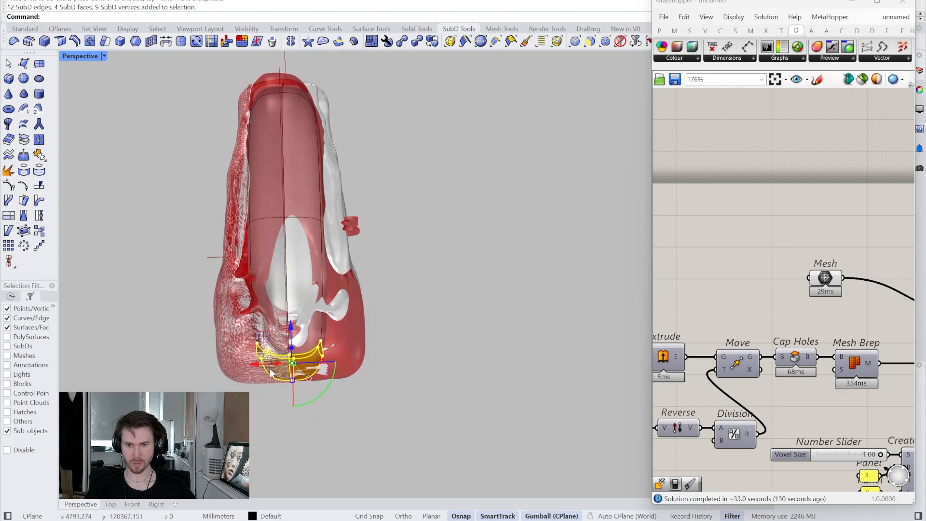
pyautogui.moveTo(326, 368); pyautogui.dragTo(355, 364)
pyautogui.moveTo(355, 365); pyautogui.dragTo(192, 267, button='right')
# - Select the SubD's top faces and scale them along the X axis to match the clutch's upper thickness
pyautogui.moveTo(182, 248); pyautogui.dragTo(426, 331)
pyautogui.scroll(1, 340, 295)
pyautogui.moveTo(333, 279); pyautogui.dragTo(441, 253, button='right')
pyautogui.moveTo(215, 123); pyautogui.dragTo(416, 238)
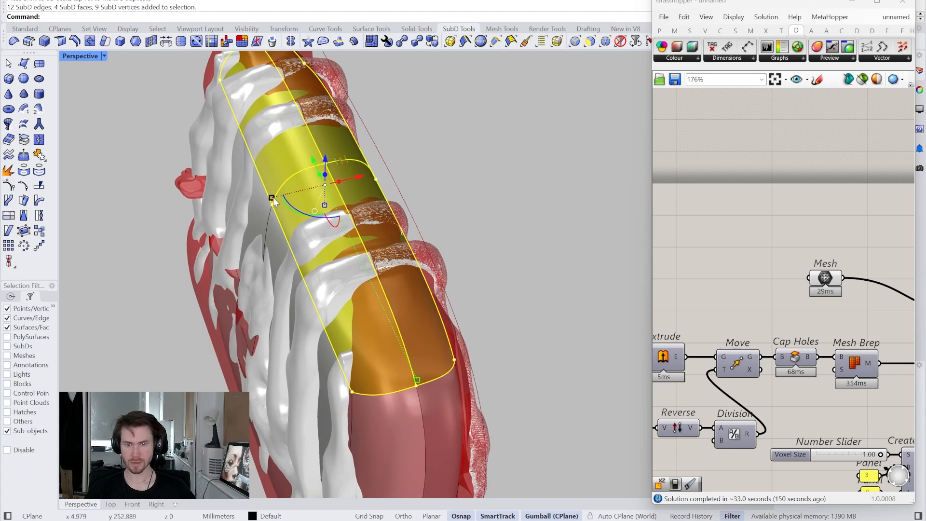
pyautogui.moveTo(277, 196); pyautogui.dragTo(131, 211, button='right')
pyautogui.moveTo(131, 211); pyautogui.dragTo(404, 418)
pyautogui.moveTo(366, 399); pyautogui.dragTo(305, 318, button='right')
pyautogui.moveTo(305, 316); pyautogui.dragTo(306, 316)
pyautogui.moveTo(306, 316); pyautogui.dragTo(203, 213, button='right')
pyautogui.scroll(3, 270, 270)
pyautogui.click(592, 259)
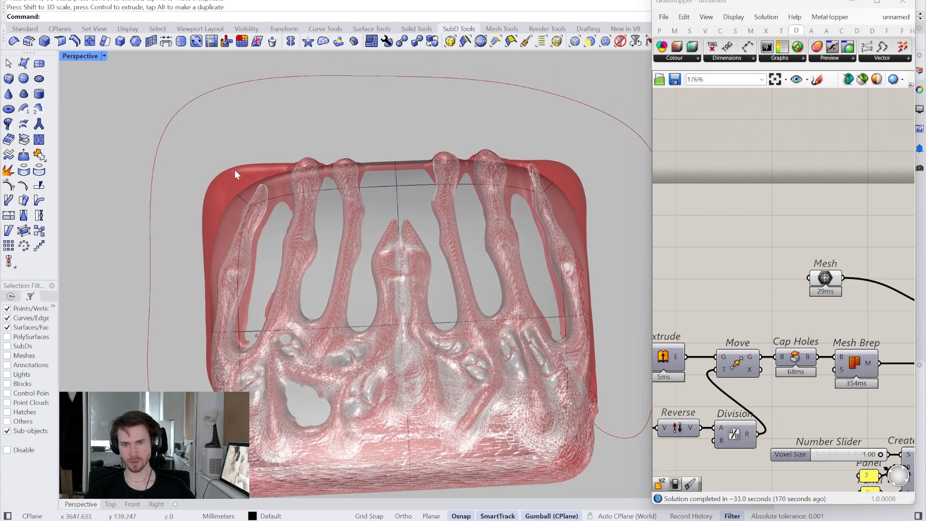
# - Insert a SubD edge loop around the upper half of the form, between the middle loop and the top
pyautogui.moveTo(297, 236); pyautogui.dragTo(361, 211, button='right')
pyautogui.moveTo(548, 189); pyautogui.dragTo(38, 55, button='right')
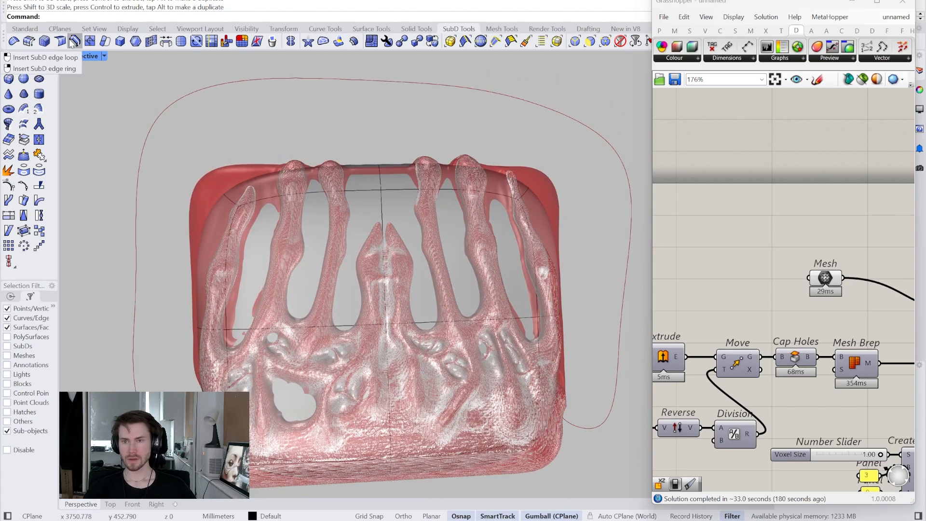
pyautogui.click(358, 323)
pyautogui.press('Return')
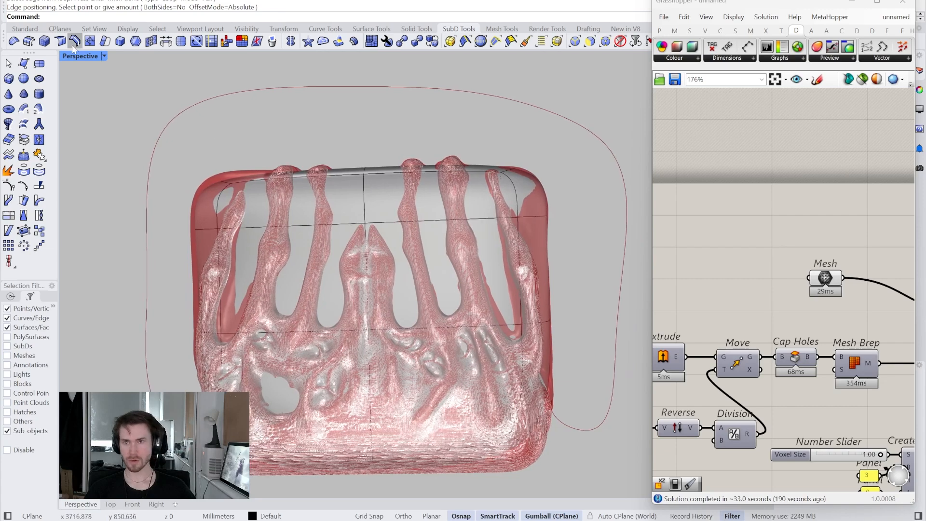
# - Insert another SubD edge loop around the lower half, offset below the middle loop
pyautogui.moveTo(503, 327); pyautogui.dragTo(542, 387, button='right')
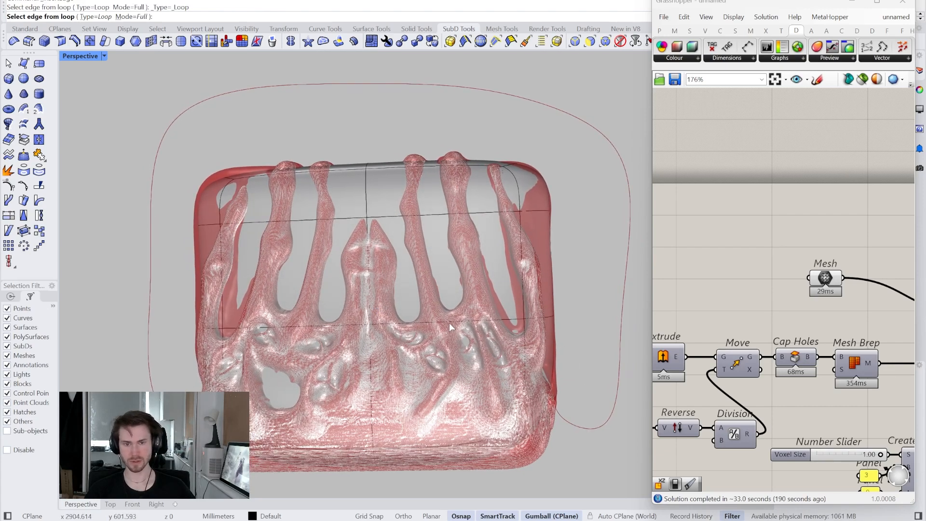
pyautogui.press('Return')
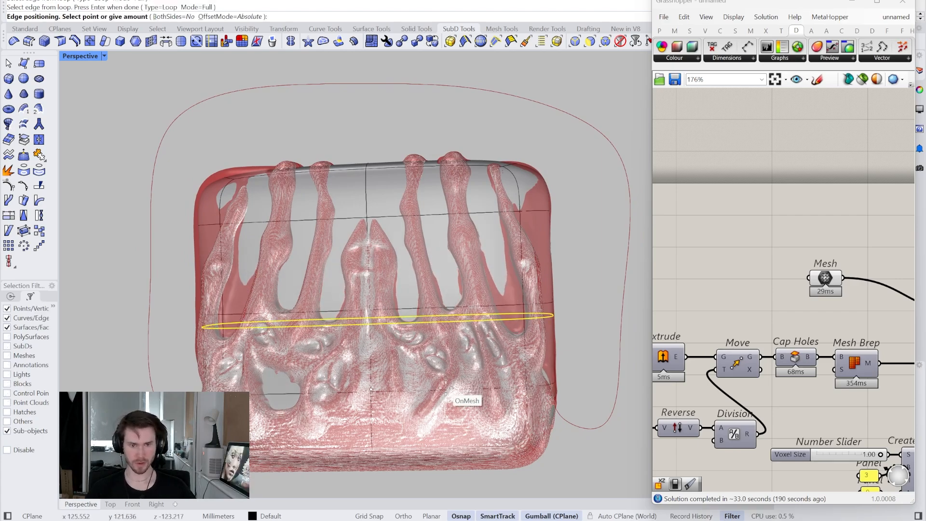
pyautogui.click(448, 377)
pyautogui.moveTo(482, 372); pyautogui.dragTo(508, 434, button='right')
pyautogui.scroll(-2, 508, 434)
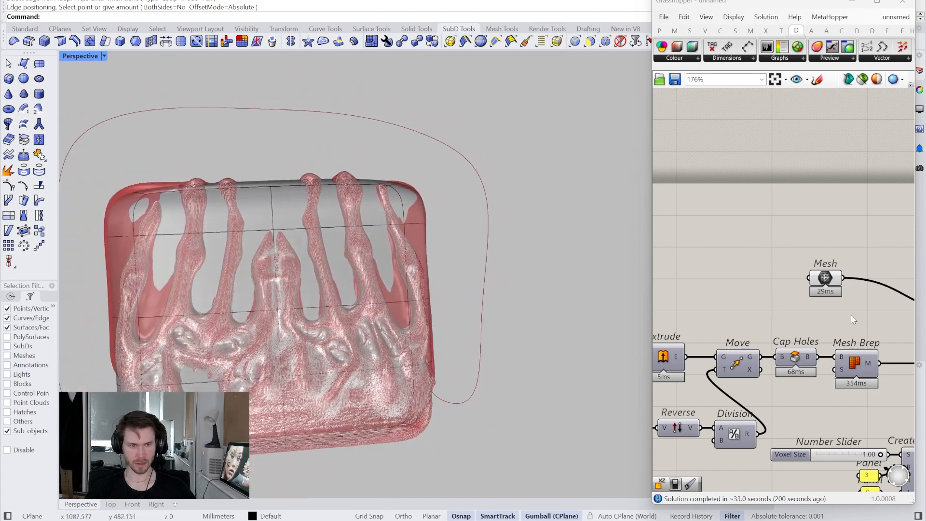
# - Hide the Mesh parameter's preview to check the SubD behind the finger shapes, and turn the preview back on
pyautogui.moveTo(896, 289); pyautogui.dragTo(812, 305, button='right')
pyautogui.rightClick(744, 295)
pyautogui.click(822, 316)
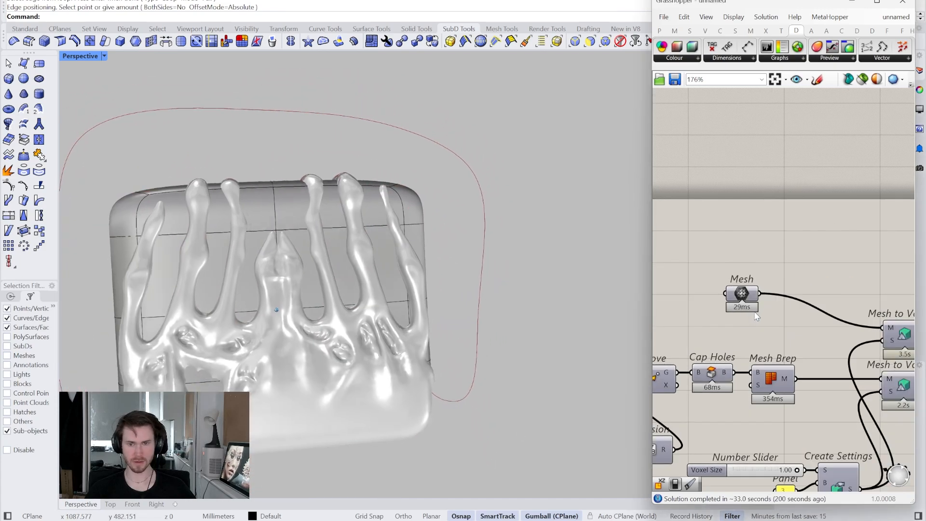
pyautogui.rightClick(744, 295)
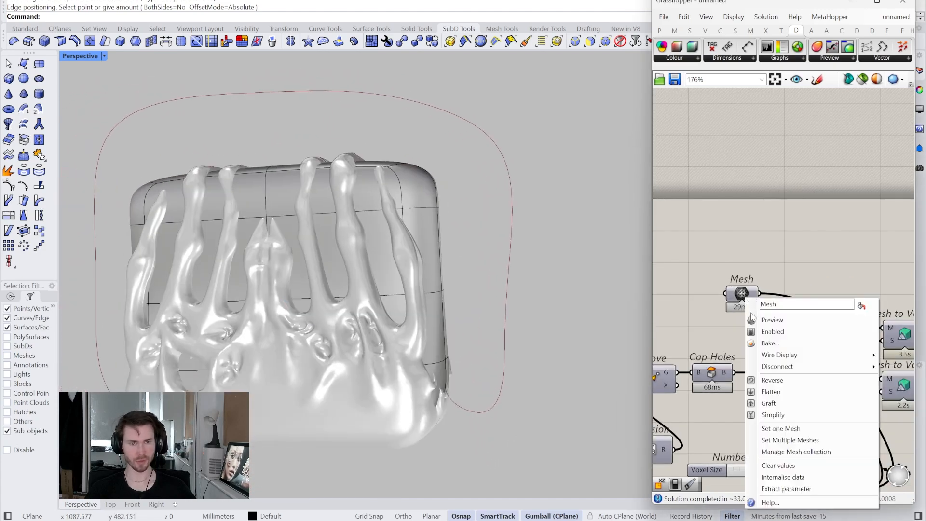
pyautogui.click(772, 320)
# - Insert two lengthwise SubD edge loops, one on each side of the centre loop
pyautogui.scroll(3, 459, 247)
pyautogui.moveTo(459, 247); pyautogui.dragTo(481, 236, button='right')
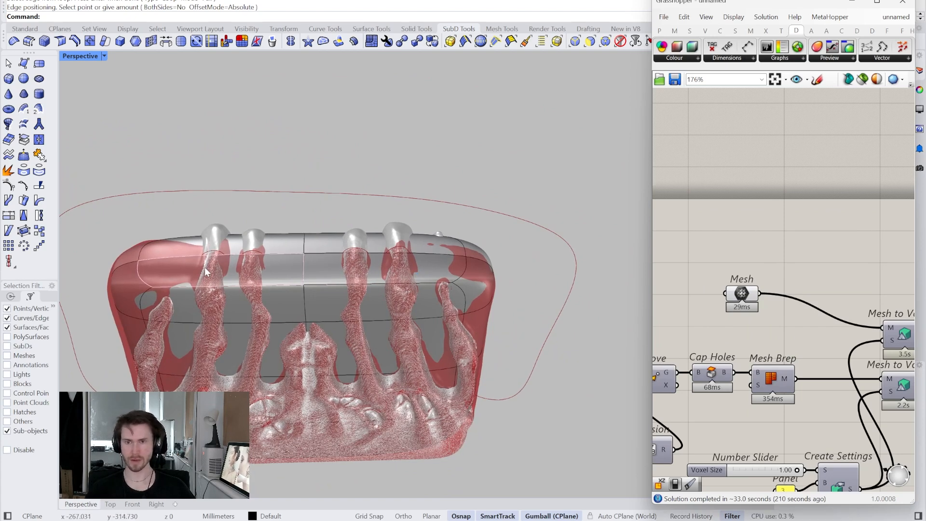
pyautogui.click(75, 43)
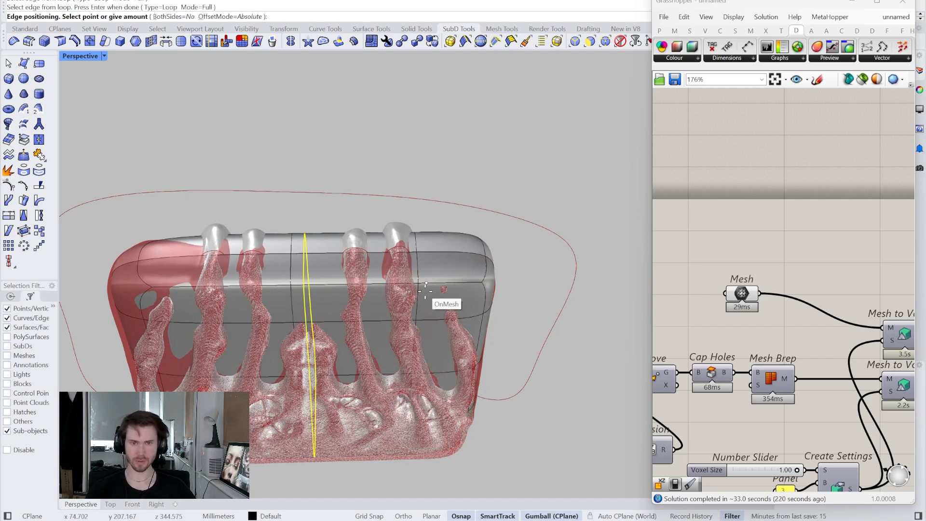
pyautogui.moveTo(296, 275); pyautogui.dragTo(303, 278, button='right')
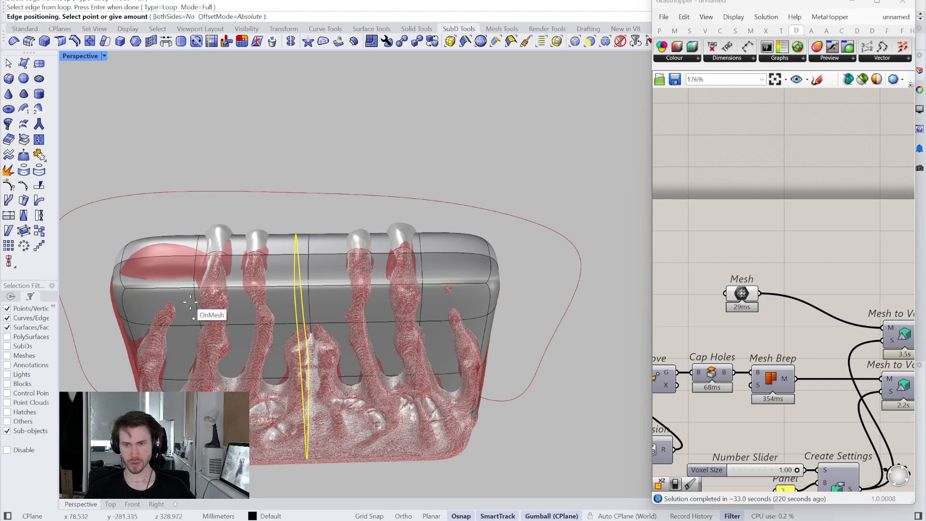
pyautogui.click(190, 302)
pyautogui.scroll(5, 183, 289)
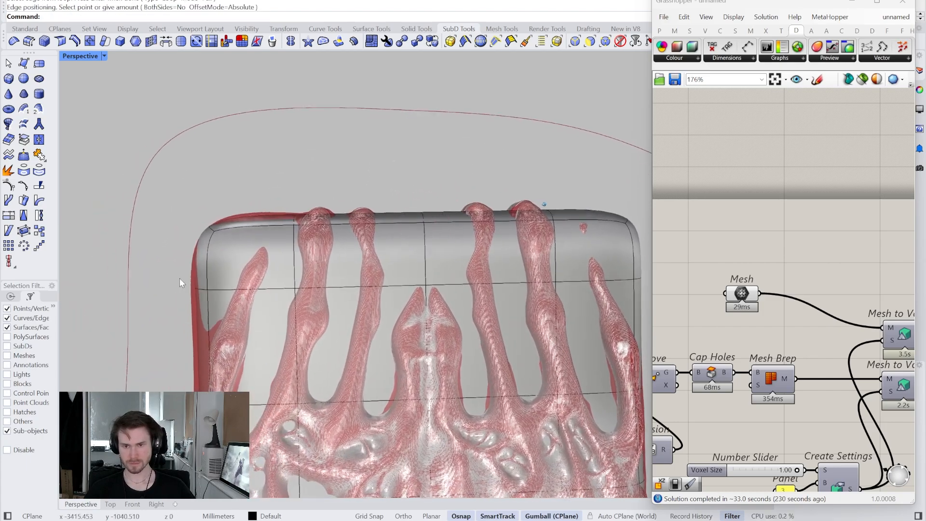
# - Select the upper loop's edges at one narrow end of the SubD and lower them along the Z axis
pyautogui.scroll(3, 180, 283)
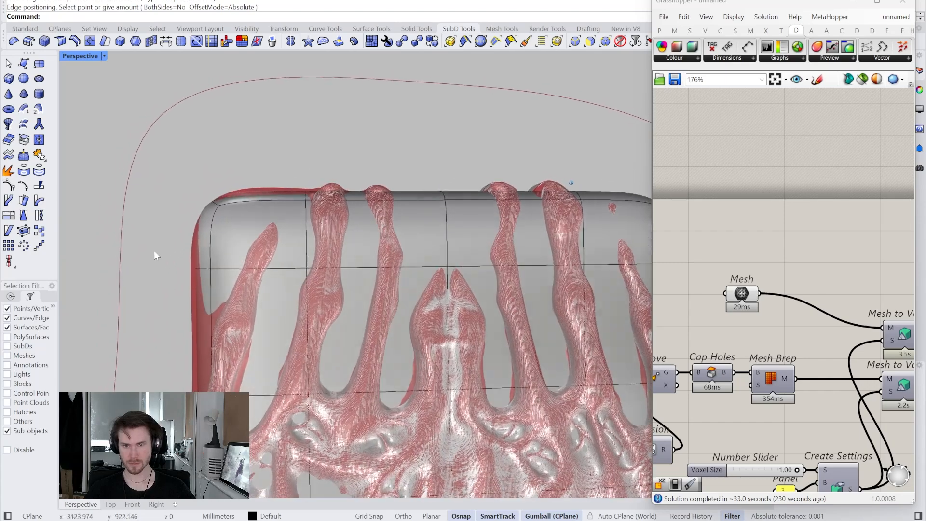
pyautogui.moveTo(245, 290); pyautogui.dragTo(244, 287)
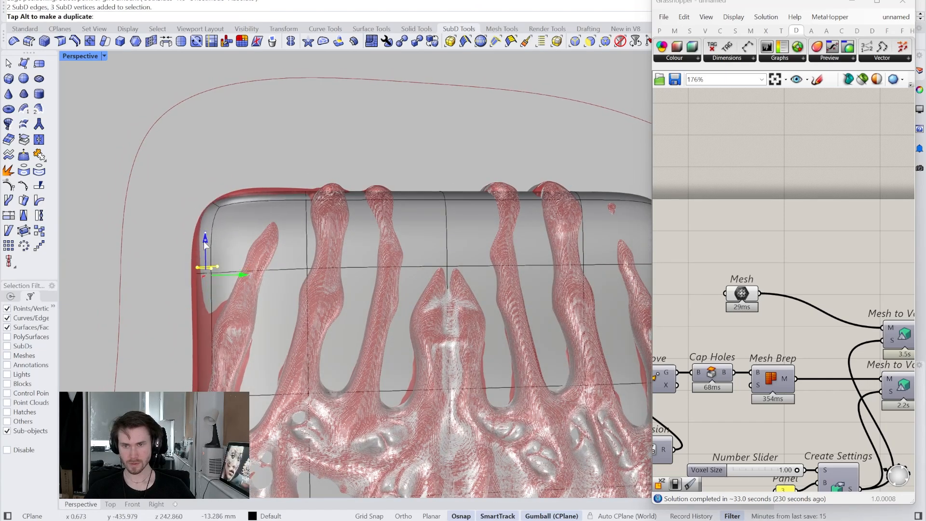
pyautogui.moveTo(203, 254); pyautogui.dragTo(202, 255)
pyautogui.moveTo(261, 161); pyautogui.dragTo(340, 222)
pyautogui.moveTo(341, 222); pyautogui.dragTo(335, 225, button='right')
pyautogui.moveTo(348, 206); pyautogui.dragTo(356, 207)
pyautogui.moveTo(388, 161); pyautogui.dragTo(449, 205)
pyautogui.moveTo(448, 205); pyautogui.dragTo(369, 204, button='right')
# - Lower the upper loop's matching edges at the opposite narrow end along the Z axis, and clear the selection
pyautogui.moveTo(529, 246); pyautogui.dragTo(308, 168, button='right')
pyautogui.moveTo(308, 168); pyautogui.dragTo(360, 233)
pyautogui.moveTo(359, 233); pyautogui.dragTo(468, 187, button='right')
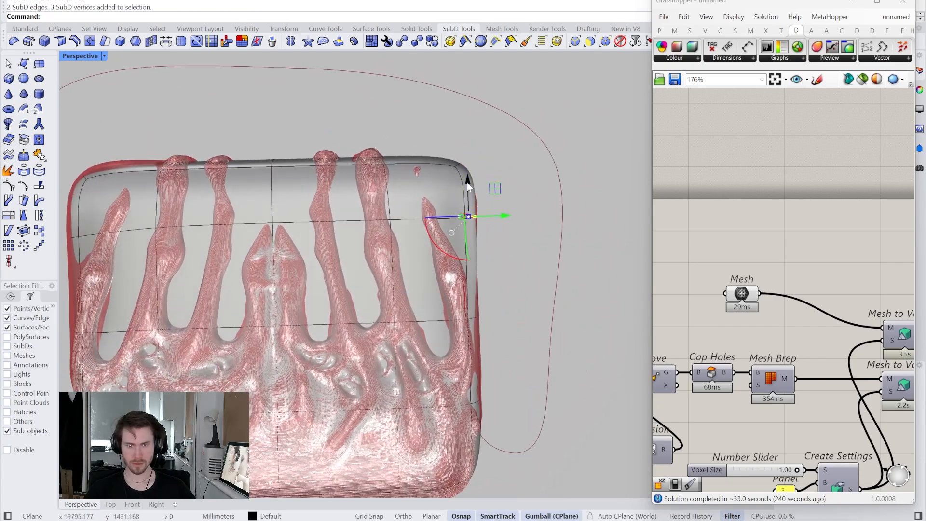
pyautogui.moveTo(468, 212); pyautogui.dragTo(468, 213)
pyautogui.click(523, 164)
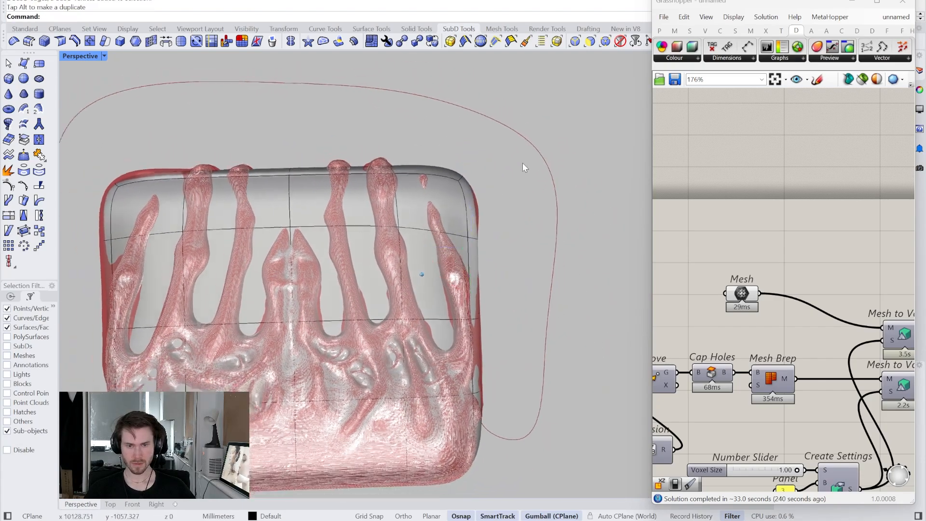
# - Select the SubD's entire top section and scale it along the X axis to fit the clutch's upper edge
pyautogui.moveTo(523, 164); pyautogui.dragTo(120, 166, button='right')
pyautogui.scroll(-2, 153, 178)
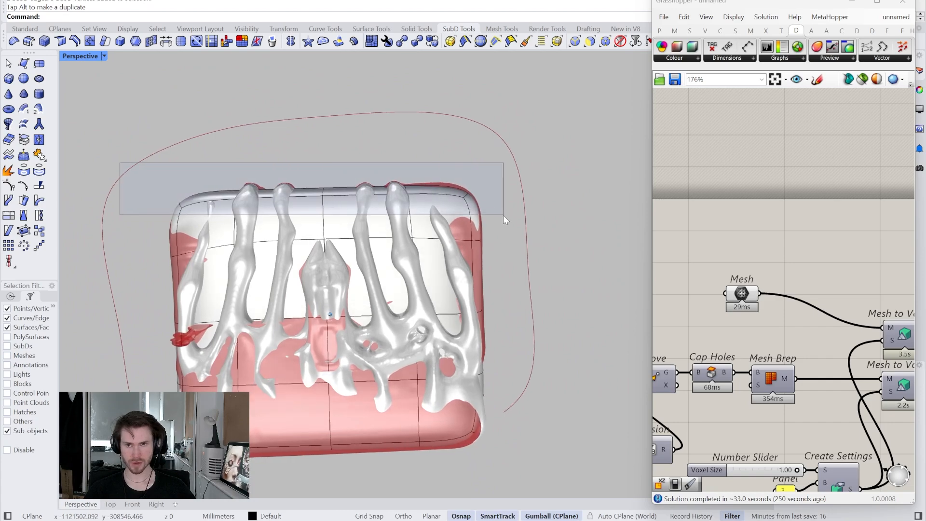
pyautogui.moveTo(503, 215); pyautogui.dragTo(504, 217)
pyautogui.scroll(2, 415, 222)
pyautogui.moveTo(393, 215); pyautogui.dragTo(374, 308, button='right')
pyautogui.moveTo(300, 370); pyautogui.dragTo(301, 365)
pyautogui.moveTo(300, 404); pyautogui.dragTo(283, 364, button='right')
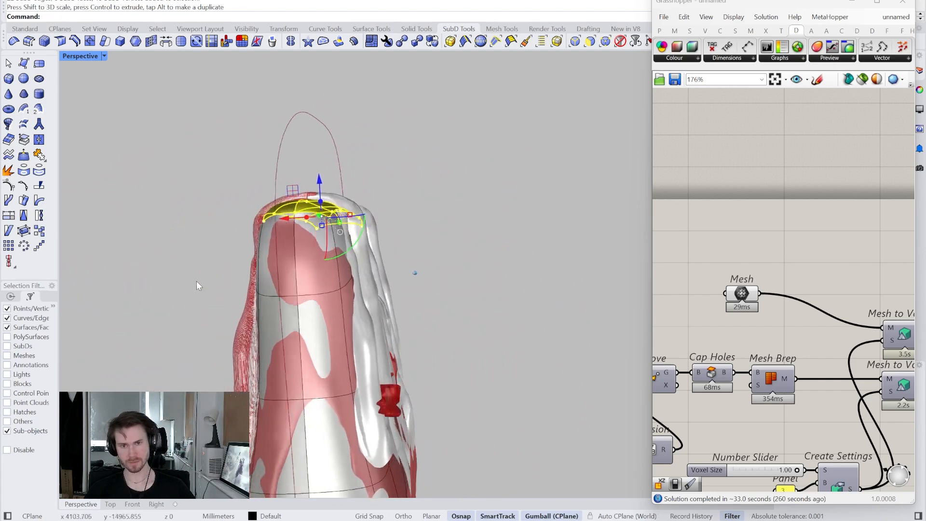
# - Adjust the upper edge loop and scale its edges at both narrow ends along the X axis to shape the SubD's sides
pyautogui.moveTo(425, 325); pyautogui.dragTo(425, 317)
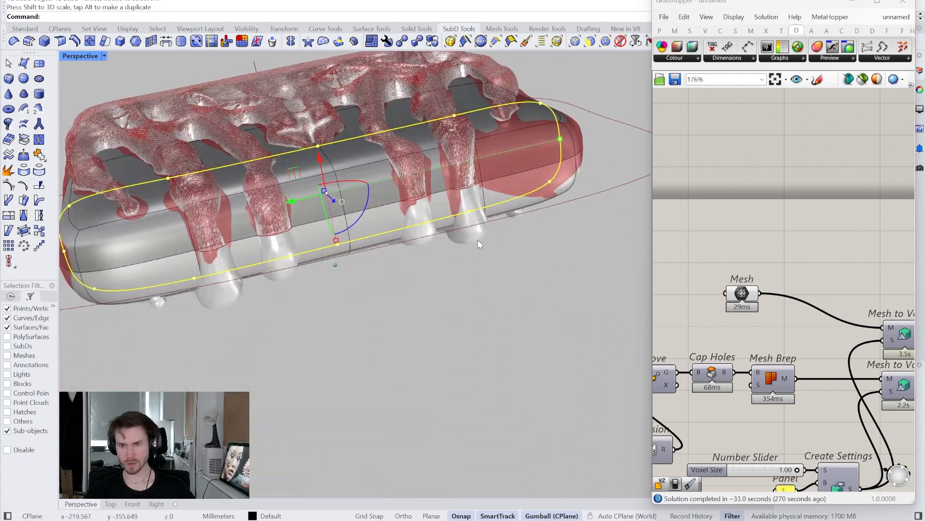
pyautogui.moveTo(232, 196); pyautogui.dragTo(301, 265)
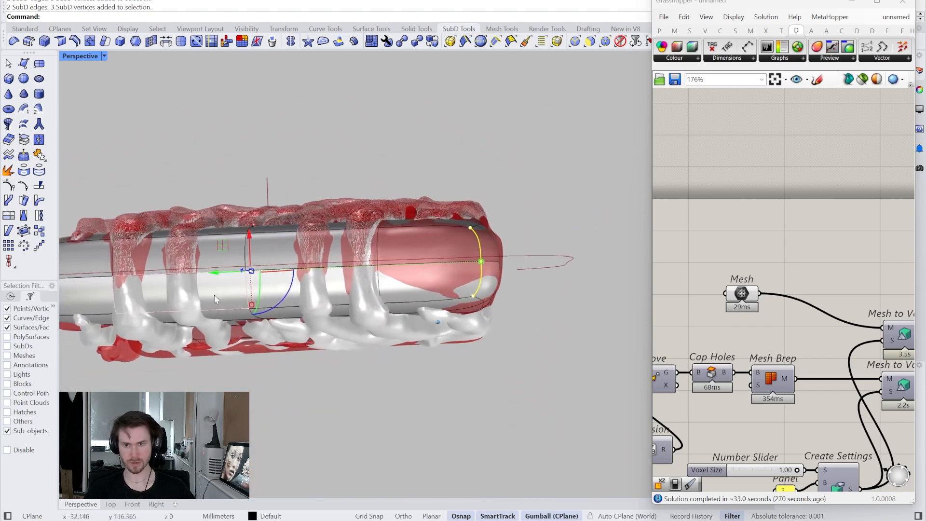
pyautogui.moveTo(258, 301); pyautogui.dragTo(257, 302)
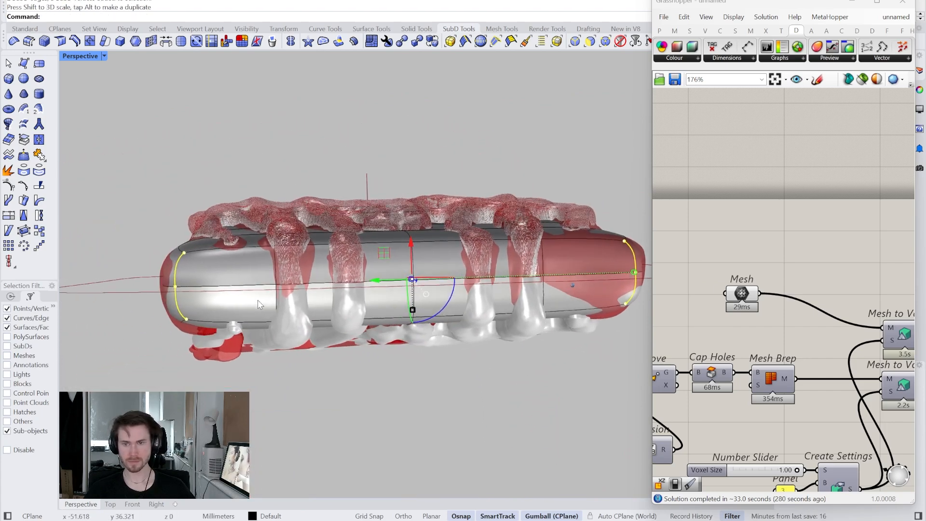
pyautogui.click(251, 185)
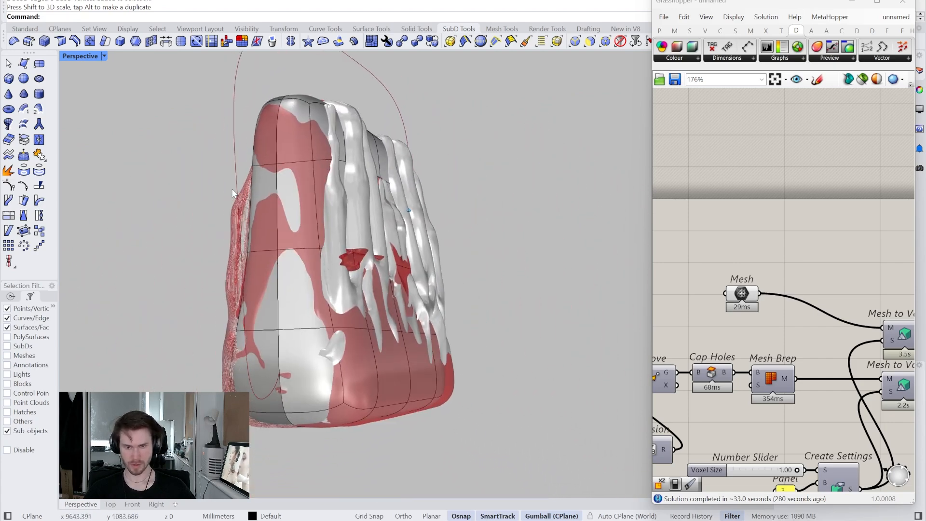
# - Turn off the preview of the source Mesh parameter in the Grasshopper definition
pyautogui.rightClick(744, 301)
pyautogui.click(766, 315)
pyautogui.scroll(-3, 725, 313)
pyautogui.moveTo(785, 330); pyautogui.dragTo(754, 340, button='right')
pyautogui.scroll(1, 754, 339)
# - Add a SubD parameter to the canvas above the Mirror Cut Mesh component
pyautogui.moveTo(840, 355); pyautogui.dragTo(791, 340, button='right')
pyautogui.moveTo(791, 337); pyautogui.dragTo(747, 285)
pyautogui.moveTo(762, 292); pyautogui.dragTo(739, 281, button='right')
pyautogui.moveTo(739, 282); pyautogui.dragTo(896, 381)
pyautogui.moveTo(897, 382); pyautogui.dragTo(869, 376, button='right')
pyautogui.click(758, 284)
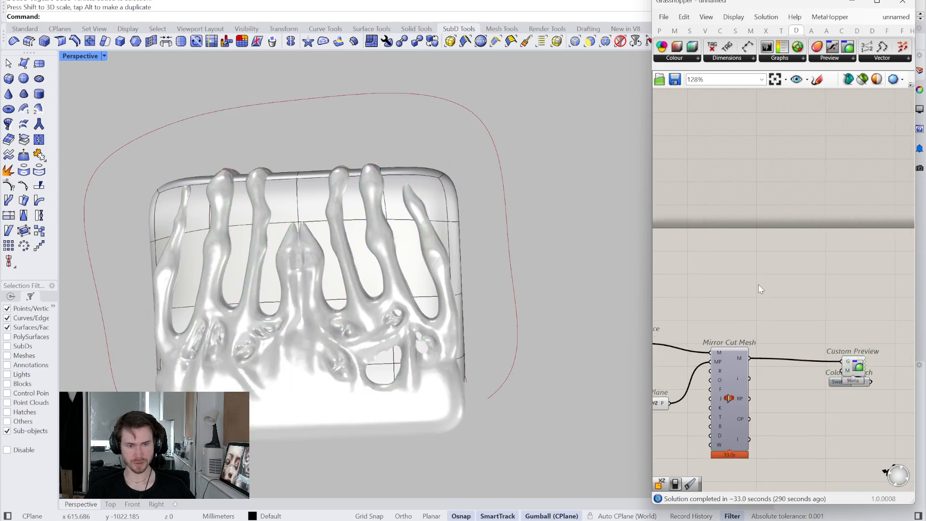
pyautogui.doubleClick(758, 284)
pyautogui.write('dsibd')
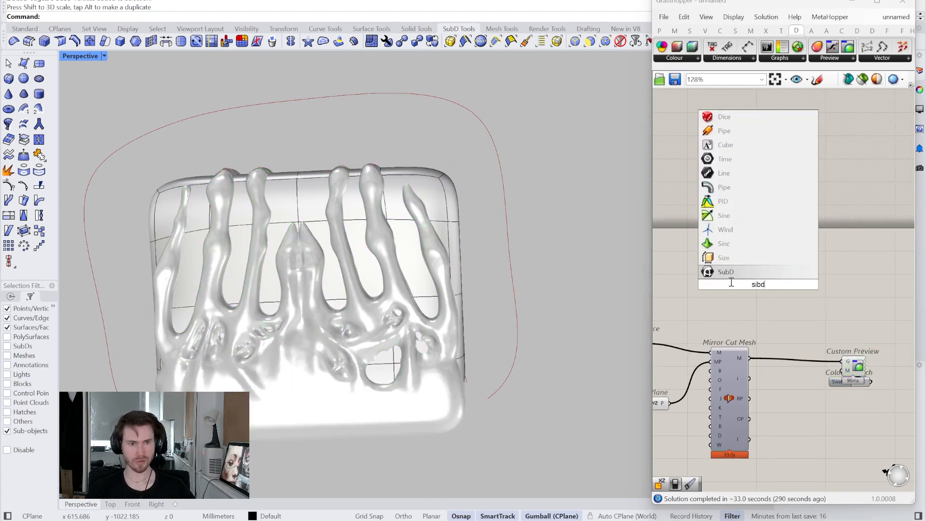
pyautogui.press('Return')
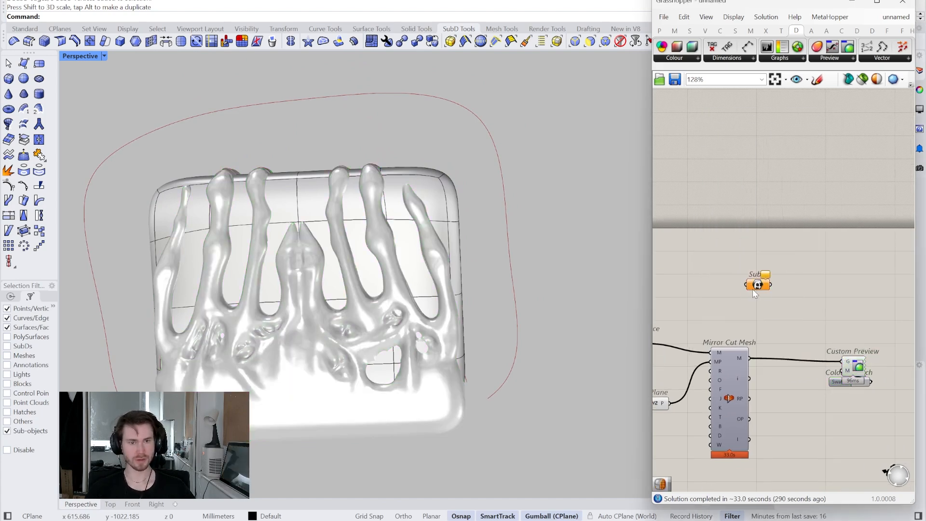
# - Reference the rounded SubD body from the viewport as the single SubD of the new parameter
pyautogui.rightClick(731, 299)
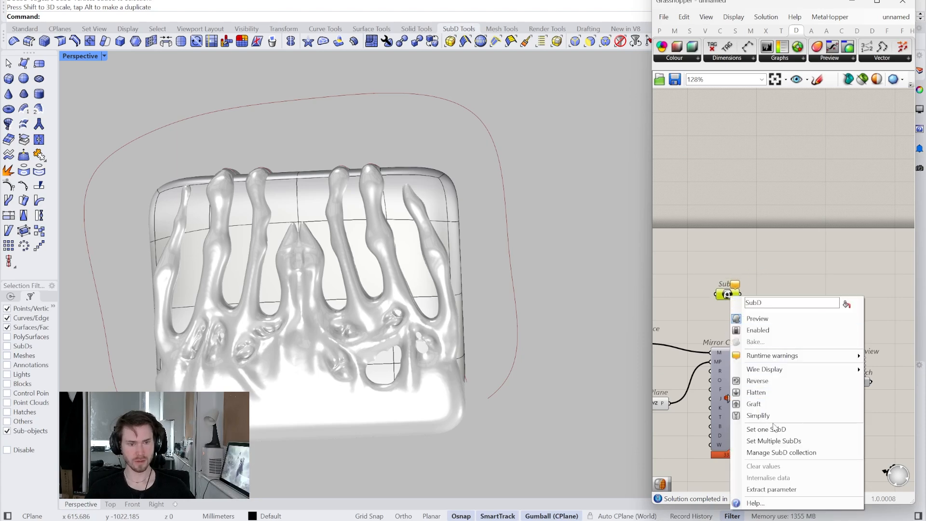
pyautogui.click(755, 429)
pyautogui.click(399, 199)
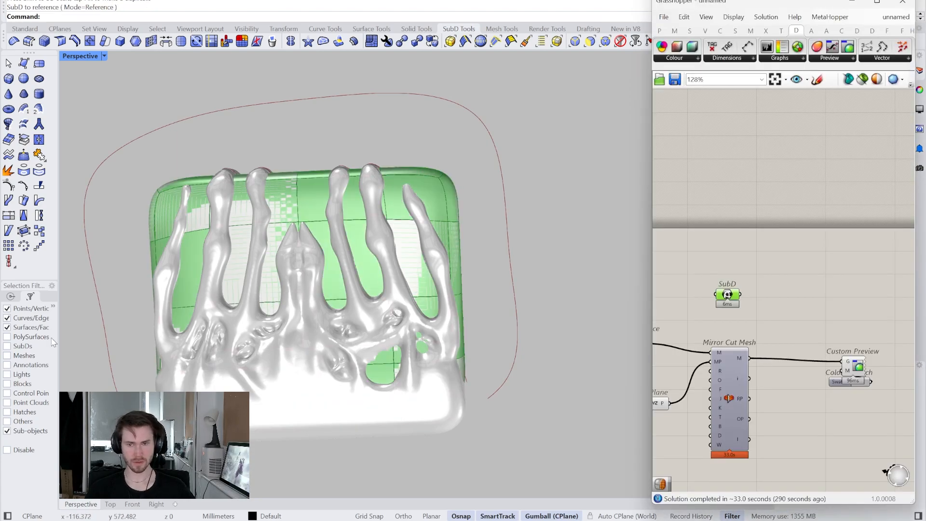
# - Disable the selection filter and check that the whole SubD body can be selected in the viewport
pyautogui.click(21, 431)
pyautogui.click(8, 449)
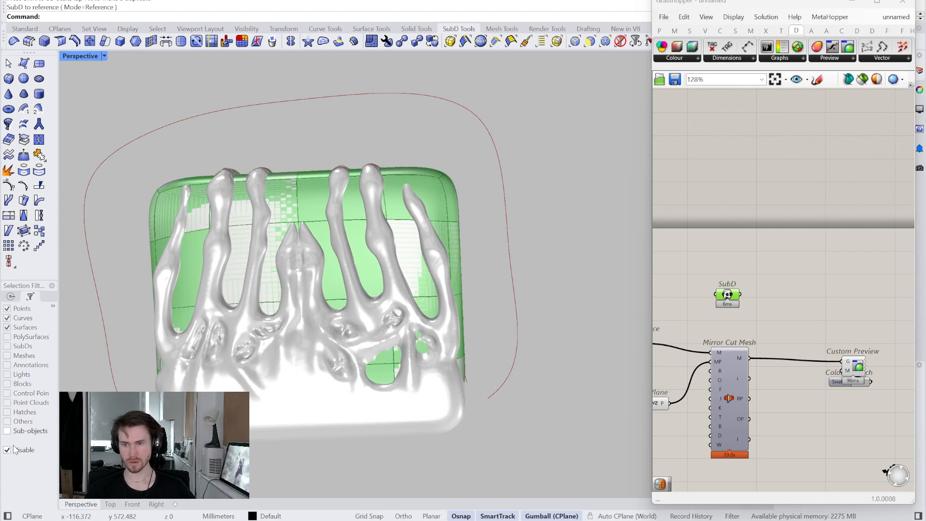
pyautogui.moveTo(535, 241); pyautogui.dragTo(560, 241, button='right')
pyautogui.click(456, 219)
pyautogui.click(550, 193)
pyautogui.moveTo(550, 193); pyautogui.dragTo(533, 159, button='right')
pyautogui.click(463, 200)
pyautogui.click(526, 152)
# - Move the Custom Preview and its colour swatch farther away from Mirror Cut Mesh, and widen the Grasshopper window
pyautogui.scroll(2, 739, 302)
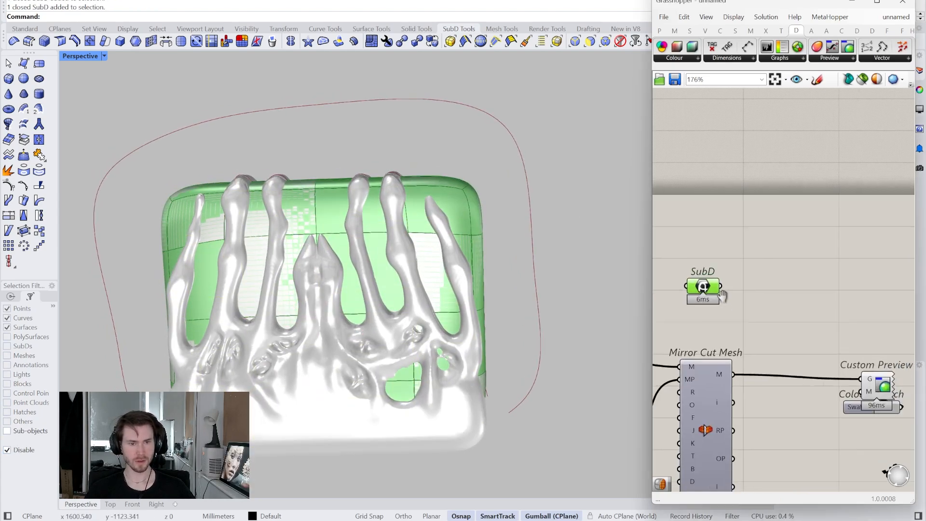
pyautogui.scroll(-3, 782, 291)
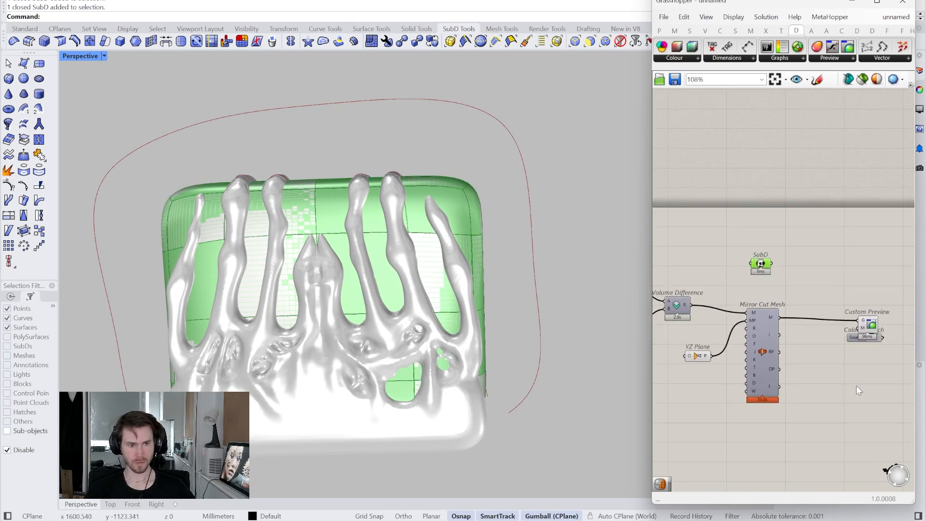
pyautogui.moveTo(870, 350); pyautogui.dragTo(865, 323)
pyautogui.moveTo(865, 322); pyautogui.dragTo(705, 302, button='right')
pyautogui.scroll(-3, 705, 303)
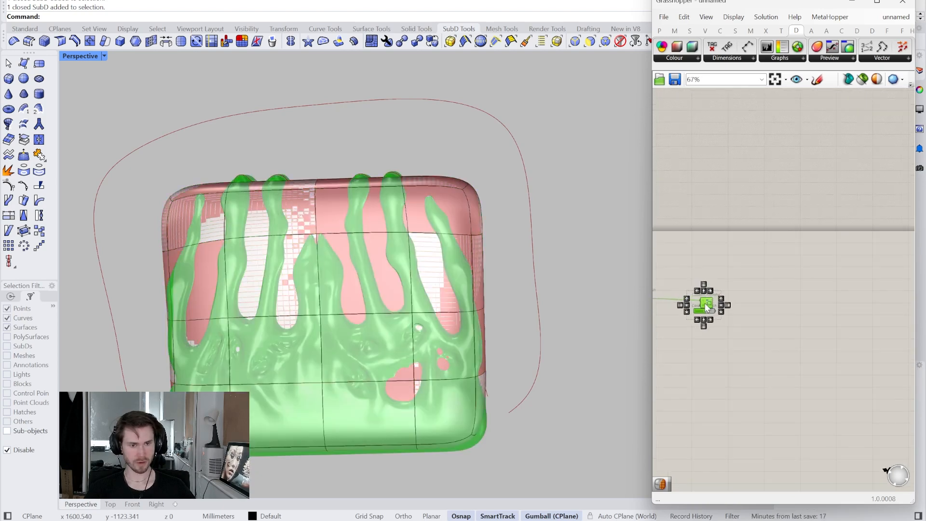
pyautogui.moveTo(704, 303); pyautogui.dragTo(851, 301)
pyautogui.moveTo(651, 255); pyautogui.dragTo(403, 256)
# - Copy the Voxel Size slider, its panels and Create Settings, and place the copy beside Mirror Cut Mesh below the preview wire
pyautogui.moveTo(479, 258); pyautogui.dragTo(674, 263, button='right')
pyautogui.scroll(5, 673, 265)
pyautogui.click(674, 265)
pyautogui.moveTo(602, 277); pyautogui.dragTo(701, 299, button='right')
pyautogui.scroll(-1, 521, 384)
pyautogui.moveTo(521, 383); pyautogui.dragTo(540, 377, button='right')
pyautogui.moveTo(592, 400); pyautogui.dragTo(491, 338)
pyautogui.moveTo(601, 373); pyautogui.dragTo(501, 350, button='right')
pyautogui.moveTo(788, 351); pyautogui.dragTo(644, 359, button='right')
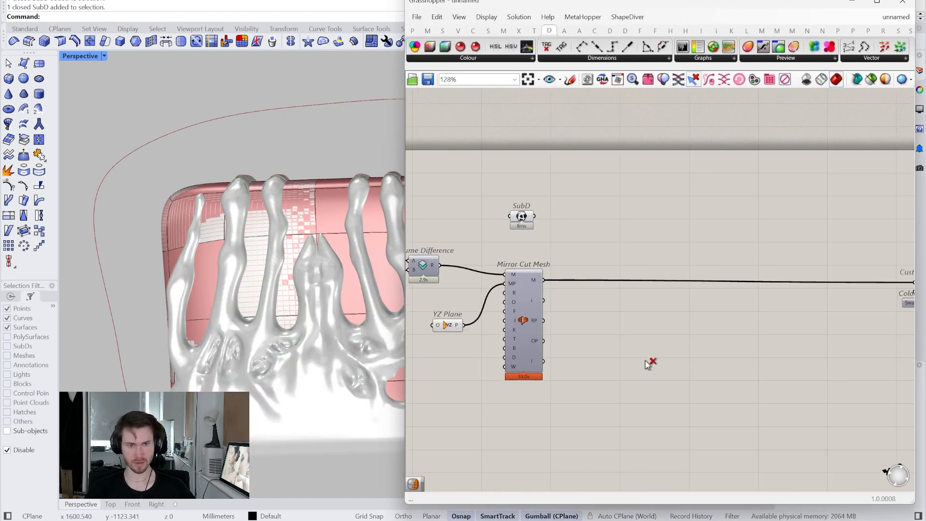
pyautogui.hotkey('ctrl', 'v')
pyautogui.moveTo(707, 293); pyautogui.dragTo(692, 356)
pyautogui.moveTo(717, 337); pyautogui.dragTo(608, 353, button='right')
pyautogui.moveTo(451, 189); pyautogui.dragTo(790, 433)
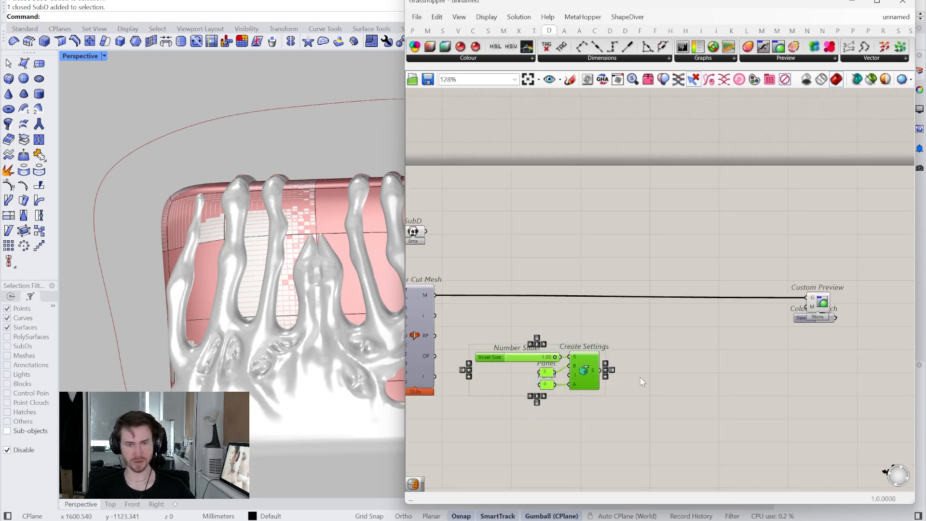
pyautogui.moveTo(643, 381); pyautogui.dragTo(709, 394, button='right')
pyautogui.moveTo(697, 436); pyautogui.dragTo(635, 376)
pyautogui.click(642, 357)
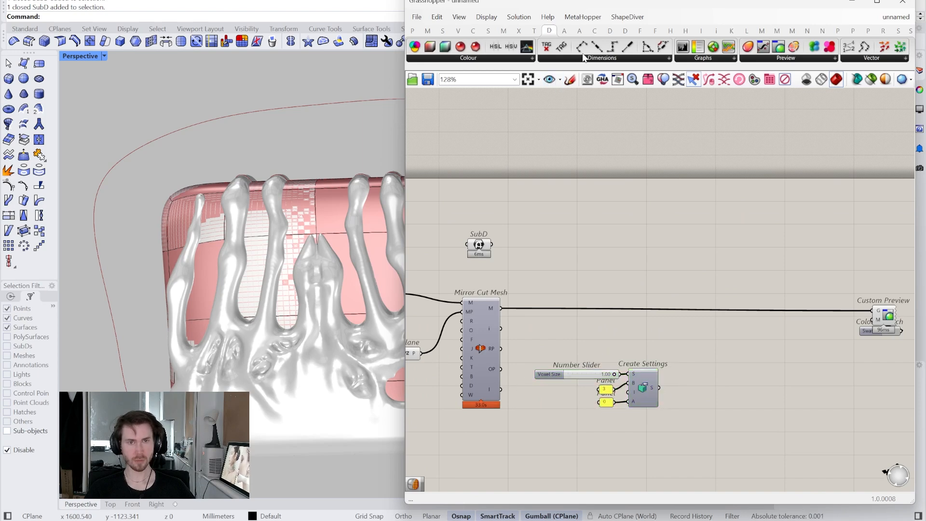
# - Add two Mesh to Volume components driven by the copied settings, and connect the Mirror Cut Mesh output to the lower one
pyautogui.click(609, 31)
pyautogui.moveTo(444, 47); pyautogui.dragTo(695, 315)
pyautogui.click(591, 334)
pyautogui.click(479, 325)
pyautogui.click(586, 341)
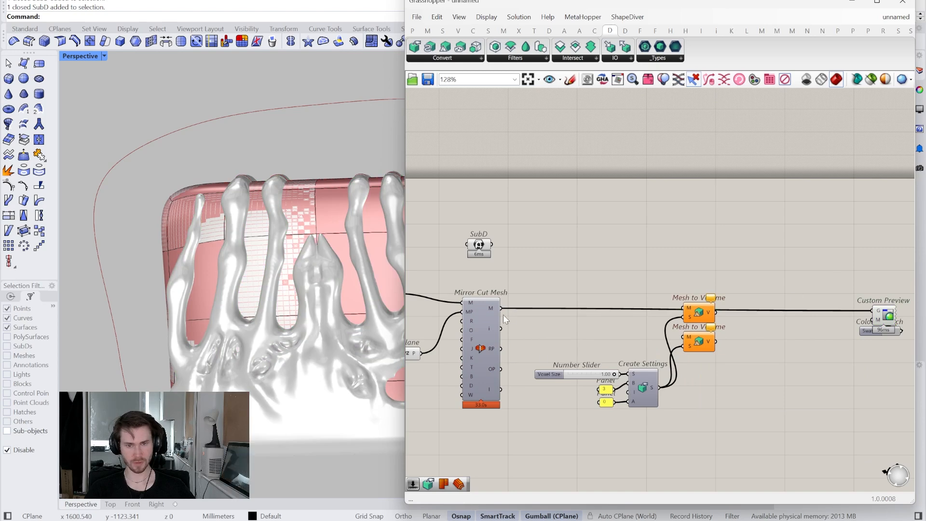
pyautogui.moveTo(707, 332); pyautogui.dragTo(690, 337)
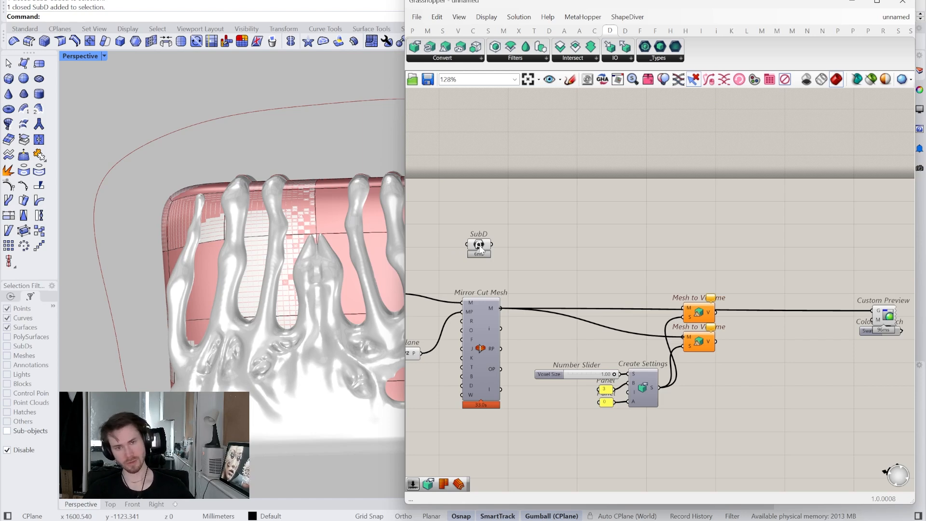
# - Add a Mesh from SubD component fed by the SubD parameter, and turn off the preview of both
pyautogui.doubleClick(537, 265)
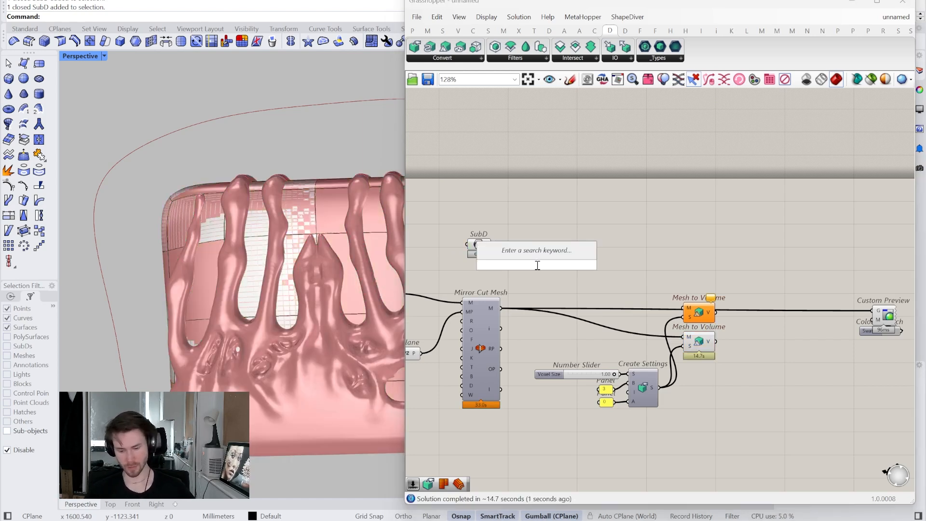
pyautogui.write('sub mes')
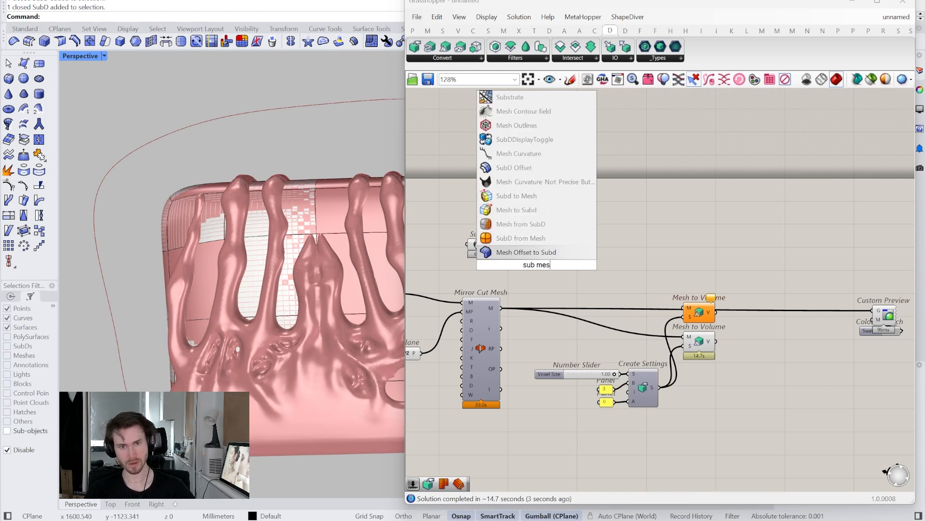
pyautogui.click(519, 224)
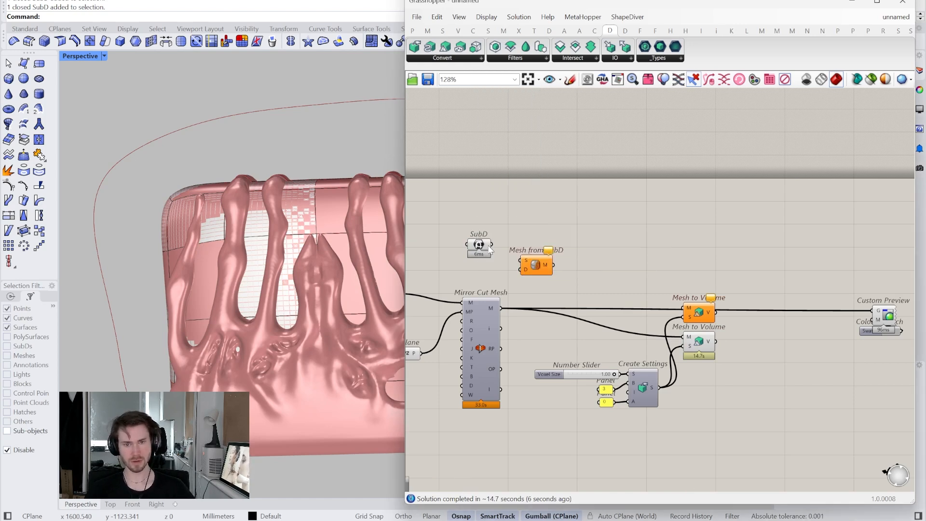
pyautogui.moveTo(520, 259); pyautogui.dragTo(470, 195)
pyautogui.rightClick(470, 197)
pyautogui.click(481, 213)
# - Connect the Mesh from SubD output to the mesh input of the upper Mesh to Volume component
pyautogui.moveTo(548, 251); pyautogui.dragTo(691, 305)
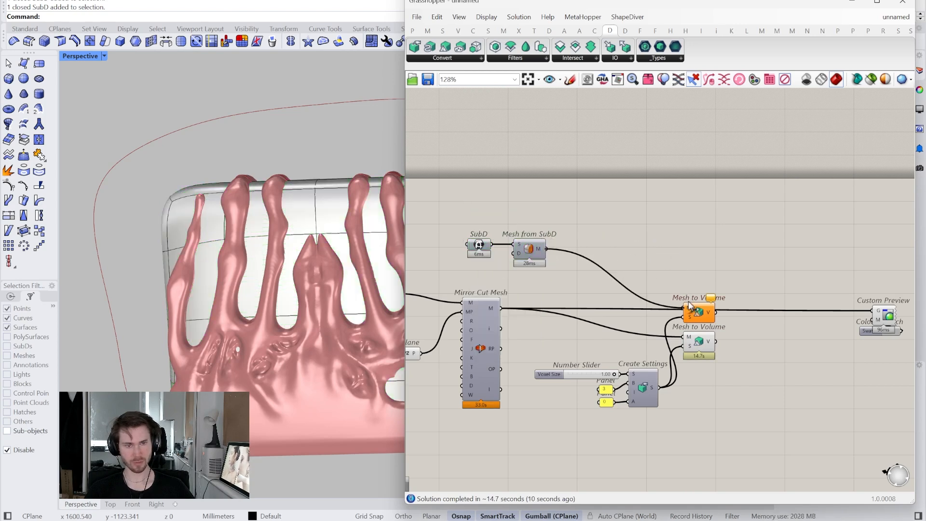
pyautogui.scroll(5, 703, 381)
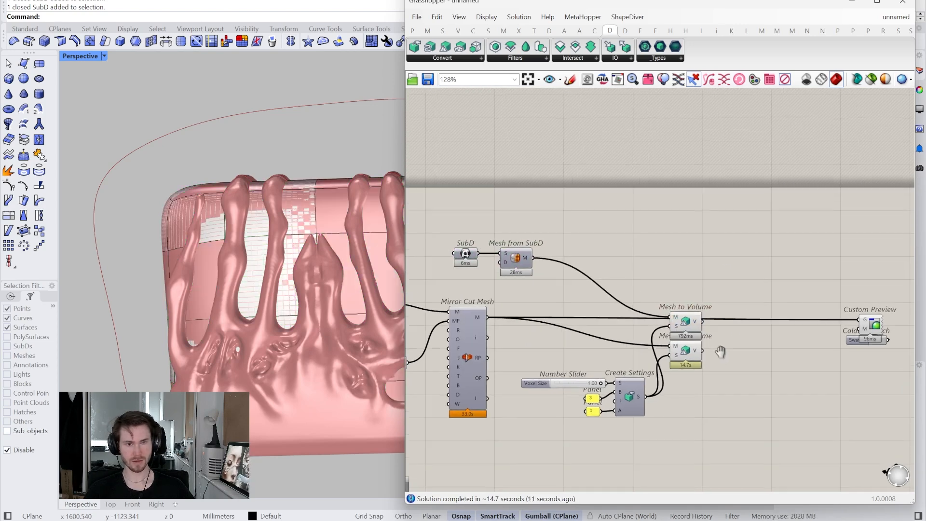
pyautogui.moveTo(693, 369); pyautogui.dragTo(661, 369, button='right')
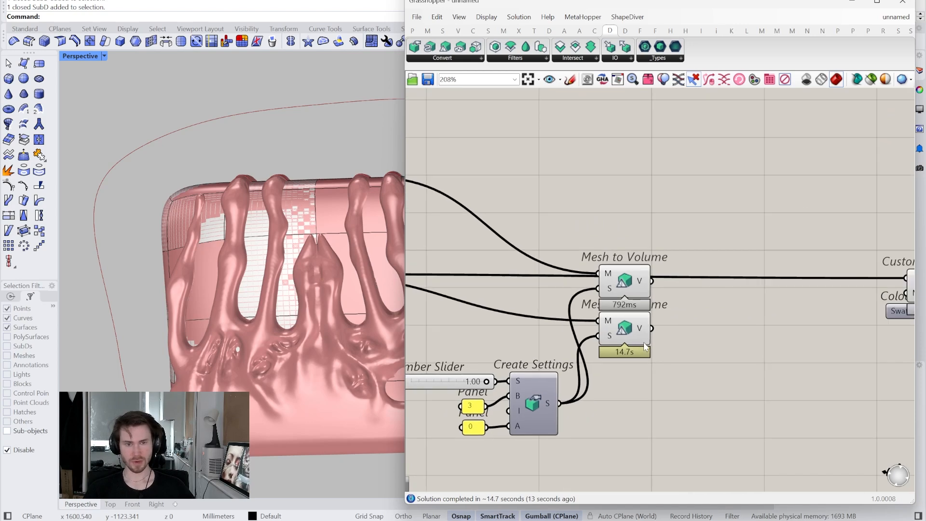
pyautogui.moveTo(641, 286)
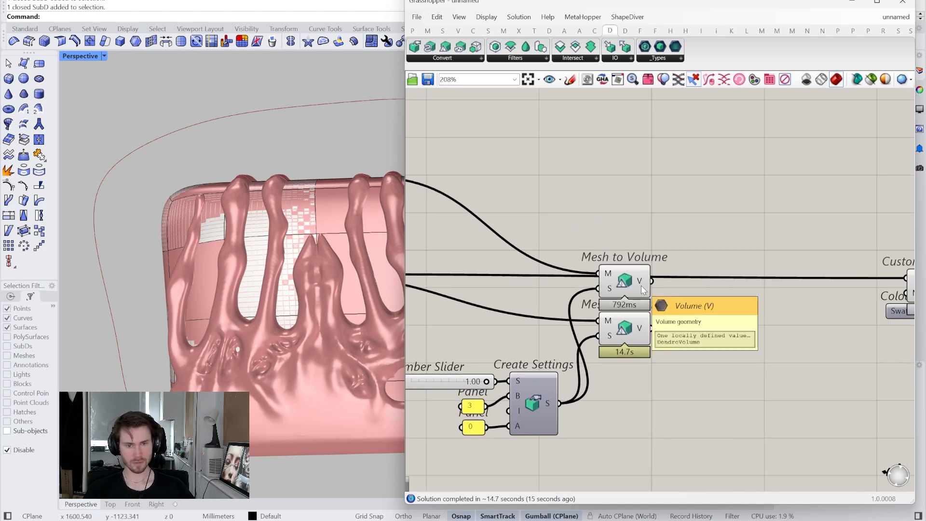
pyautogui.scroll(-3, 641, 285)
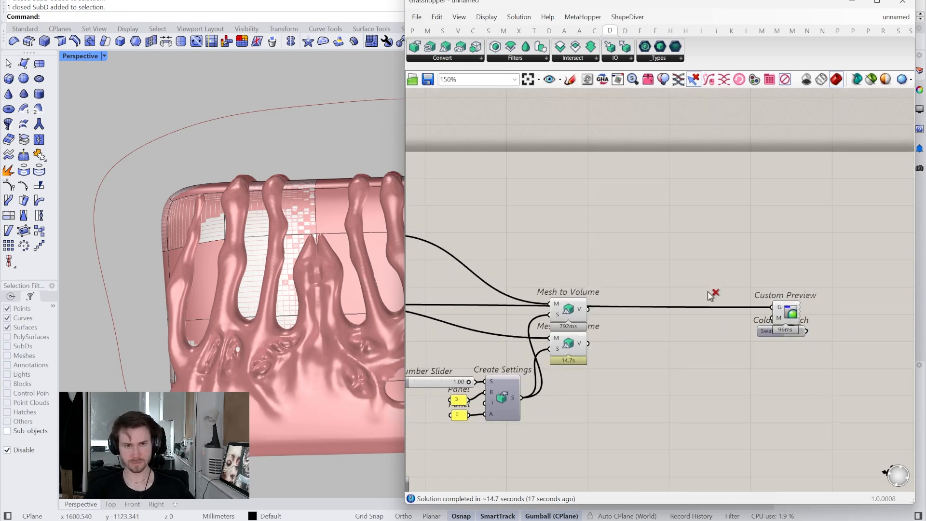
# - Disconnect Mirror Cut Mesh from the Custom Preview and move the preview components farther from the Mesh to Volume pair
pyautogui.keyDown('ctrl'); pyautogui.moveTo(708, 291); pyautogui.dragTo(674, 343); pyautogui.keyUp('ctrl')
pyautogui.moveTo(795, 359); pyautogui.dragTo(745, 371, button='right')
pyautogui.moveTo(774, 373); pyautogui.dragTo(815, 323)
pyautogui.click(687, 343)
pyautogui.moveTo(632, 352); pyautogui.dragTo(749, 316, button='right')
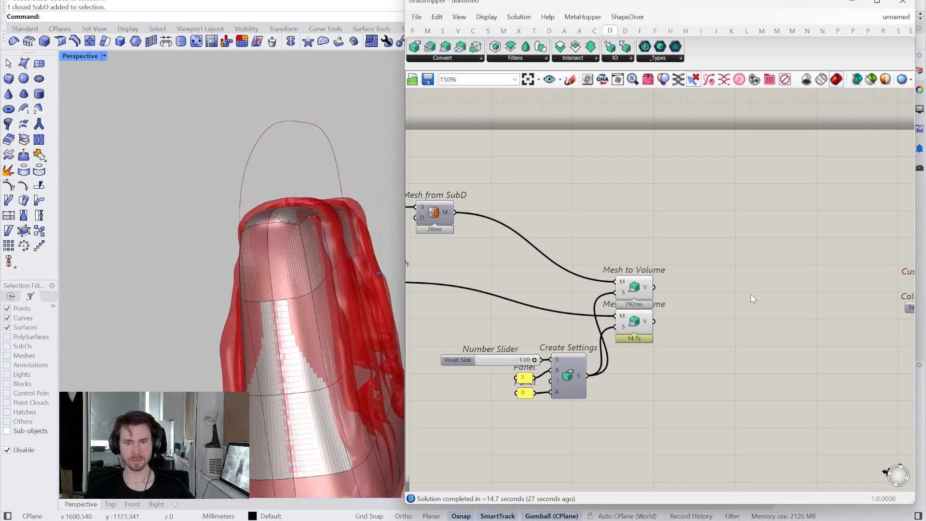
# - Highlight both Mesh to Volume components and examine how the finger shapes sit against the SubD body
pyautogui.moveTo(750, 294); pyautogui.dragTo(705, 319, button='right')
pyautogui.moveTo(648, 359); pyautogui.dragTo(586, 301)
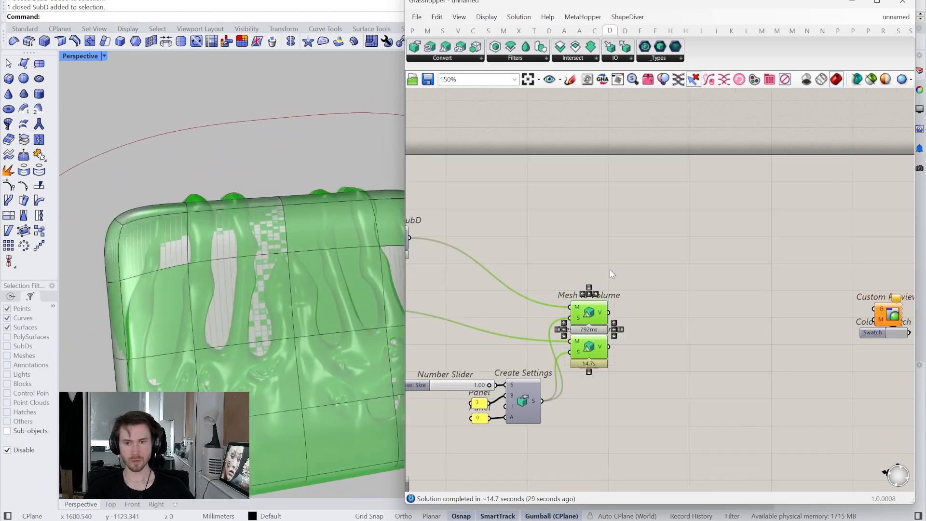
pyautogui.scroll(5, 275, 346)
pyautogui.moveTo(250, 302); pyautogui.dragTo(297, 309, button='right')
pyautogui.moveTo(299, 169); pyautogui.dragTo(253, 398, button='right')
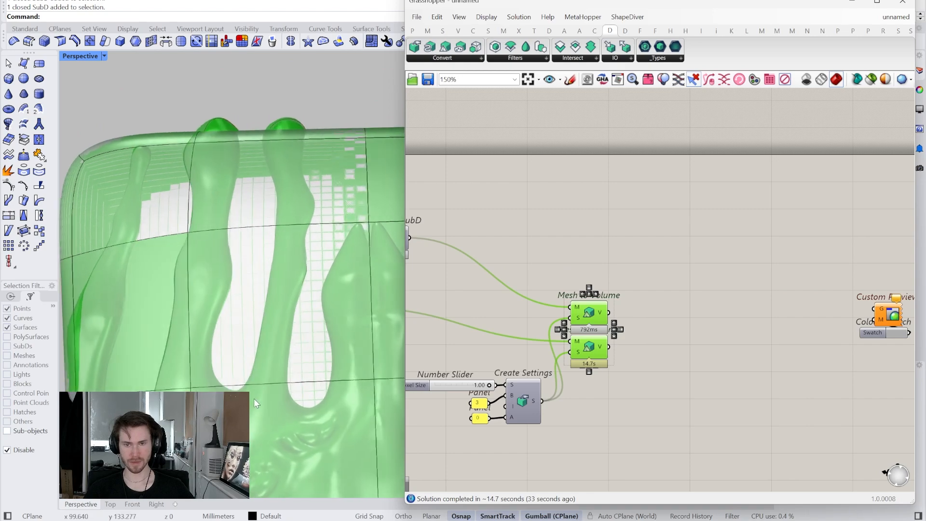
pyautogui.scroll(2, 574, 335)
pyautogui.moveTo(614, 331); pyautogui.dragTo(580, 304, button='right')
pyautogui.click(630, 281)
# - Add an Offset Volume component between the Mesh to Volume components and the Custom Preview
pyautogui.moveTo(630, 266); pyautogui.dragTo(587, 246, button='right')
pyautogui.scroll(-1, 606, 268)
pyautogui.moveTo(554, 213); pyautogui.dragTo(499, 360)
pyautogui.click(494, 193)
pyautogui.moveTo(511, 55); pyautogui.dragTo(637, 241)
pyautogui.click(519, 260)
pyautogui.click(521, 298)
pyautogui.click(574, 287)
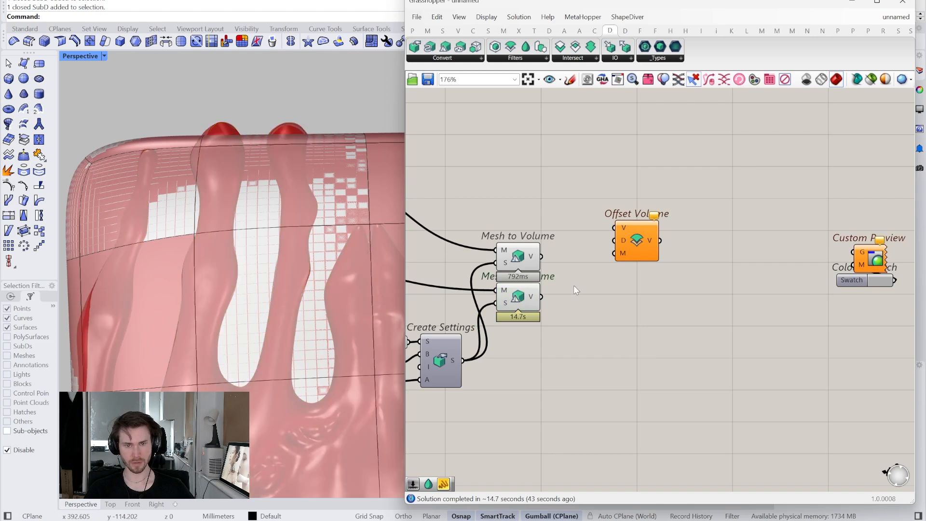
# - Add a two-decimal number slider below Offset Volume and set its value to 10
pyautogui.doubleClick(580, 362)
pyautogui.write('.01..100')
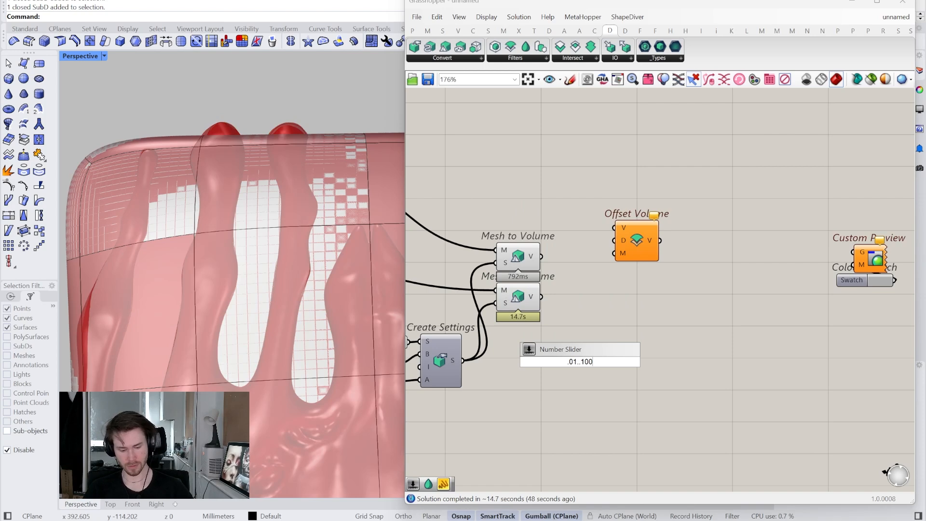
pyautogui.press('Return')
pyautogui.scroll(2, 580, 361)
pyautogui.moveTo(551, 357); pyautogui.dragTo(556, 359)
pyautogui.doubleClick(630, 375)
pyautogui.write('10')
pyautogui.press('Return')
# - Connect the slider to Offset Volume's distance and the upper Mesh to Volume output to its volume input
pyautogui.moveTo(668, 371); pyautogui.dragTo(667, 272)
pyautogui.click(530, 207)
pyautogui.moveTo(622, 234); pyautogui.dragTo(650, 250)
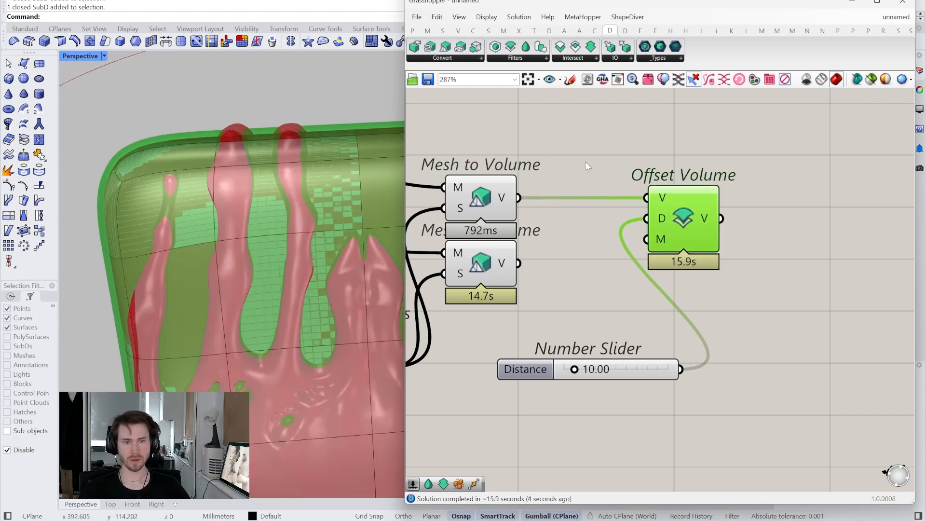
# - Save the Grasshopper definition as EdgePattern
pyautogui.scroll(5, 311, 140)
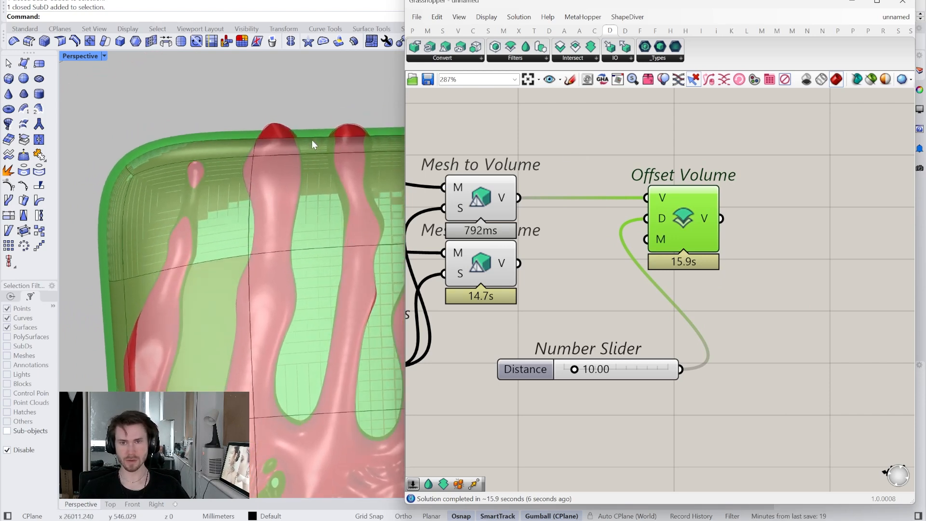
pyautogui.scroll(2, 318, 153)
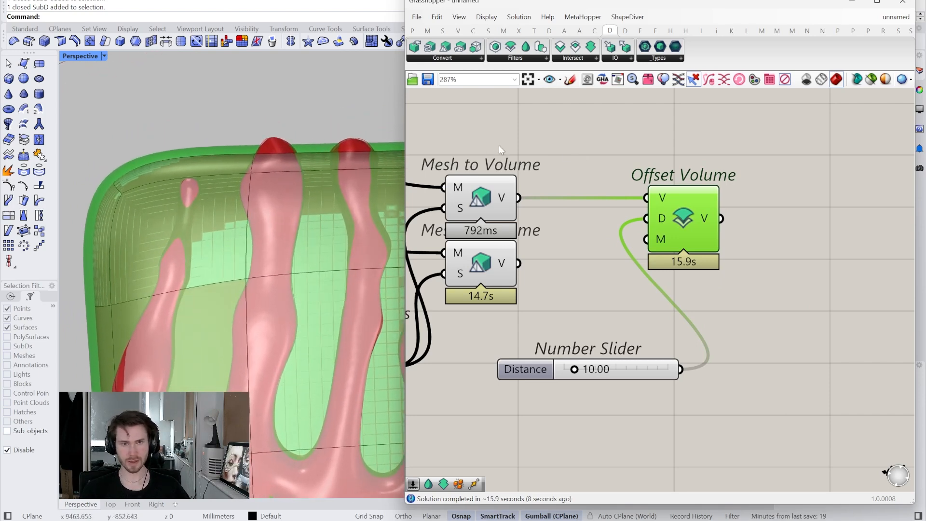
pyautogui.click(470, 96)
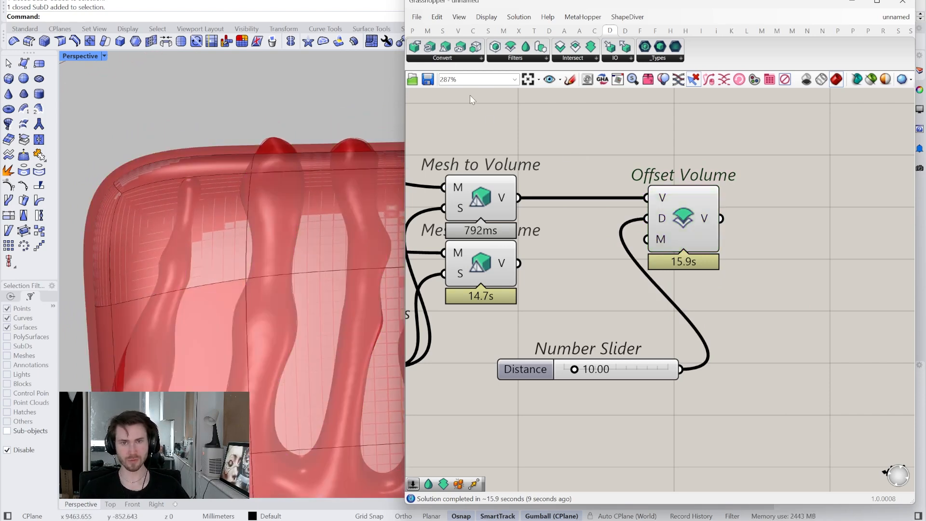
pyautogui.click(428, 79)
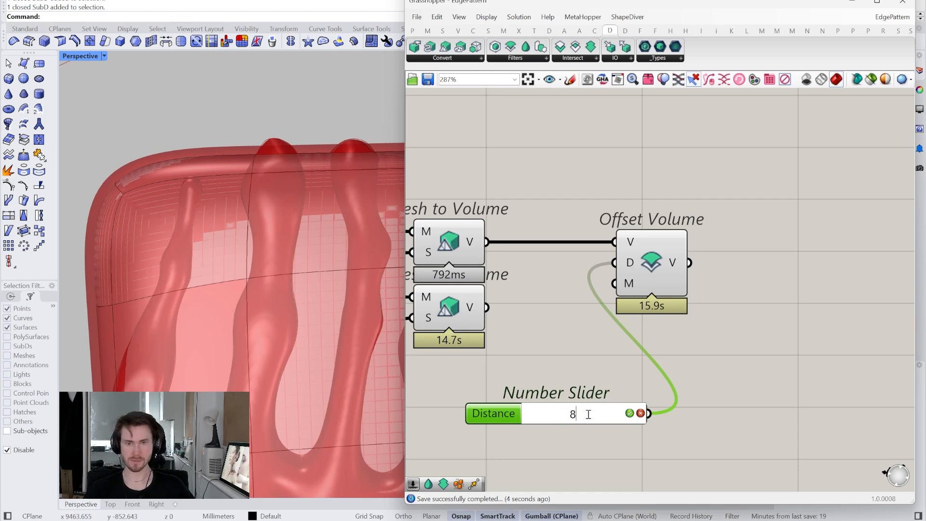
# - Set the Offset Volume distance slider to 8
pyautogui.press('Return')
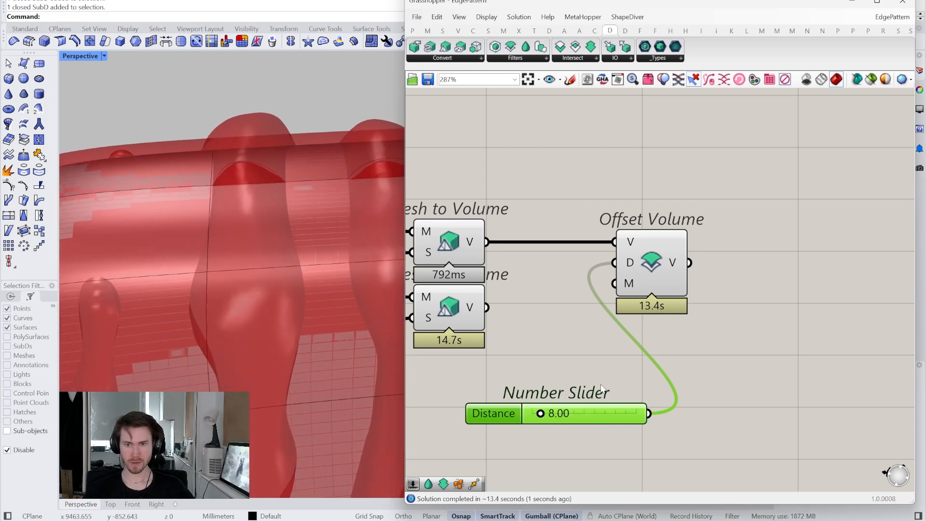
pyautogui.scroll(4, 231, 208)
pyautogui.moveTo(552, 362); pyautogui.dragTo(810, 323, button='right')
# - Highlight the lower Mesh to Volume component and examine the finger volume against the offset SubD body
pyautogui.scroll(-2, 810, 322)
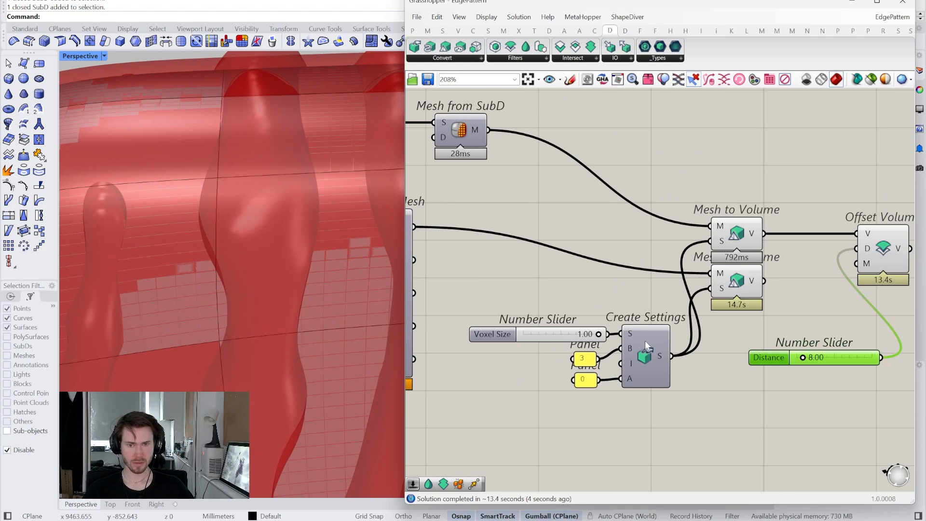
pyautogui.click(735, 284)
pyautogui.moveTo(735, 284); pyautogui.dragTo(648, 346, button='right')
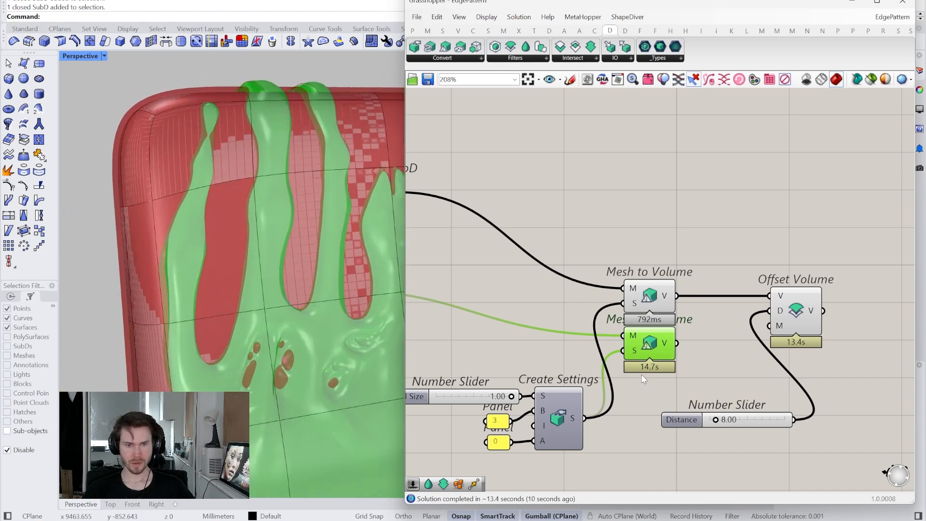
pyautogui.scroll(3, 620, 392)
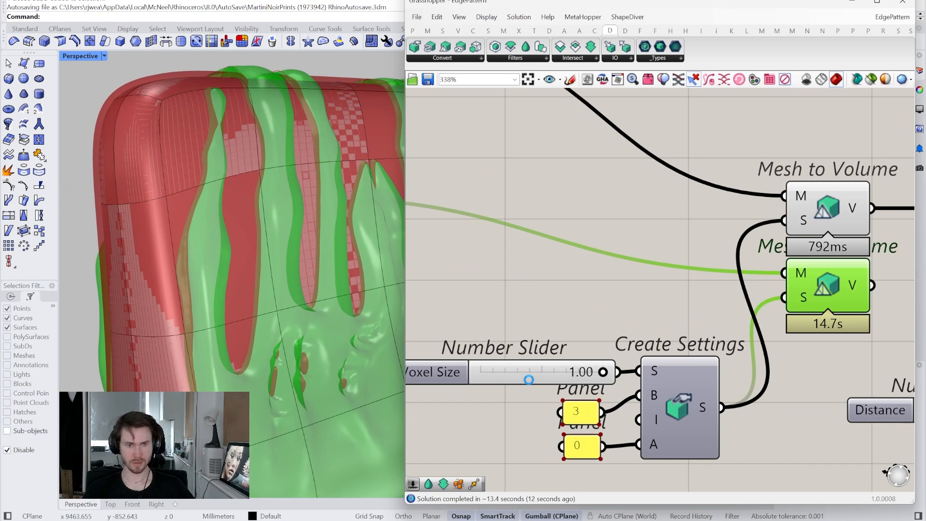
# - Raise the Voxel Size slider's maximum to 10 and set its value to 2
pyautogui.rightClick(530, 383)
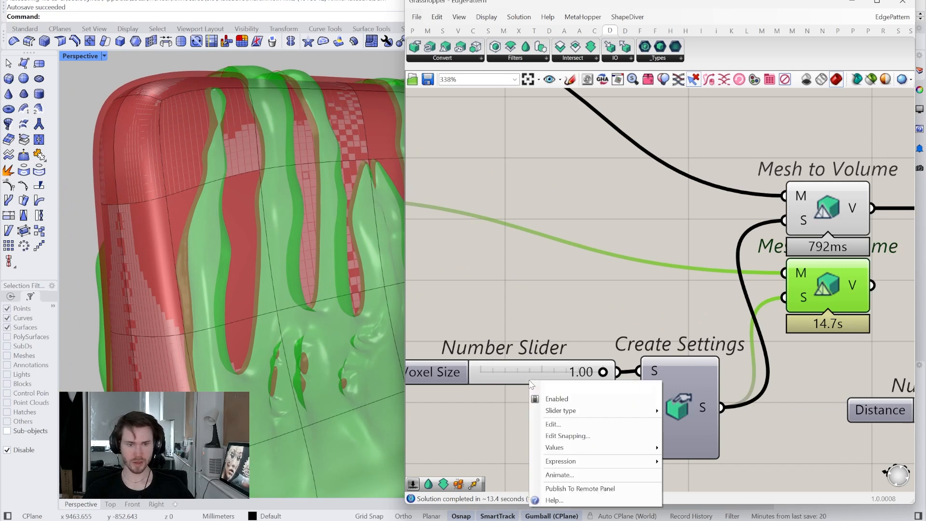
pyautogui.click(554, 424)
pyautogui.doubleClick(598, 410)
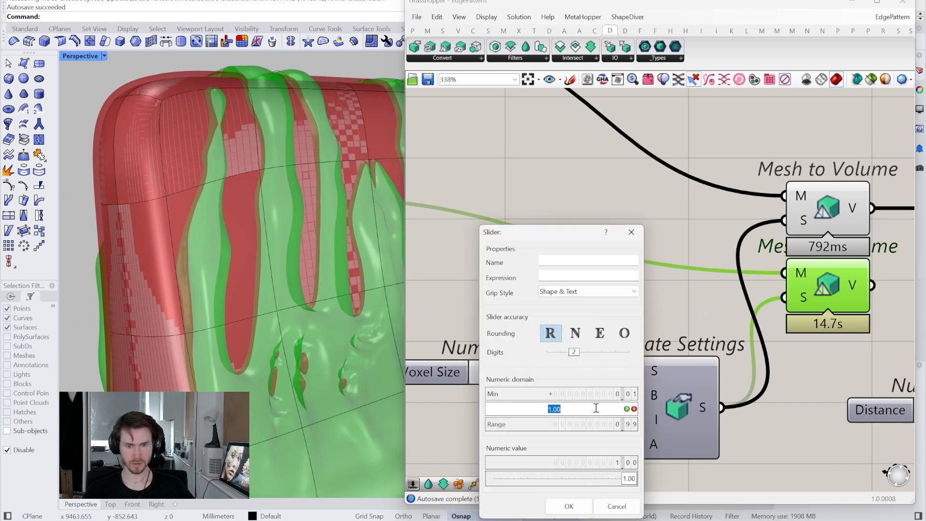
pyautogui.write('10')
pyautogui.press('Return')
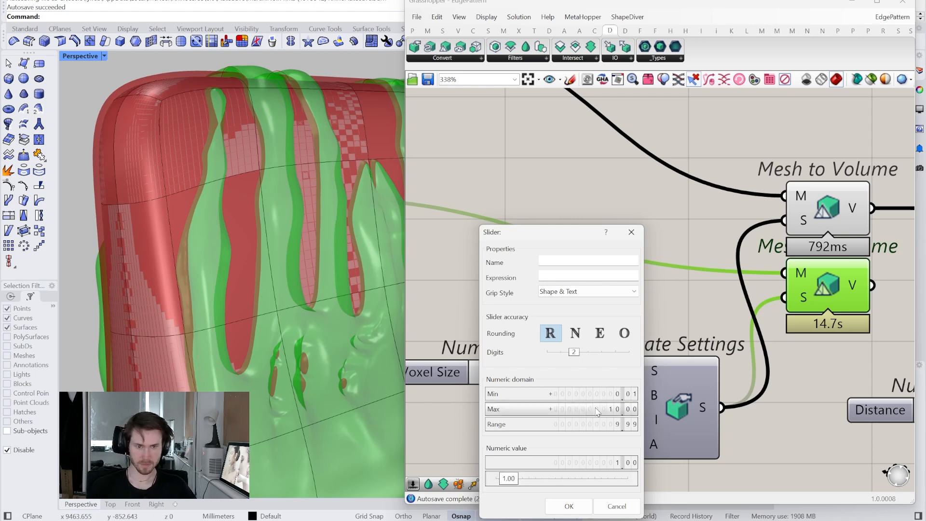
pyautogui.click(573, 457)
pyautogui.write('2')
pyautogui.press('Return')
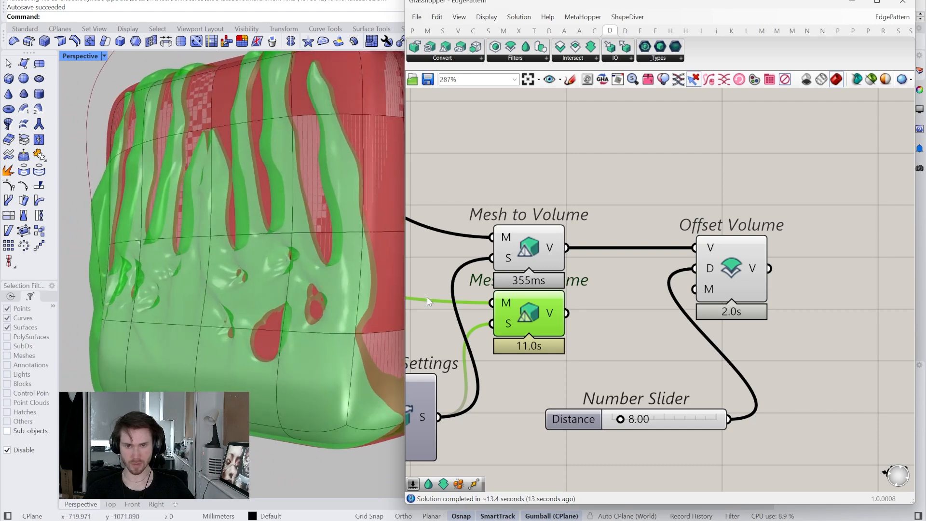
# - Widen the Rhino viewport, enable sub-object selection and reshape the SubD body's lower section
pyautogui.moveTo(406, 286); pyautogui.dragTo(572, 286)
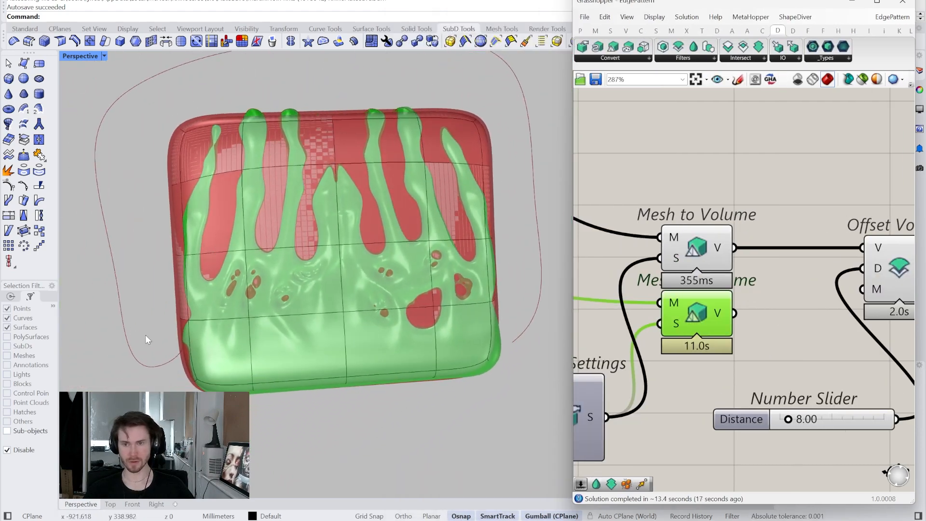
pyautogui.click(30, 431)
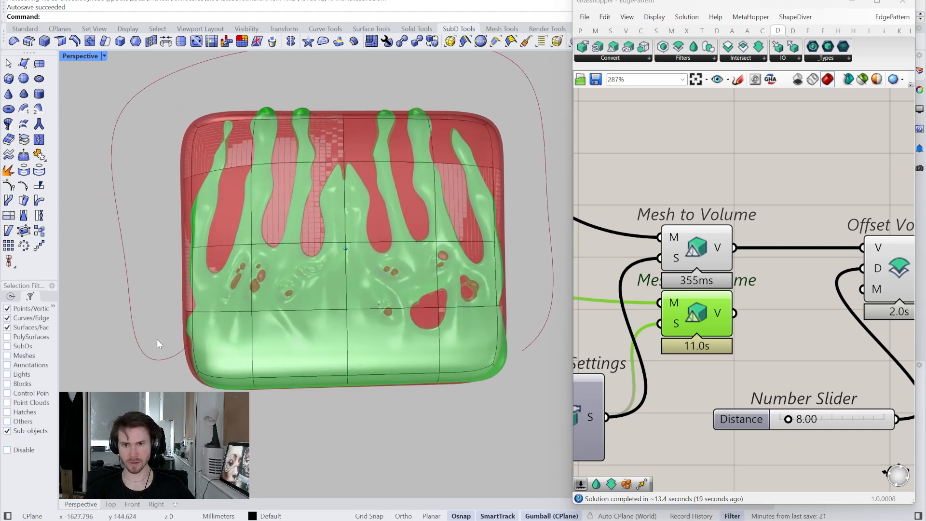
pyautogui.moveTo(121, 308); pyautogui.dragTo(277, 365)
pyautogui.moveTo(542, 447); pyautogui.dragTo(543, 448)
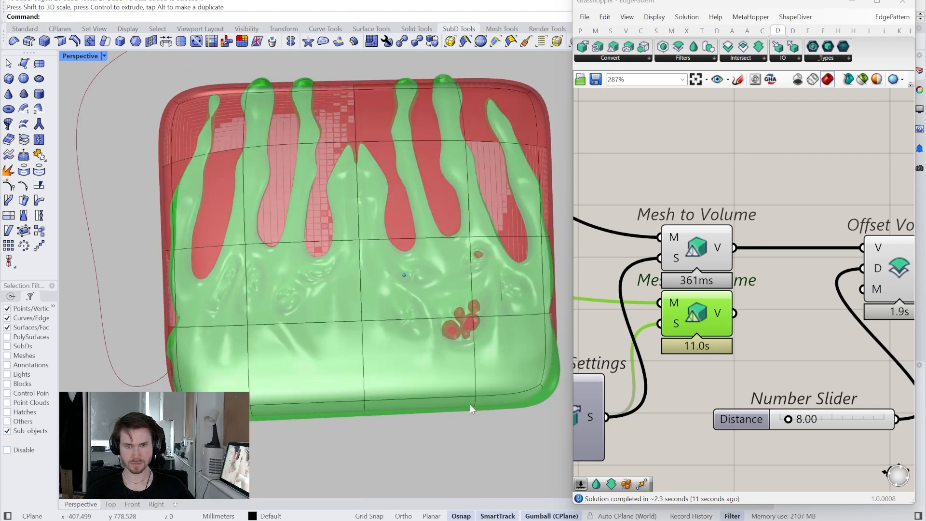
# - Select the lower faces of the SubD body and scale them slightly inward along the Gumball's red axis
pyautogui.scroll(3, 470, 404)
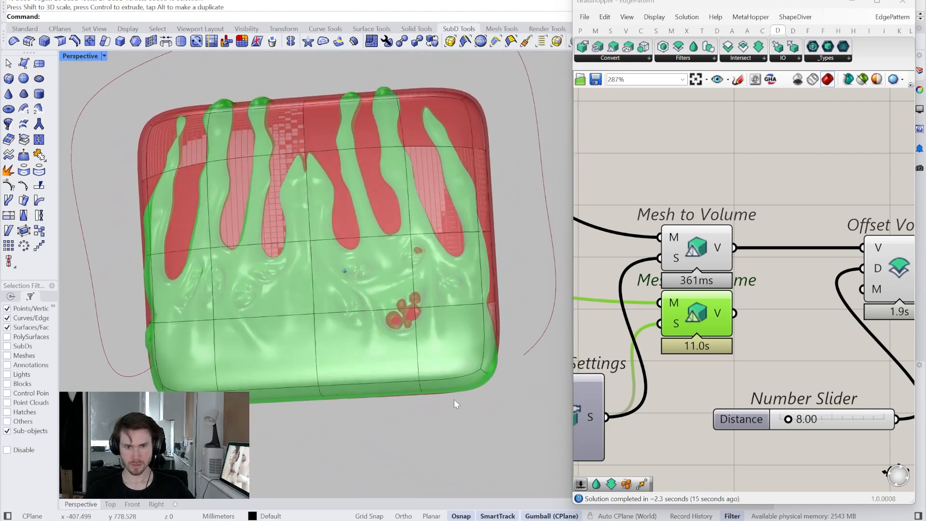
pyautogui.moveTo(134, 312); pyautogui.dragTo(507, 412)
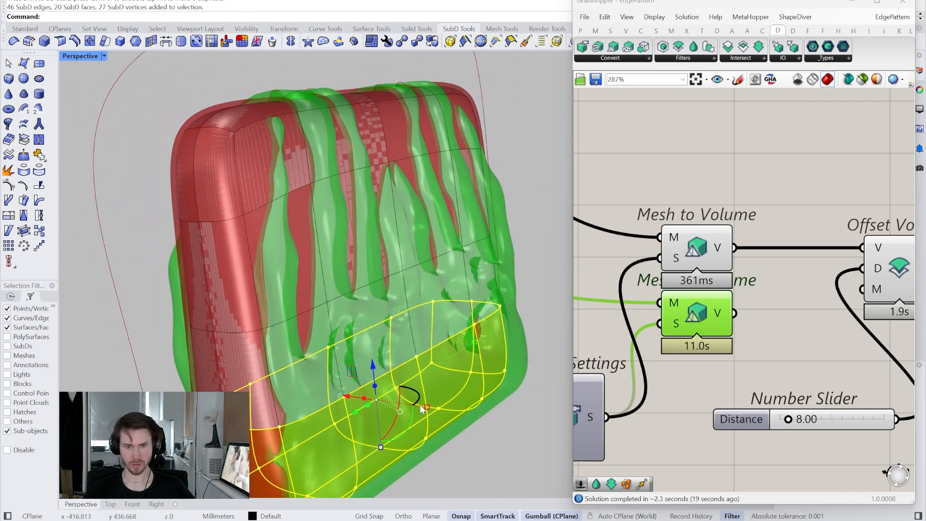
pyautogui.moveTo(427, 408); pyautogui.dragTo(418, 408)
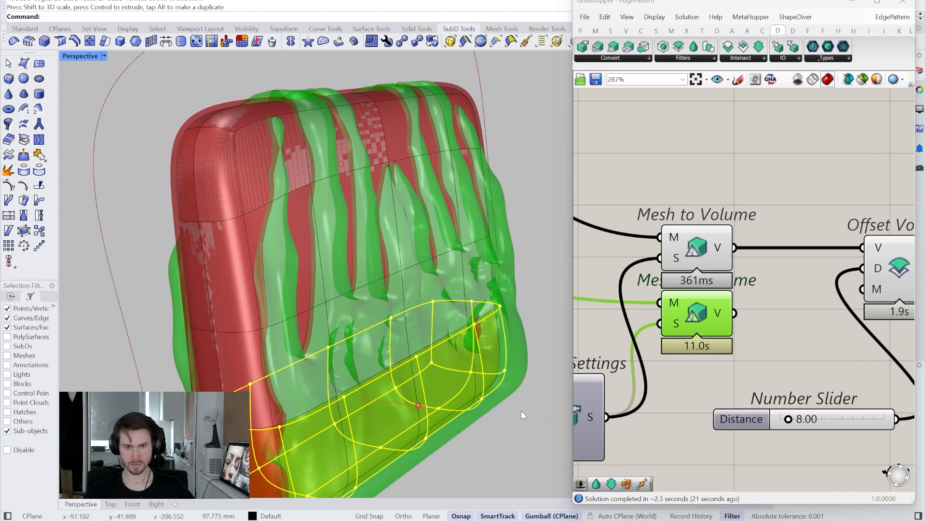
pyautogui.click(521, 410)
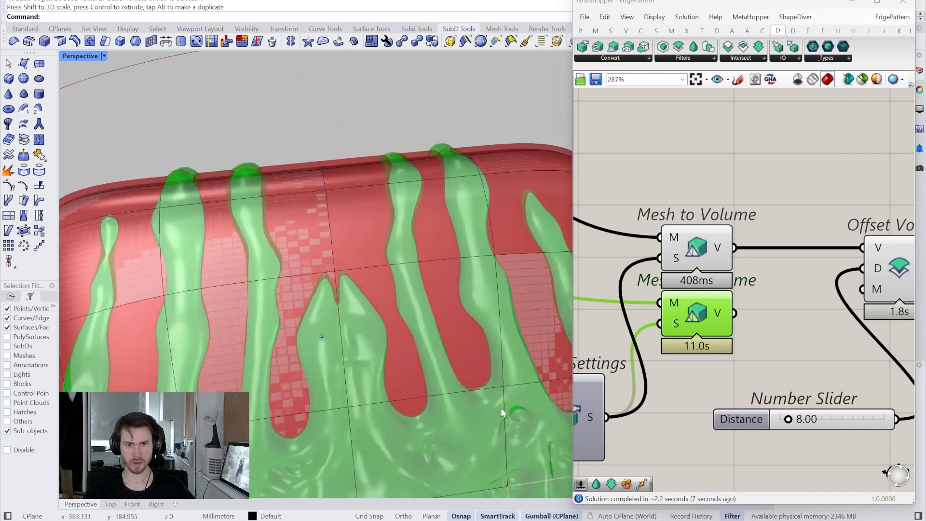
# - Set the Offset Volume Distance slider to 6
pyautogui.moveTo(748, 369); pyautogui.dragTo(726, 351, button='right')
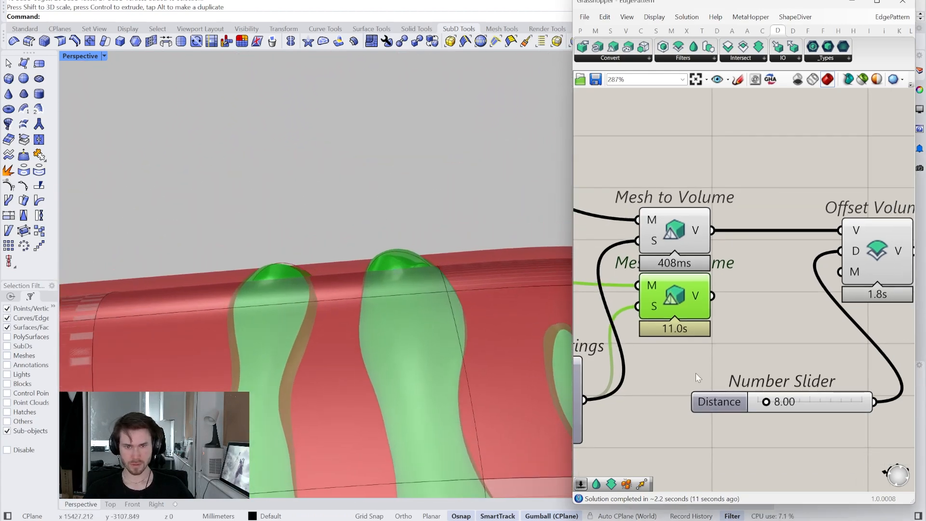
pyautogui.doubleClick(809, 402)
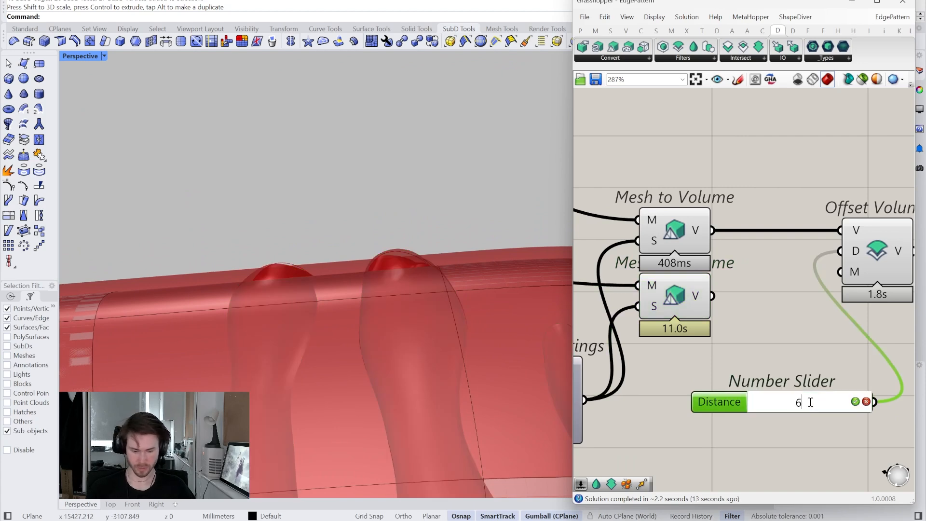
pyautogui.press('Return')
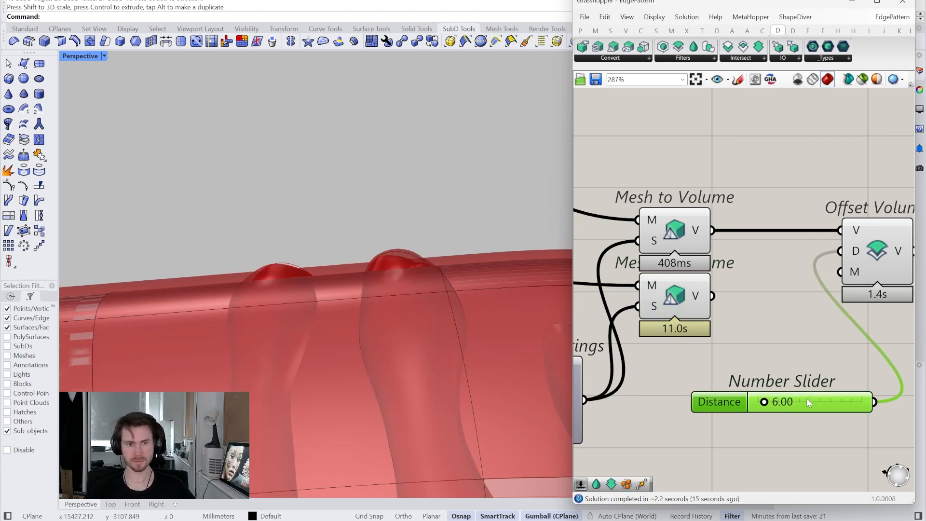
# - Duplicate the Offset Volume component below the original and feed it the lower Mesh to Volume output
pyautogui.moveTo(852, 350); pyautogui.dragTo(733, 368, button='right')
pyautogui.moveTo(713, 428); pyautogui.dragTo(643, 477)
pyautogui.moveTo(754, 275); pyautogui.dragTo(770, 326)
pyautogui.hotkey('ctrl', 'c')
pyautogui.hotkey('ctrl', 'v')
pyautogui.moveTo(666, 341); pyautogui.dragTo(746, 345, button='right')
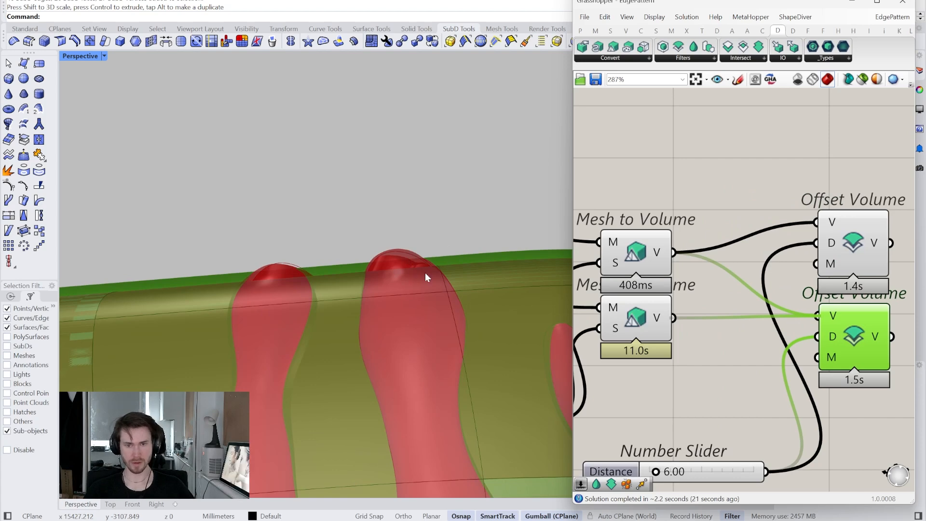
# - Move the Distance slider up beneath the lower Mesh to Volume component
pyautogui.scroll(-5, 438, 262)
pyautogui.moveTo(438, 261); pyautogui.dragTo(409, 243, button='right')
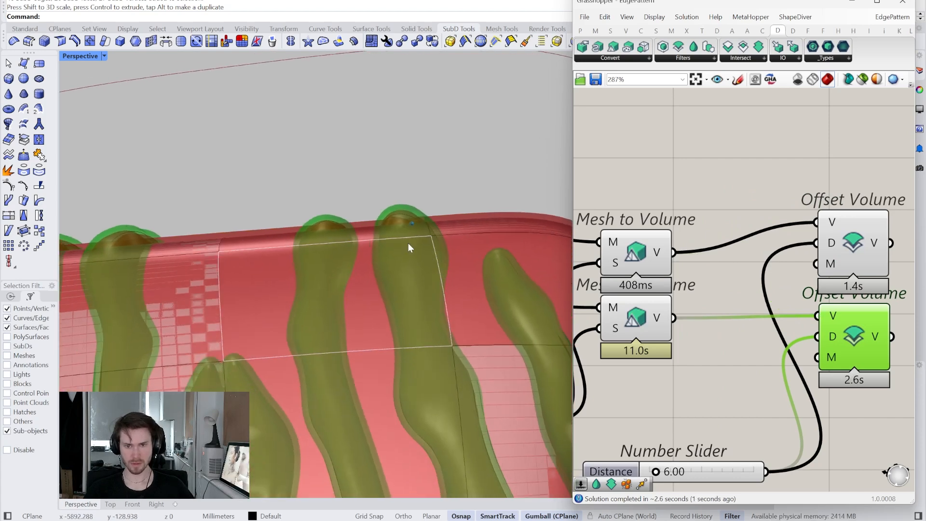
pyautogui.scroll(-3, 408, 243)
pyautogui.moveTo(844, 262); pyautogui.dragTo(778, 228, button='right')
pyautogui.scroll(-1, 780, 265)
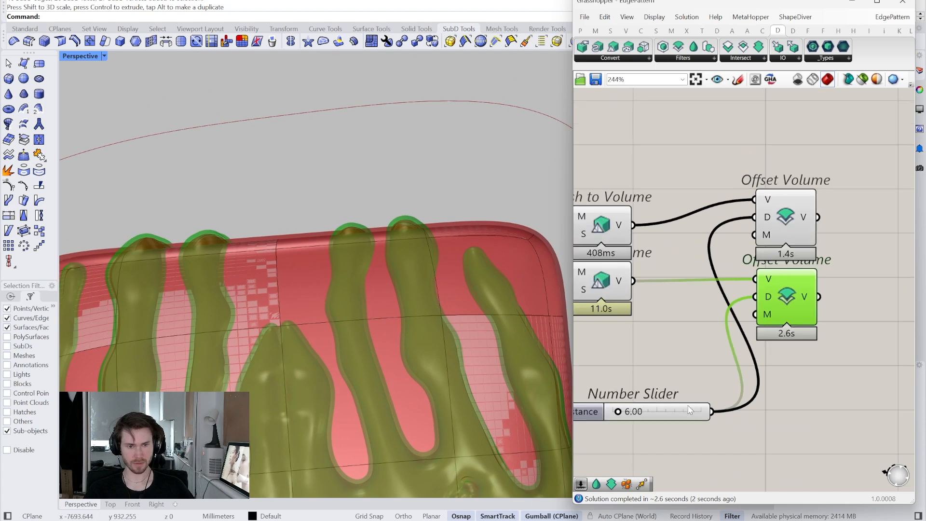
pyautogui.moveTo(688, 408); pyautogui.dragTo(690, 342)
# - Highlight both Offset Volume components and examine where the offset fingers overlap the offset body along its top edge
pyautogui.moveTo(858, 297); pyautogui.dragTo(760, 208)
pyautogui.scroll(8, 433, 216)
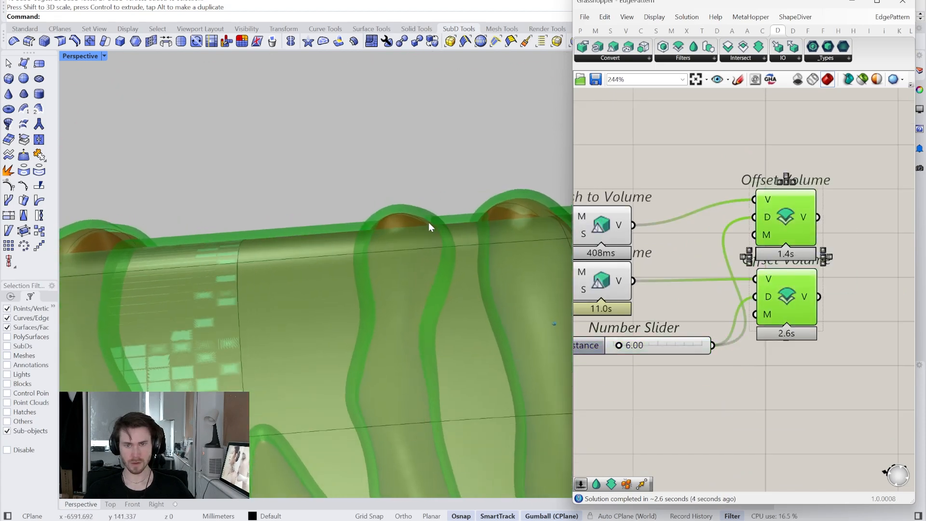
pyautogui.scroll(1, 400, 233)
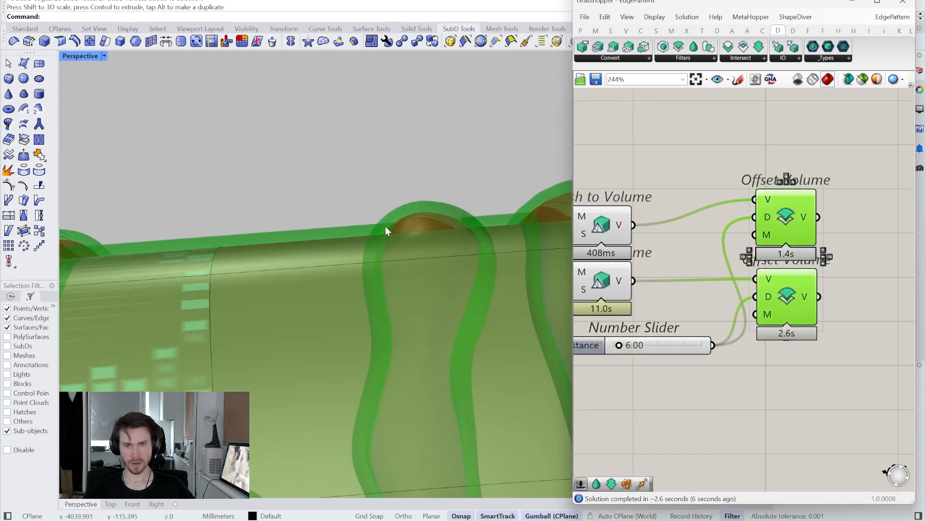
pyautogui.moveTo(379, 205); pyautogui.dragTo(333, 258, button='right')
pyautogui.moveTo(378, 209); pyautogui.dragTo(363, 263, button='right')
pyautogui.scroll(5, 406, 256)
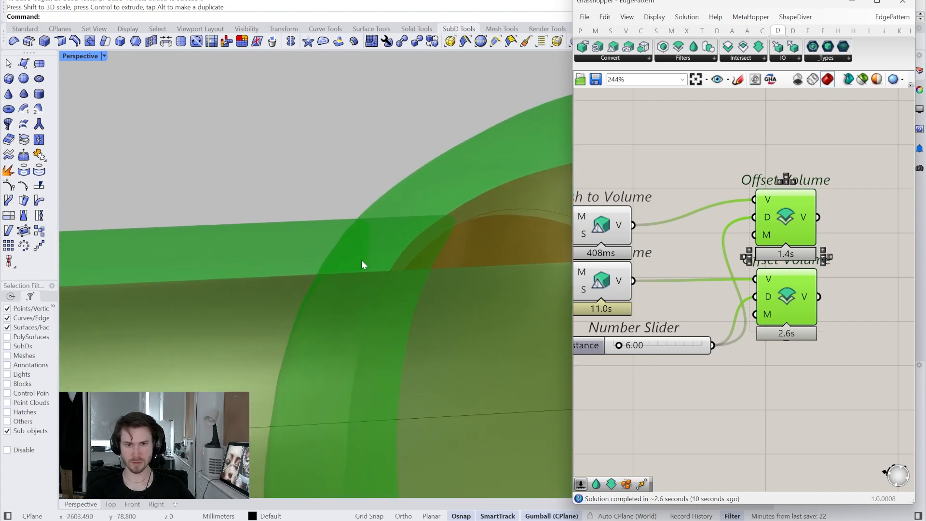
pyautogui.moveTo(331, 219)
pyautogui.mouseDown(button='right')
pyautogui.moveTo(405, 253)
pyautogui.moveTo(356, 246)
pyautogui.moveTo(339, 234)
pyautogui.moveTo(352, 251)
pyautogui.moveTo(337, 312)
pyautogui.moveTo(348, 368)
pyautogui.moveTo(307, 420)
pyautogui.mouseUp(button='right')
pyautogui.scroll(-6, 307, 421)
pyautogui.moveTo(885, 220); pyautogui.dragTo(796, 257, button='right')
pyautogui.click(796, 257)
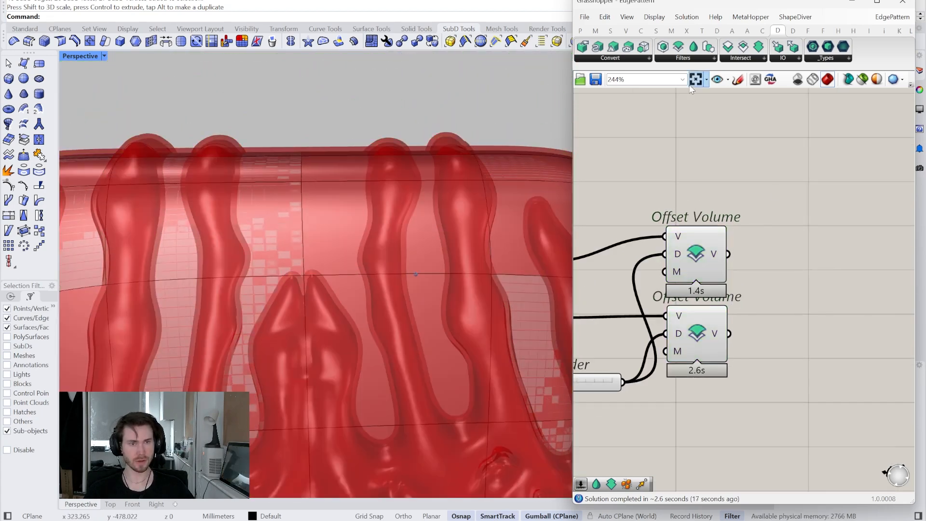
# - Add a Volume Intersection fed by both Offset Volume outputs and hide the two Offset Volume previews
pyautogui.moveTo(743, 53); pyautogui.dragTo(790, 279)
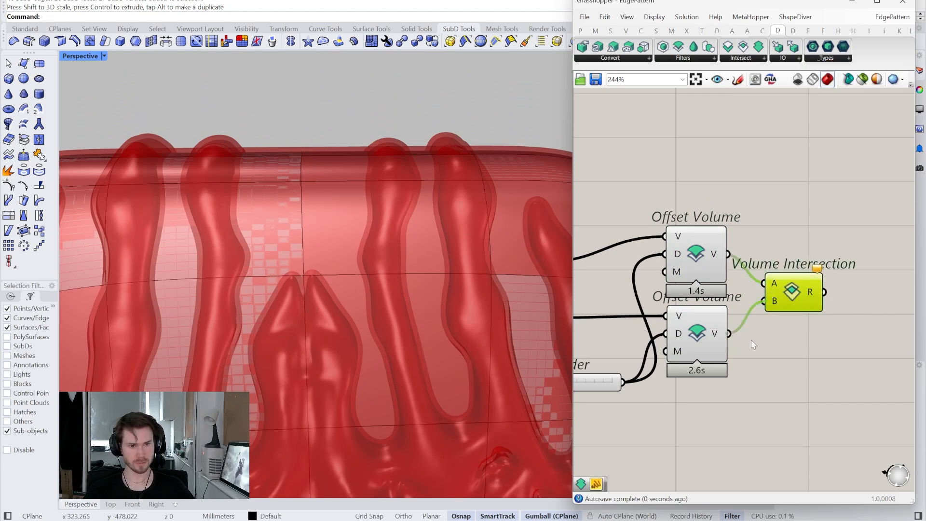
pyautogui.moveTo(643, 174); pyautogui.dragTo(714, 336)
pyautogui.hotkey('ctrl', 'q')
pyautogui.click(639, 202)
pyautogui.moveTo(626, 211); pyautogui.dragTo(792, 176, button='right')
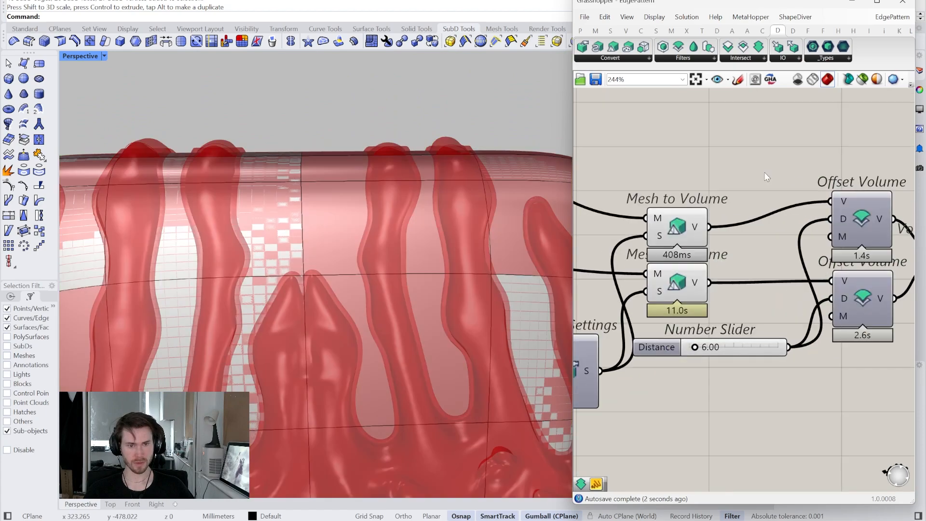
# - Hide the previews of both Mesh to Volume components and inspect the intersection shape around the fingers
pyautogui.moveTo(757, 169); pyautogui.dragTo(676, 288)
pyautogui.rightClick(668, 130)
pyautogui.click(676, 145)
pyautogui.click(665, 138)
pyautogui.moveTo(665, 138); pyautogui.dragTo(649, 153, button='right')
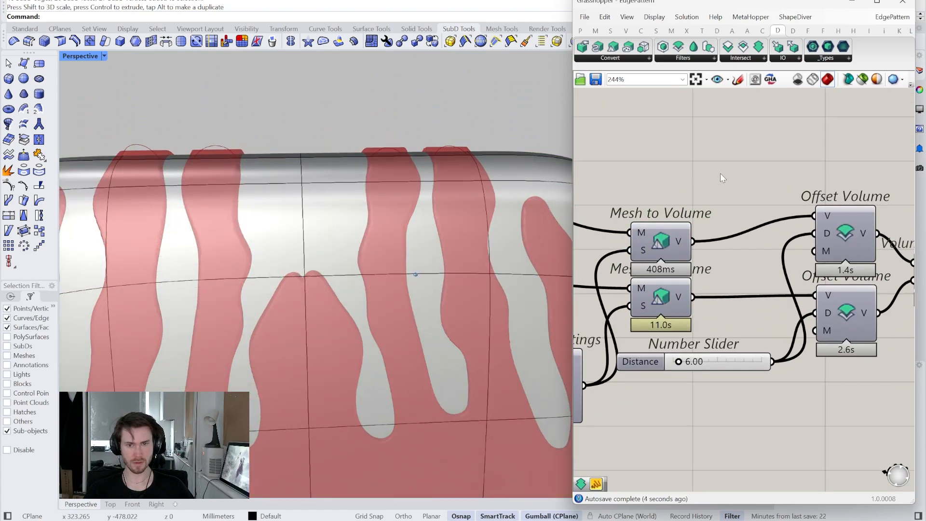
pyautogui.moveTo(372, 216); pyautogui.dragTo(373, 217, button='right')
pyautogui.moveTo(345, 248); pyautogui.dragTo(344, 249, button='right')
pyautogui.scroll(12, 345, 249)
pyautogui.moveTo(390, 284); pyautogui.dragTo(390, 283, button='right')
pyautogui.scroll(-5, 390, 283)
pyautogui.scroll(-2, 733, 344)
# - Move the Custom Preview and its colour swatch farther away from the Volume Intersection component
pyautogui.moveTo(897, 289); pyautogui.dragTo(693, 313, button='right')
pyautogui.click(782, 299)
pyautogui.scroll(-2, 694, 316)
pyautogui.click(723, 275)
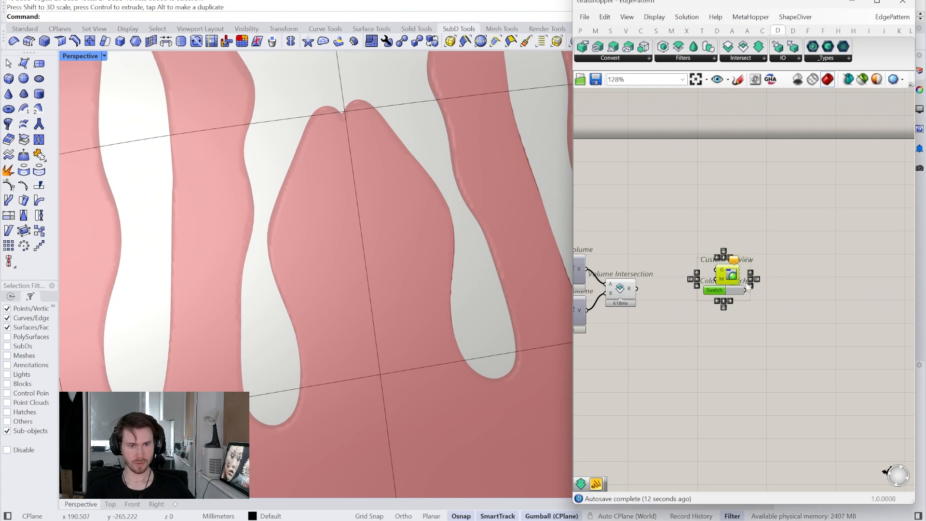
pyautogui.moveTo(730, 277); pyautogui.dragTo(809, 291)
pyautogui.click(687, 286)
pyautogui.moveTo(687, 286); pyautogui.dragTo(877, 260, button='right')
pyautogui.scroll(2, 825, 260)
# - Add a Volume Union component beyond the Volume Intersection component
pyautogui.click(807, 267)
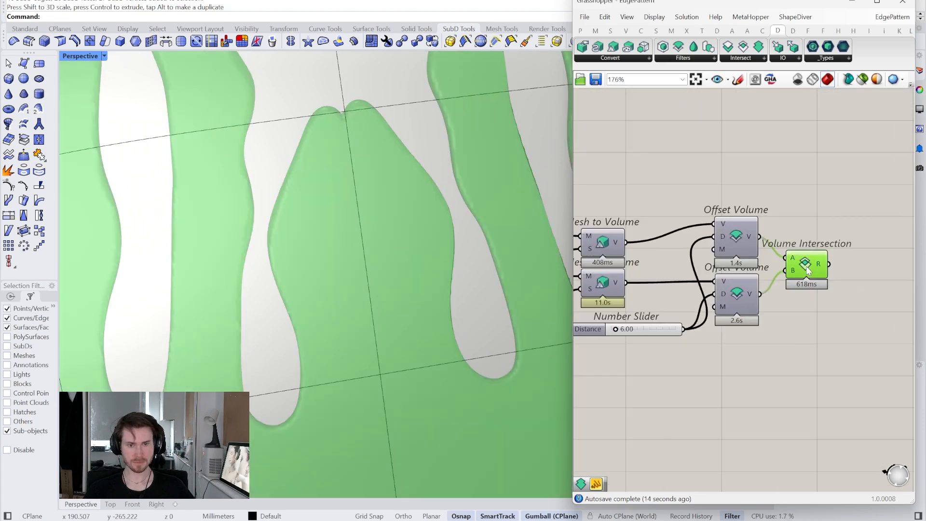
pyautogui.moveTo(808, 270); pyautogui.dragTo(735, 297, button='right')
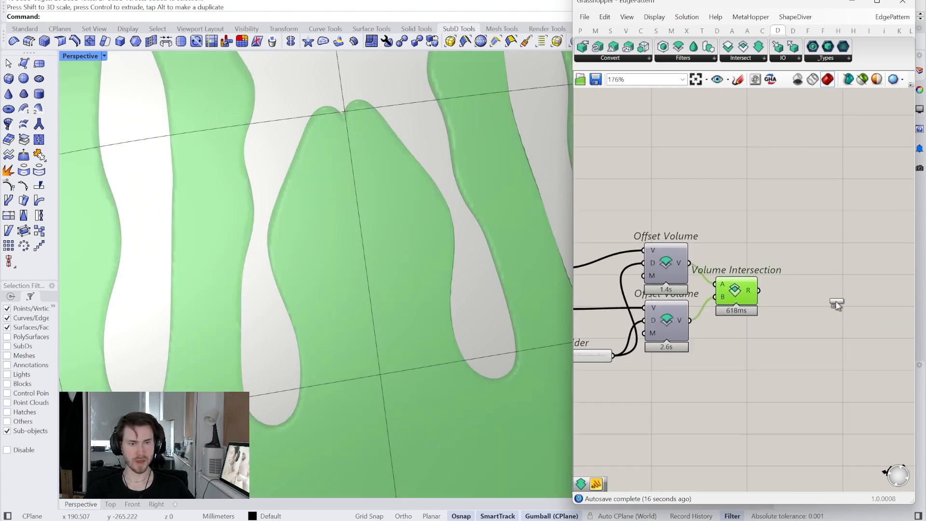
pyautogui.moveTo(836, 303); pyautogui.dragTo(837, 298)
pyautogui.click(743, 295)
pyautogui.moveTo(743, 294); pyautogui.dragTo(875, 287, button='right')
pyautogui.scroll(-1, 626, 311)
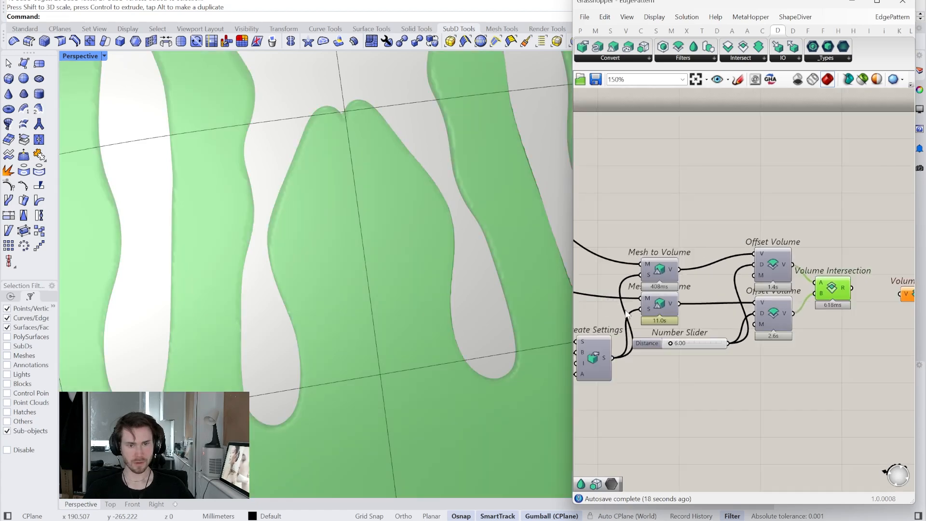
# - Select the upper Mesh to Volume component and limit the preview to selected components to view its body volume
pyautogui.moveTo(626, 314); pyautogui.dragTo(715, 305, button='right')
pyautogui.click(748, 267)
pyautogui.moveTo(747, 267); pyautogui.dragTo(736, 270, button='right')
pyautogui.click(863, 77)
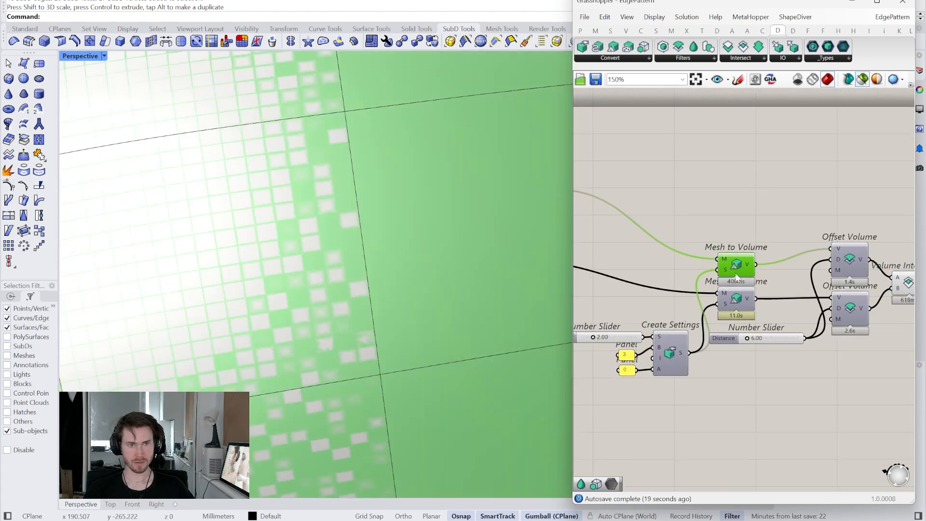
# - Connect both Mesh to Volume outputs and the Volume Intersection result to Volume Union, and move the union component up
pyautogui.scroll(-10, 314, 289)
pyautogui.moveTo(897, 275); pyautogui.dragTo(739, 290, button='right')
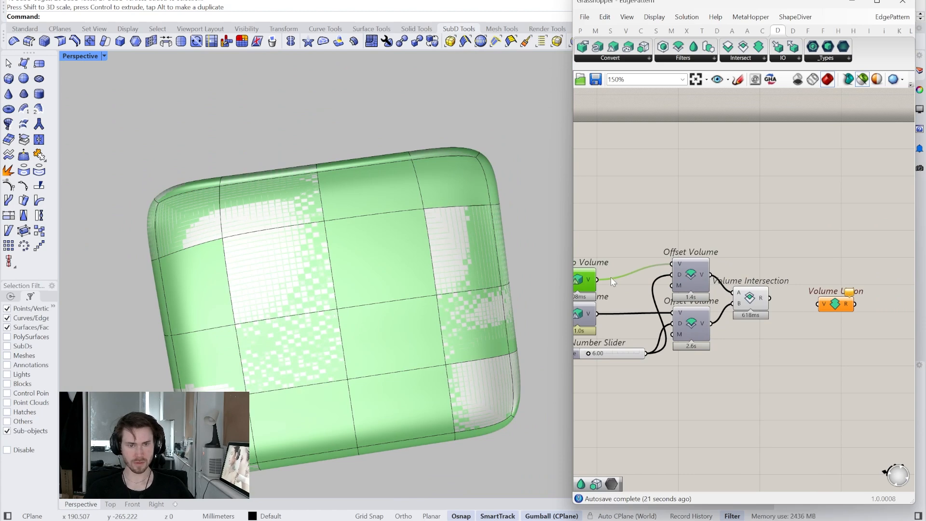
pyautogui.click(582, 320)
pyautogui.moveTo(596, 315); pyautogui.dragTo(823, 309)
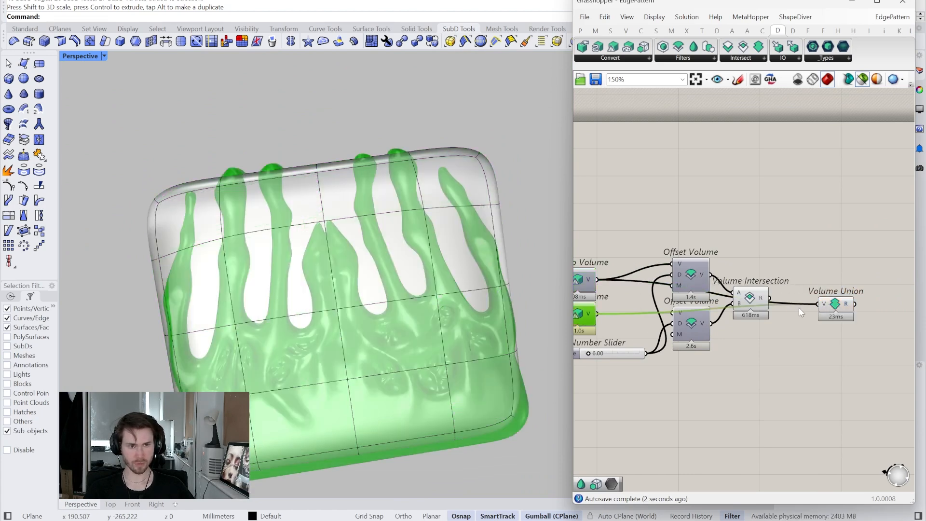
pyautogui.click(757, 298)
pyautogui.moveTo(836, 303); pyautogui.dragTo(845, 270)
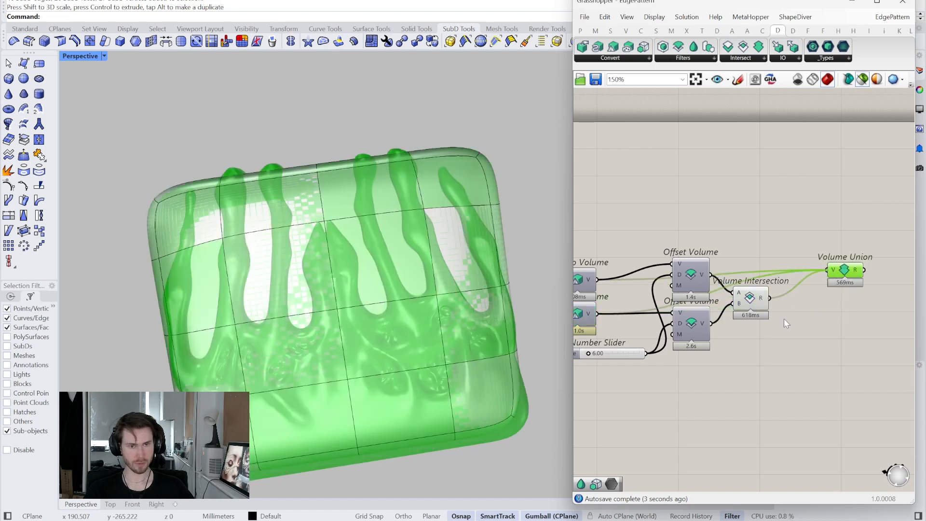
# - Hide the preview of the Volume Intersection component
pyautogui.moveTo(778, 333); pyautogui.dragTo(716, 187)
pyautogui.rightClick(716, 187)
pyautogui.click(724, 202)
pyautogui.click(724, 201)
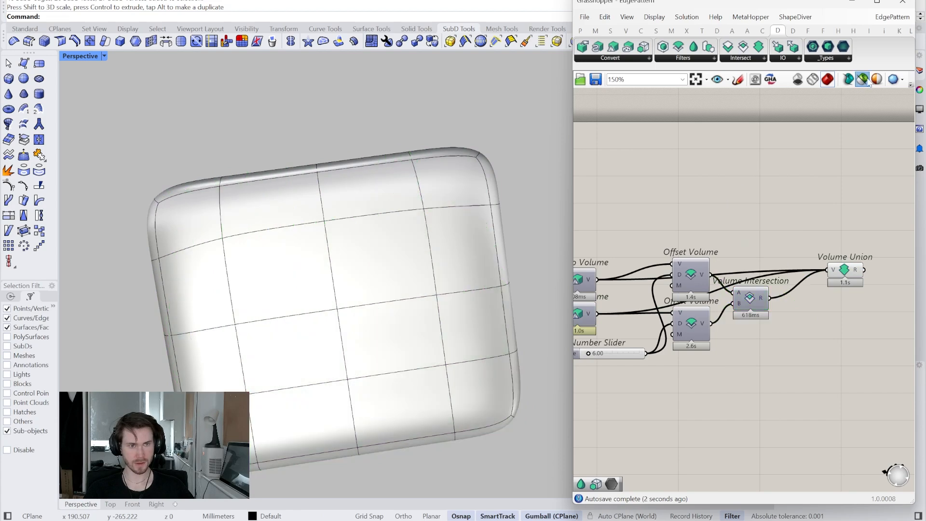
# - Turn off the selected-only preview and highlight the Volume Union component to examine the combined volume
pyautogui.click(864, 80)
pyautogui.moveTo(848, 270)
pyautogui.mouseDown()
pyautogui.moveTo(835, 300)
pyautogui.moveTo(838, 274)
pyautogui.mouseUp()
pyautogui.scroll(6, 836, 274)
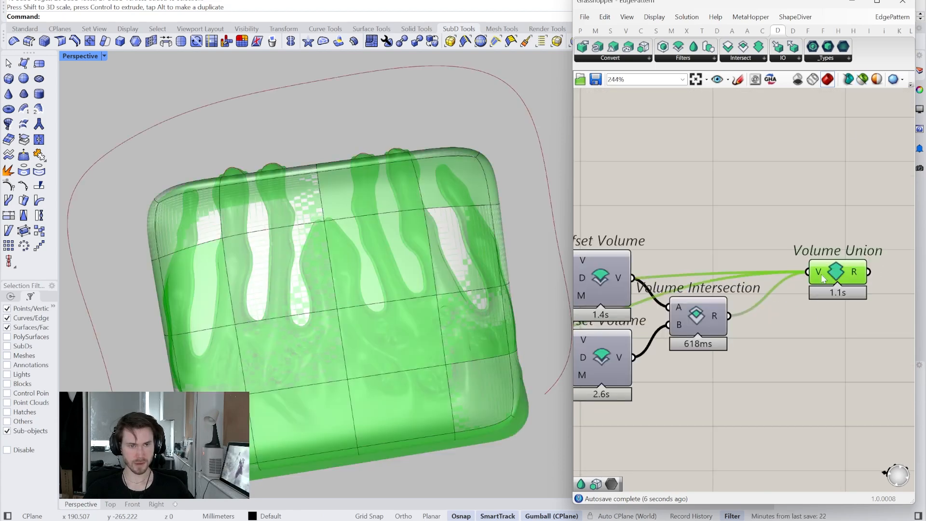
pyautogui.moveTo(828, 266); pyautogui.dragTo(739, 281, button='right')
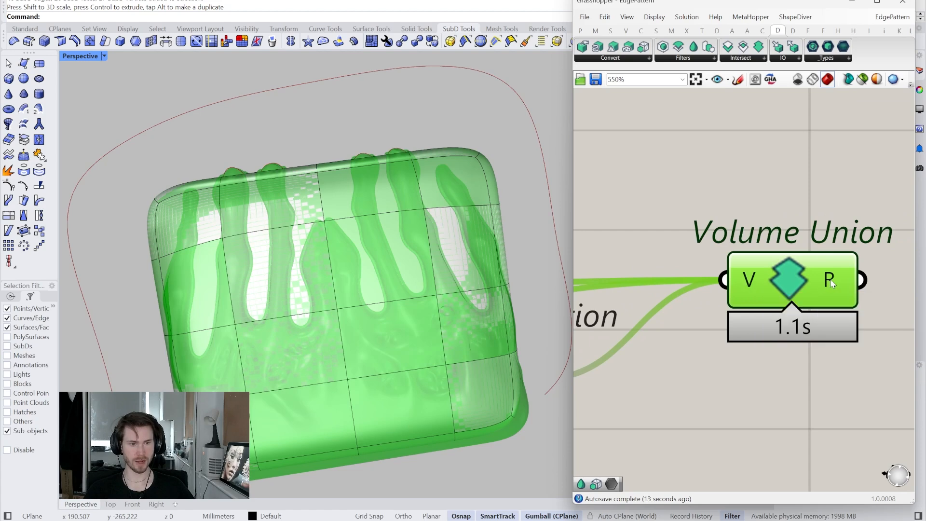
# - Flatten the V input of the Volume Union component so all volumes merge together
pyautogui.rightClick(752, 280)
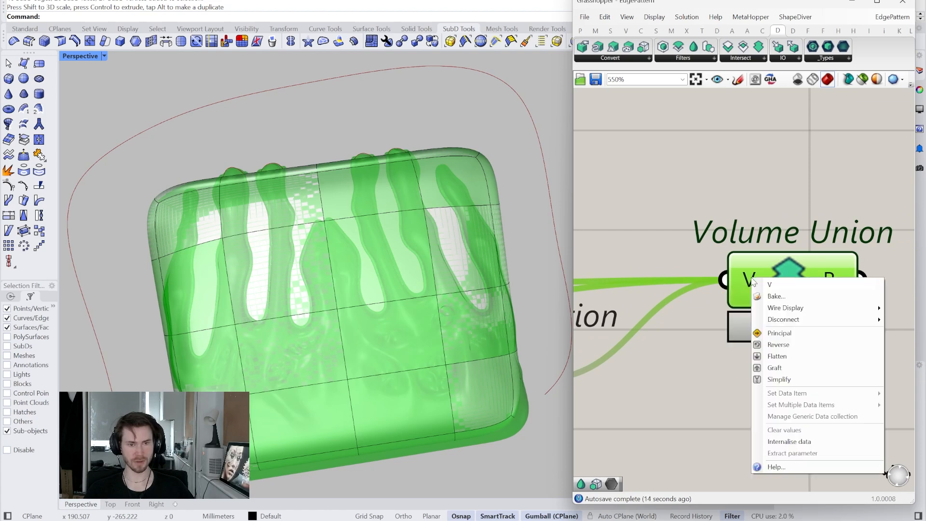
pyautogui.click(777, 356)
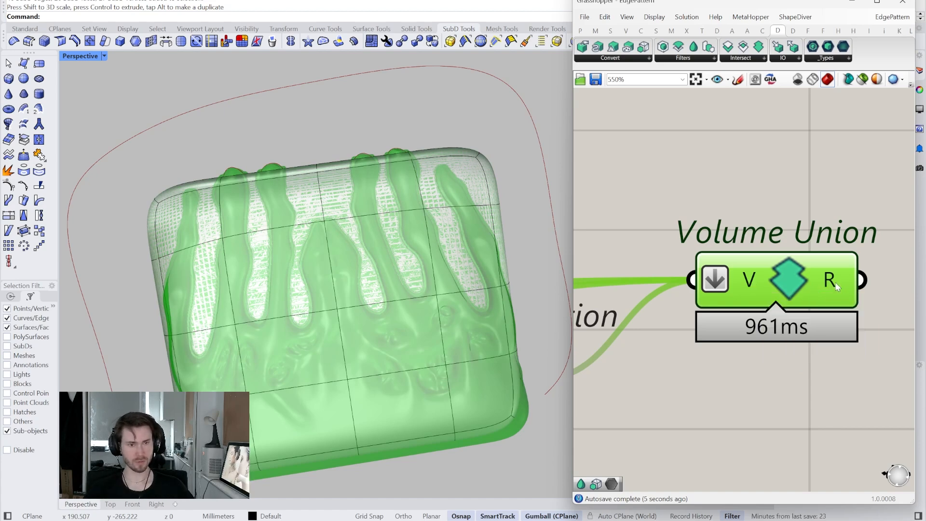
pyautogui.moveTo(836, 286)
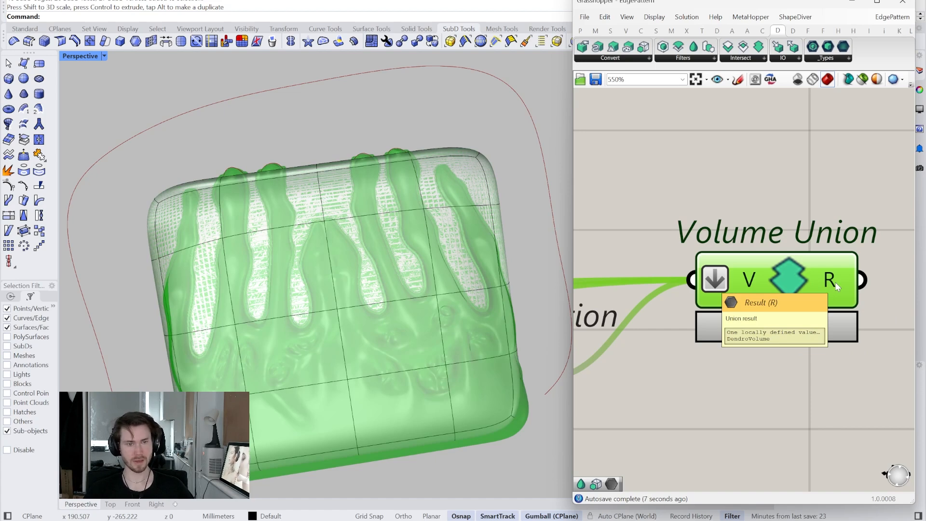
pyautogui.scroll(-4, 835, 282)
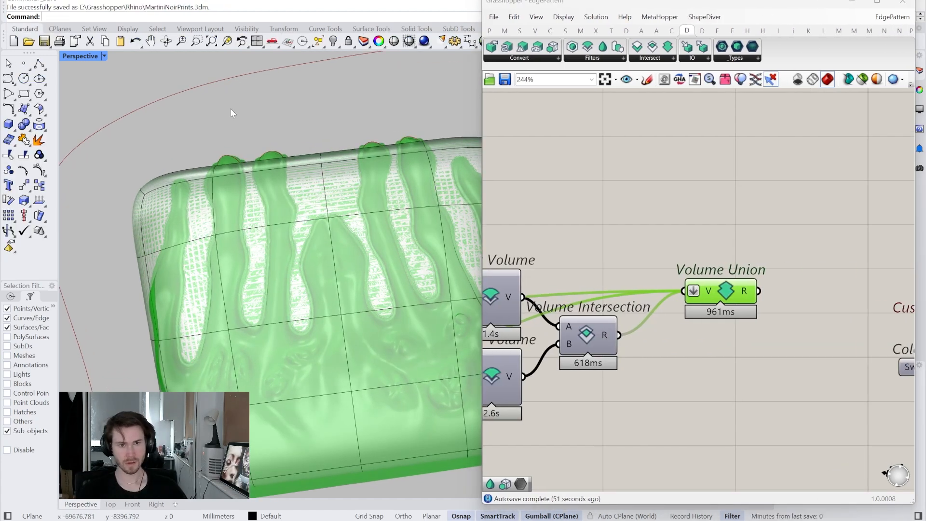
# - Connect the Volume Union result to the geometry input of Custom Preview and hide the union component's own preview
pyautogui.moveTo(752, 266); pyautogui.dragTo(758, 290, button='right')
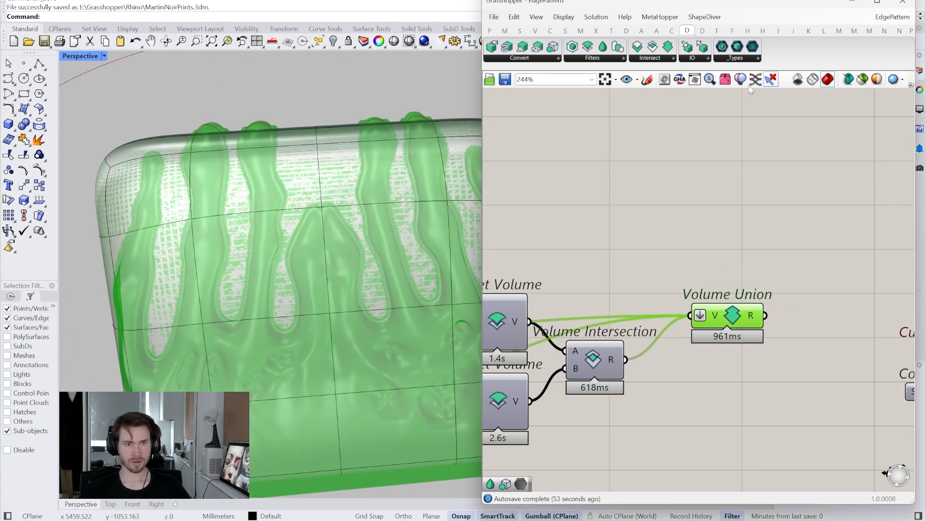
pyautogui.click(574, 220)
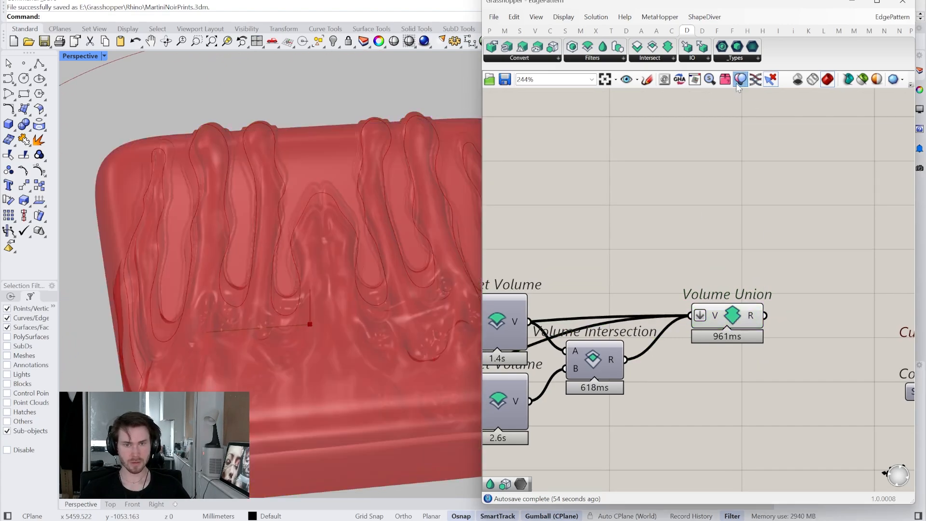
pyautogui.click(731, 315)
pyautogui.click(756, 294)
pyautogui.moveTo(763, 297); pyautogui.dragTo(577, 329, button='right')
pyautogui.scroll(-3, 576, 331)
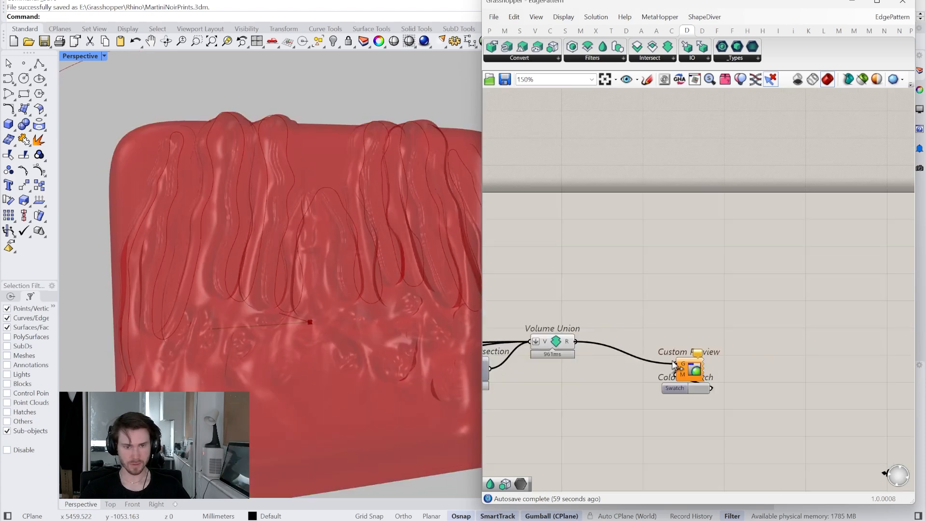
pyautogui.moveTo(667, 360); pyautogui.dragTo(675, 364)
pyautogui.rightClick(556, 341)
pyautogui.click(575, 364)
# - Move Volume Union up and add a Smooth Volume component fed by the Volume Intersection result
pyautogui.scroll(5, 288, 268)
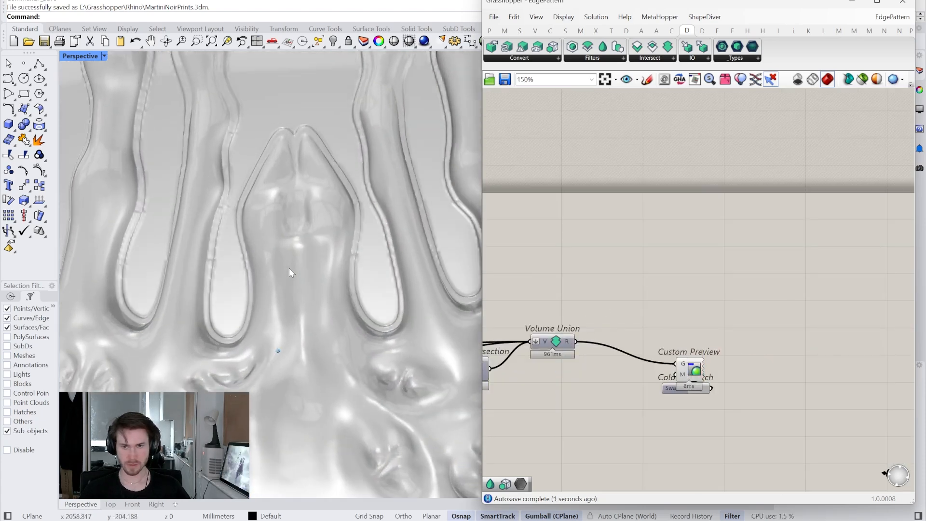
pyautogui.scroll(6, 289, 267)
pyautogui.scroll(-6, 289, 268)
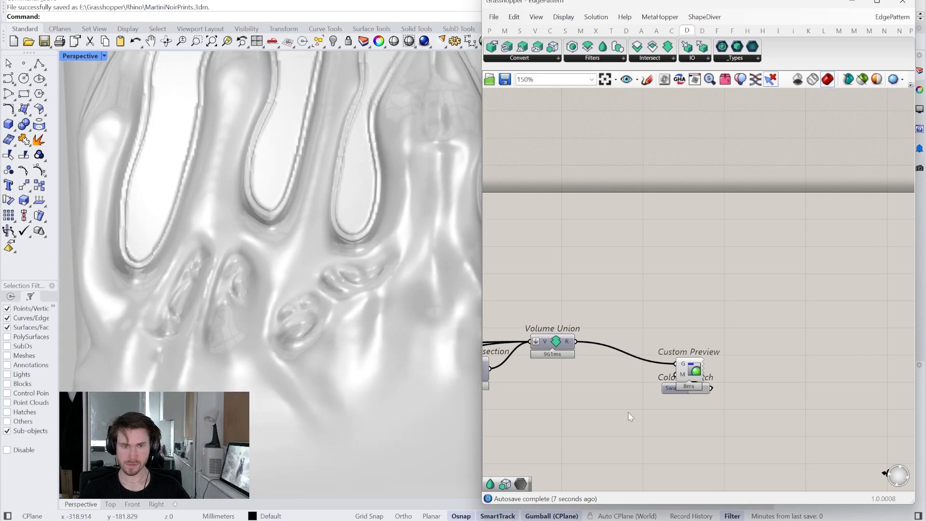
pyautogui.moveTo(612, 403); pyautogui.dragTo(641, 396, button='right')
pyautogui.moveTo(747, 410); pyautogui.dragTo(674, 339)
pyautogui.click(574, 384)
pyautogui.scroll(3, 574, 384)
pyautogui.moveTo(573, 383); pyautogui.dragTo(630, 363, button='right')
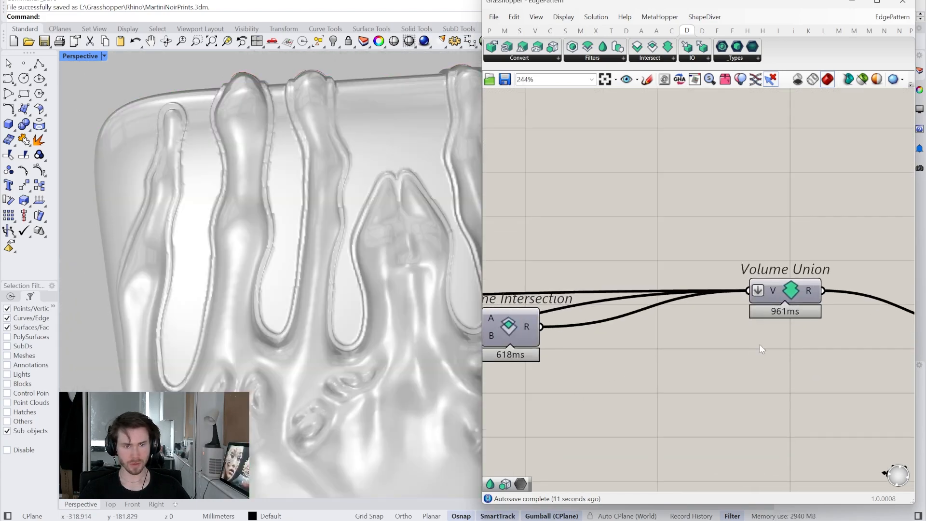
pyautogui.moveTo(789, 295); pyautogui.dragTo(790, 249)
pyautogui.click(699, 159)
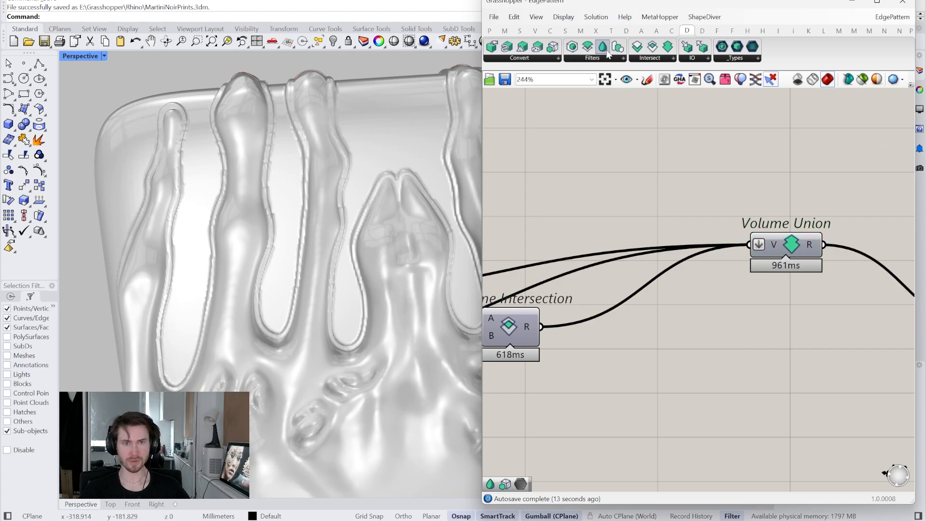
pyautogui.moveTo(628, 111); pyautogui.dragTo(657, 369)
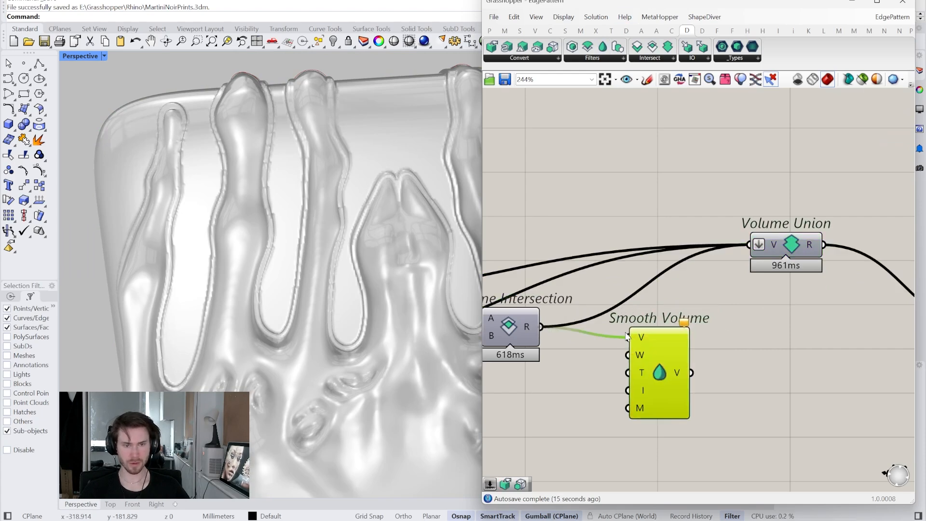
# - Lock the solver, replace the intersection wire into Volume Union with the Smooth Volume output, and unlock the solver
pyautogui.rightClick(725, 318)
pyautogui.click(755, 432)
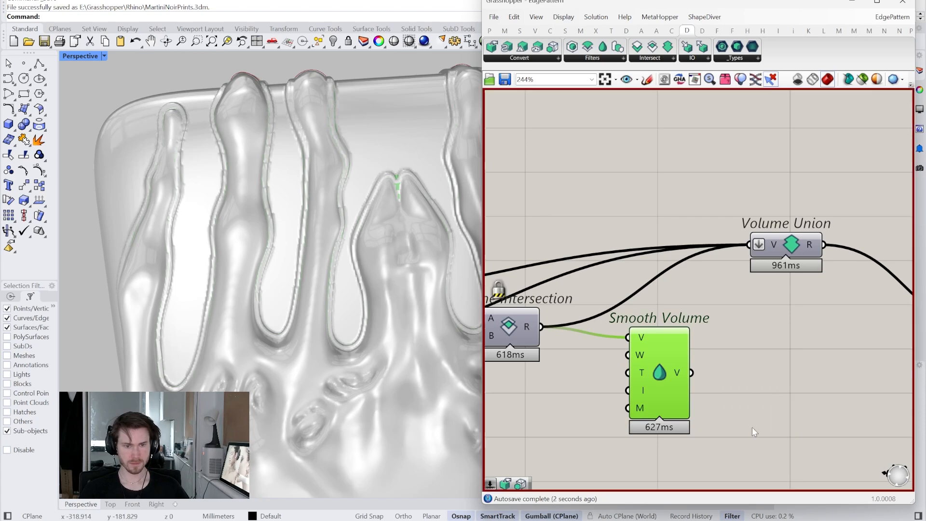
pyautogui.keyDown('ctrl'); pyautogui.moveTo(649, 290); pyautogui.dragTo(640, 277); pyautogui.keyUp('ctrl')
pyautogui.keyDown('shift'); pyautogui.moveTo(694, 371); pyautogui.dragTo(767, 254); pyautogui.keyUp('shift')
pyautogui.rightClick(745, 321)
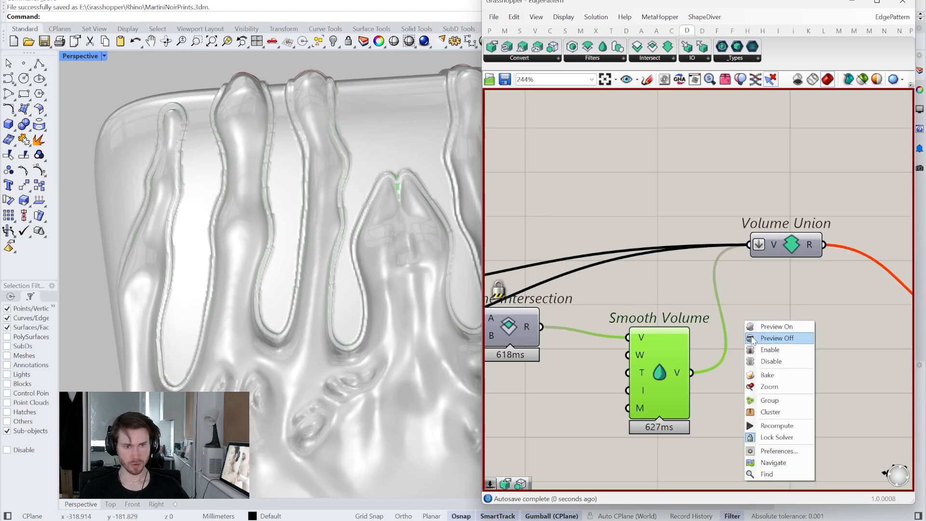
pyautogui.click(770, 437)
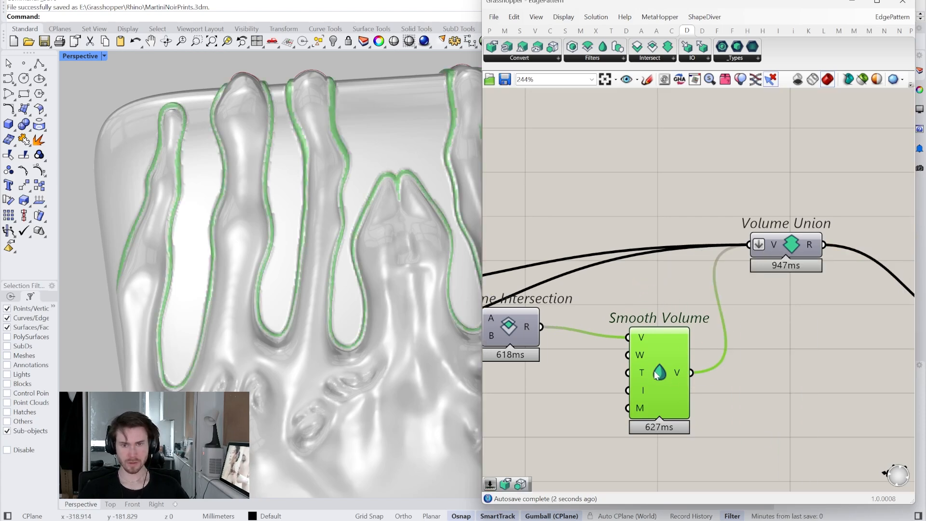
# - Hide the preview of the Smooth Volume component and inspect the blended finger edges
pyautogui.rightClick(655, 374)
pyautogui.click(675, 395)
pyautogui.scroll(-5, 300, 296)
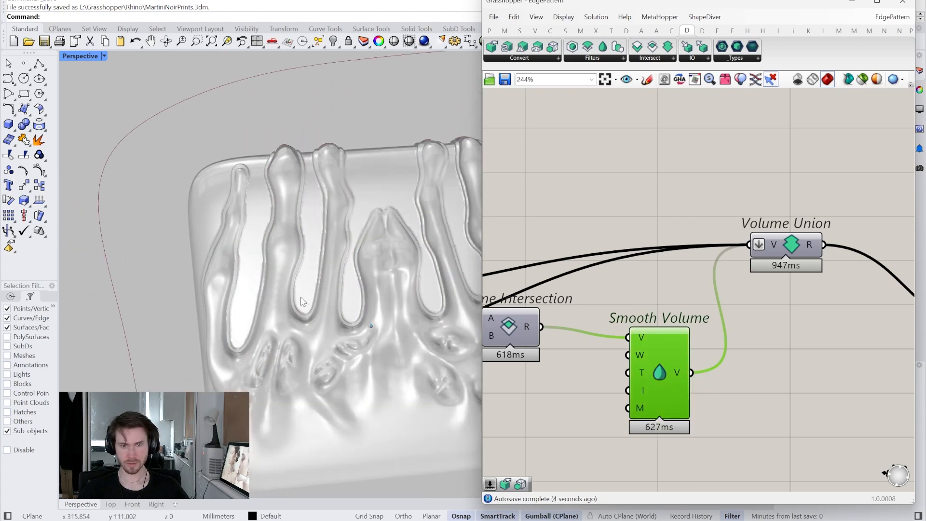
pyautogui.scroll(11, 300, 297)
# - Set the Smooth Volume component's Type input to 0 for gaussian smoothing
pyautogui.moveTo(641, 369)
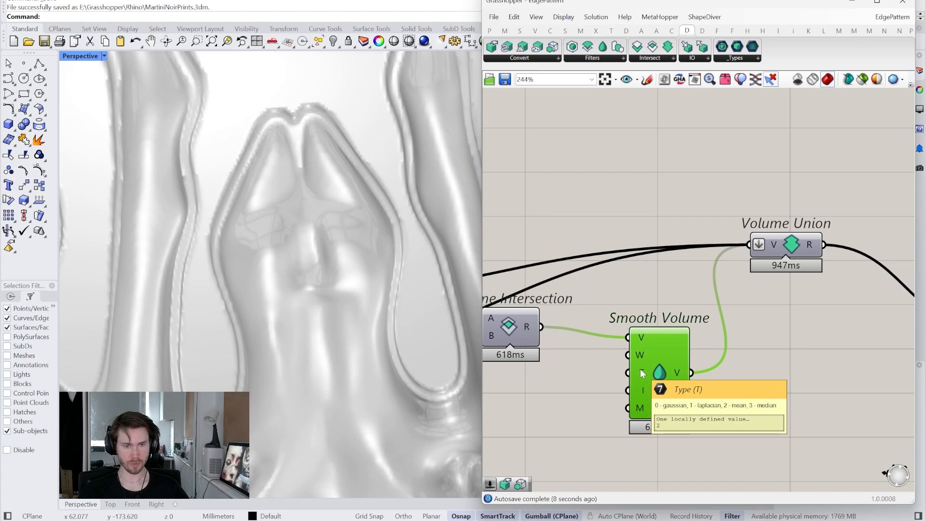
pyautogui.rightClick(641, 372)
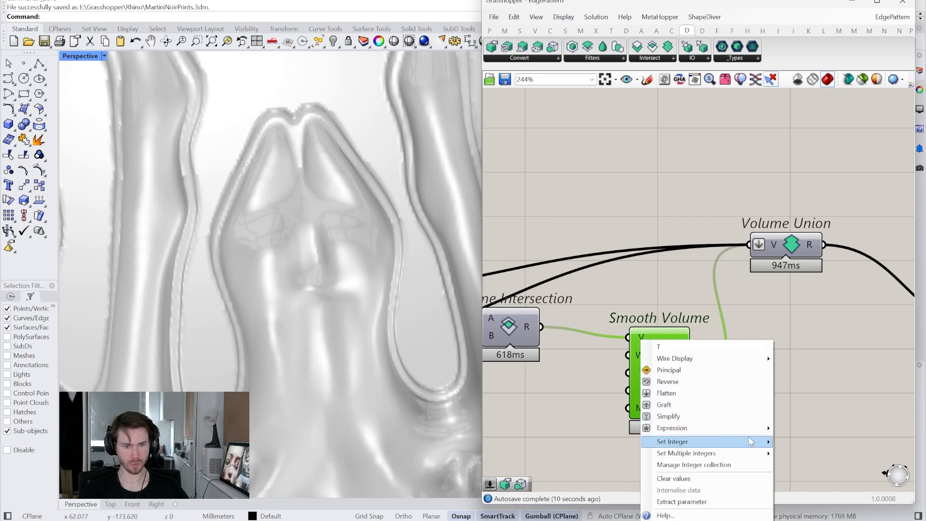
pyautogui.moveTo(751, 442)
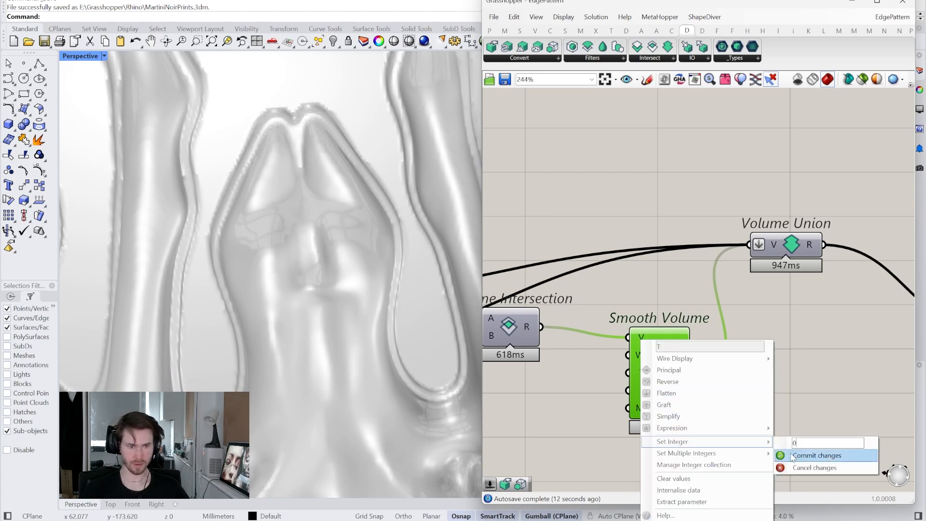
pyautogui.write('0')
pyautogui.click(793, 457)
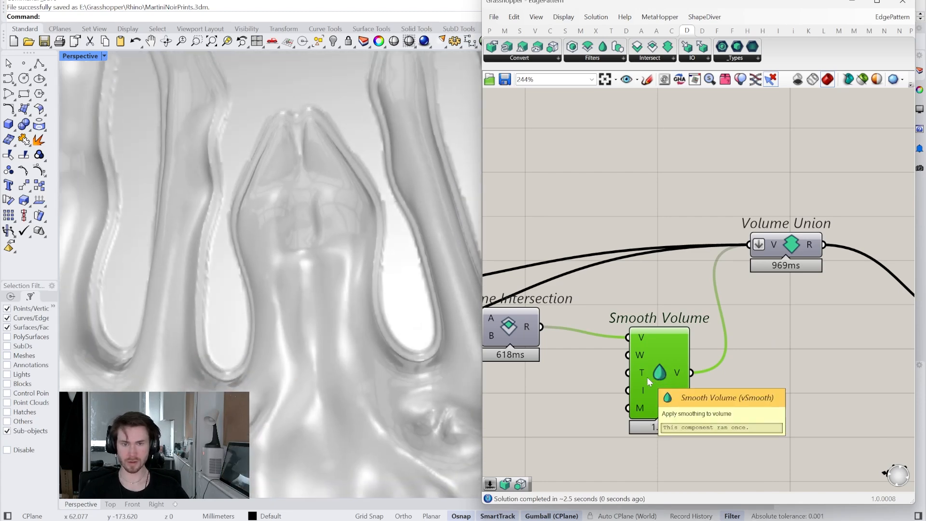
# - Add a number slider set to 2 and connect it to the Iterations input of Smooth Volume
pyautogui.moveTo(646, 380); pyautogui.dragTo(724, 357, button='right')
pyautogui.doubleClick(644, 379)
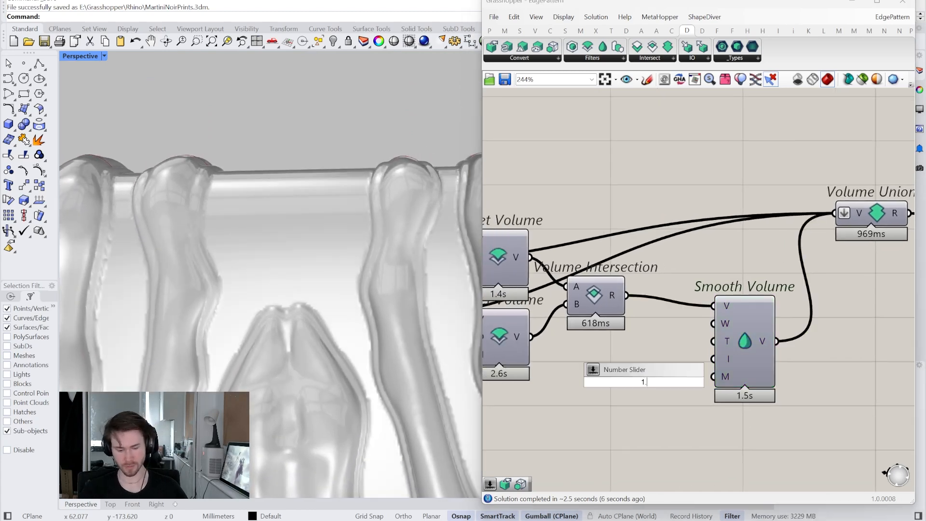
pyautogui.press('Return')
pyautogui.moveTo(605, 388); pyautogui.dragTo(582, 408)
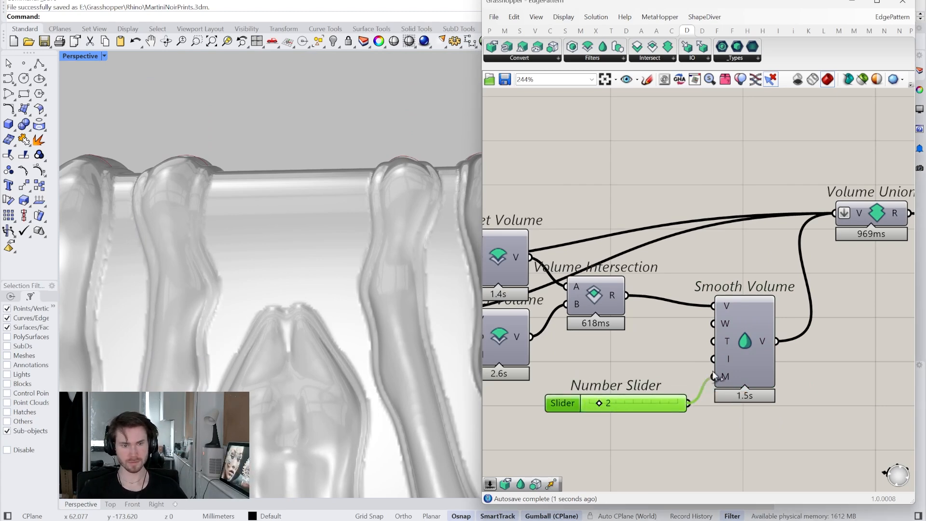
pyautogui.moveTo(719, 366); pyautogui.dragTo(716, 360)
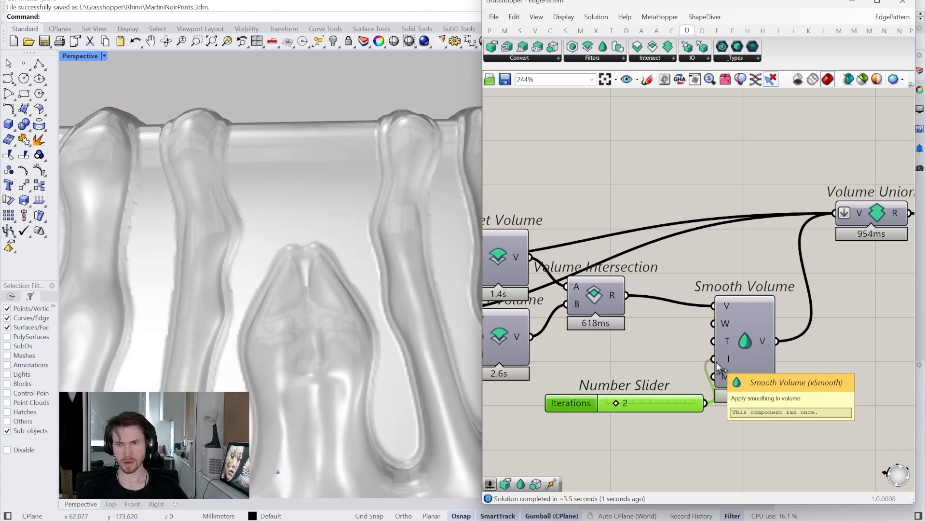
# - Insert a second Smooth Volume component between Volume Union and Custom Preview and inspect the smoothed clutch
pyautogui.moveTo(773, 373); pyautogui.dragTo(671, 363, button='right')
pyautogui.scroll(-1, 728, 393)
pyautogui.moveTo(582, 389); pyautogui.dragTo(569, 369)
pyautogui.moveTo(630, 381); pyautogui.dragTo(590, 380, button='right')
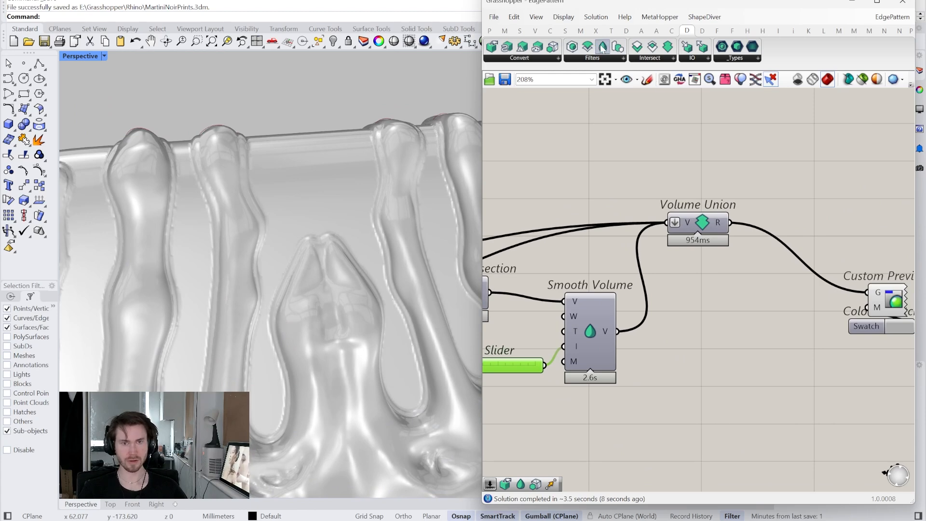
pyautogui.scroll(5, 392, 251)
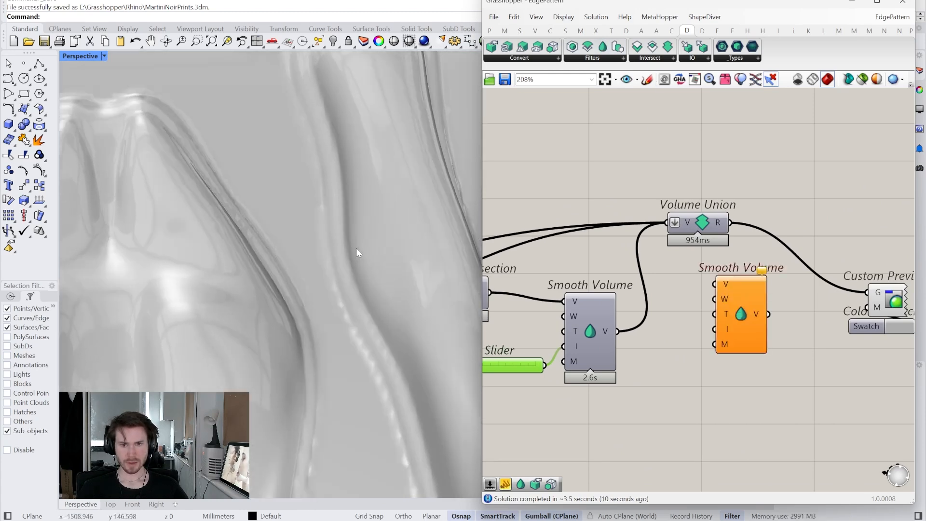
pyautogui.moveTo(353, 260)
pyautogui.mouseDown(button='right')
pyautogui.moveTo(392, 315)
pyautogui.moveTo(380, 317)
pyautogui.moveTo(409, 279)
pyautogui.moveTo(389, 301)
pyautogui.mouseUp(button='right')
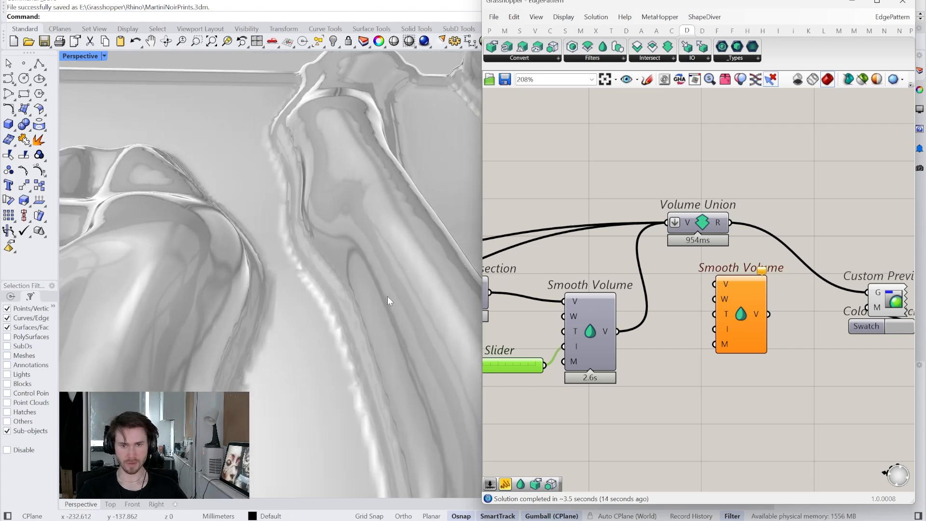
pyautogui.moveTo(739, 313); pyautogui.dragTo(748, 312)
pyautogui.moveTo(447, 340); pyautogui.dragTo(434, 313, button='right')
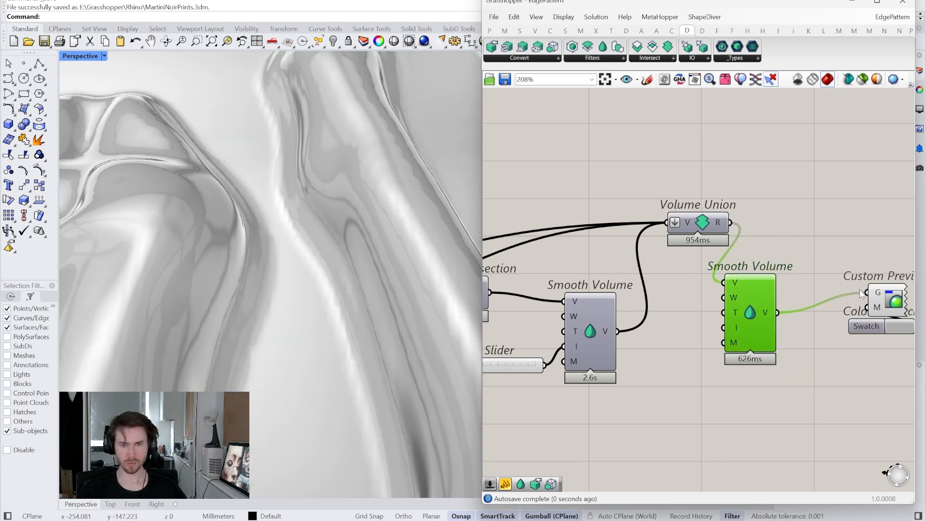
pyautogui.moveTo(323, 291); pyautogui.dragTo(313, 290, button='right')
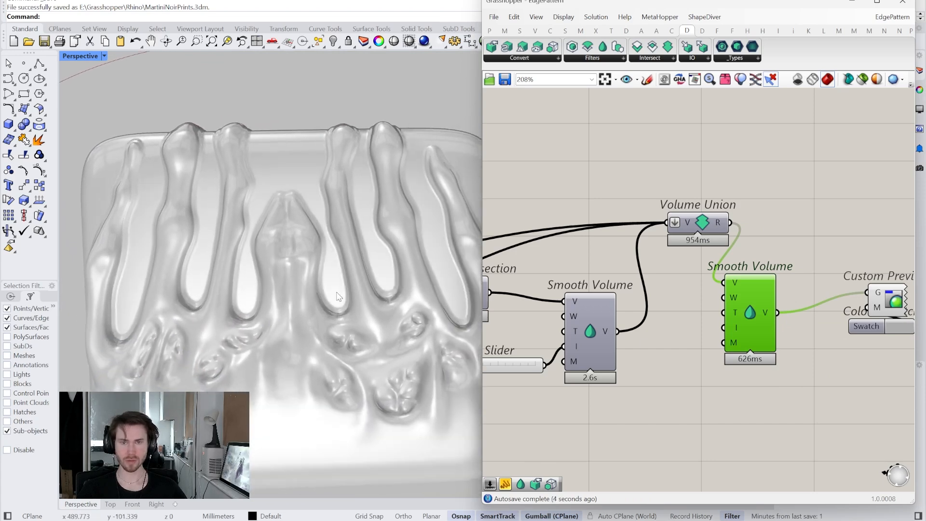
# - Try a value of 8 on the Distance slider driving the volume offsets, and settle on 6.50
pyautogui.moveTo(639, 361); pyautogui.dragTo(710, 377, button='right')
pyautogui.scroll(-2, 666, 360)
pyautogui.scroll(5, 791, 312)
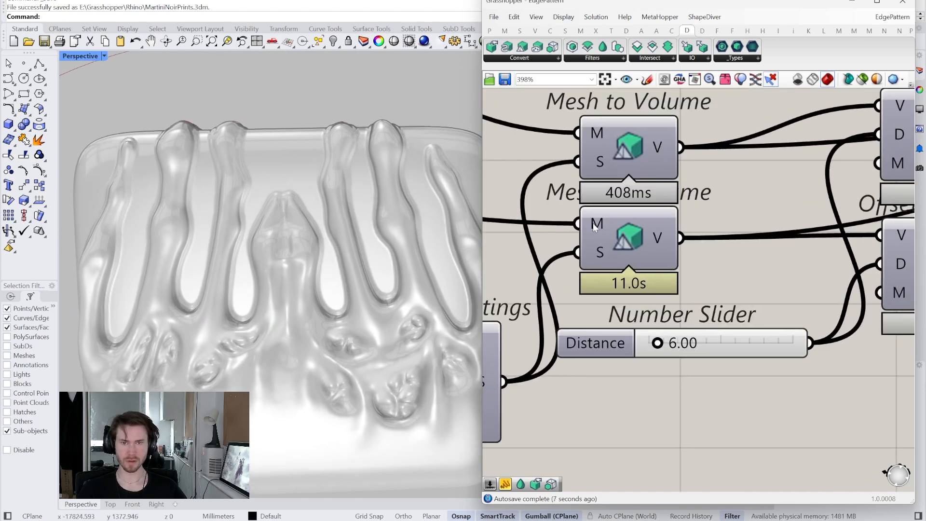
pyautogui.doubleClick(731, 346)
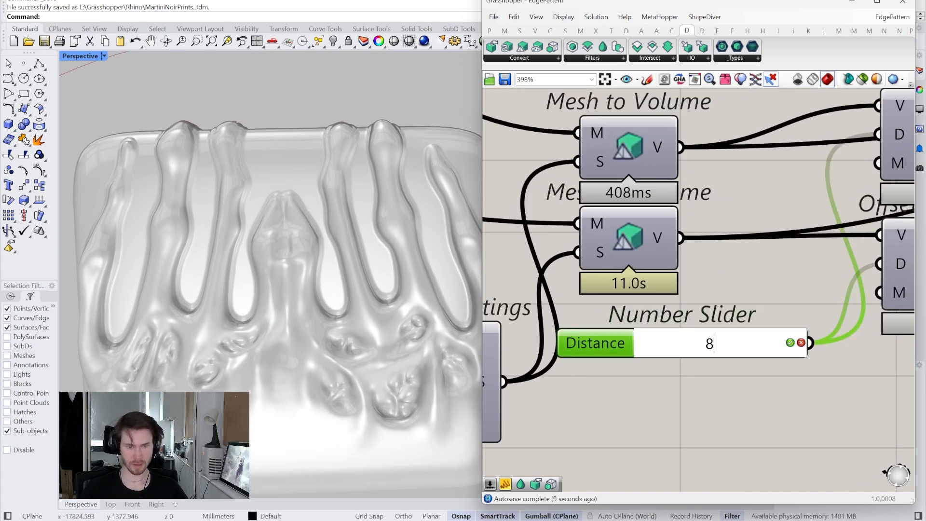
pyautogui.press('Return')
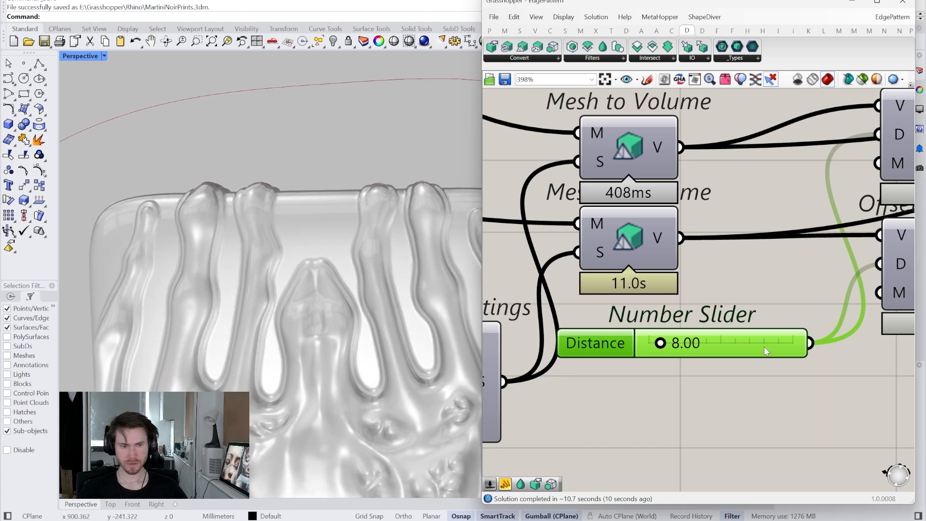
pyautogui.doubleClick(764, 347)
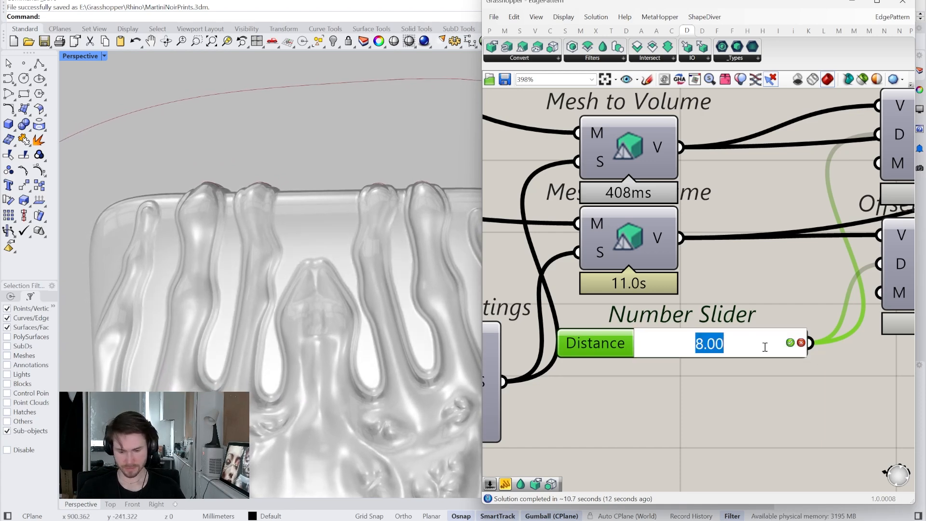
pyautogui.press('Return')
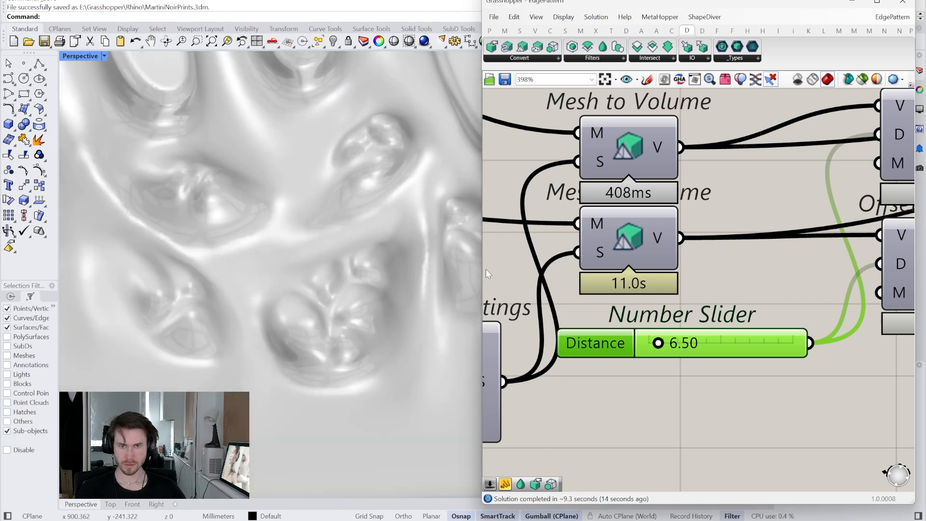
# - Add a Volume to Mesh component and connect the final Smooth Volume output to its V input
pyautogui.scroll(-4, 598, 341)
pyautogui.moveTo(898, 333); pyautogui.dragTo(682, 355, button='right')
pyautogui.scroll(2, 731, 357)
pyautogui.moveTo(731, 356); pyautogui.dragTo(837, 273)
pyautogui.moveTo(837, 273); pyautogui.dragTo(759, 273, button='right')
pyautogui.moveTo(712, 302); pyautogui.dragTo(804, 301)
pyautogui.moveTo(552, 316); pyautogui.dragTo(570, 244)
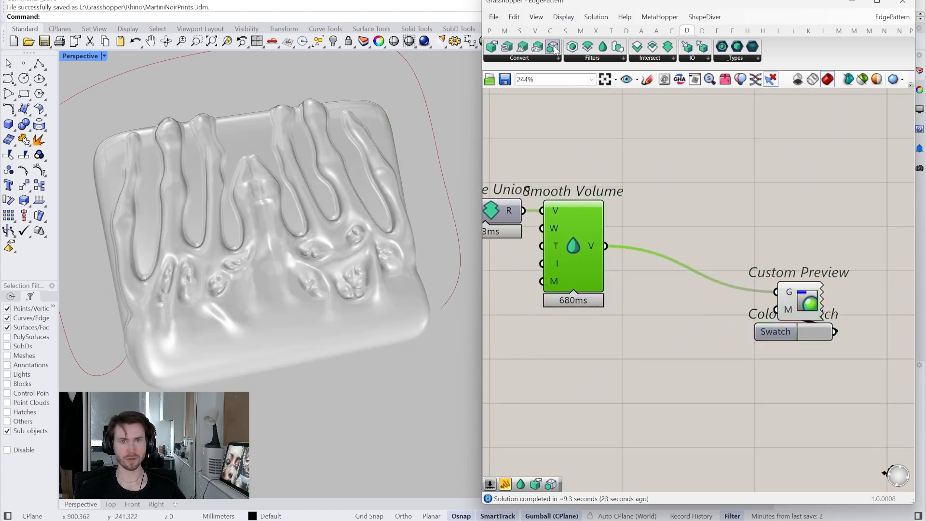
pyautogui.moveTo(660, 239); pyautogui.dragTo(659, 238)
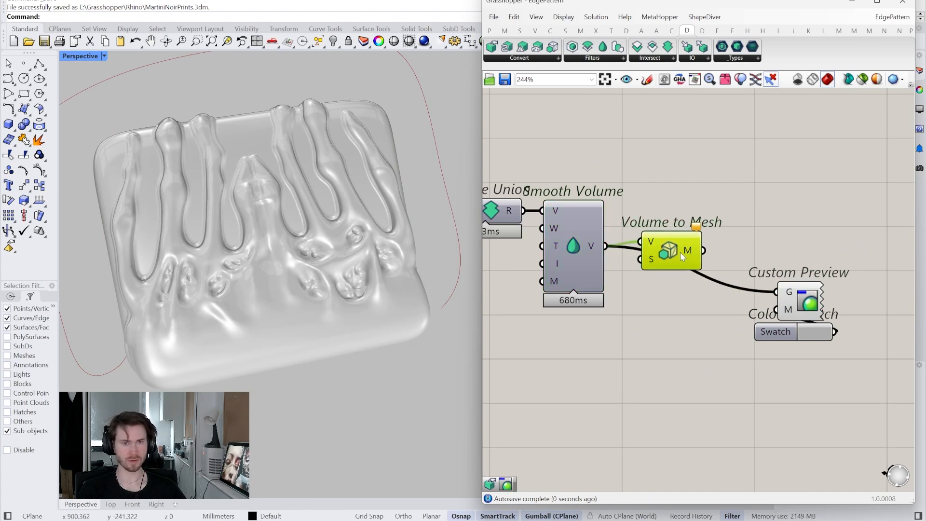
# - Connect the S output of Create Settings to the S input of Volume to Mesh
pyautogui.scroll(-3, 692, 261)
pyautogui.scroll(1, 531, 344)
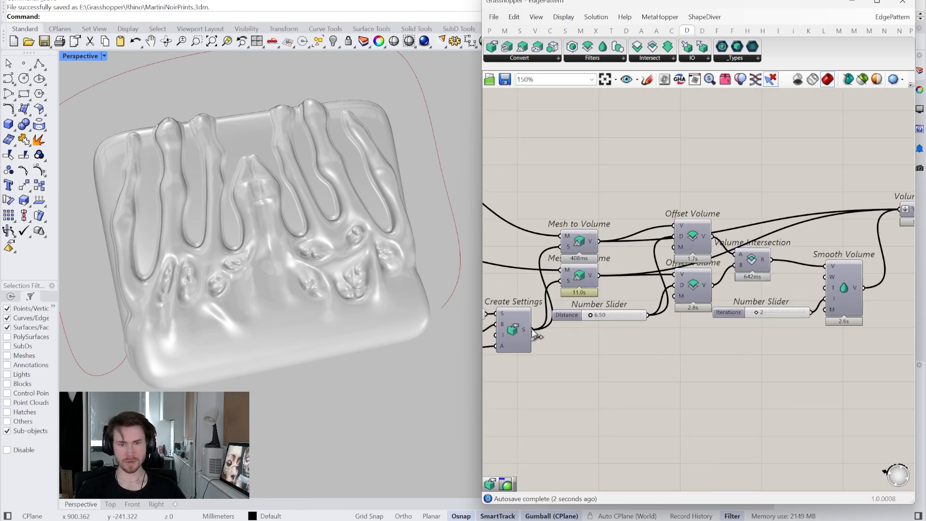
pyautogui.moveTo(536, 356); pyautogui.dragTo(707, 263)
pyautogui.scroll(3, 719, 378)
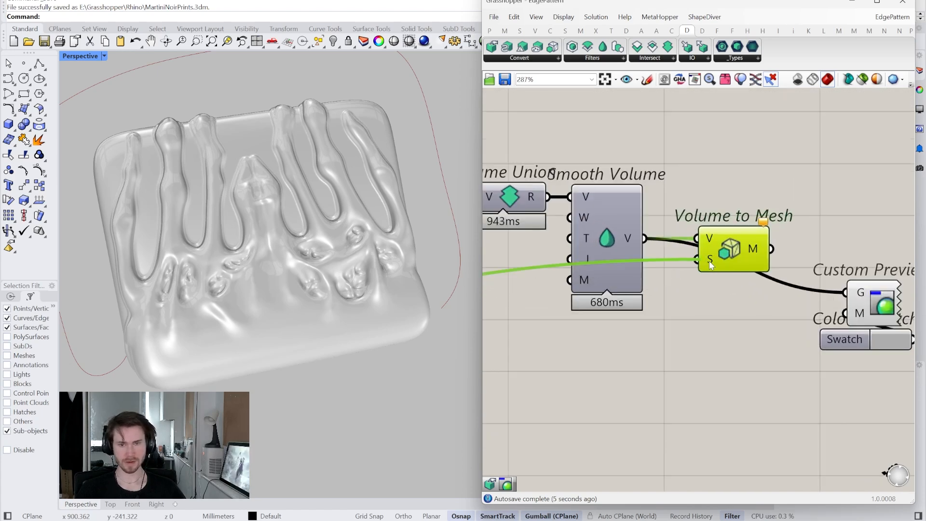
# - Turn off the preview of Volume to Mesh and connect its M output to the G input of Custom Preview
pyautogui.moveTo(726, 261); pyautogui.dragTo(676, 294, button='right')
pyautogui.rightClick(676, 294)
pyautogui.click(705, 310)
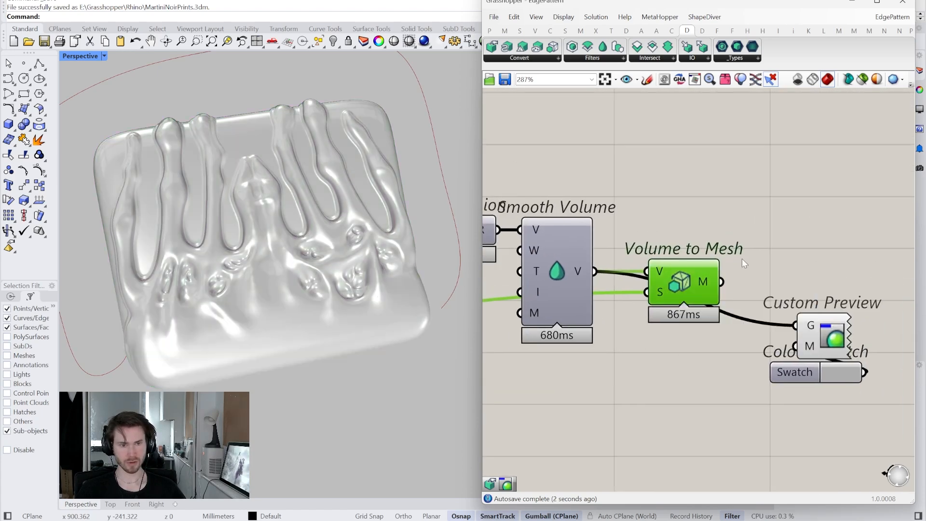
pyautogui.moveTo(809, 272); pyautogui.dragTo(778, 297, button='right')
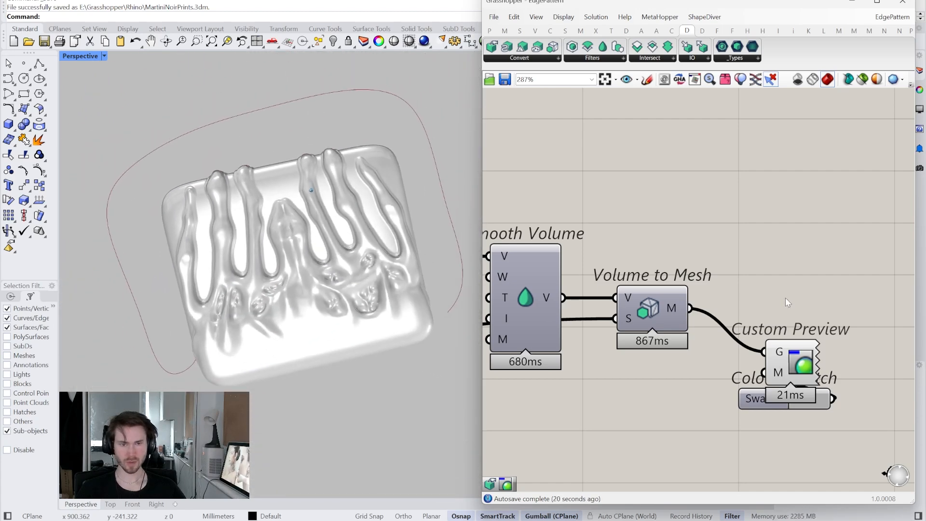
# - Examine the meshed clutch from several angles and review the chain of volume components feeding it
pyautogui.scroll(-2, 787, 294)
pyautogui.scroll(-1, 787, 294)
pyautogui.scroll(-1, 778, 301)
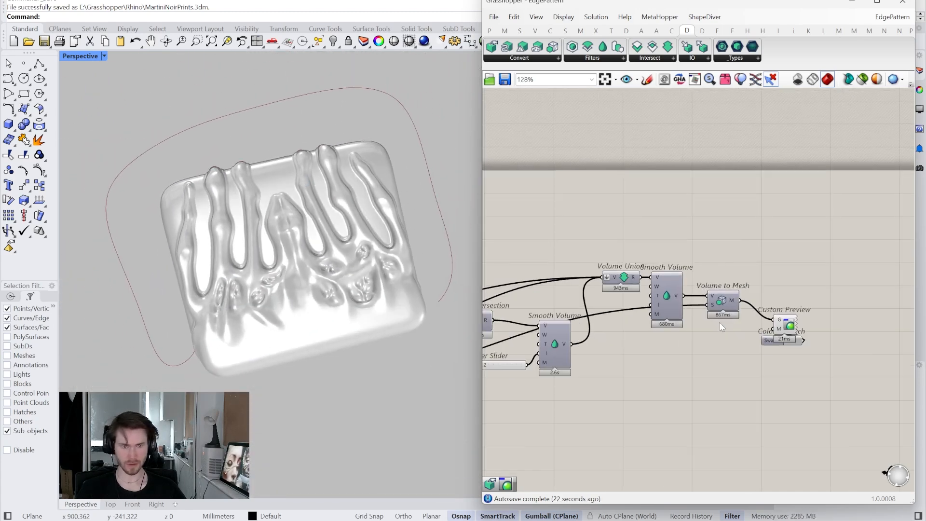
pyautogui.moveTo(721, 325); pyautogui.dragTo(742, 320, button='right')
pyautogui.scroll(3, 742, 320)
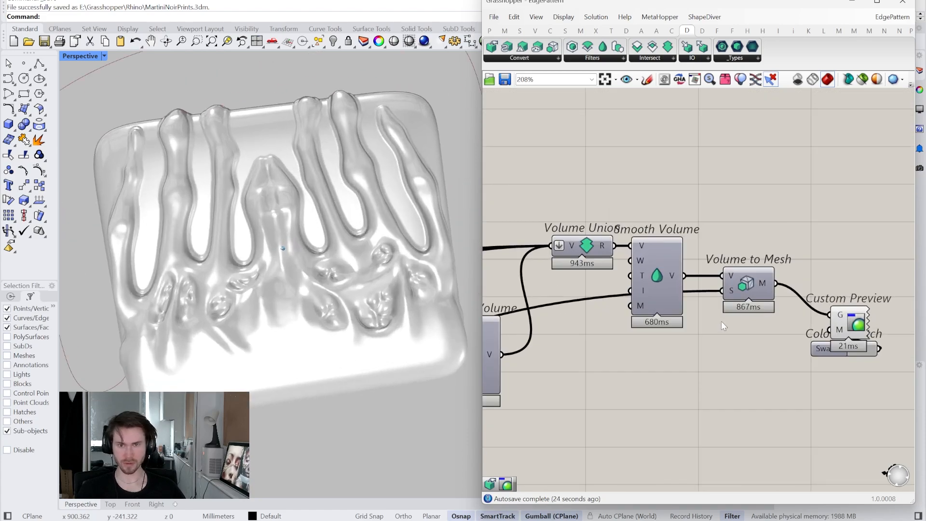
pyautogui.moveTo(725, 322); pyautogui.dragTo(767, 283, button='right')
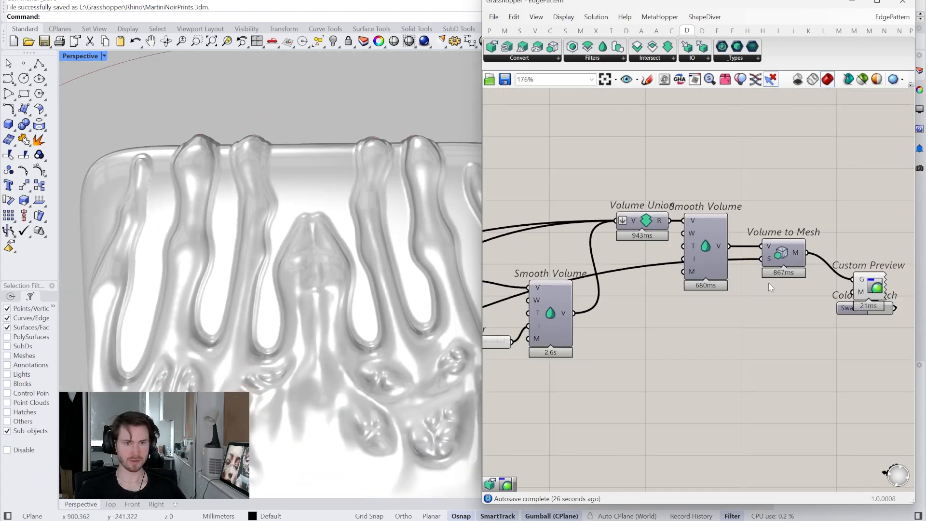
pyautogui.scroll(-4, 768, 282)
pyautogui.scroll(-3, 414, 178)
pyautogui.moveTo(421, 180); pyautogui.dragTo(419, 94, button='right')
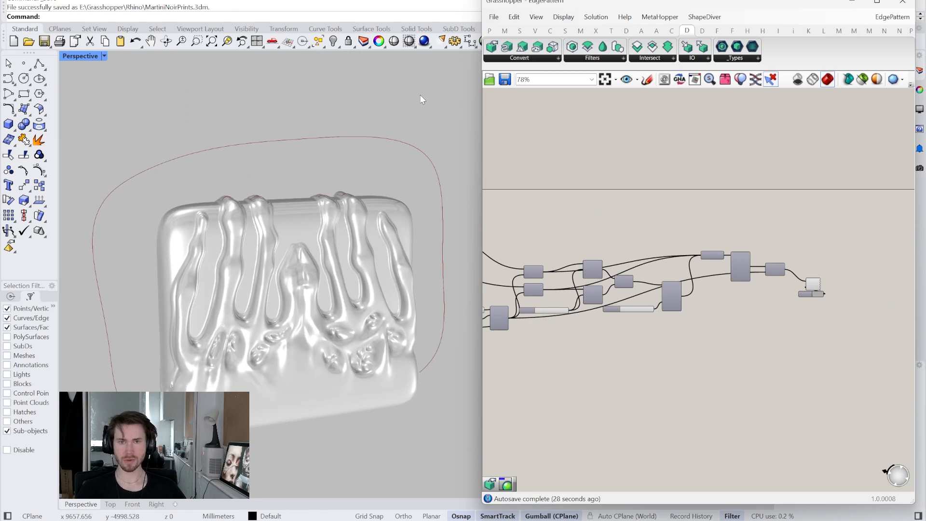
pyautogui.scroll(3, 832, 314)
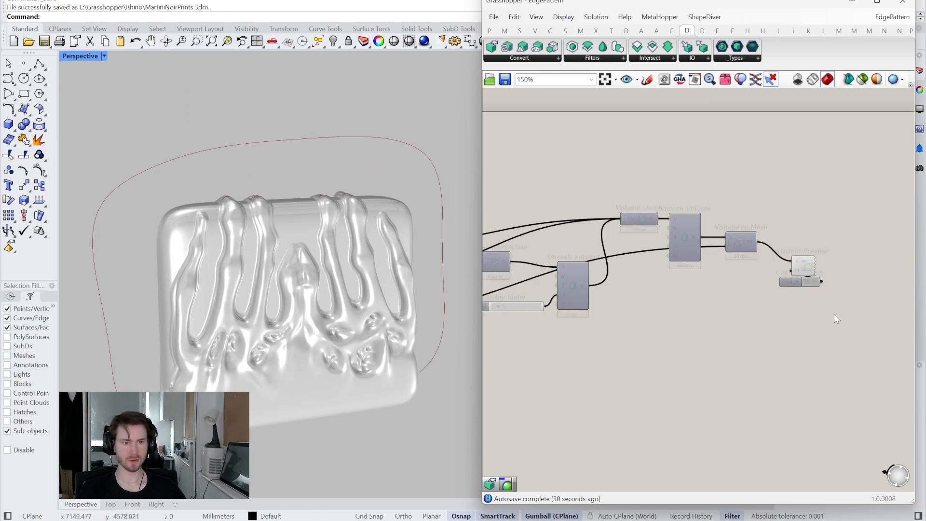
# - Turn off the preview of the clutch's Custom Preview component
pyautogui.rightClick(792, 244)
pyautogui.click(810, 263)
pyautogui.scroll(-4, 768, 267)
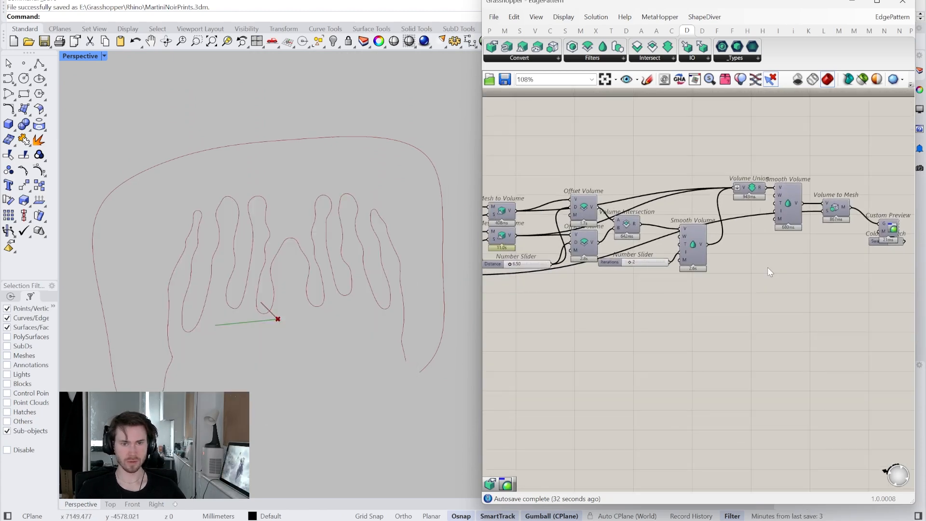
# - Lock the solver and paste a copy of the whole volume-blending component chain below the original
pyautogui.moveTo(864, 279); pyautogui.dragTo(513, 190)
pyautogui.moveTo(558, 269); pyautogui.dragTo(635, 225, button='right')
pyautogui.rightClick(646, 259)
pyautogui.click(662, 374)
pyautogui.moveTo(692, 348); pyautogui.dragTo(659, 219, button='right')
pyautogui.hotkey('ctrl', 'v')
pyautogui.moveTo(664, 268); pyautogui.dragTo(659, 276)
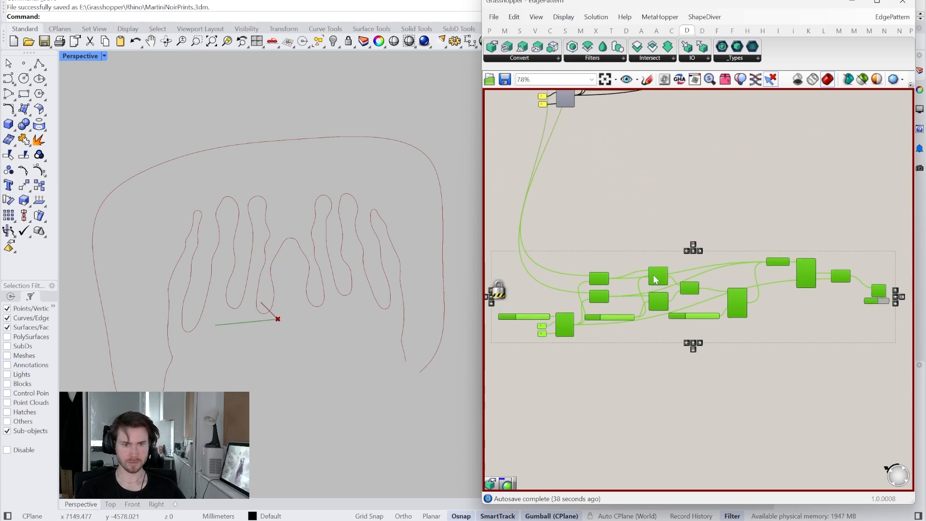
# - Copy the original SubD and Mesh from SubD components and paste them near the duplicated Mesh to Volume components
pyautogui.scroll(3, 563, 266)
pyautogui.moveTo(565, 270); pyautogui.dragTo(606, 241, button='right')
pyautogui.scroll(-4, 588, 207)
pyautogui.moveTo(594, 101); pyautogui.dragTo(680, 324, button='right')
pyautogui.scroll(2, 543, 136)
pyautogui.moveTo(543, 136); pyautogui.dragTo(557, 165, button='right')
pyautogui.moveTo(645, 156); pyautogui.dragTo(586, 191)
pyautogui.moveTo(586, 190); pyautogui.dragTo(546, 137, button='right')
pyautogui.hotkey('ctrl', 'c')
pyautogui.scroll(-5, 565, 138)
pyautogui.moveTo(619, 309); pyautogui.dragTo(603, 218, button='right')
pyautogui.scroll(6, 598, 215)
pyautogui.hotkey('ctrl', 'v')
pyautogui.scroll(4, 629, 276)
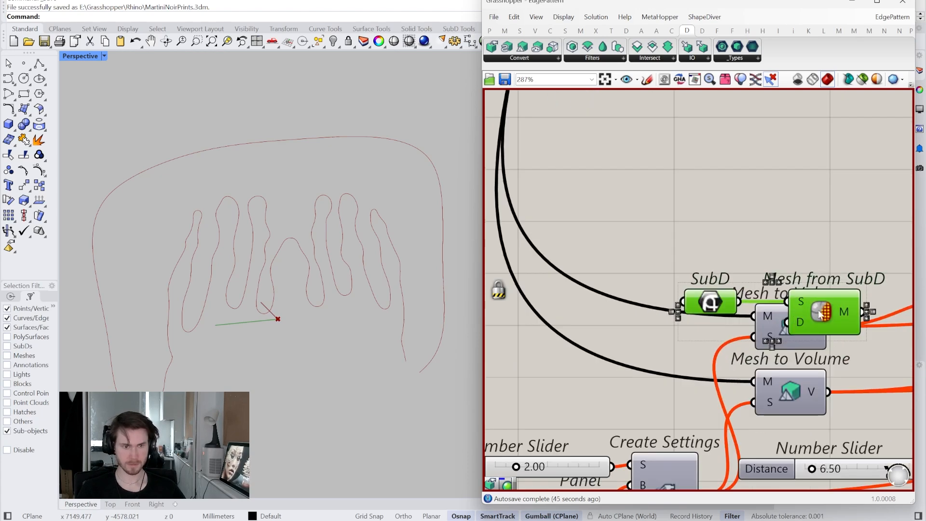
# - Place the pasted SubD pair before the upper Mesh to Volume and connect Mesh from SubD to its M input
pyautogui.moveTo(820, 313); pyautogui.dragTo(622, 312)
pyautogui.click(684, 250)
pyautogui.moveTo(689, 315); pyautogui.dragTo(755, 316)
pyautogui.moveTo(713, 279); pyautogui.dragTo(735, 272, button='right')
# - Duplicate the SubD and Mesh from SubD pair below and connect it to the M input of the lower Mesh to Volume
pyautogui.moveTo(735, 243); pyautogui.dragTo(523, 348)
pyautogui.keyDown('alt'); pyautogui.moveTo(640, 305); pyautogui.dragTo(625, 381); pyautogui.keyUp('alt')
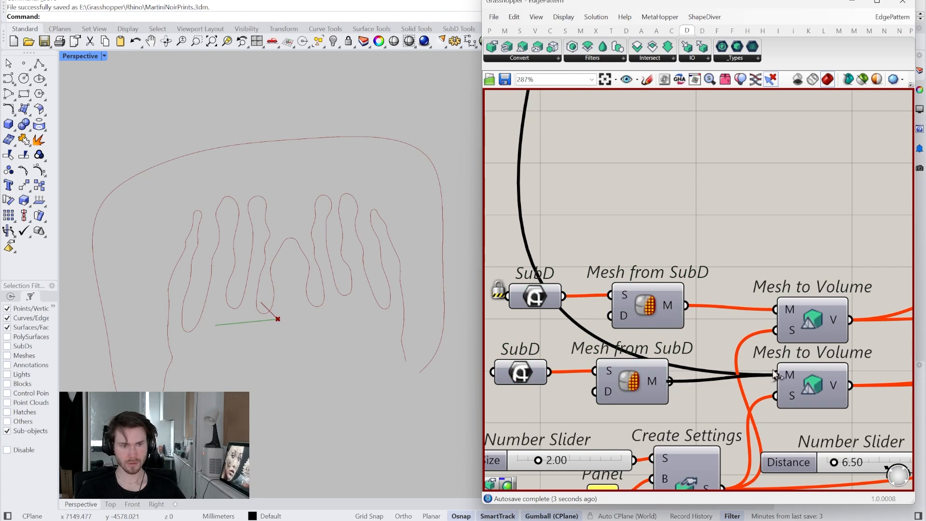
pyautogui.moveTo(773, 372); pyautogui.dragTo(775, 373)
pyautogui.scroll(-7, 588, 325)
pyautogui.scroll(6, 614, 326)
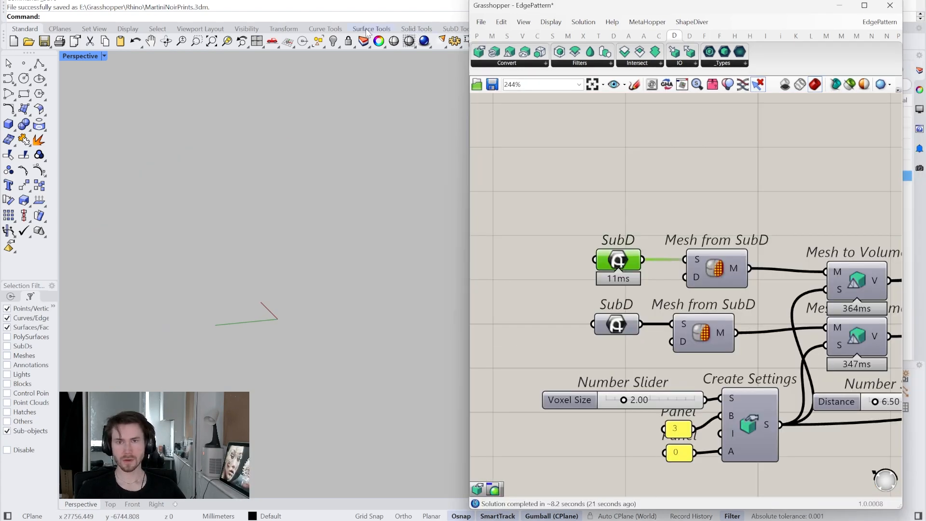
# - Create a SubD box around the origin with two faces per side and a height equal to its width
pyautogui.click(416, 30)
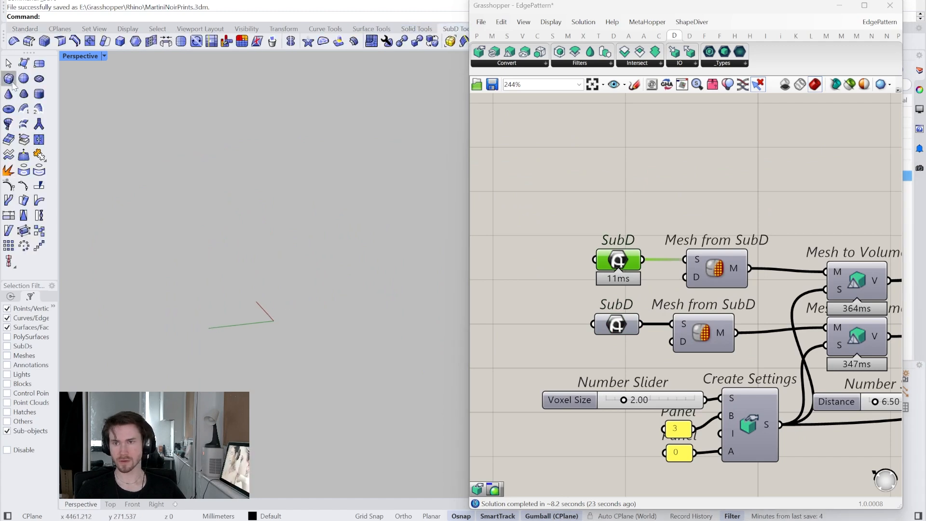
pyautogui.click(219, 346)
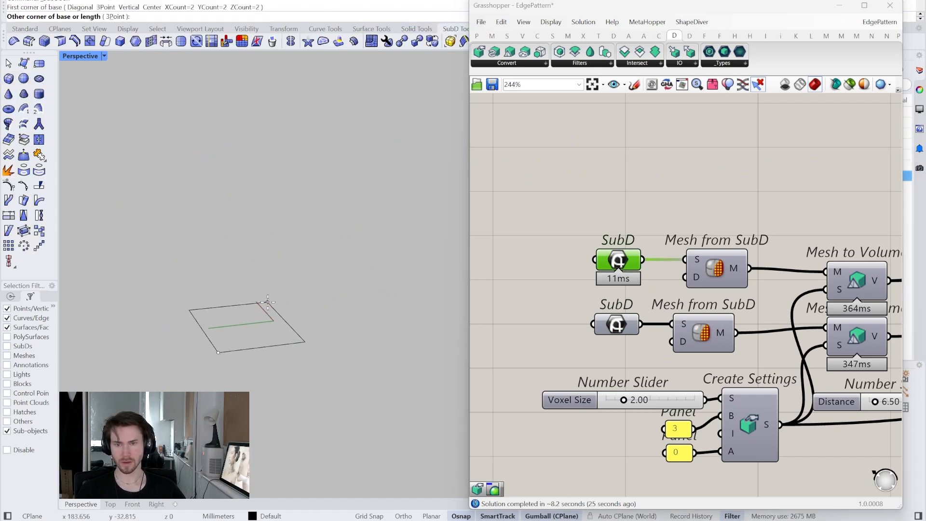
pyautogui.click(267, 302)
pyautogui.press('Return')
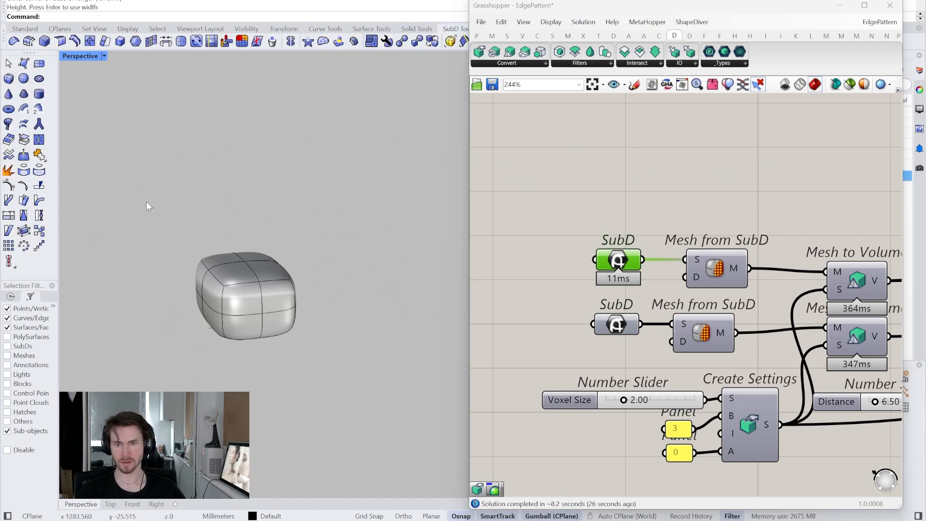
# - Create a quad-style SubD sphere beside the rounded box
pyautogui.click(24, 79)
pyautogui.click(365, 359)
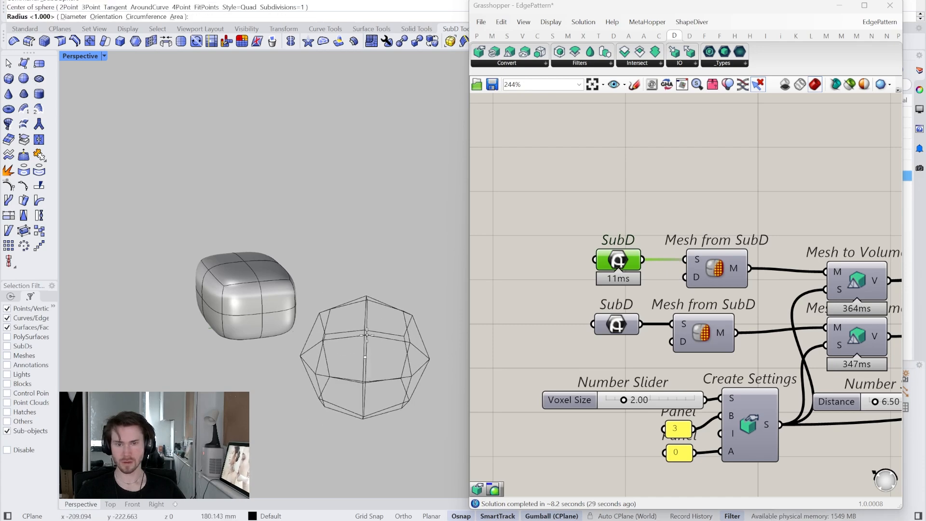
pyautogui.click(374, 342)
pyautogui.click(375, 343)
pyautogui.moveTo(375, 343); pyautogui.dragTo(260, 239, button='right')
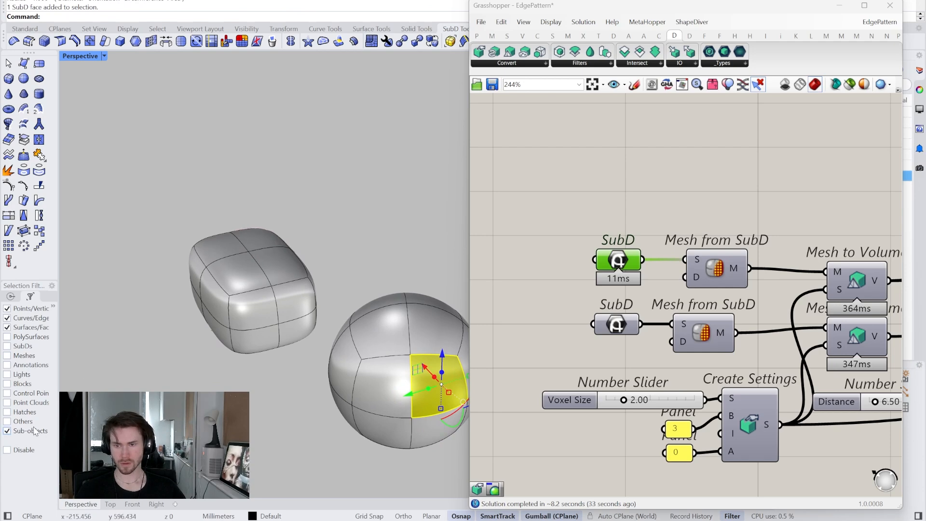
# - Disable the selection filter and scale the rounded SubD box up uniformly until it overlaps the sphere
pyautogui.click(265, 333)
pyautogui.moveTo(266, 337); pyautogui.dragTo(259, 313, button='right')
pyautogui.moveTo(258, 321); pyautogui.dragTo(257, 349)
pyautogui.moveTo(256, 332); pyautogui.dragTo(298, 280, button='right')
pyautogui.moveTo(299, 279); pyautogui.dragTo(315, 276)
pyautogui.moveTo(314, 277)
pyautogui.mouseDown(button='right')
pyautogui.moveTo(313, 291)
pyautogui.moveTo(305, 283)
pyautogui.moveTo(335, 269)
pyautogui.moveTo(305, 293)
pyautogui.moveTo(308, 286)
pyautogui.mouseUp(button='right')
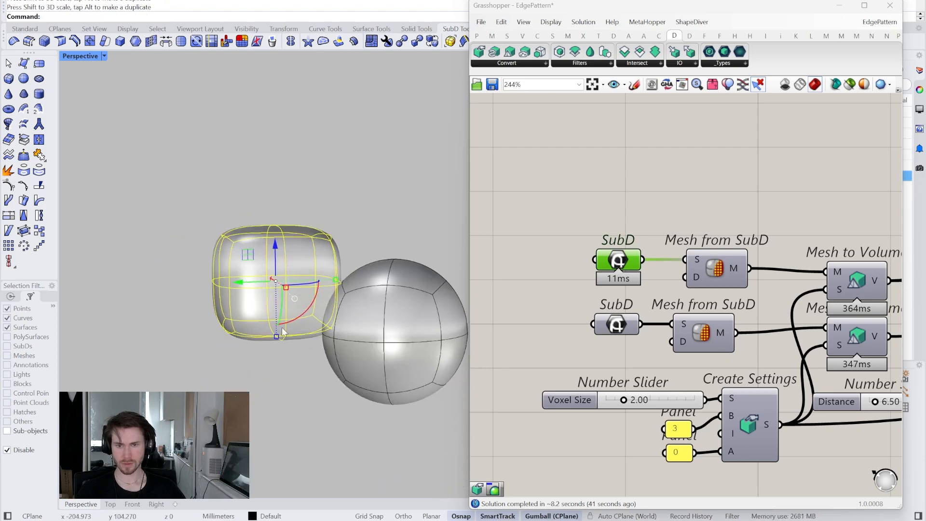
pyautogui.moveTo(277, 337); pyautogui.dragTo(295, 312, button='right')
pyautogui.moveTo(310, 288); pyautogui.dragTo(310, 262)
pyautogui.moveTo(311, 262); pyautogui.dragTo(280, 253, button='right')
# - Assign the rounded box to the upper duplicated SubD parameter and the sphere to the lower one
pyautogui.click(416, 196)
pyautogui.click(280, 253)
pyautogui.rightClick(616, 260)
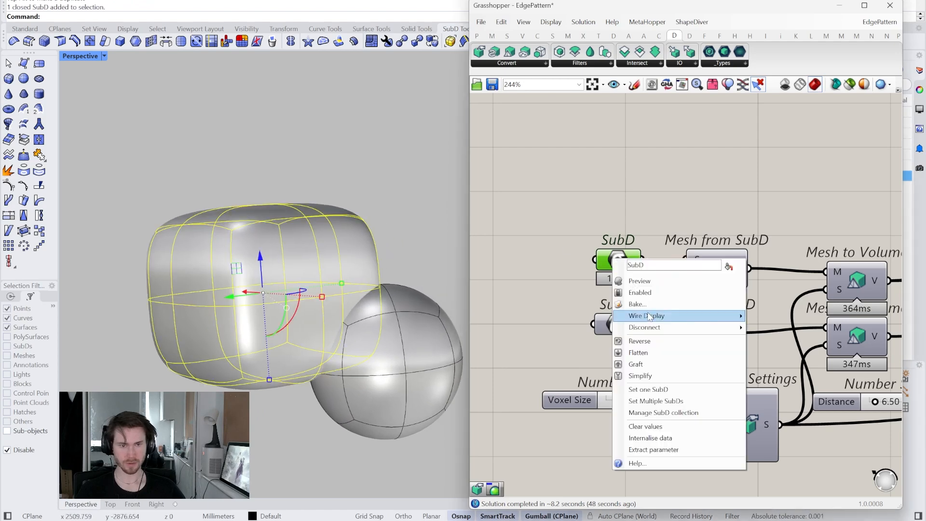
pyautogui.click(649, 389)
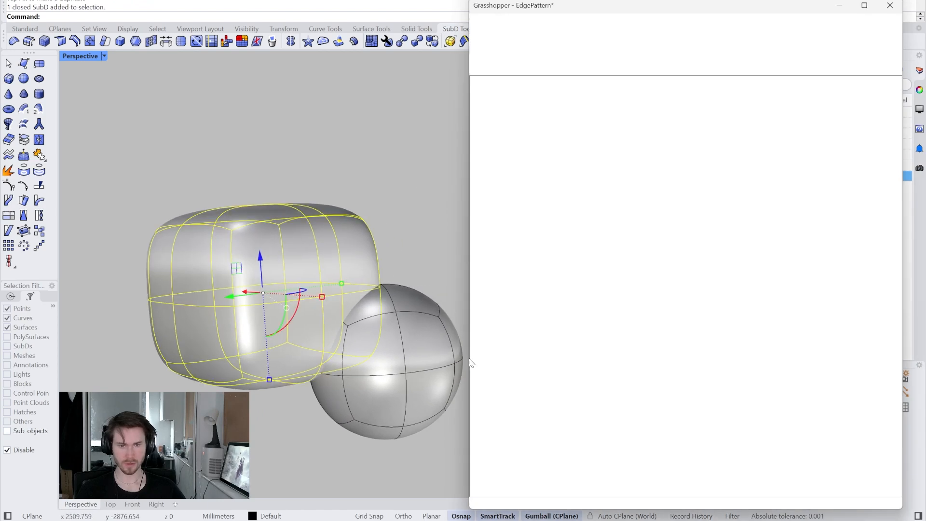
pyautogui.click(398, 332)
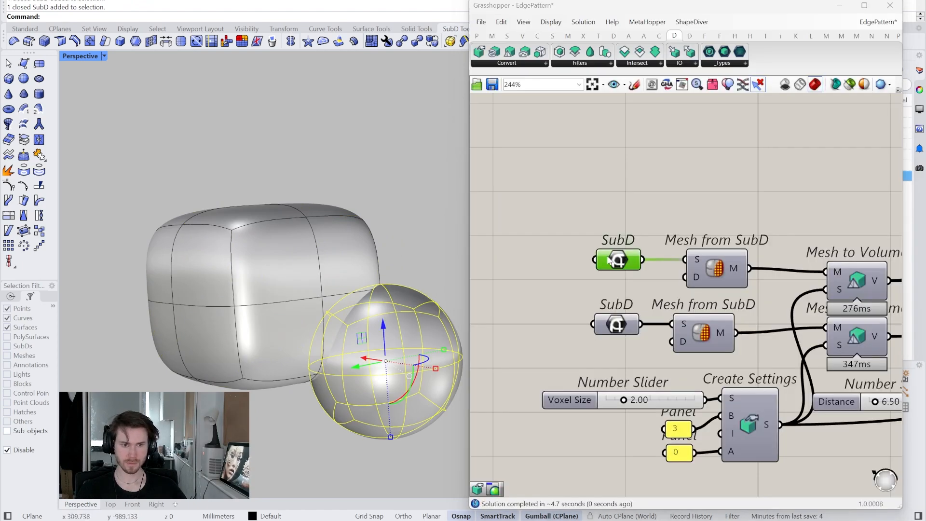
pyautogui.rightClick(621, 330)
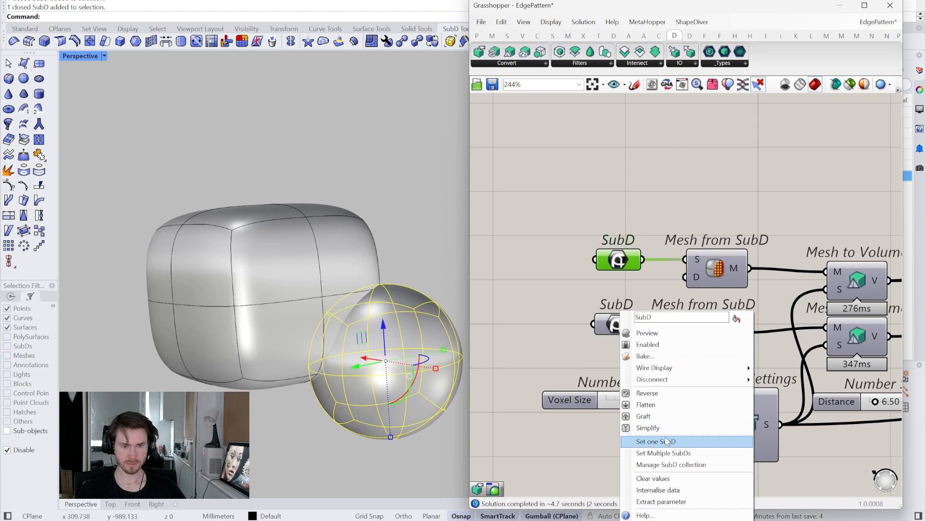
pyautogui.click(652, 442)
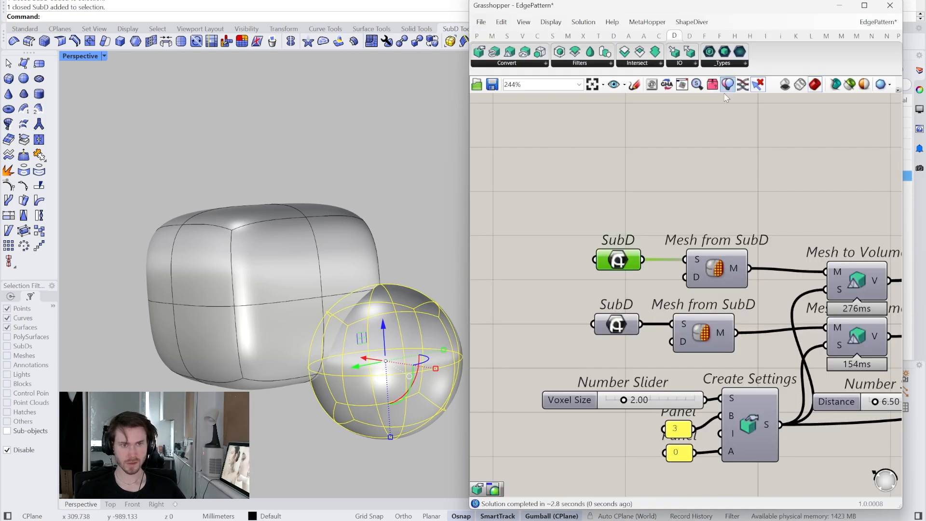
# - Hide the source box and sphere and turn on the preview of the duplicated Custom Preview component
pyautogui.click(381, 184)
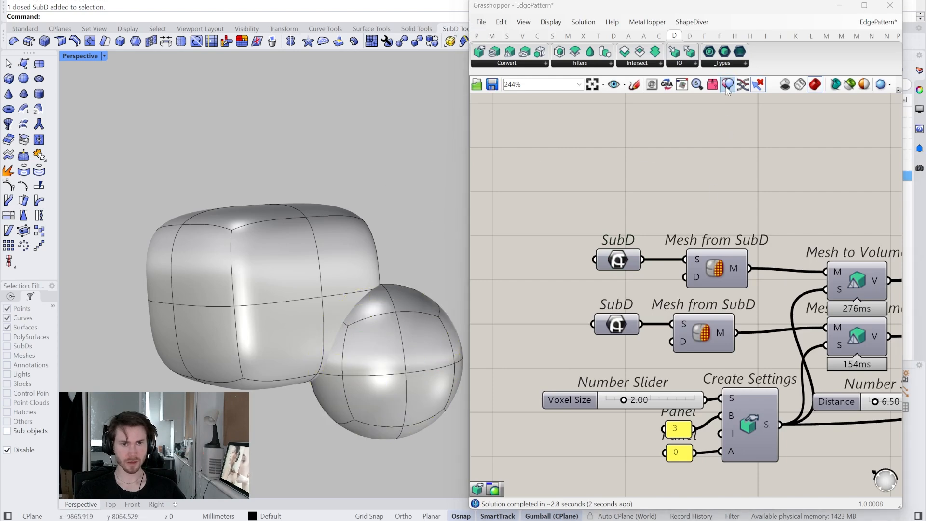
pyautogui.click(726, 91)
pyautogui.moveTo(691, 186); pyautogui.dragTo(659, 188, button='right')
pyautogui.scroll(-5, 652, 248)
pyautogui.moveTo(651, 247); pyautogui.dragTo(500, 269, button='right')
pyautogui.moveTo(859, 285); pyautogui.dragTo(779, 289, button='right')
pyautogui.scroll(5, 779, 289)
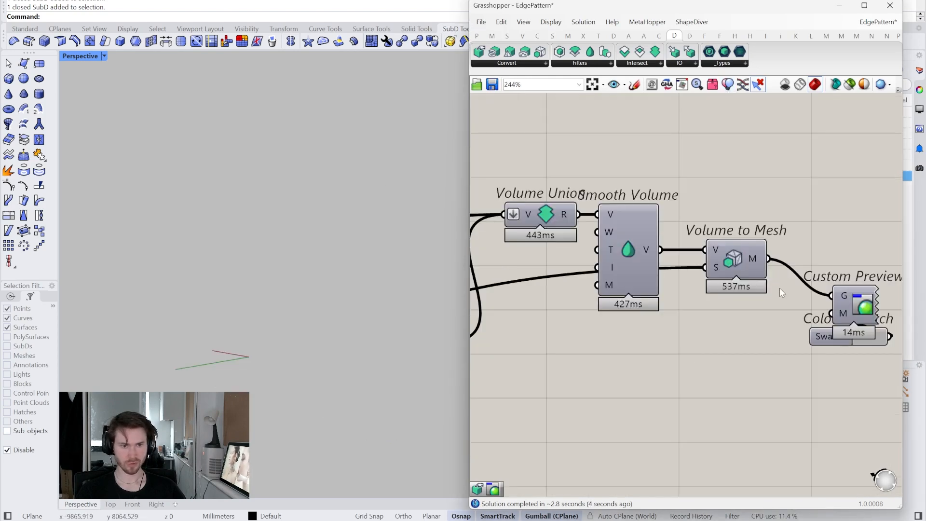
pyautogui.rightClick(860, 308)
pyautogui.click(815, 324)
# - Examine the seam where the rounded box and sphere blend, along with the components that control it
pyautogui.scroll(5, 434, 303)
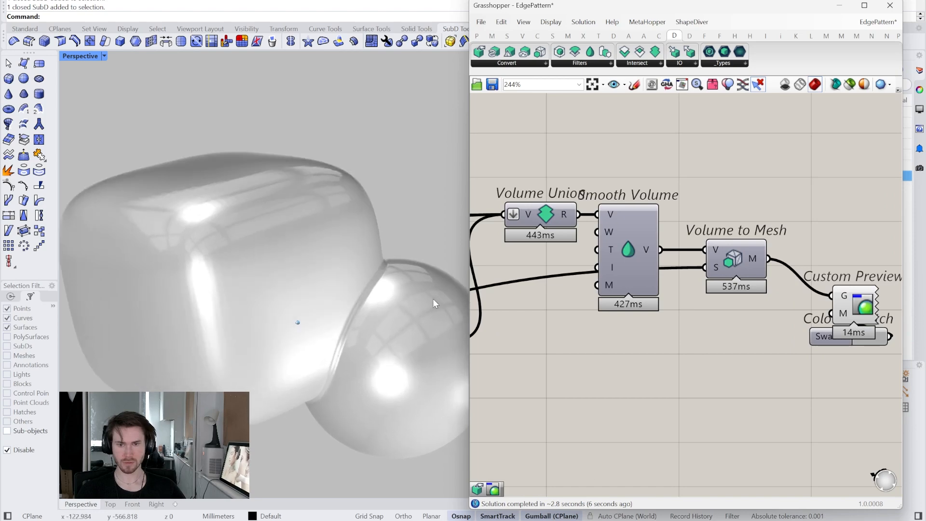
pyautogui.scroll(-2, 432, 299)
pyautogui.scroll(-5, 569, 313)
pyautogui.moveTo(506, 343); pyautogui.dragTo(746, 357, button='right')
pyautogui.scroll(5, 690, 356)
pyautogui.scroll(-2, 689, 356)
pyautogui.moveTo(652, 362); pyautogui.dragTo(748, 358, button='right')
pyautogui.moveTo(670, 363); pyautogui.dragTo(708, 361, button='right')
pyautogui.moveTo(337, 305); pyautogui.dragTo(337, 305, button='right')
pyautogui.scroll(3, 640, 371)
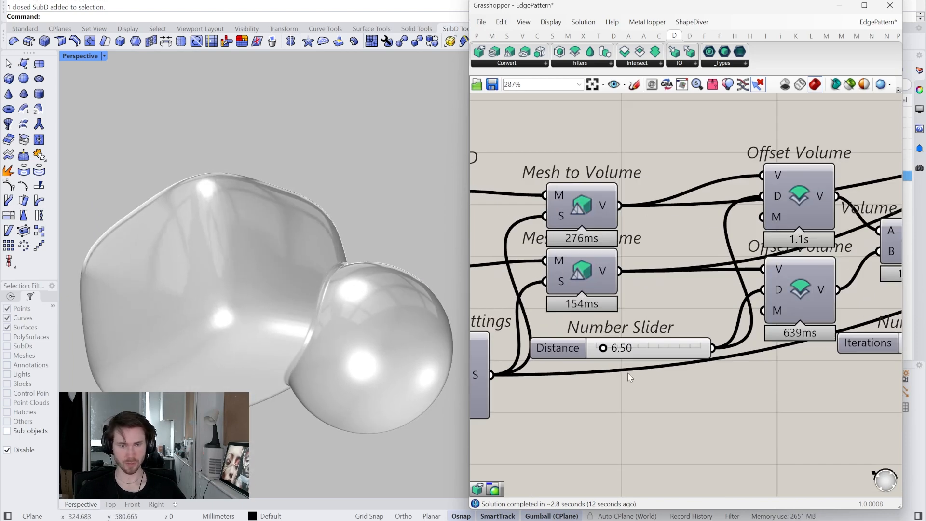
# - Set the Voxel Size slider feeding the duplicated Create Settings to 4
pyautogui.moveTo(650, 358); pyautogui.dragTo(784, 348, button='right')
pyautogui.scroll(-3, 776, 352)
pyautogui.moveTo(577, 383); pyautogui.dragTo(658, 381, button='right')
pyautogui.scroll(3, 673, 363)
pyautogui.doubleClick(684, 346)
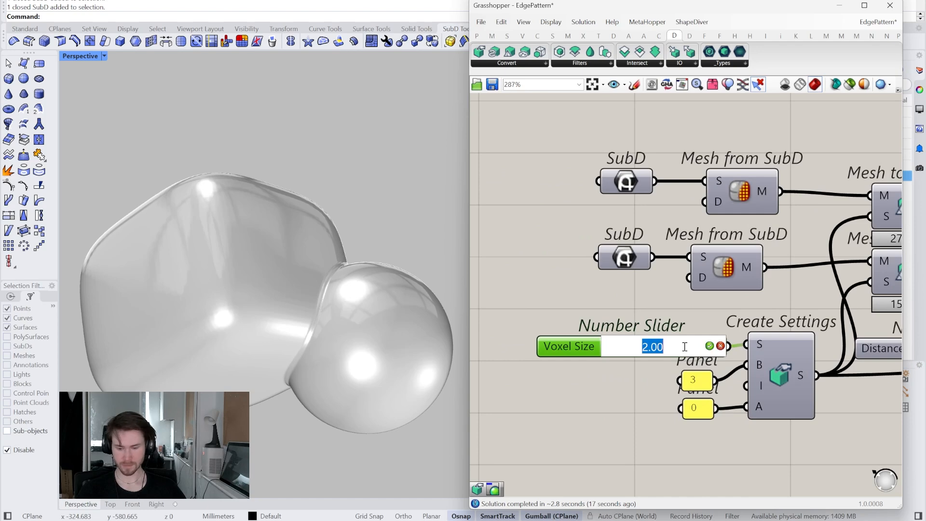
pyautogui.write('4')
pyautogui.press('Return')
# - Set the Distance slider of the duplicated Offset Volume components to 20
pyautogui.scroll(-4, 707, 365)
pyautogui.scroll(5, 701, 372)
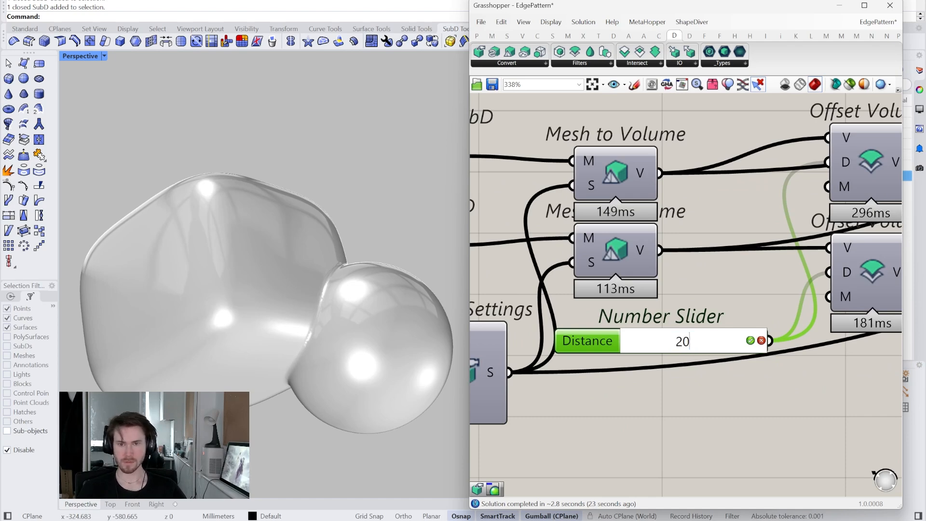
pyautogui.press('Return')
# - Increase the Iterations slider driving the duplicated Smooth Volume after Volume Intersection
pyautogui.scroll(-2, 812, 391)
pyautogui.moveTo(813, 390); pyautogui.dragTo(743, 409, button='right')
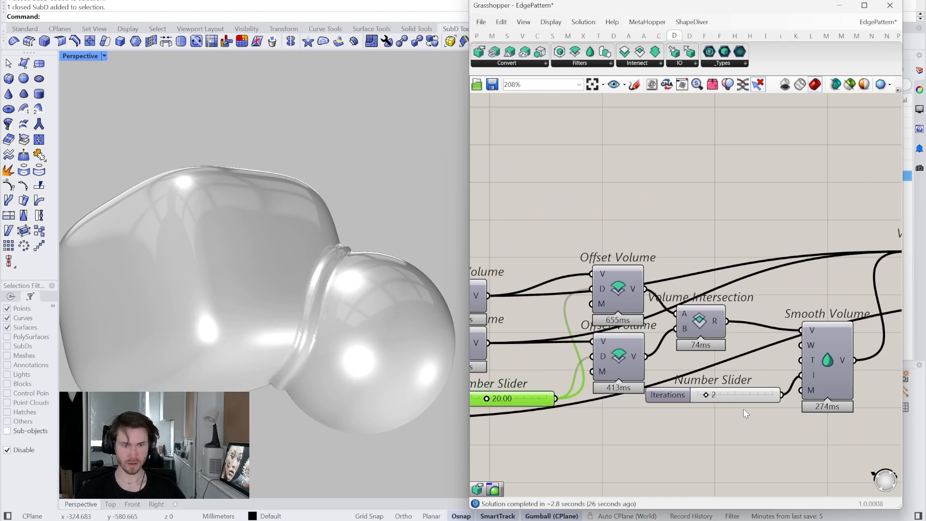
pyautogui.scroll(3, 745, 414)
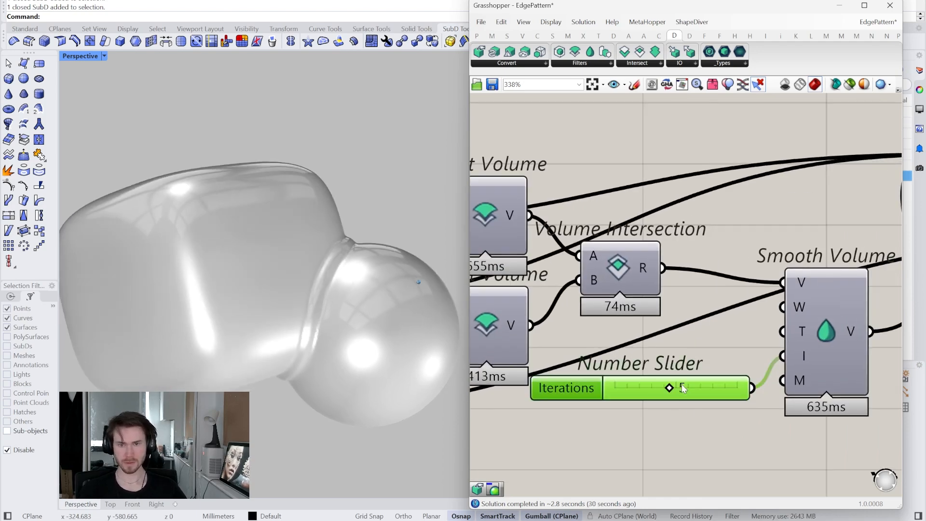
pyautogui.moveTo(580, 406); pyautogui.dragTo(767, 397, button='right')
# - Set the Distance slider driving both duplicated Offset Volume components to 30
pyautogui.scroll(-2, 697, 410)
pyautogui.moveTo(697, 410); pyautogui.dragTo(759, 399, button='right')
pyautogui.scroll(3, 647, 386)
pyautogui.doubleClick(645, 384)
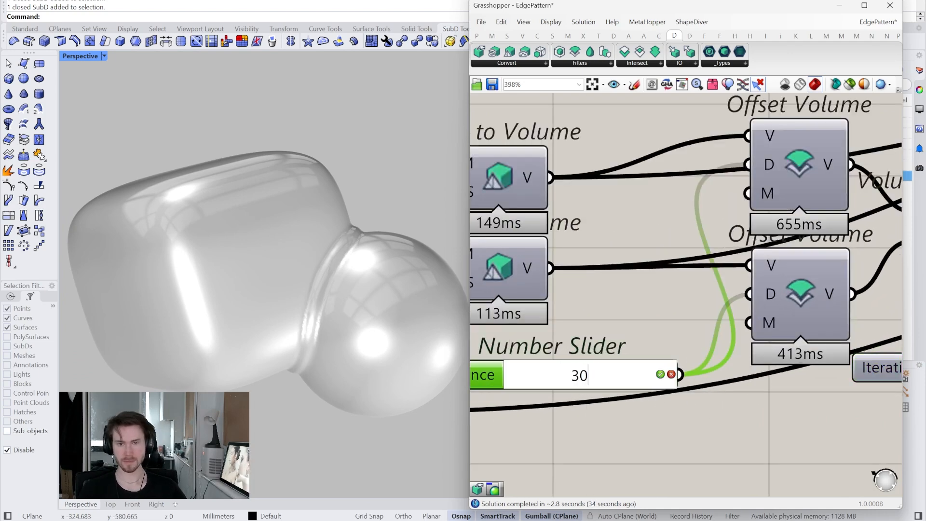
pyautogui.press('Return')
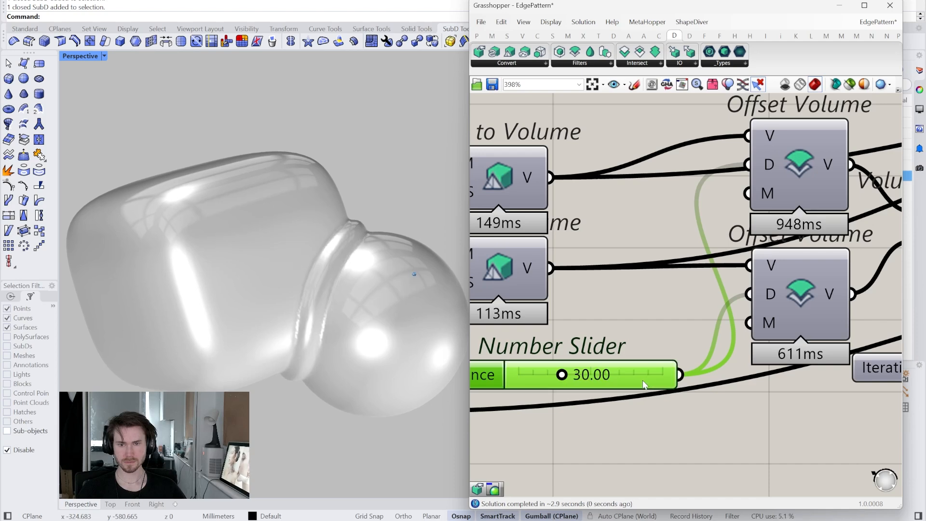
# - Set a new integer value for the Type input of the Smooth Volume after Volume Union
pyautogui.scroll(-3, 643, 384)
pyautogui.moveTo(806, 383); pyautogui.dragTo(638, 390, button='right')
pyautogui.scroll(1, 752, 385)
pyautogui.moveTo(751, 385); pyautogui.dragTo(547, 385, button='right')
pyautogui.scroll(-1, 575, 393)
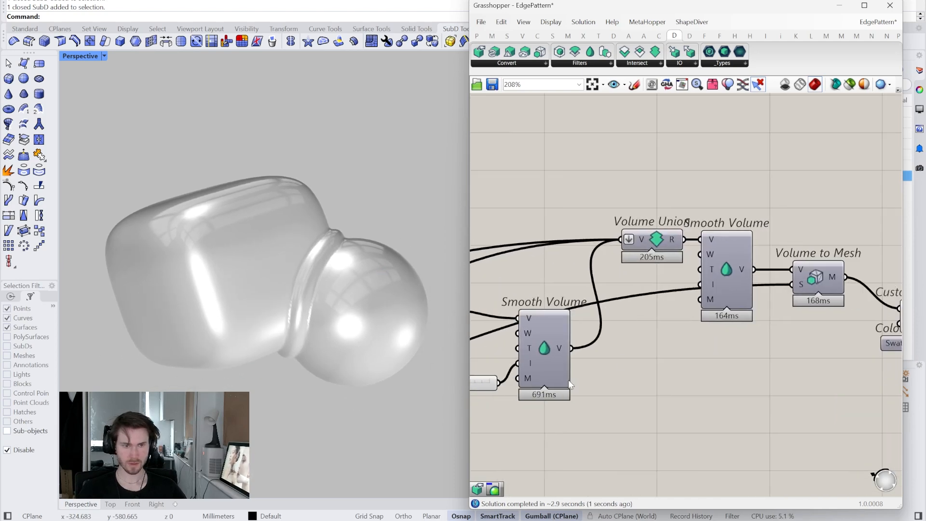
pyautogui.rightClick(710, 273)
pyautogui.moveTo(752, 376)
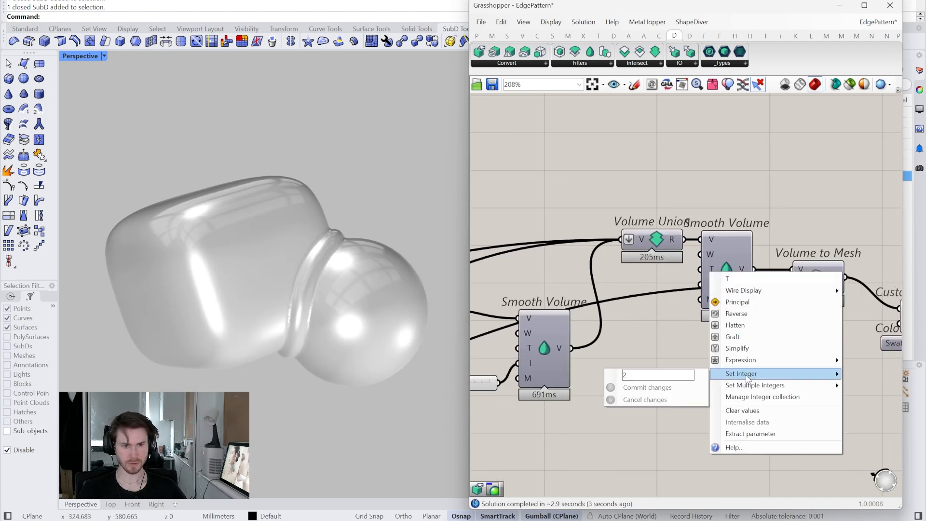
pyautogui.click(669, 388)
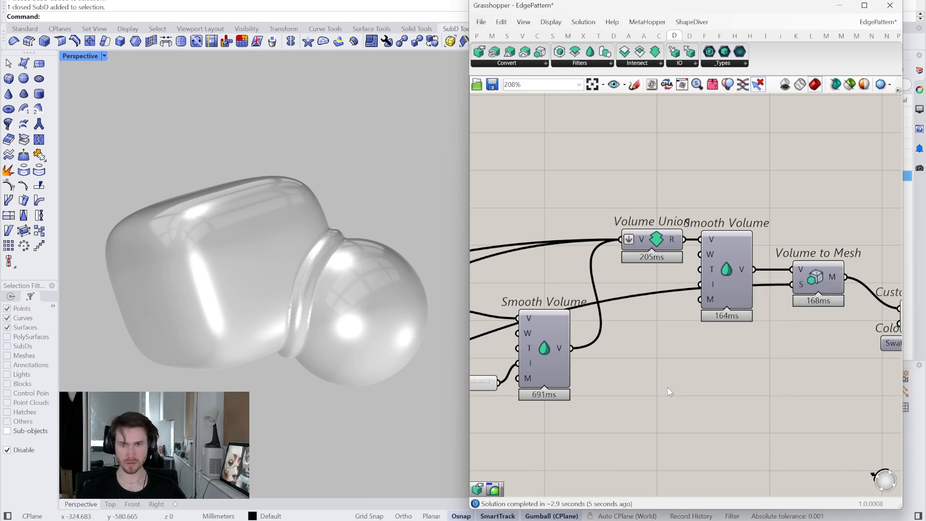
# - Add a Number Slider at 5 feeding the Iterations input of the Smooth Volume after Volume Union, and inspect the blended mesh
pyautogui.moveTo(664, 388); pyautogui.dragTo(683, 385, button='right')
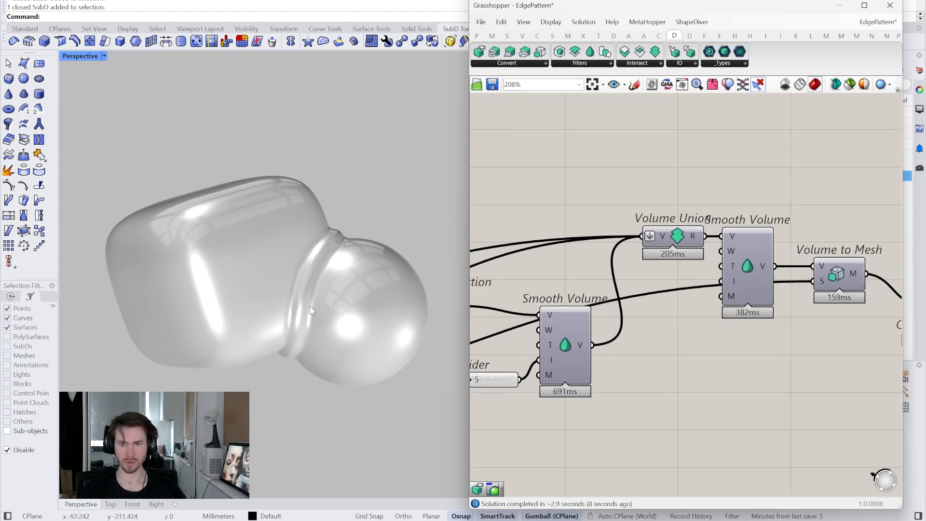
pyautogui.scroll(3, 312, 294)
pyautogui.moveTo(492, 383); pyautogui.dragTo(547, 372, button='right')
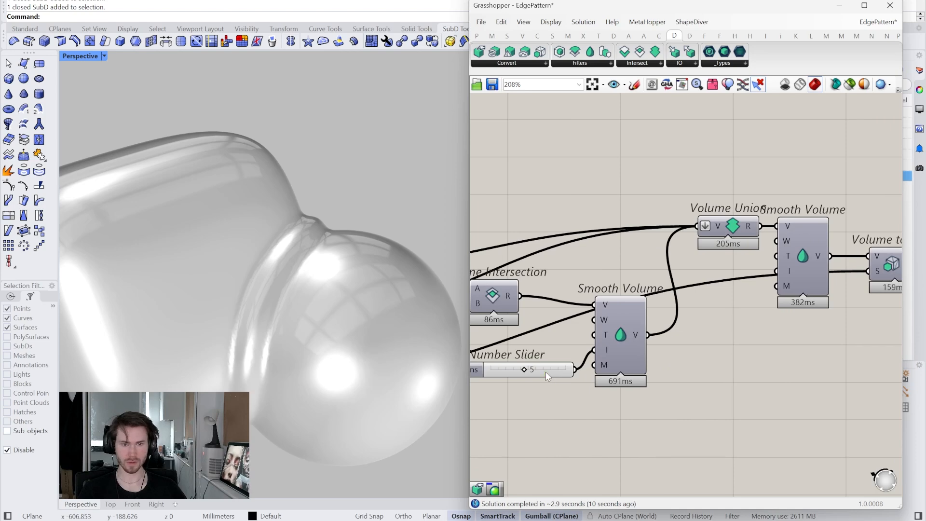
pyautogui.keyDown('alt'); pyautogui.moveTo(548, 375); pyautogui.dragTo(773, 332); pyautogui.keyUp('alt')
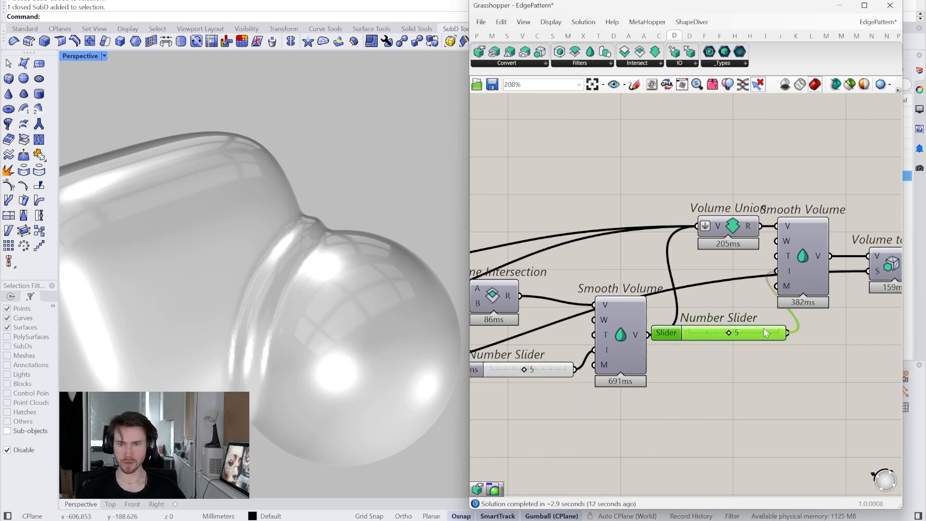
pyautogui.moveTo(338, 289); pyautogui.dragTo(294, 220, button='right')
pyautogui.scroll(2, 338, 280)
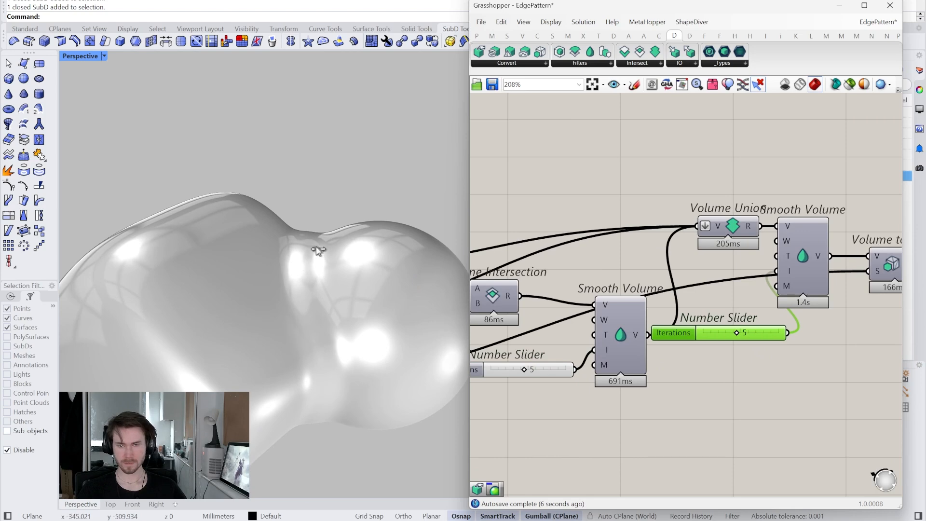
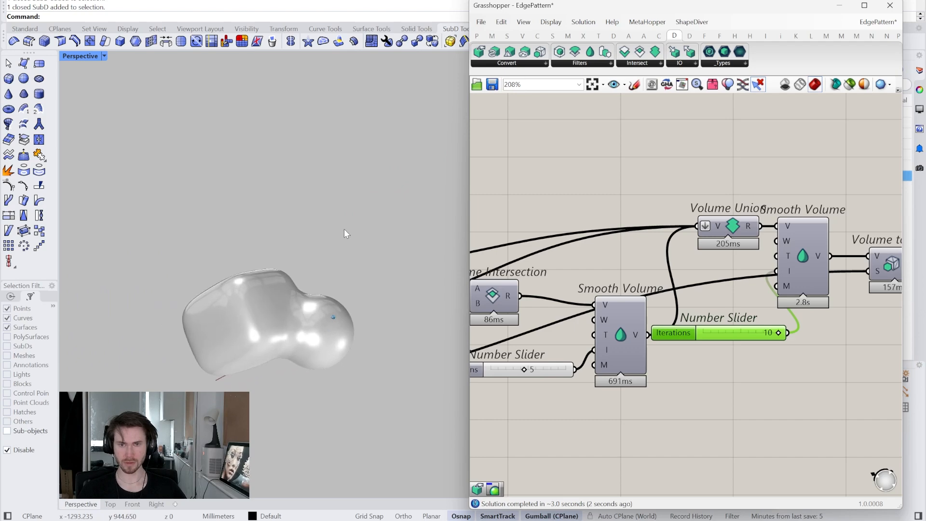
# - Set the Iterations slider of the Smooth Volume after Volume Union to 3
pyautogui.doubleClick(742, 333)
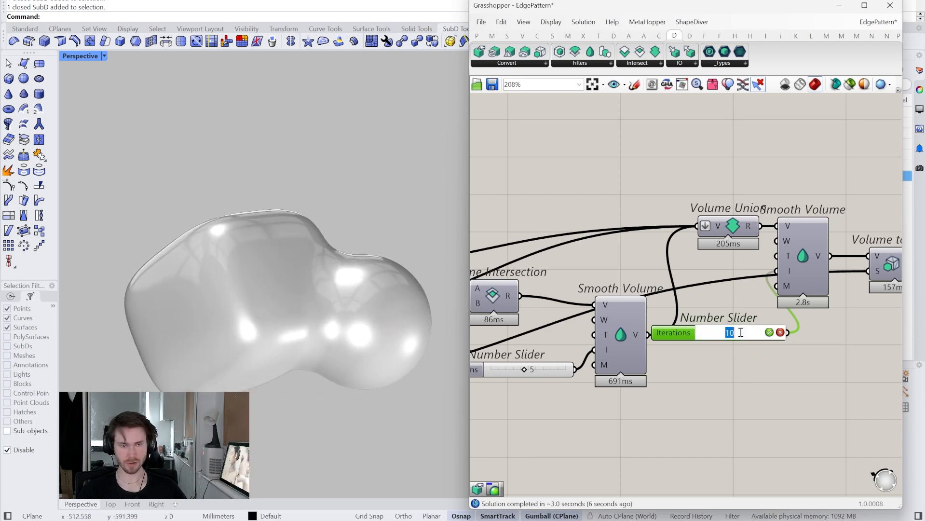
pyautogui.press('Return')
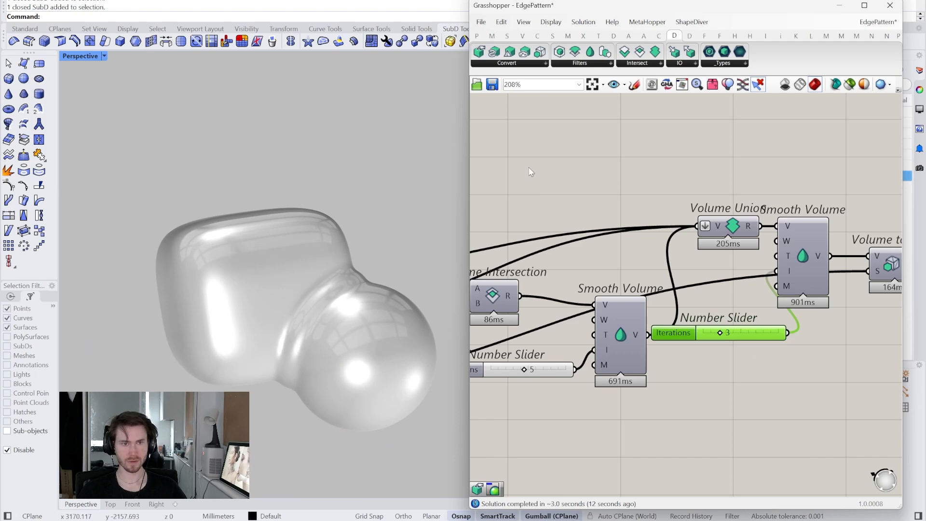
# - Duplicate the SubD sphere and position the copy at the upper back corner of the blended box
pyautogui.moveTo(642, 240); pyautogui.dragTo(803, 226, button='right')
pyautogui.moveTo(581, 232); pyautogui.dragTo(619, 242, button='right')
pyautogui.moveTo(757, 247); pyautogui.dragTo(717, 275, button='right')
pyautogui.moveTo(511, 327); pyautogui.dragTo(635, 321, button='right')
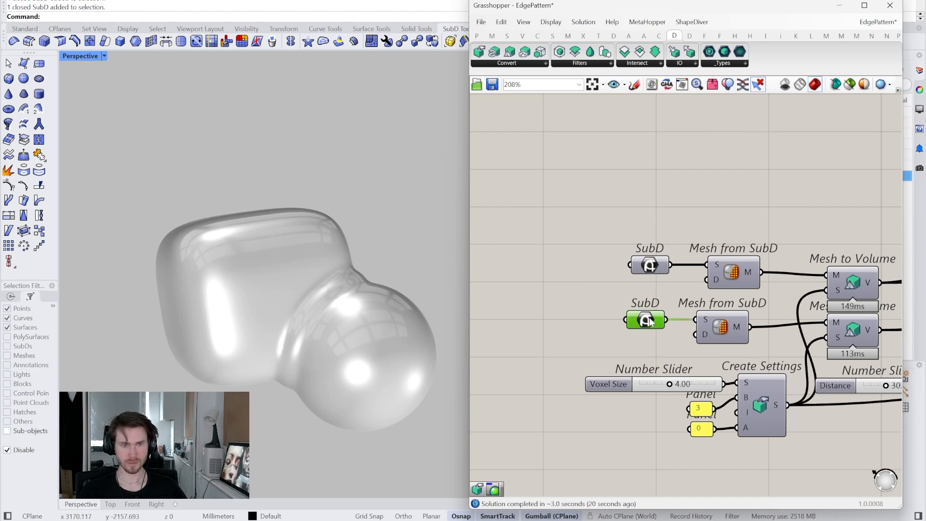
pyautogui.rightClick(727, 86)
pyautogui.click(385, 355)
pyautogui.moveTo(385, 354); pyautogui.dragTo(321, 328, button='right')
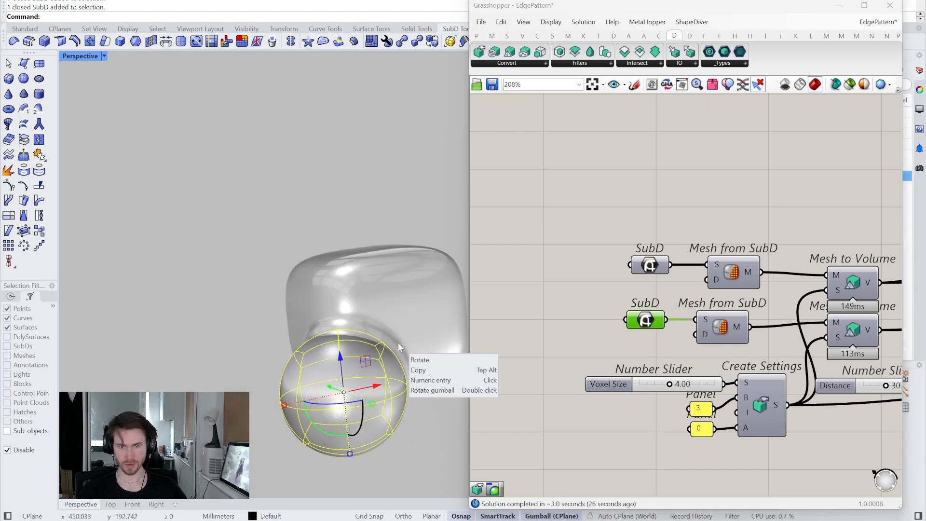
pyautogui.moveTo(366, 360); pyautogui.dragTo(435, 217)
pyautogui.moveTo(435, 217); pyautogui.dragTo(392, 299, button='right')
pyautogui.keyDown('shift'); pyautogui.moveTo(406, 308); pyautogui.dragTo(410, 288); pyautogui.keyUp('shift')
pyautogui.moveTo(410, 289); pyautogui.dragTo(409, 285, button='right')
# - Duplicate the upper sphere onto the opposite corner of the box and scale that copy up to a large sphere
pyautogui.moveTo(429, 251); pyautogui.dragTo(246, 278)
pyautogui.press('alt')
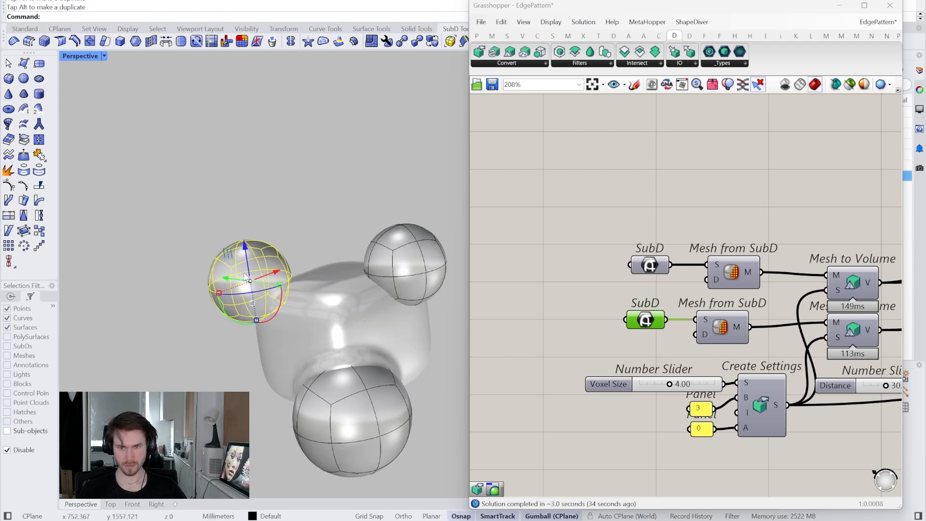
pyautogui.keyDown('shift'); pyautogui.moveTo(256, 323); pyautogui.dragTo(253, 363); pyautogui.keyUp('shift')
pyautogui.moveTo(254, 363); pyautogui.dragTo(225, 300, button='right')
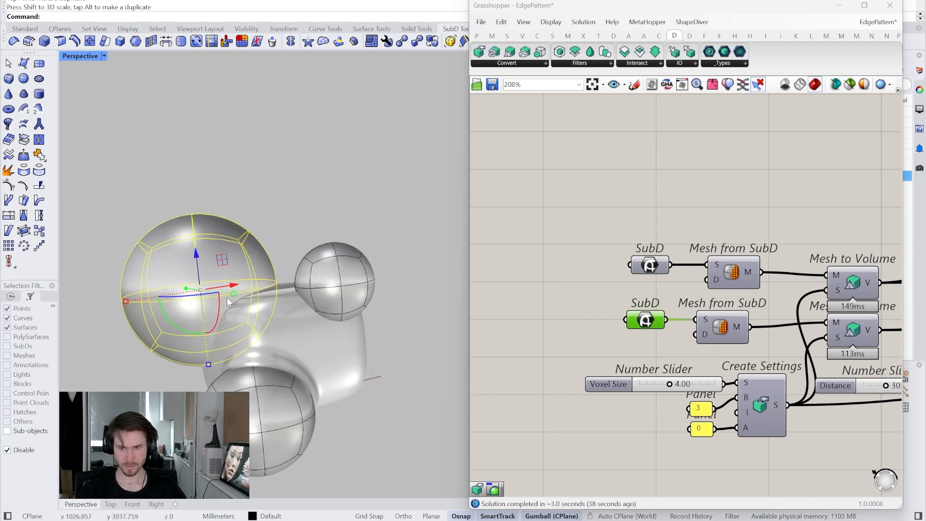
# - Duplicate a small sphere and place the copy against the side of the box, below the upper small sphere
pyautogui.moveTo(225, 300); pyautogui.dragTo(370, 276)
pyautogui.press('alt')
pyautogui.moveTo(341, 232); pyautogui.dragTo(362, 353)
pyautogui.keyDown('shift'); pyautogui.moveTo(363, 446); pyautogui.dragTo(358, 411); pyautogui.keyUp('shift')
pyautogui.moveTo(424, 376); pyautogui.dragTo(341, 279, button='right')
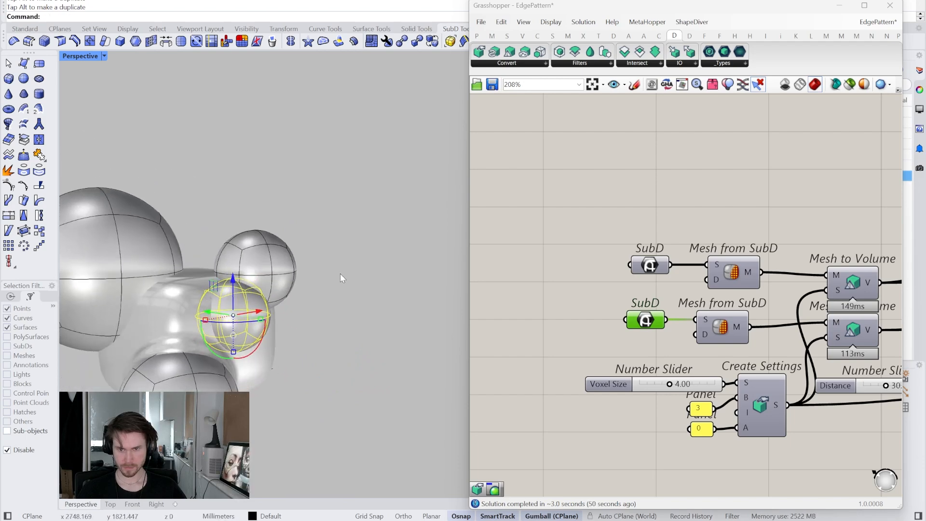
# - Select all four SubD spheres and assign them to the lower SubD parameter as multiple SubDs
pyautogui.click(340, 273)
pyautogui.moveTo(366, 282); pyautogui.dragTo(366, 280, button='right')
pyautogui.click(364, 381)
pyautogui.keyDown('shift'); pyautogui.click(378, 288); pyautogui.keyUp('shift')
pyautogui.keyDown('shift'); pyautogui.click(382, 230); pyautogui.keyUp('shift')
pyautogui.keyDown('shift'); pyautogui.click(273, 227); pyautogui.keyUp('shift')
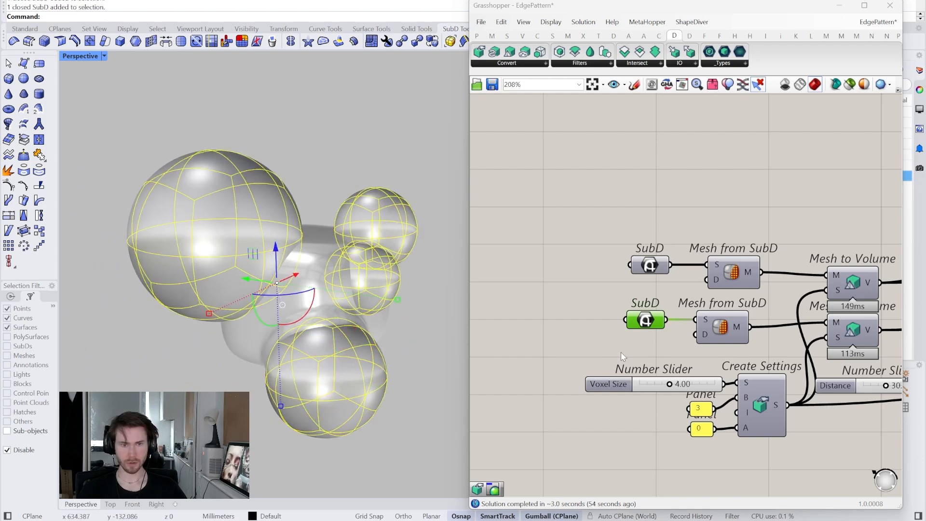
pyautogui.rightClick(649, 324)
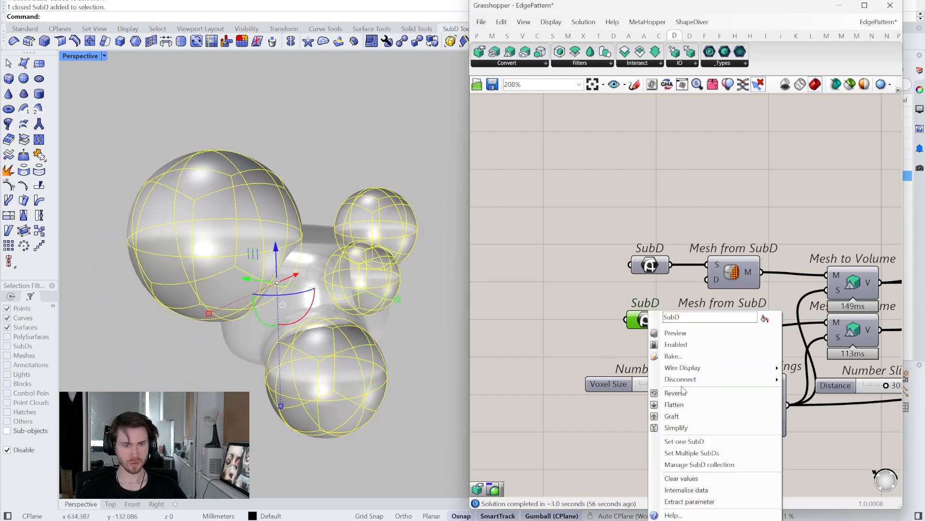
pyautogui.click(705, 451)
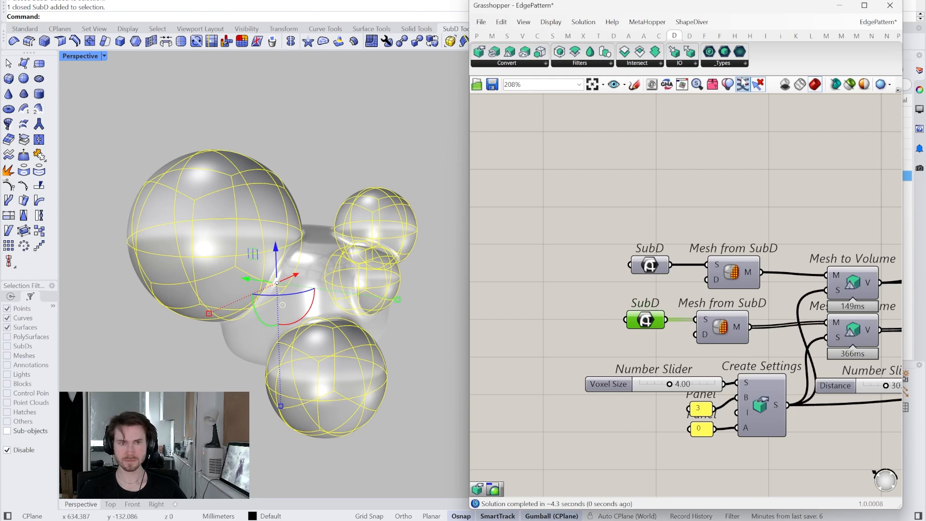
# - Inspect the blended spheres, then preview only selected components to check the smoothed intersection and Volume Intersection
pyautogui.scroll(5, 372, 158)
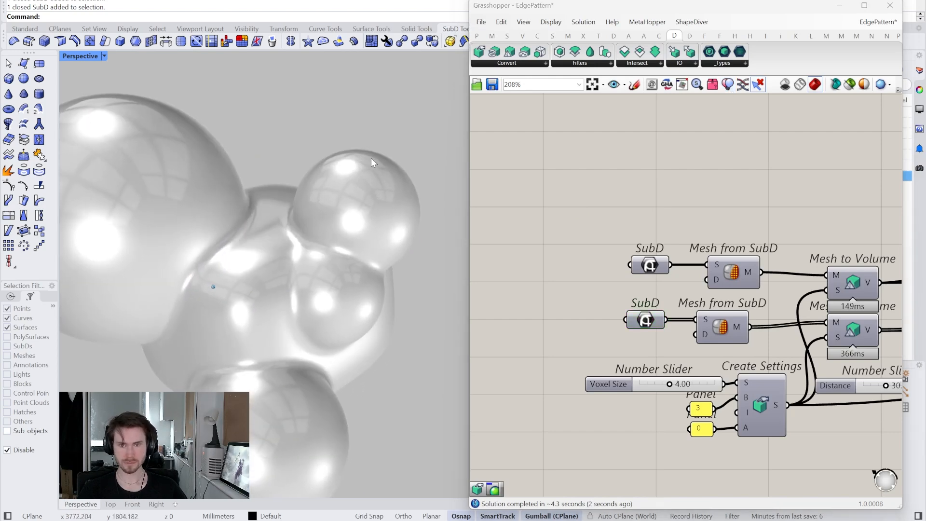
pyautogui.scroll(-3, 616, 333)
pyautogui.moveTo(815, 354); pyautogui.dragTo(590, 355, button='right')
pyautogui.scroll(4, 758, 335)
pyautogui.moveTo(758, 335); pyautogui.dragTo(714, 333, button='right')
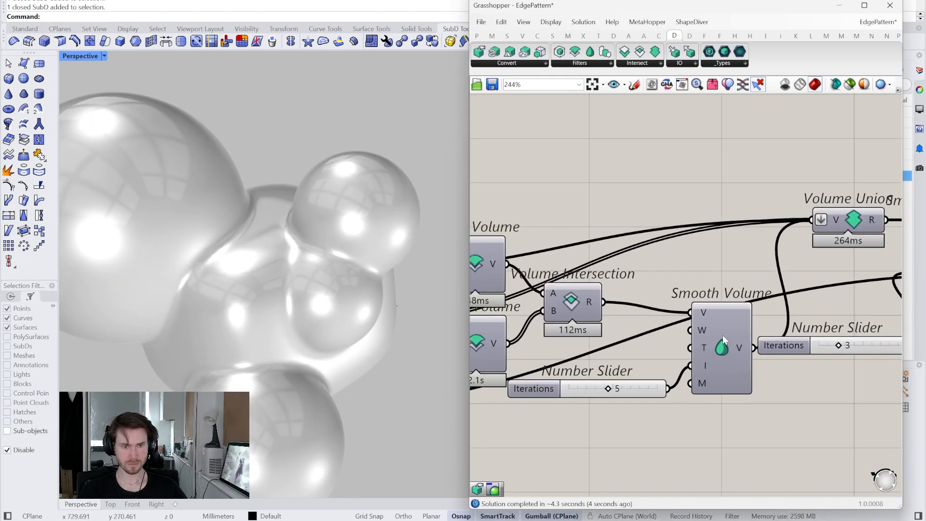
pyautogui.rightClick(723, 335)
pyautogui.click(723, 330)
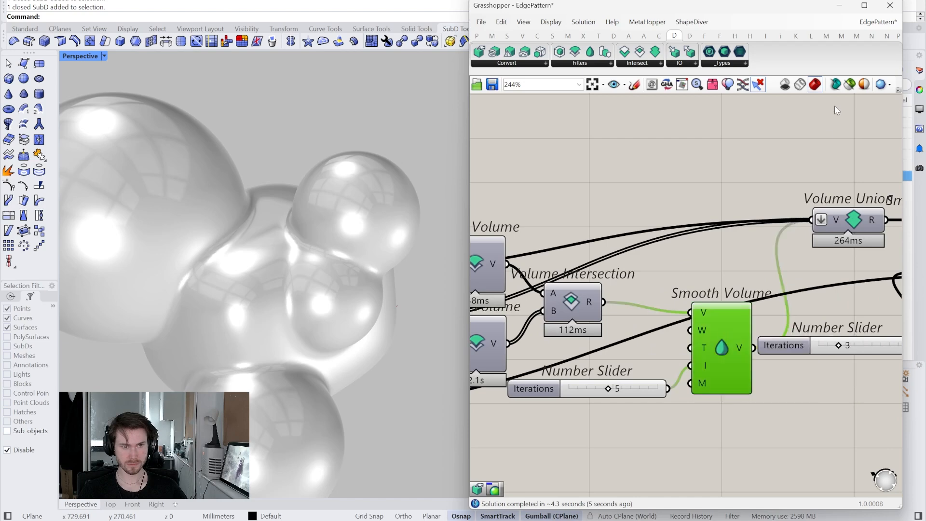
pyautogui.click(850, 85)
pyautogui.click(564, 308)
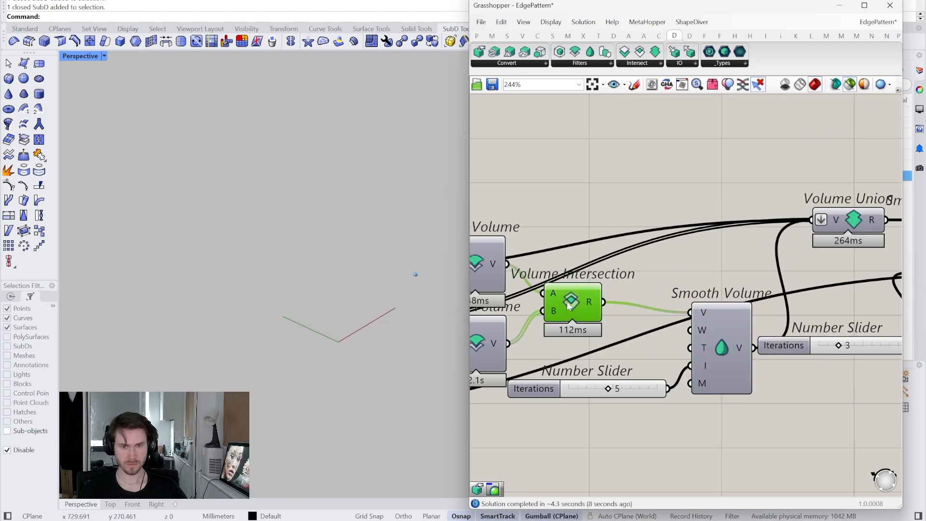
# - Examine the lower Offset Volume, the Volume Intersection B input and the lower Mesh to Volume output
pyautogui.moveTo(564, 309); pyautogui.dragTo(660, 299, button='right')
pyautogui.click(571, 254)
pyautogui.click(569, 334)
pyautogui.moveTo(569, 335); pyautogui.dragTo(630, 326, button='right')
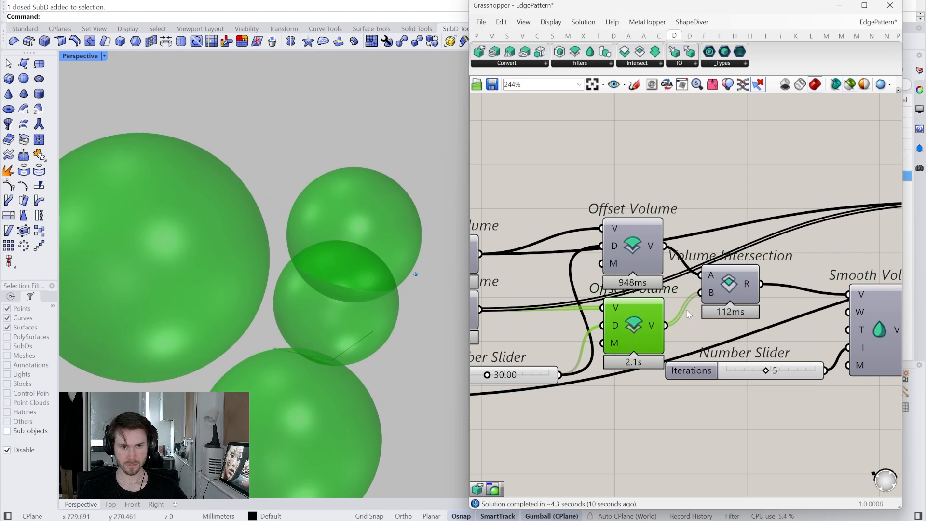
pyautogui.moveTo(712, 298)
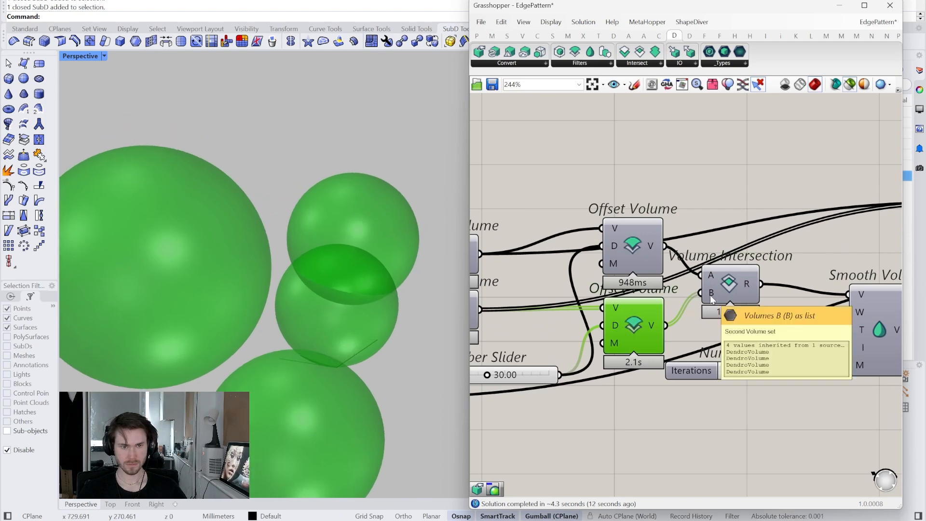
pyautogui.moveTo(491, 323); pyautogui.dragTo(638, 306, button='right')
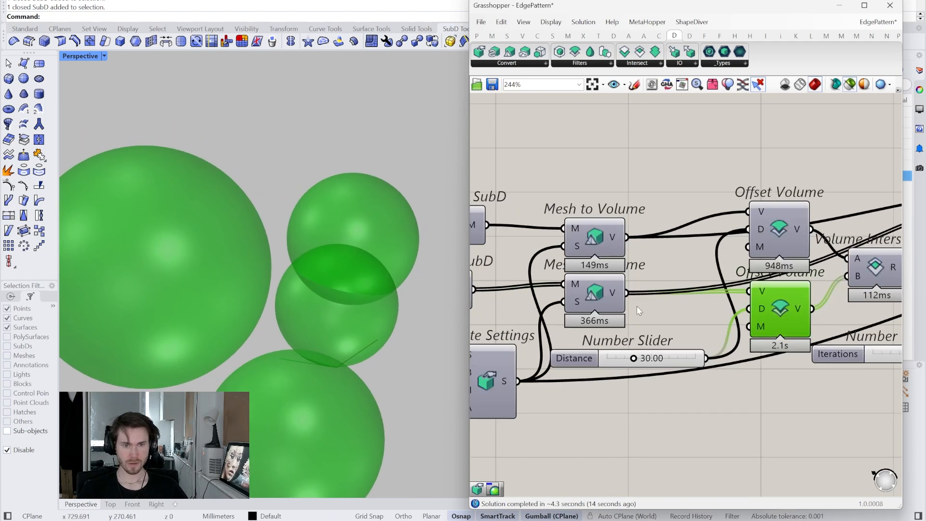
pyautogui.moveTo(615, 295)
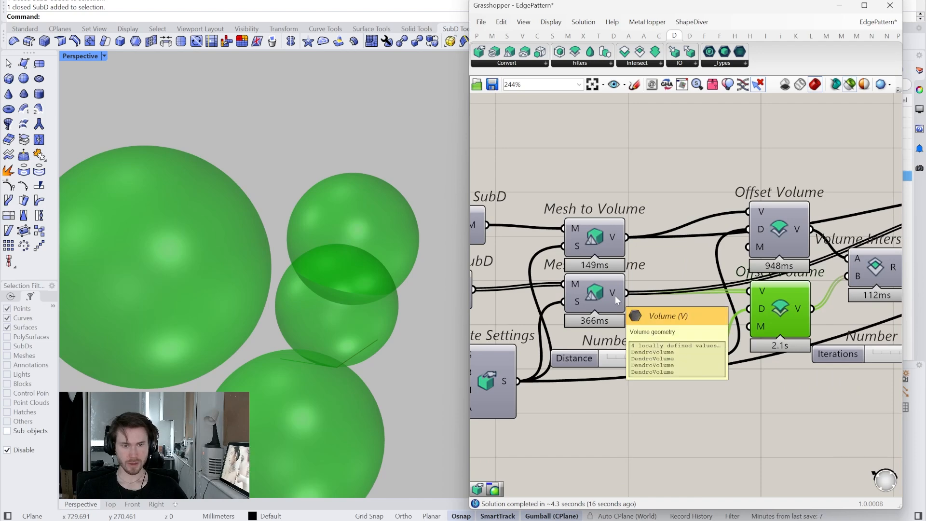
pyautogui.moveTo(615, 295); pyautogui.dragTo(649, 303, button='right')
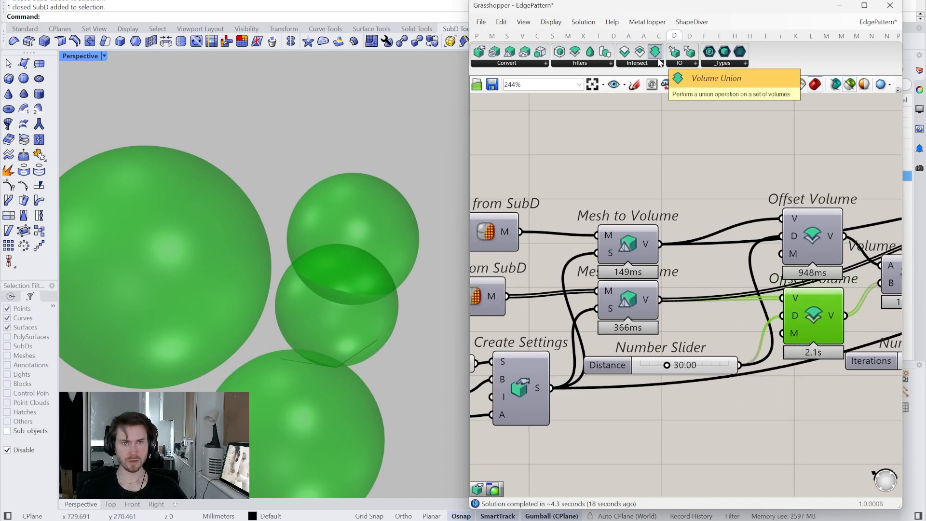
# - Add a Mesh Join component and feed it from the lower Mesh from SubD output
pyautogui.moveTo(655, 52); pyautogui.dragTo(636, 138)
pyautogui.moveTo(631, 147); pyautogui.dragTo(743, 139, button='right')
pyautogui.click(586, 297)
pyautogui.moveTo(599, 297); pyautogui.dragTo(615, 292, button='right')
pyautogui.doubleClick(670, 302)
pyautogui.write('join m')
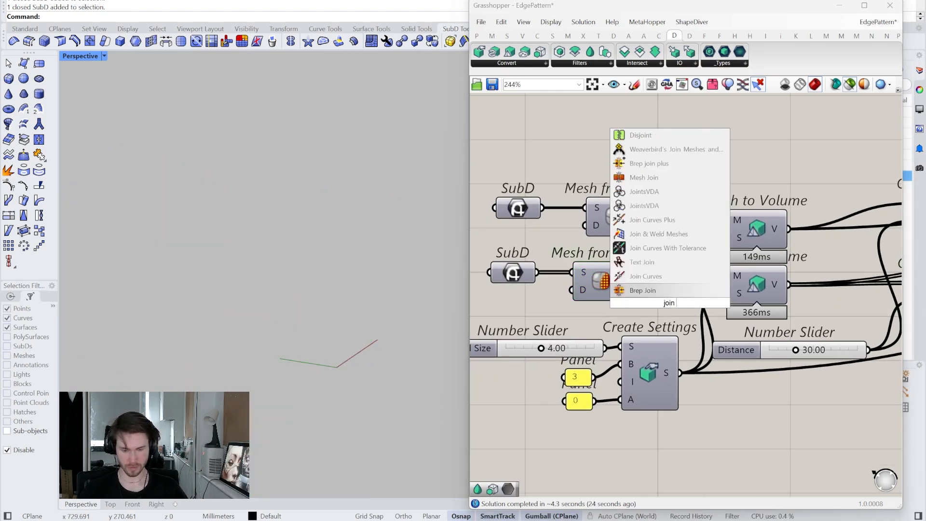
pyautogui.click(669, 291)
pyautogui.moveTo(634, 281); pyautogui.dragTo(638, 302)
pyautogui.moveTo(644, 285); pyautogui.dragTo(656, 288, button='right')
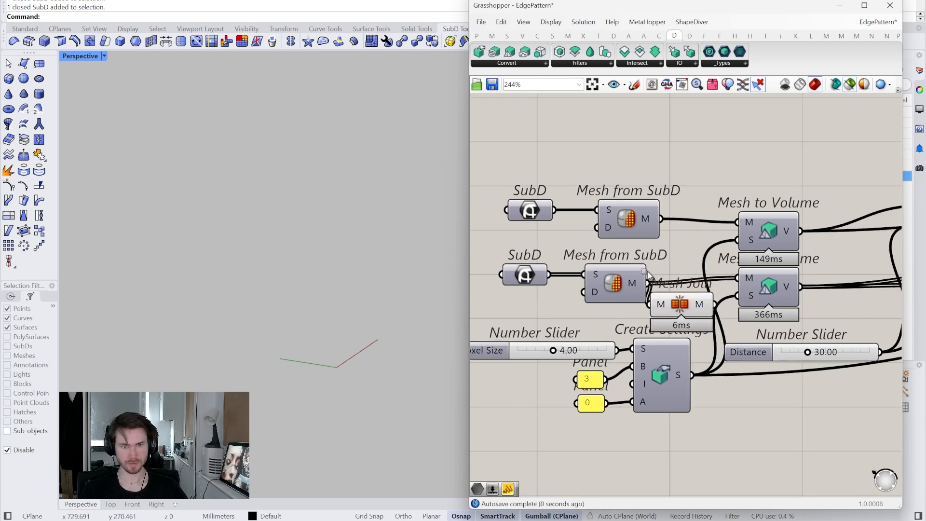
# - Space out the lower Mesh from SubD and Mesh Join in line before Mesh to Volume, and disable Mesh Join's preview
pyautogui.moveTo(661, 271); pyautogui.dragTo(515, 295)
pyautogui.moveTo(611, 287); pyautogui.dragTo(536, 287)
pyautogui.moveTo(604, 300); pyautogui.dragTo(648, 284)
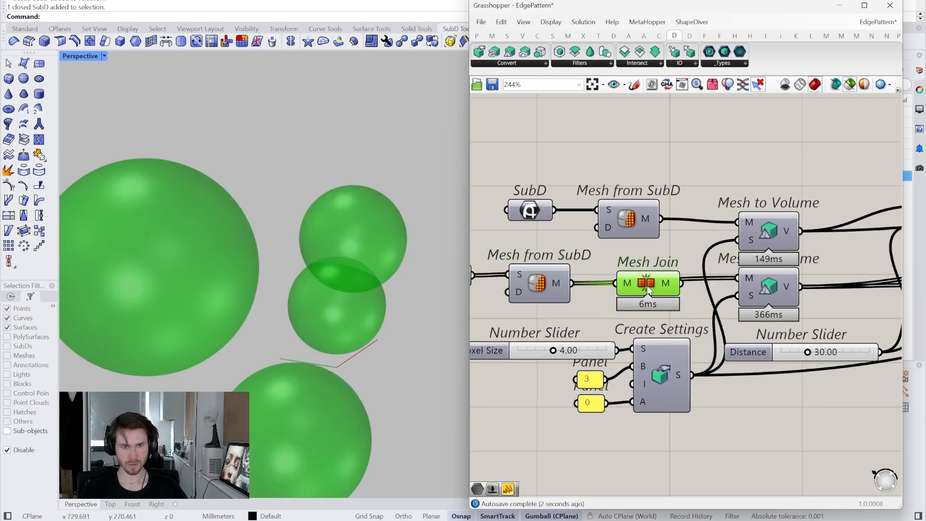
pyautogui.rightClick(648, 284)
pyautogui.click(655, 307)
# - Check the Volume Intersection and Offset Volume outputs, and connect Mesh Join's output to the lower Mesh to Volume's mesh input
pyautogui.moveTo(882, 275); pyautogui.dragTo(631, 290, button='right')
pyautogui.click(794, 285)
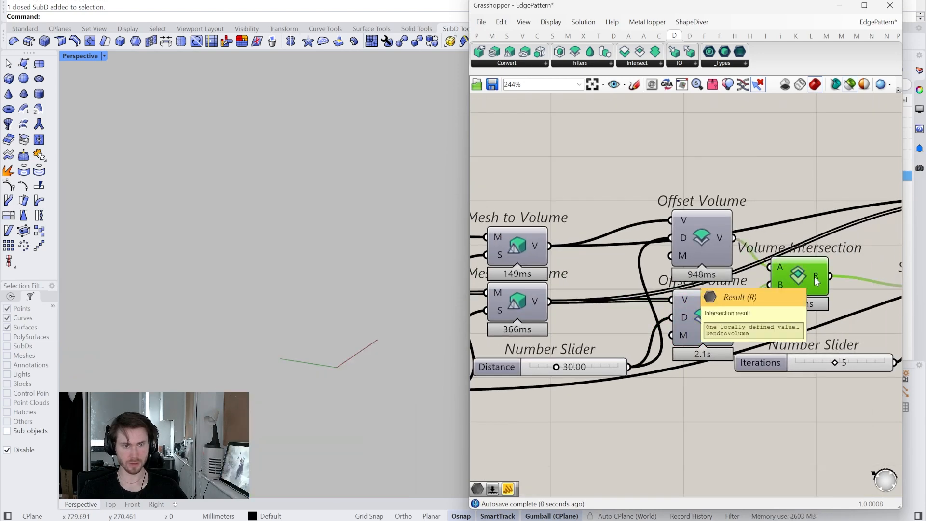
pyautogui.click(708, 324)
pyautogui.moveTo(717, 317)
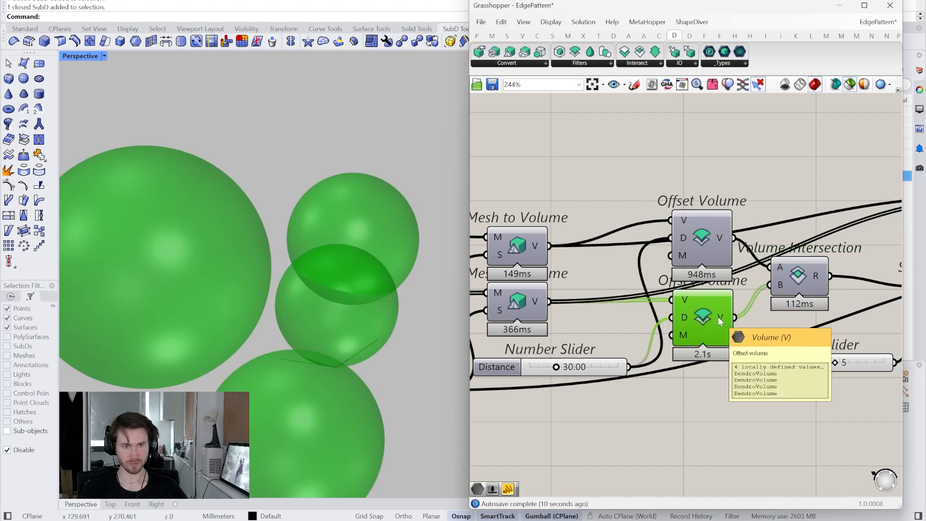
pyautogui.click(710, 236)
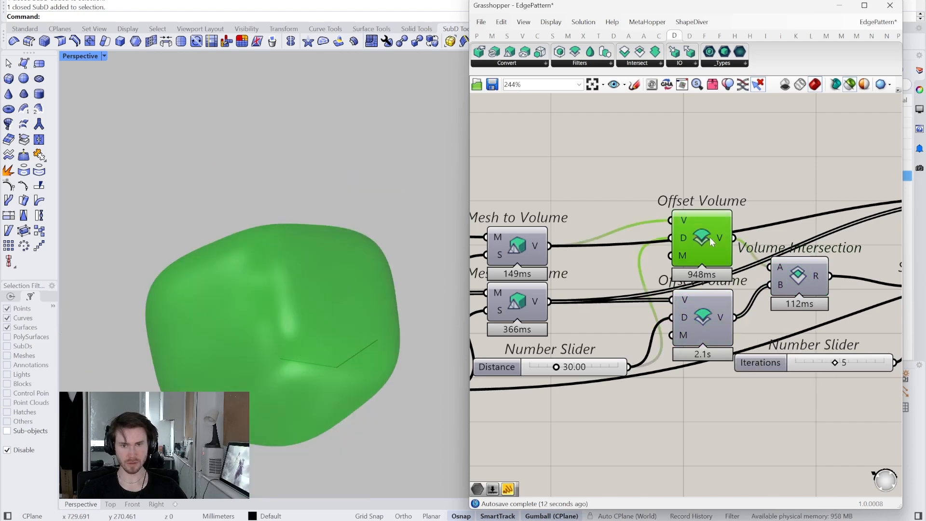
pyautogui.moveTo(515, 324); pyautogui.dragTo(632, 328, button='right')
pyautogui.click(516, 305)
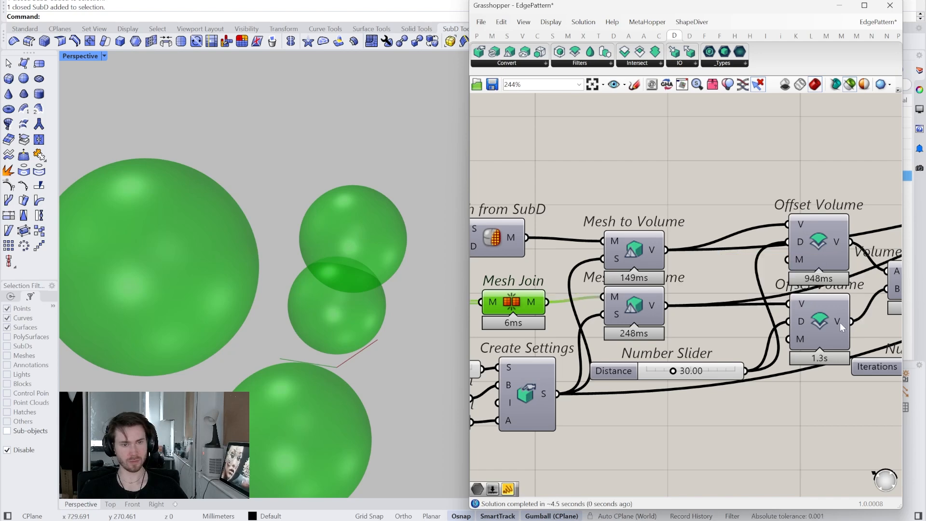
# - Examine the offset, intersected and smoothed volumes of the joined spheres one component at a time
pyautogui.click(817, 321)
pyautogui.moveTo(806, 321); pyautogui.dragTo(623, 342, button='right')
pyautogui.click(705, 276)
pyautogui.click(704, 328)
pyautogui.moveTo(268, 318); pyautogui.dragTo(282, 333, button='right')
pyautogui.moveTo(672, 359); pyautogui.dragTo(534, 365, button='right')
pyautogui.click(713, 367)
pyautogui.moveTo(338, 333); pyautogui.dragTo(271, 329, button='right')
pyautogui.moveTo(783, 322); pyautogui.dragTo(618, 376, button='right')
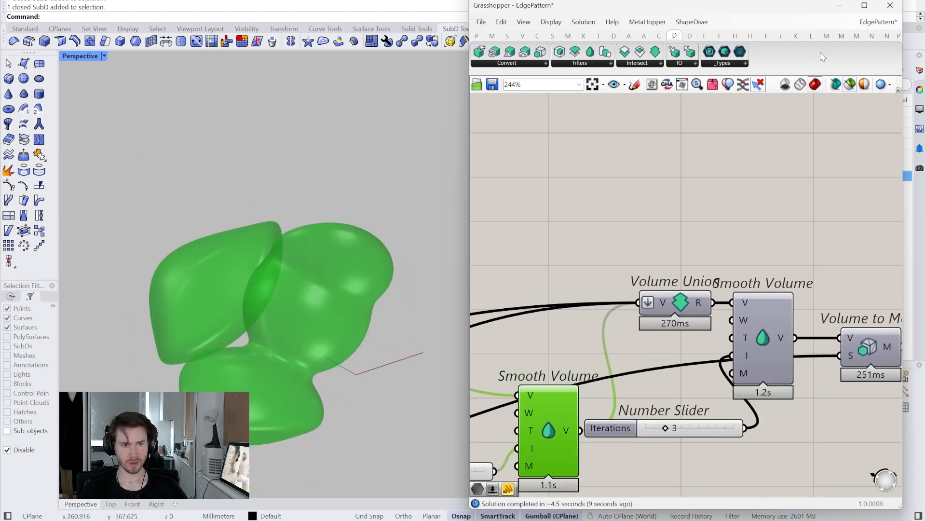
# - Restore the preview of all components and inspect the blended mesh around the spheres
pyautogui.click(854, 86)
pyautogui.click(810, 207)
pyautogui.moveTo(803, 217); pyautogui.dragTo(702, 184, button='right')
pyautogui.moveTo(299, 335)
pyautogui.mouseDown(button='right')
pyautogui.moveTo(259, 335)
pyautogui.moveTo(355, 264)
pyautogui.moveTo(350, 245)
pyautogui.mouseUp(button='right')
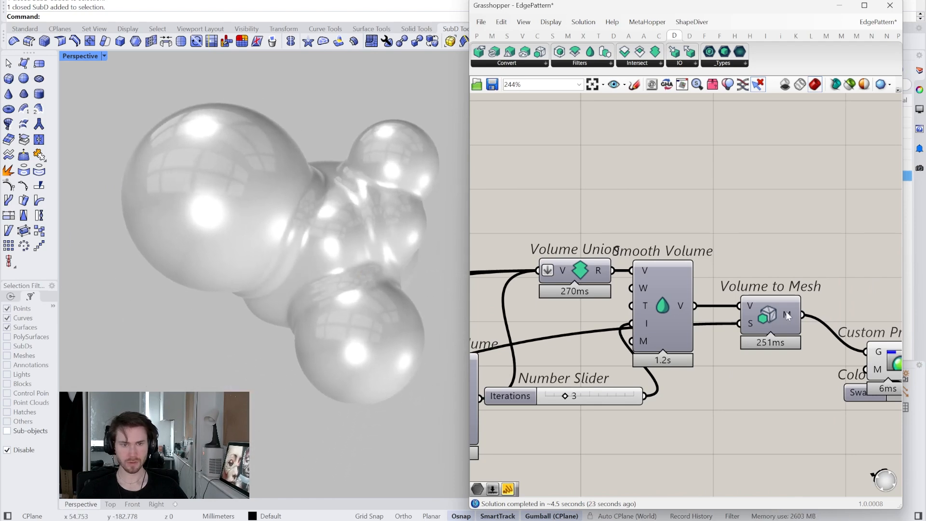
# - Add a Populate Geometry component above the definition and feed its geometry input from the upper Mesh from SubD
pyautogui.scroll(-4, 692, 363)
pyautogui.moveTo(690, 358); pyautogui.dragTo(802, 319, button='right')
pyautogui.moveTo(558, 310); pyautogui.dragTo(686, 316, button='right')
pyautogui.scroll(4, 624, 284)
pyautogui.moveTo(624, 284); pyautogui.dragTo(621, 305, button='right')
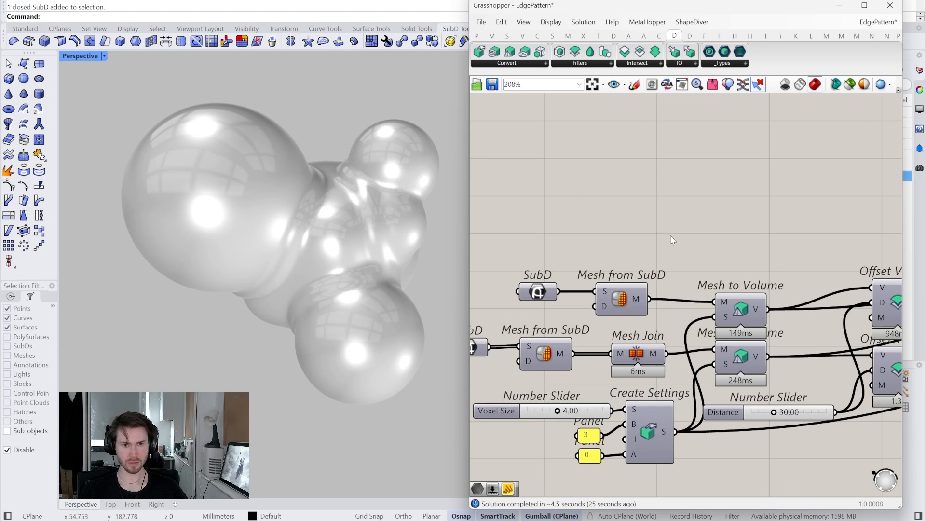
pyautogui.doubleClick(671, 236)
pyautogui.write('pop')
pyautogui.click(673, 224)
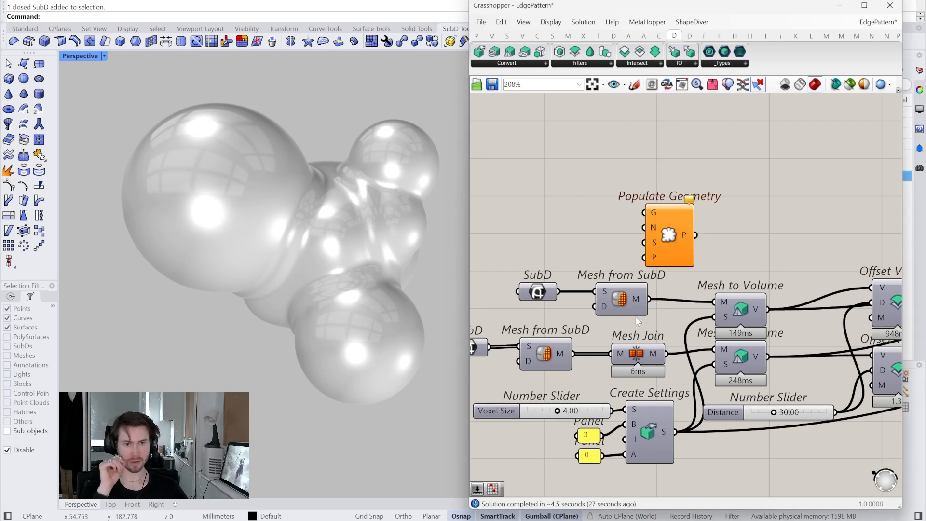
pyautogui.moveTo(657, 273); pyautogui.dragTo(644, 213)
pyautogui.moveTo(671, 241); pyautogui.dragTo(697, 224)
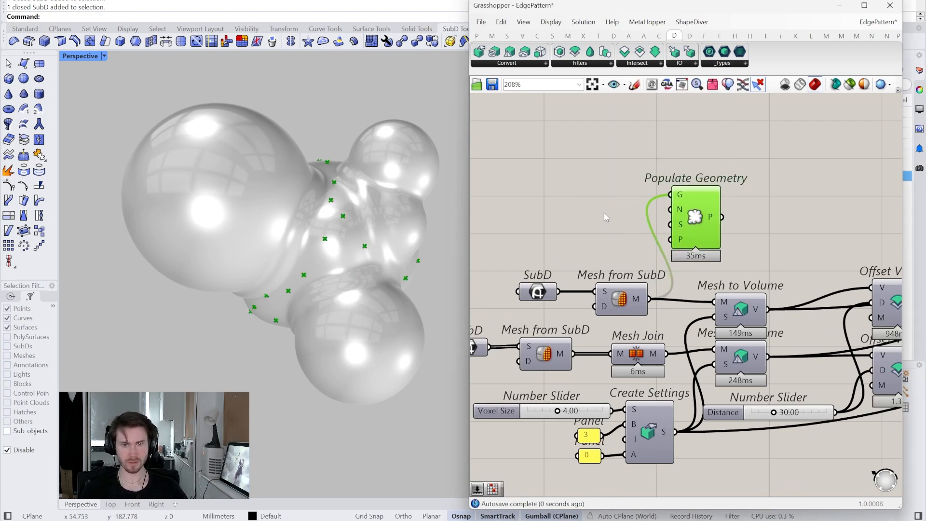
# - Add a Mesh Sphere Ex component beside Populate Geometry and connect the populated points to its B input
pyautogui.moveTo(604, 231); pyautogui.dragTo(605, 249, button='right')
pyautogui.doubleClick(726, 222)
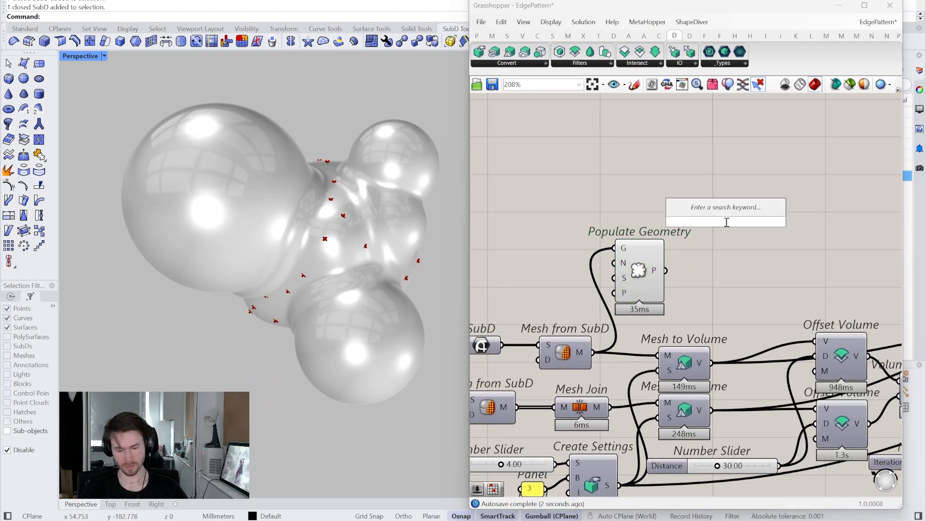
pyautogui.write('mes sp')
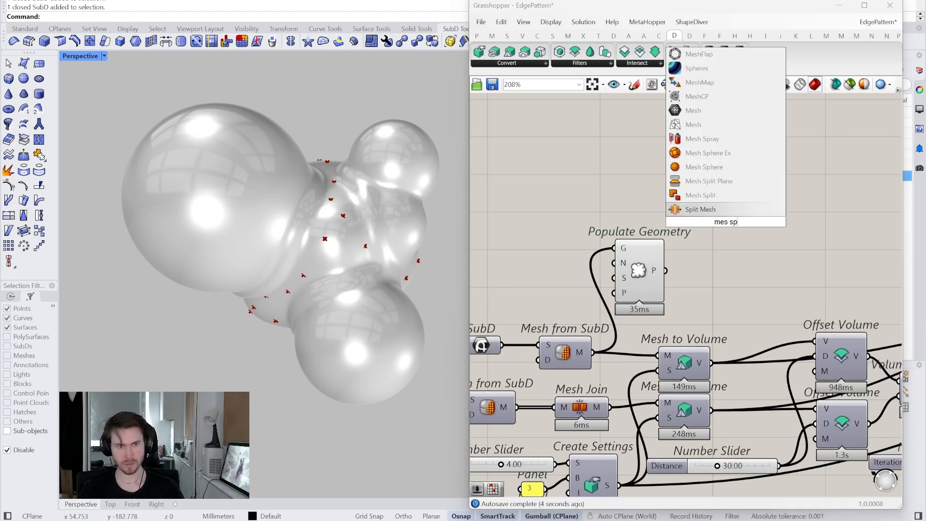
pyautogui.click(708, 153)
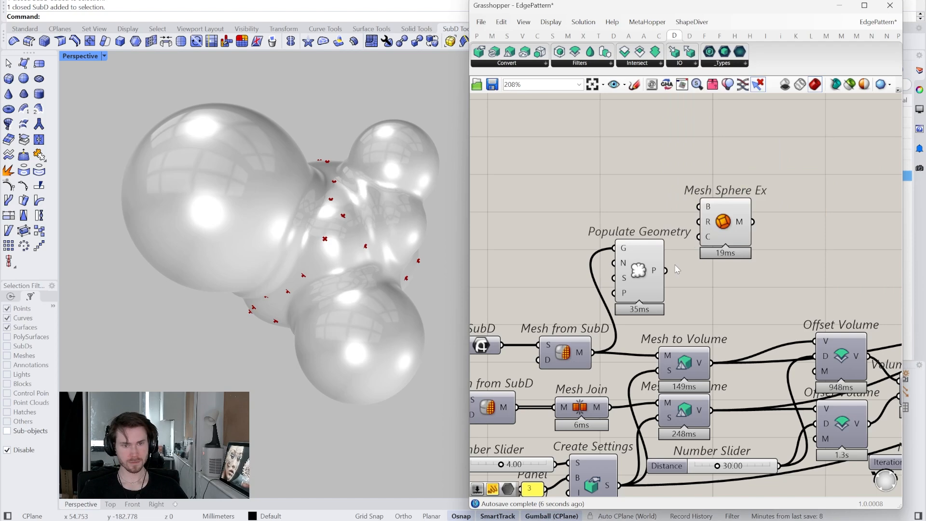
pyautogui.moveTo(723, 222); pyautogui.dragTo(710, 285)
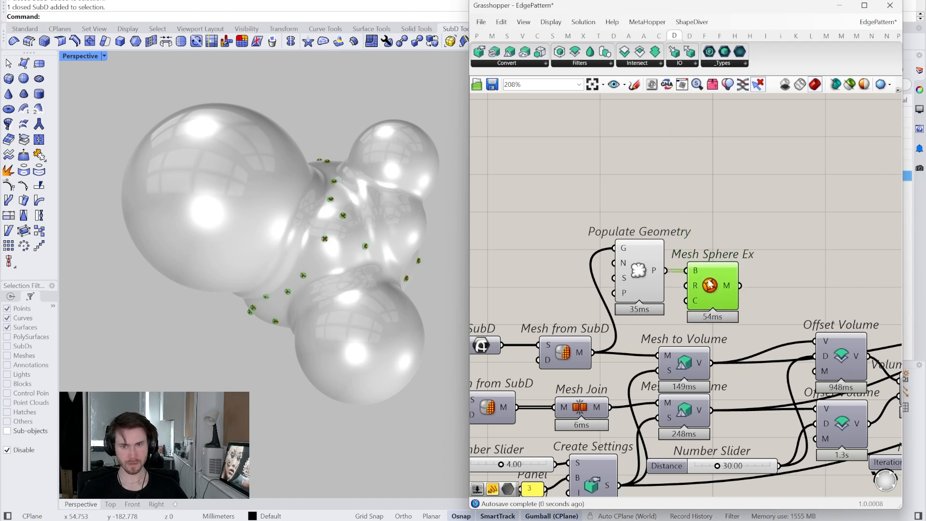
# - Add a Random component above Populate Geometry and connect its output to the R input of Mesh Sphere Ex
pyautogui.moveTo(649, 274); pyautogui.dragTo(630, 242)
pyautogui.moveTo(702, 279); pyautogui.dragTo(700, 243)
pyautogui.doubleClick(625, 170)
pyautogui.write('ran')
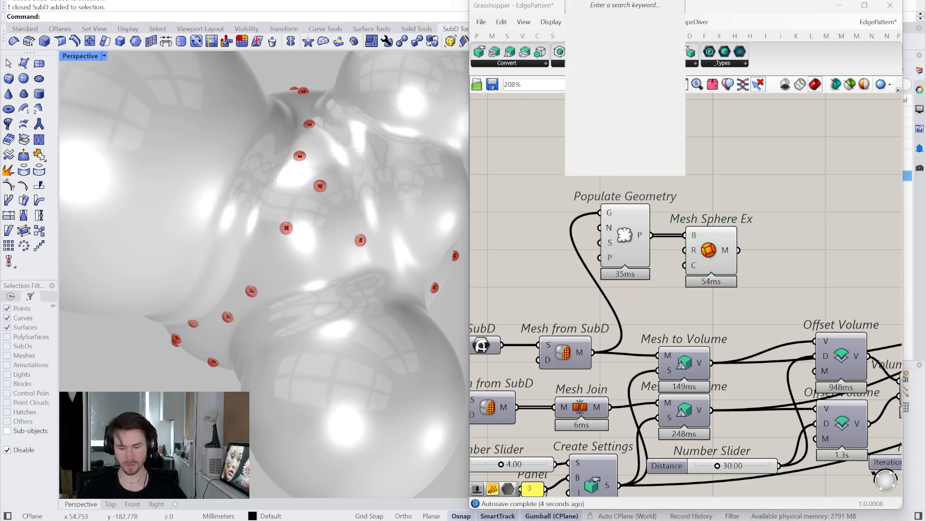
pyautogui.write('d')
pyautogui.click(629, 90)
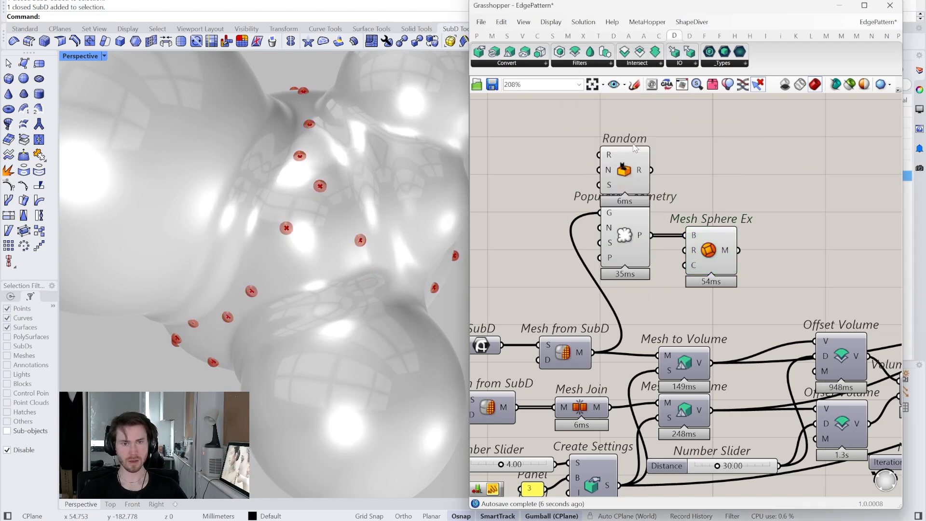
pyautogui.moveTo(683, 236); pyautogui.dragTo(707, 242, button='right')
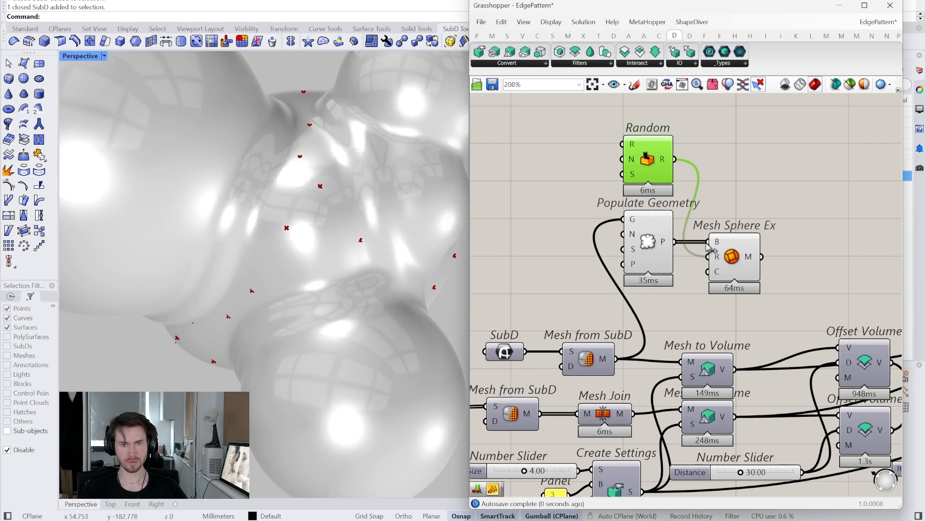
# - Add a Construct Domain component and connect it to the range input of Random
pyautogui.doubleClick(561, 162)
pyautogui.write('con dom')
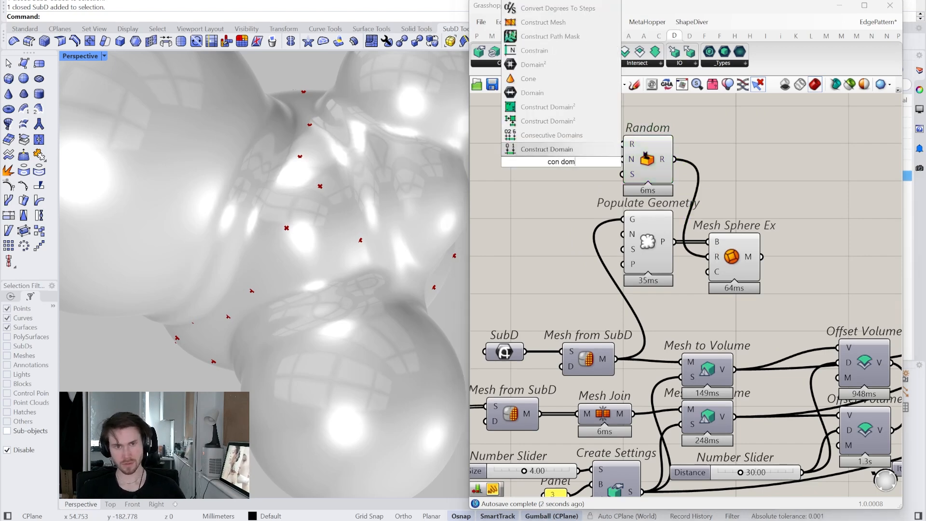
pyautogui.press('Return')
pyautogui.moveTo(575, 165); pyautogui.dragTo(592, 165)
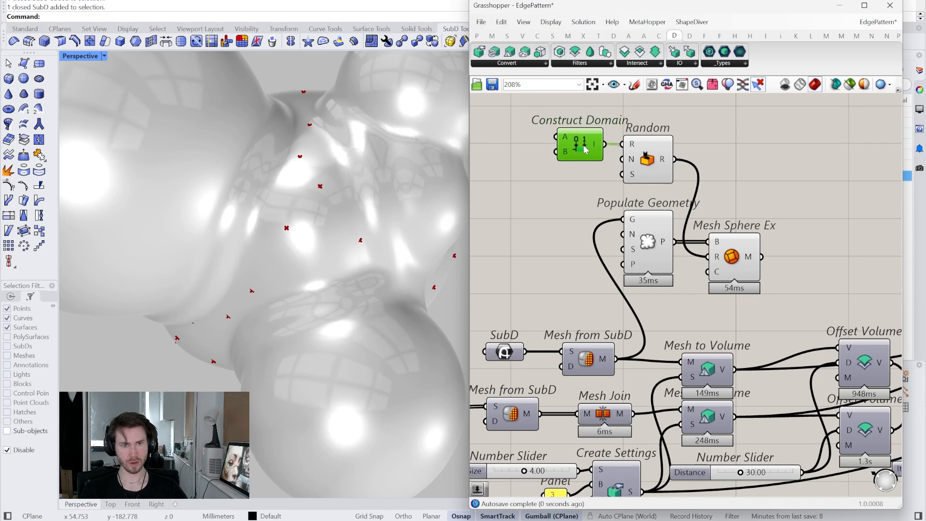
# - Add number sliders for the start and end of Construct Domain, setting the start to 1 and the end to 70
pyautogui.moveTo(533, 194); pyautogui.dragTo(568, 192, button='right')
pyautogui.doubleClick(547, 199)
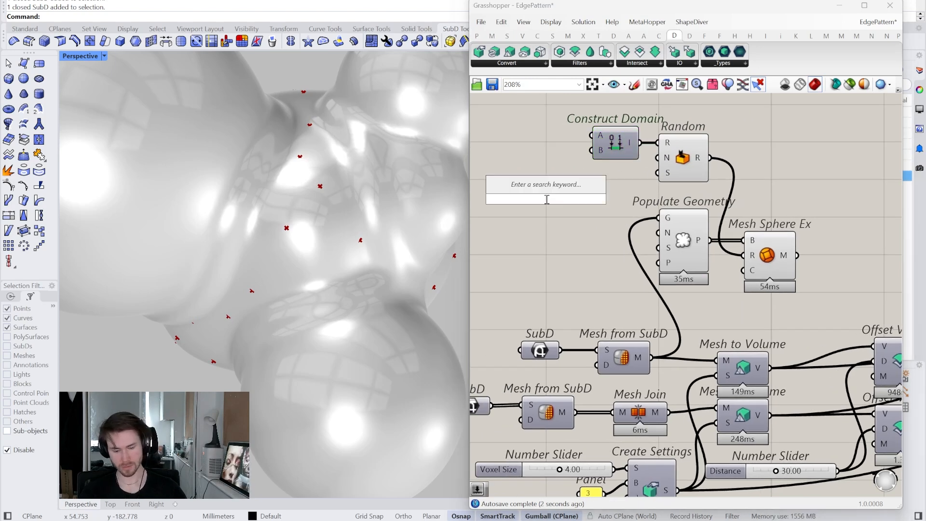
pyautogui.write('1..100')
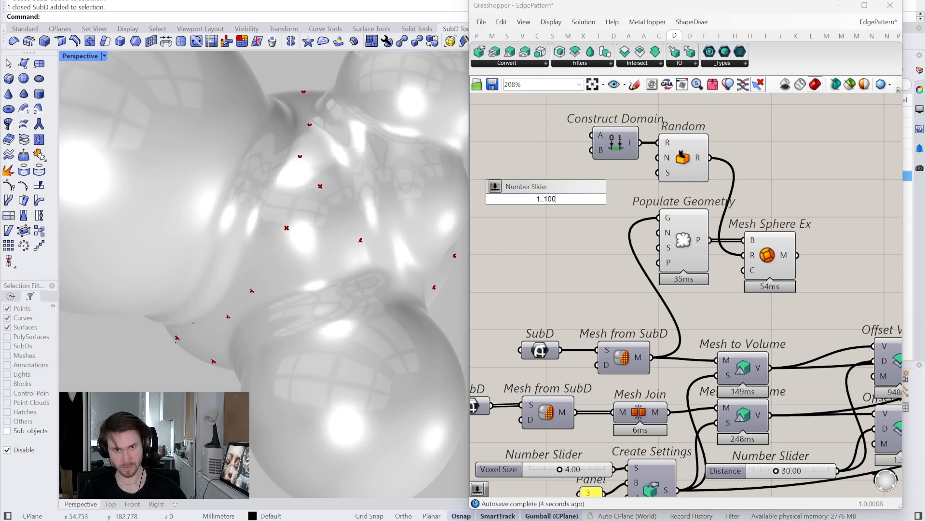
pyautogui.press('Return')
pyautogui.moveTo(545, 199); pyautogui.dragTo(528, 141)
pyautogui.moveTo(562, 134)
pyautogui.mouseDown()
pyautogui.moveTo(594, 138)
pyautogui.moveTo(559, 138)
pyautogui.mouseUp()
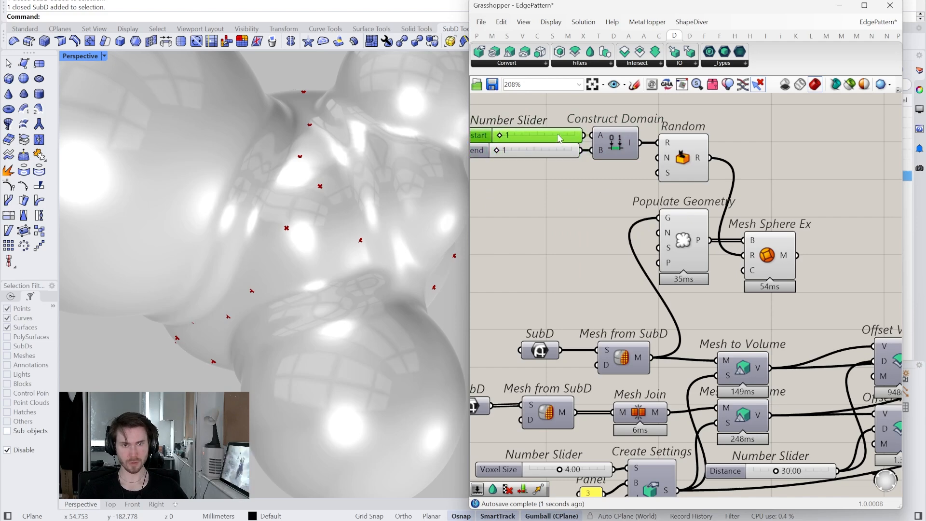
pyautogui.moveTo(503, 151); pyautogui.dragTo(548, 152)
# - Add a List Length component that counts the populated points and feeds the number input of Random
pyautogui.moveTo(619, 220); pyautogui.dragTo(646, 255, button='right')
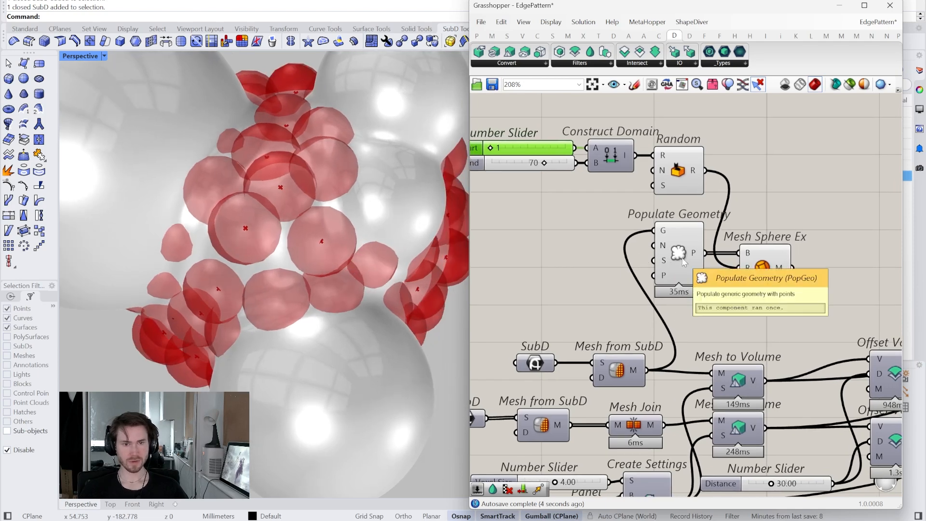
pyautogui.moveTo(667, 246)
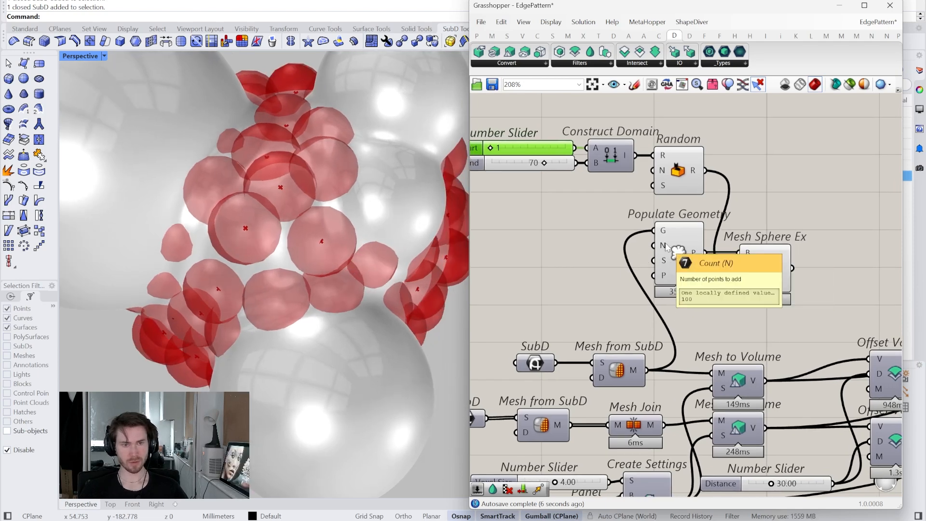
pyautogui.doubleClick(588, 217)
pyautogui.write('li')
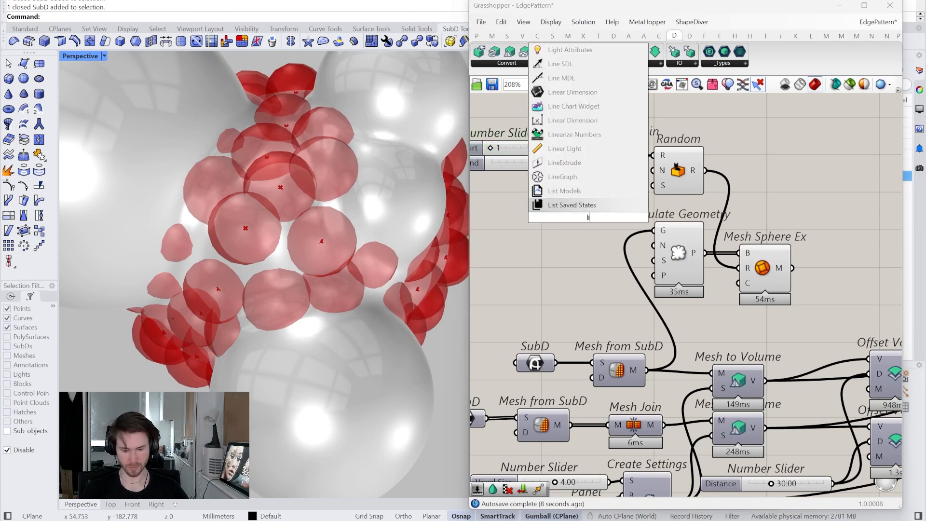
pyautogui.write(' le')
pyautogui.press('Return')
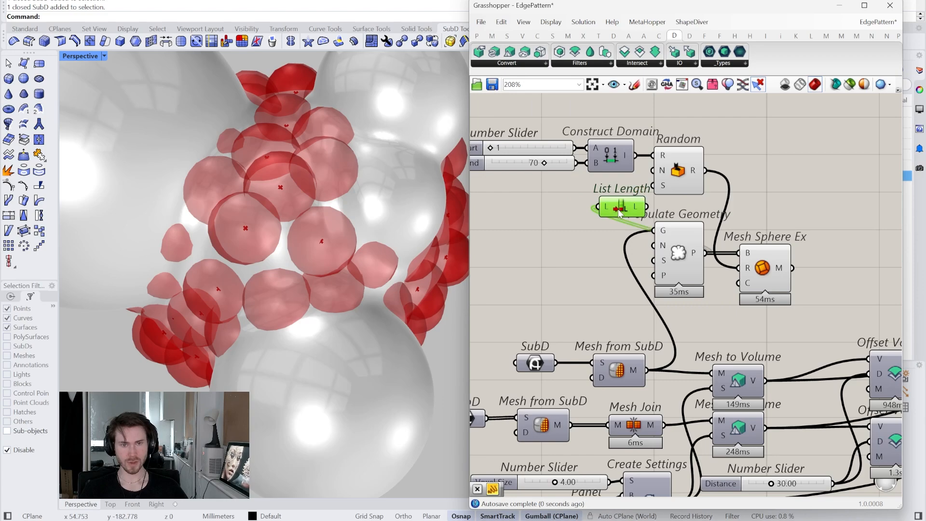
pyautogui.moveTo(647, 206); pyautogui.dragTo(622, 195)
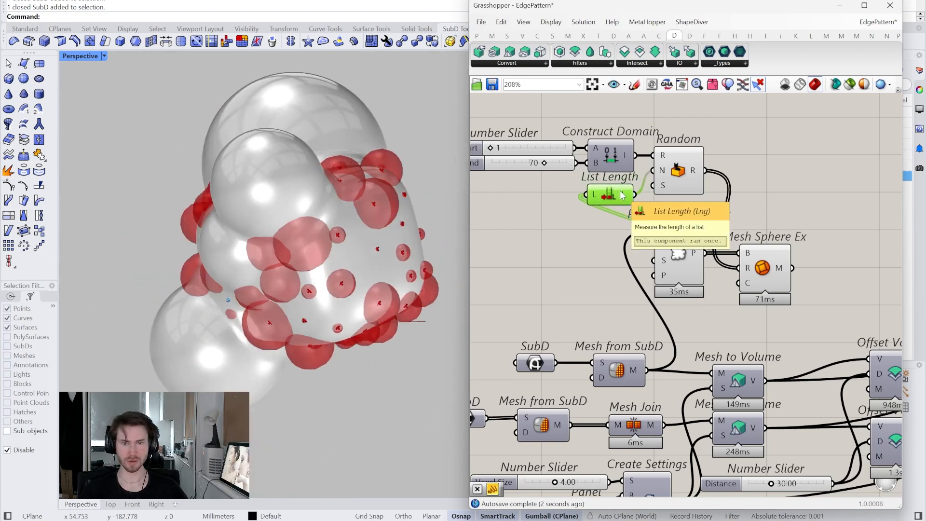
# - Turn off the preview of the Populate Geometry and Mesh Sphere Ex components
pyautogui.moveTo(718, 328)
pyautogui.mouseDown(button='right')
pyautogui.moveTo(722, 299)
pyautogui.moveTo(719, 318)
pyautogui.mouseUp(button='right')
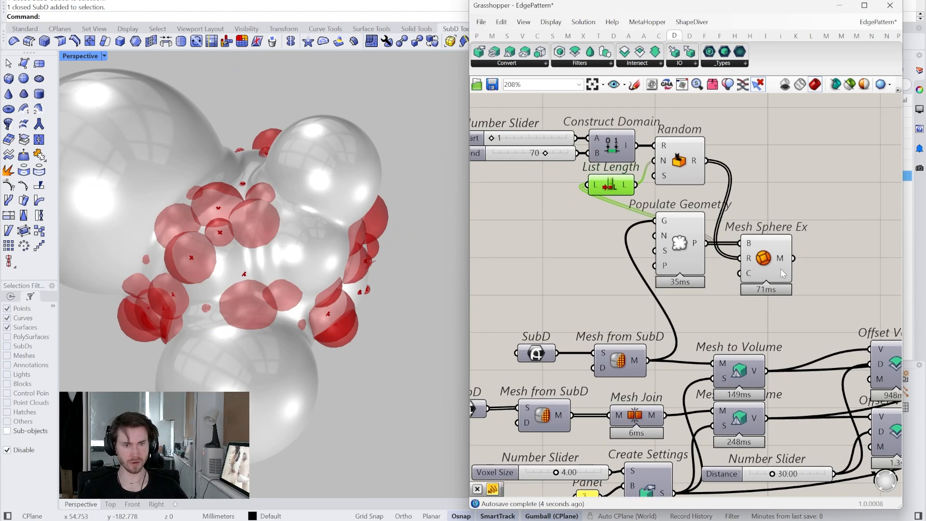
pyautogui.scroll(-2, 781, 263)
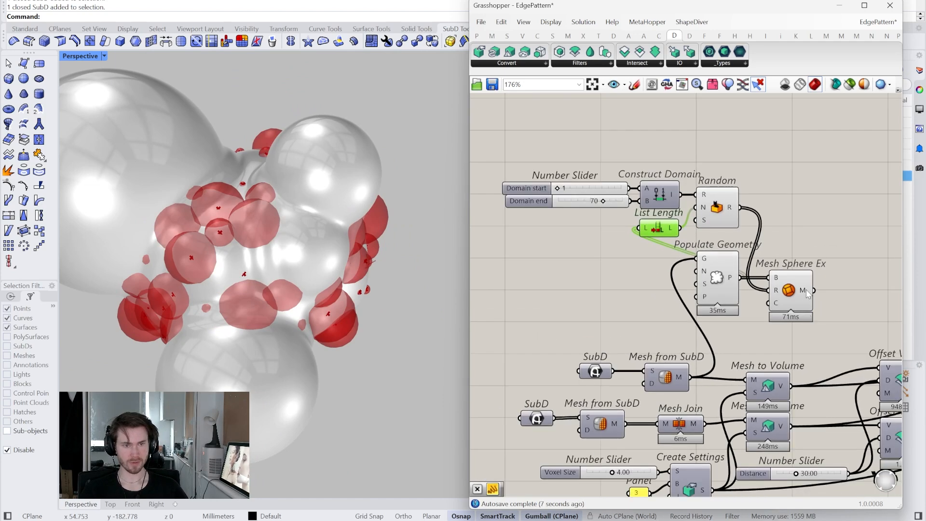
pyautogui.moveTo(804, 292)
pyautogui.moveTo(822, 304); pyautogui.dragTo(663, 176)
pyautogui.middleClick(689, 139)
pyautogui.click(721, 157)
pyautogui.click(778, 264)
pyautogui.scroll(3, 753, 235)
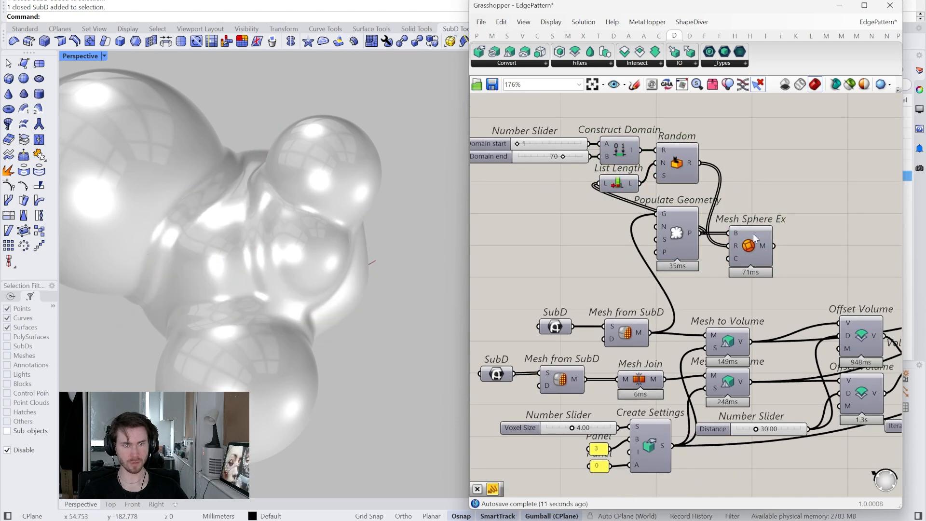
# - Connect the Mesh Sphere Ex output to Mesh Join in place of the lower Mesh from SubD, and inspect the blended mesh
pyautogui.keyDown('ctrl'); pyautogui.keyDown('alt'); pyautogui.click(755, 242); pyautogui.keyUp('alt'); pyautogui.keyUp('ctrl')
pyautogui.moveTo(771, 202); pyautogui.dragTo(796, 178, button='right')
pyautogui.scroll(-2, 797, 205)
pyautogui.moveTo(690, 331); pyautogui.dragTo(630, 373)
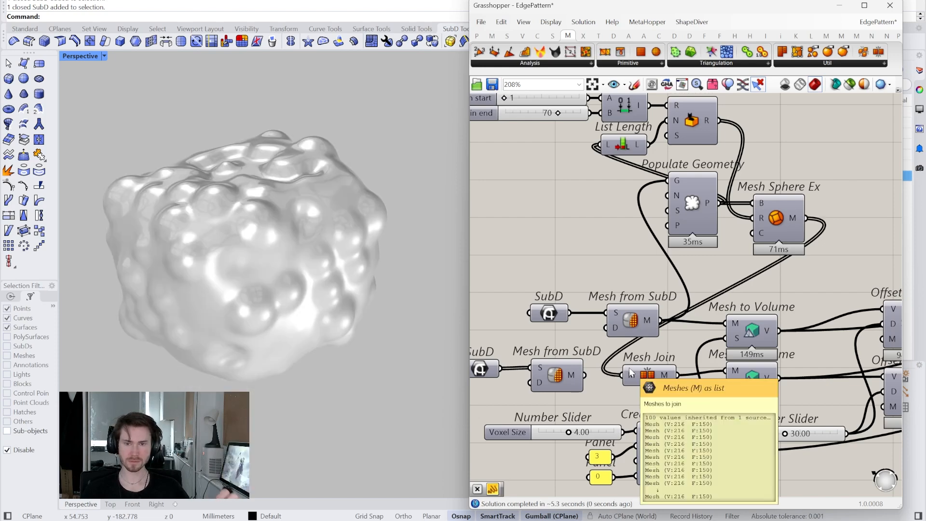
pyautogui.scroll(-1, 665, 299)
pyautogui.moveTo(665, 298); pyautogui.dragTo(667, 324, button='right')
pyautogui.scroll(4, 595, 262)
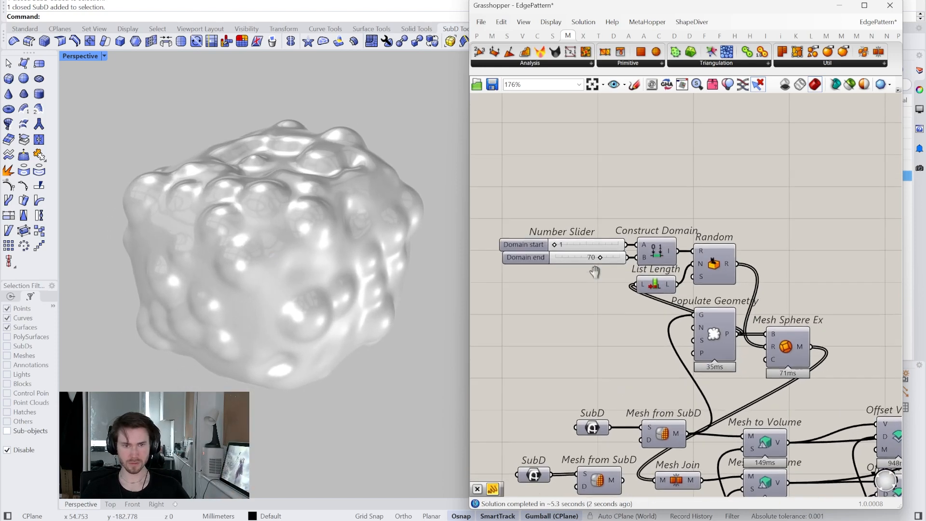
# - Set the Domain end slider to 100
pyautogui.doubleClick(563, 256)
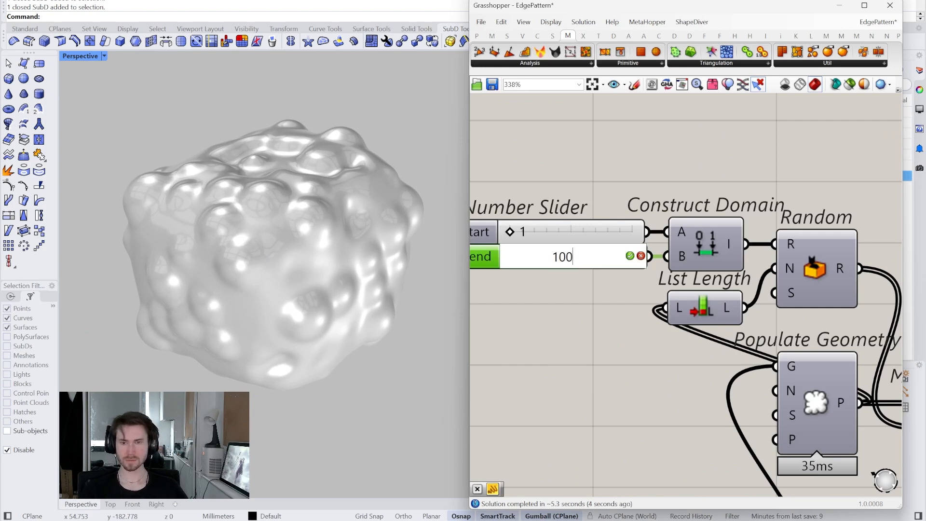
pyautogui.write('100')
pyautogui.press('Return')
# - Feed Populate Geometry's N input with a 1 to 100 slider set to 25, and set Domain end to 200
pyautogui.moveTo(627, 333); pyautogui.dragTo(664, 374, button='right')
pyautogui.doubleClick(649, 390)
pyautogui.write('1.')
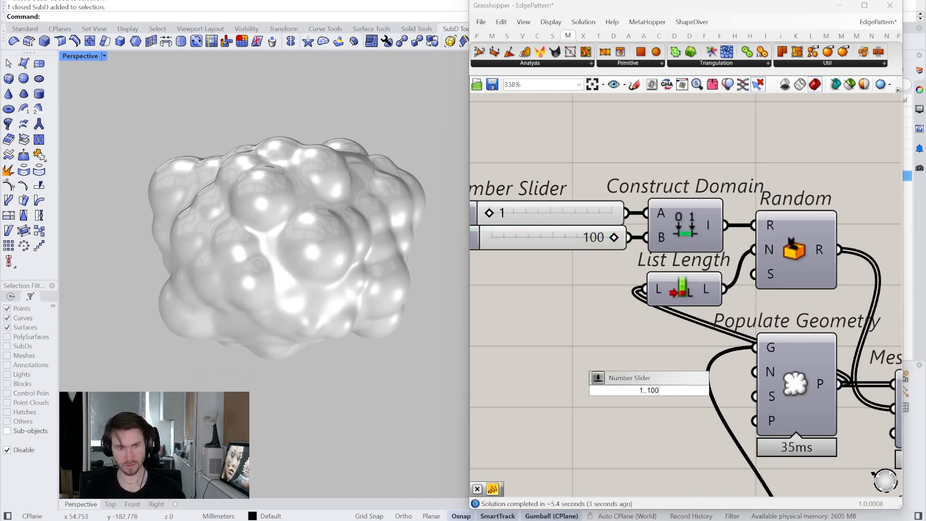
pyautogui.press('Return')
pyautogui.moveTo(600, 387); pyautogui.dragTo(624, 388)
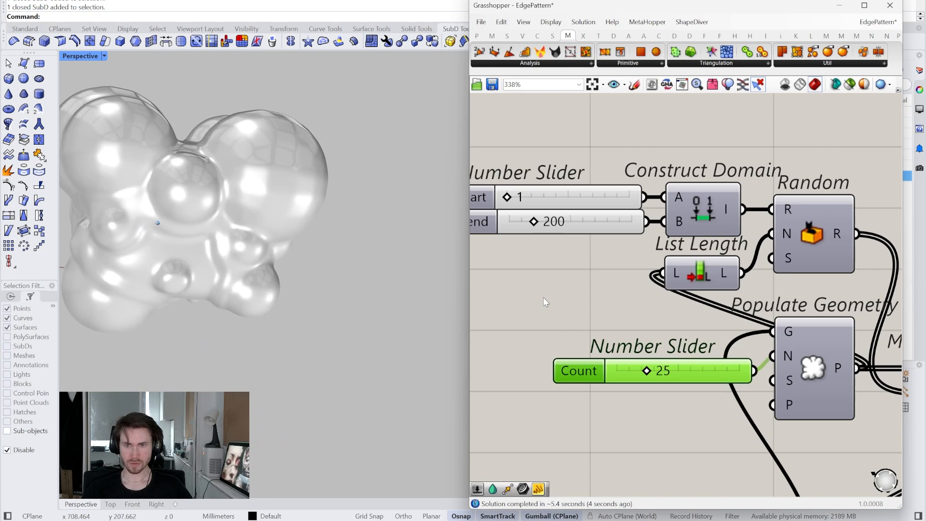
# - Add a panel with the value 8 and connect it to the C input of Mesh Sphere Ex
pyautogui.scroll(-5, 550, 295)
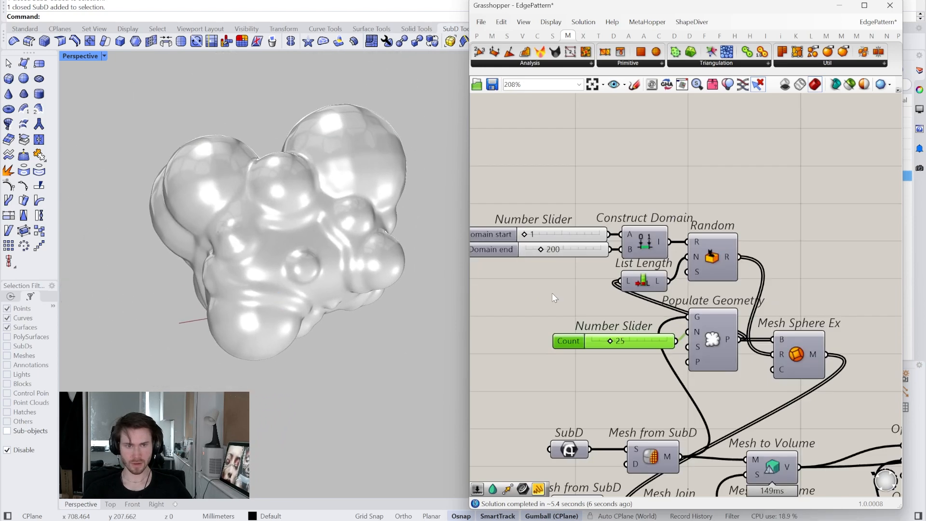
pyautogui.moveTo(772, 379); pyautogui.dragTo(745, 337, button='right')
pyautogui.scroll(3, 729, 319)
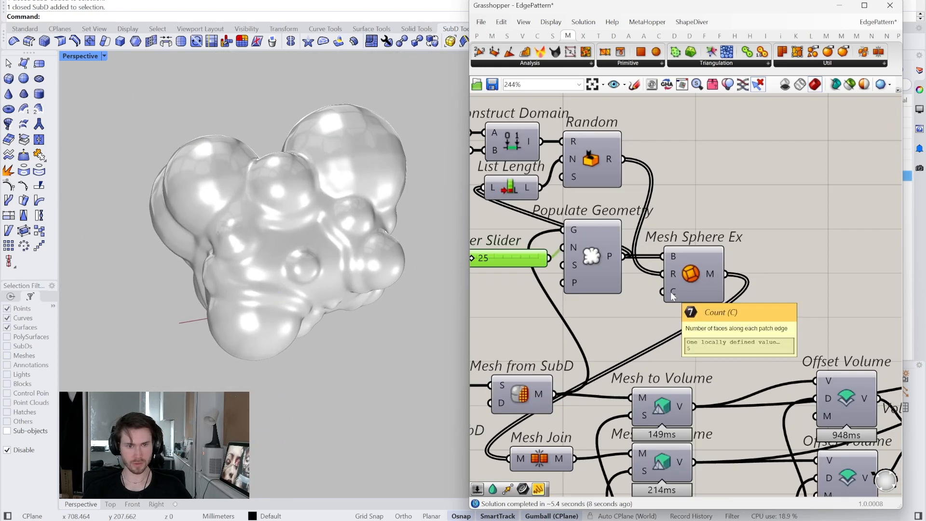
pyautogui.doubleClick(629, 332)
pyautogui.write('//')
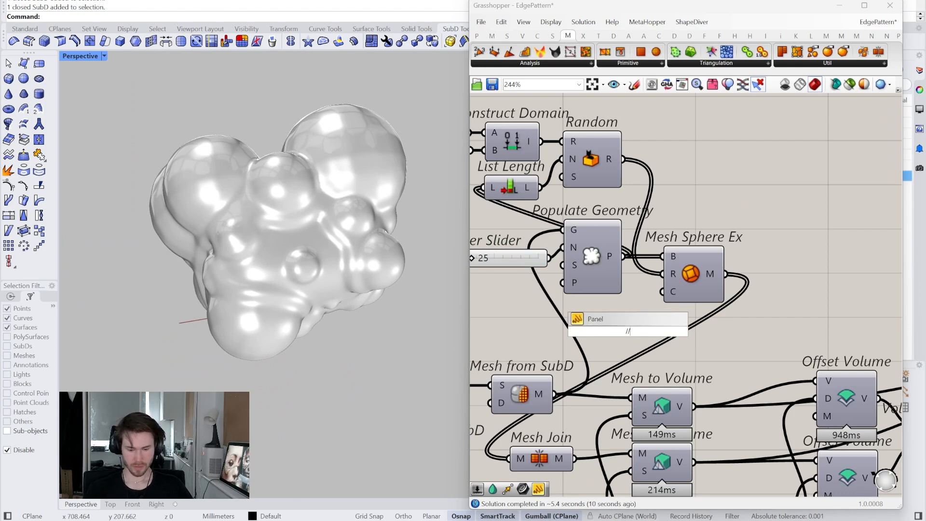
pyautogui.write('8')
pyautogui.press('Return')
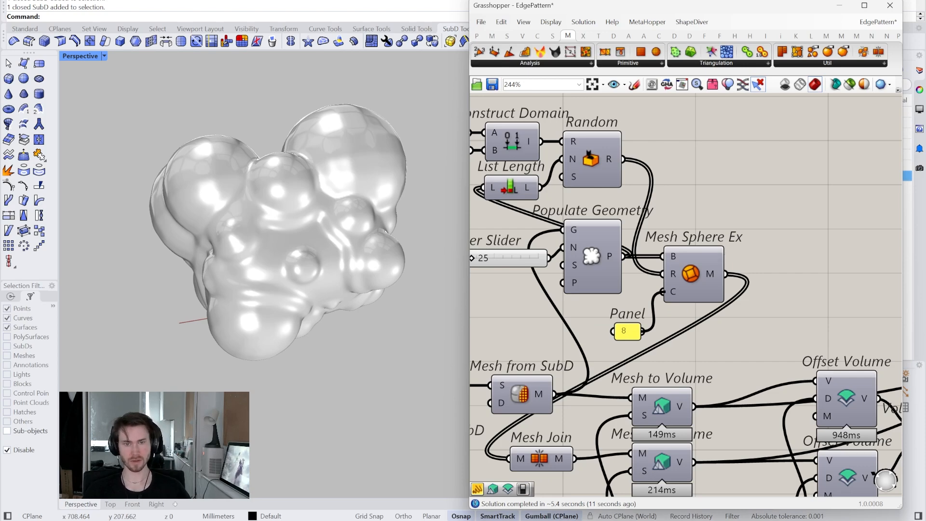
pyautogui.moveTo(319, 155); pyautogui.dragTo(371, 169, button='right')
# - Limit the preview to selected components and examine the intersected, smoothed and united volumes one at a time
pyautogui.scroll(-3, 771, 343)
pyautogui.moveTo(847, 404); pyautogui.dragTo(560, 312, button='right')
pyautogui.scroll(3, 729, 340)
pyautogui.scroll(-3, 559, 316)
pyautogui.moveTo(773, 365); pyautogui.dragTo(692, 333, button='right')
pyautogui.scroll(-1, 704, 347)
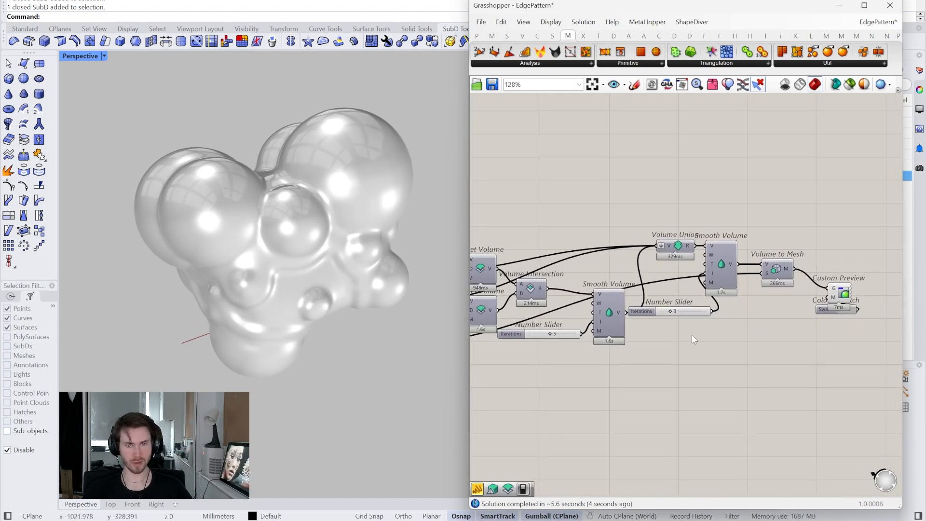
pyautogui.scroll(2, 615, 357)
pyautogui.moveTo(612, 292); pyautogui.dragTo(688, 316, button='right')
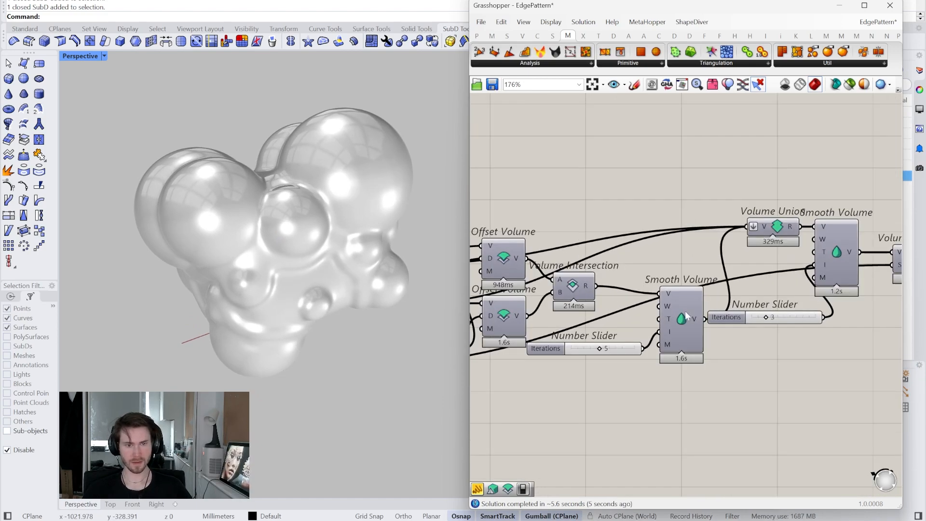
pyautogui.click(863, 85)
pyautogui.click(570, 289)
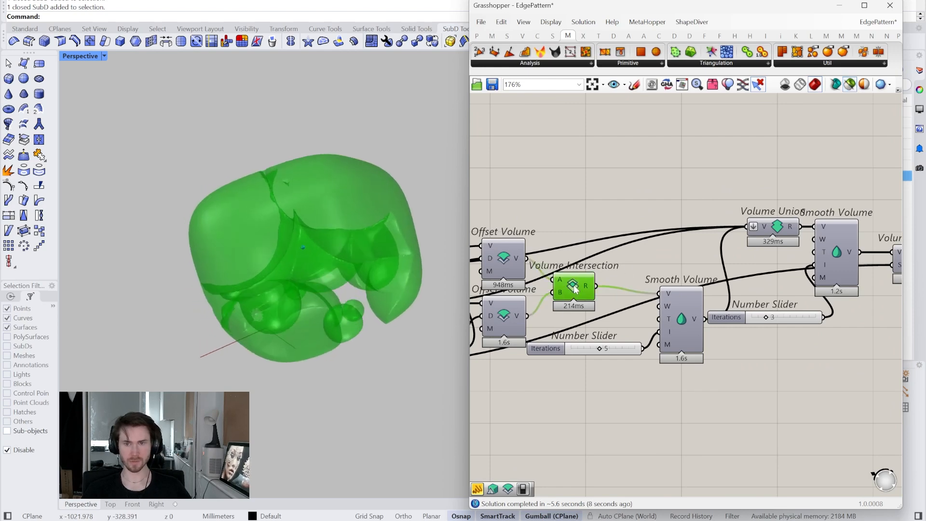
pyautogui.click(680, 313)
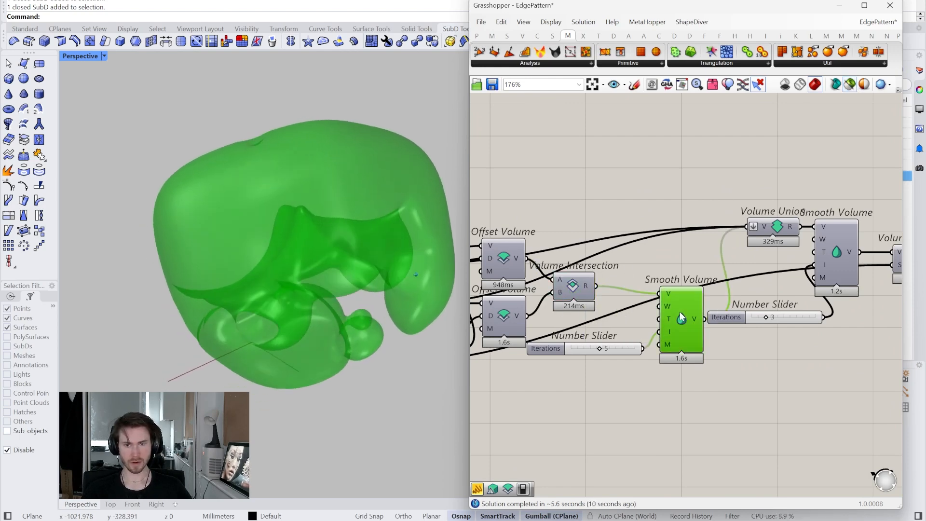
pyautogui.moveTo(767, 265); pyautogui.dragTo(702, 260, button='right')
pyautogui.click(751, 243)
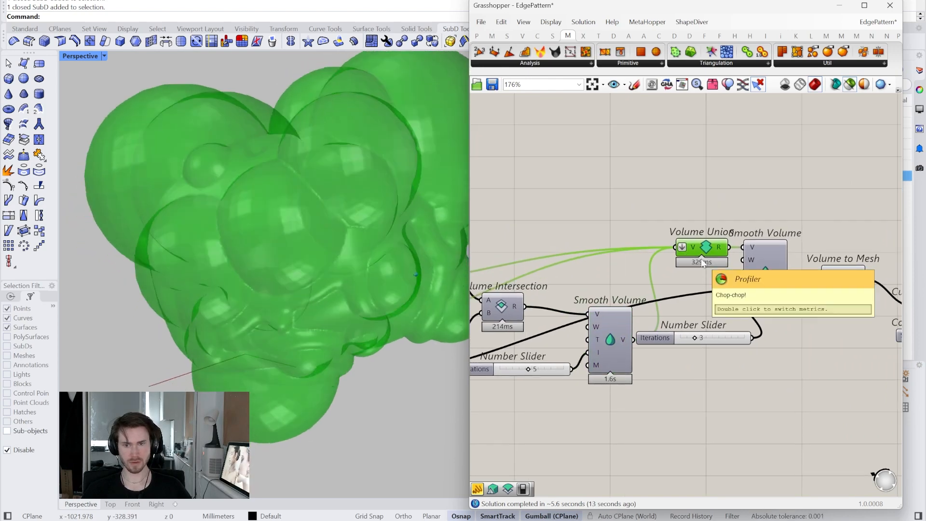
pyautogui.moveTo(654, 320); pyautogui.dragTo(717, 350, button='right')
pyautogui.click(685, 361)
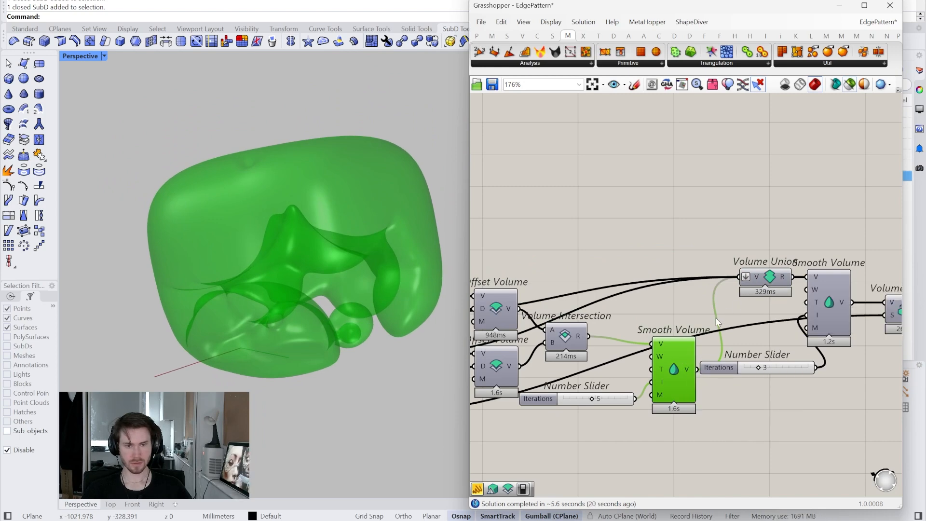
# - Add a Volume Difference that subtracts the lower Offset Volume from the smoothed intersection volume, and inspect its result
pyautogui.click(673, 36)
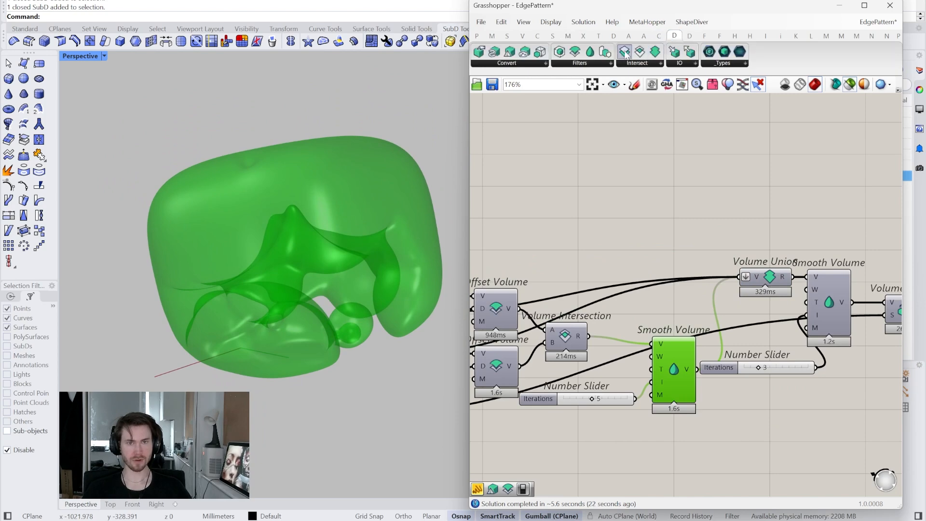
pyautogui.moveTo(625, 52); pyautogui.dragTo(685, 238)
pyautogui.moveTo(696, 369); pyautogui.dragTo(674, 235)
pyautogui.moveTo(676, 236); pyautogui.dragTo(721, 236, button='right')
pyautogui.click(555, 306)
pyautogui.click(551, 363)
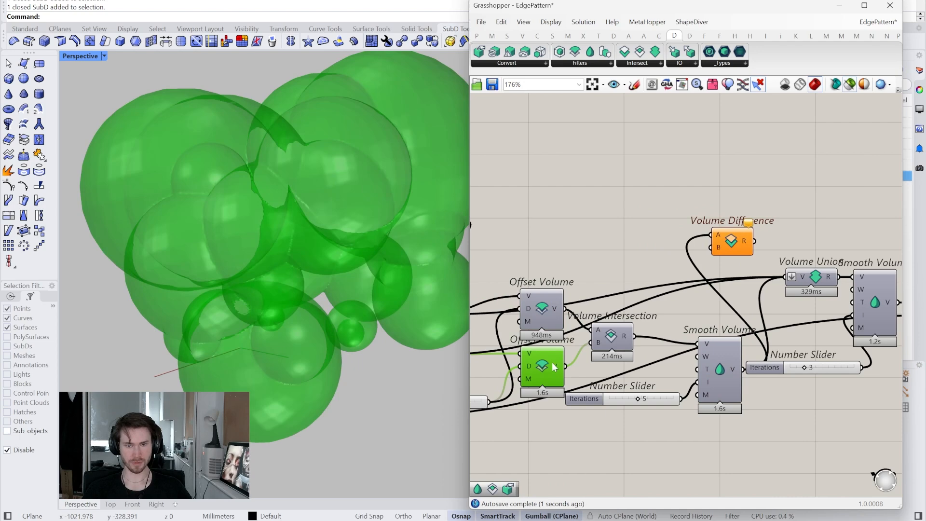
pyautogui.moveTo(712, 260); pyautogui.dragTo(711, 249)
pyautogui.click(731, 244)
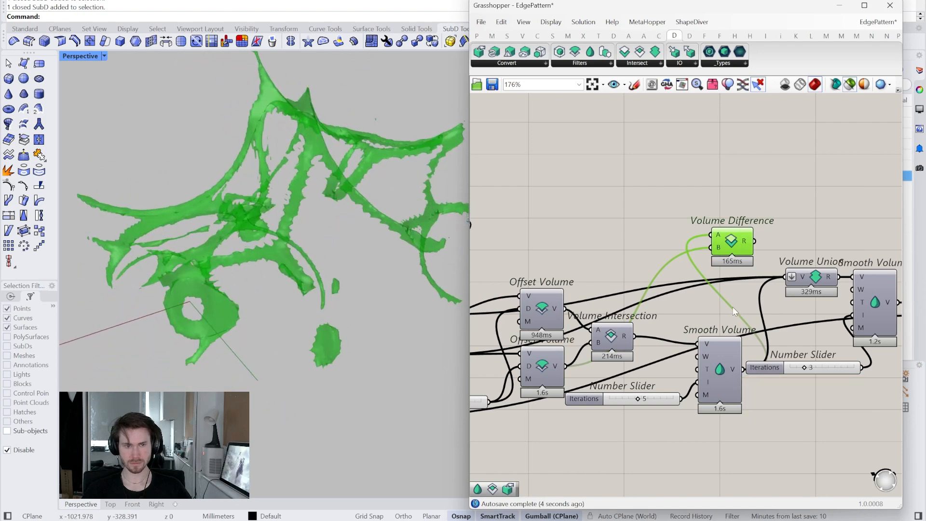
pyautogui.moveTo(732, 305); pyautogui.dragTo(697, 324, button='right')
pyautogui.rightClick(697, 324)
pyautogui.moveTo(704, 261); pyautogui.dragTo(746, 232)
pyautogui.click(654, 236)
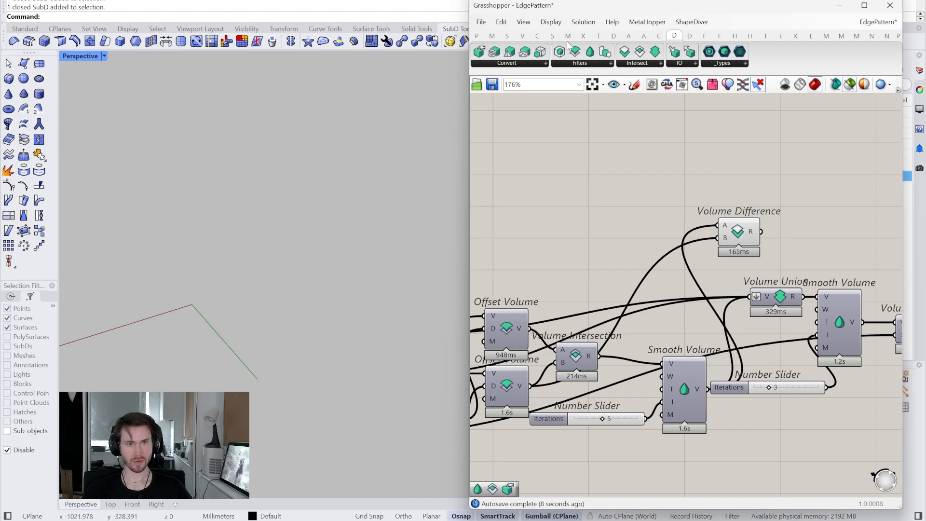
# - Add a Volume Union that merges the upper Offset Volume with the smoothed intersection volume, and flatten its V input
pyautogui.moveTo(630, 213); pyautogui.dragTo(630, 263)
pyautogui.click(685, 388)
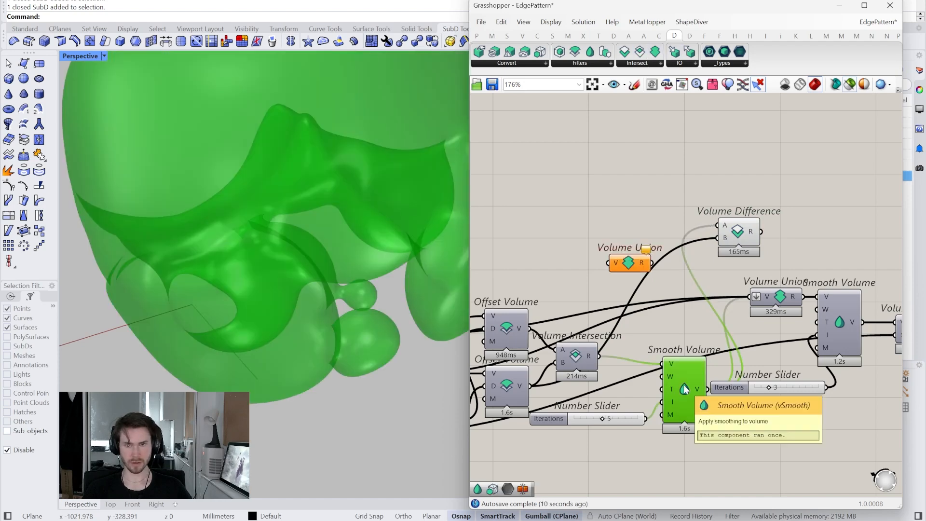
pyautogui.click(774, 300)
pyautogui.click(685, 384)
pyautogui.moveTo(662, 391); pyautogui.dragTo(669, 393, button='right')
pyautogui.click(522, 326)
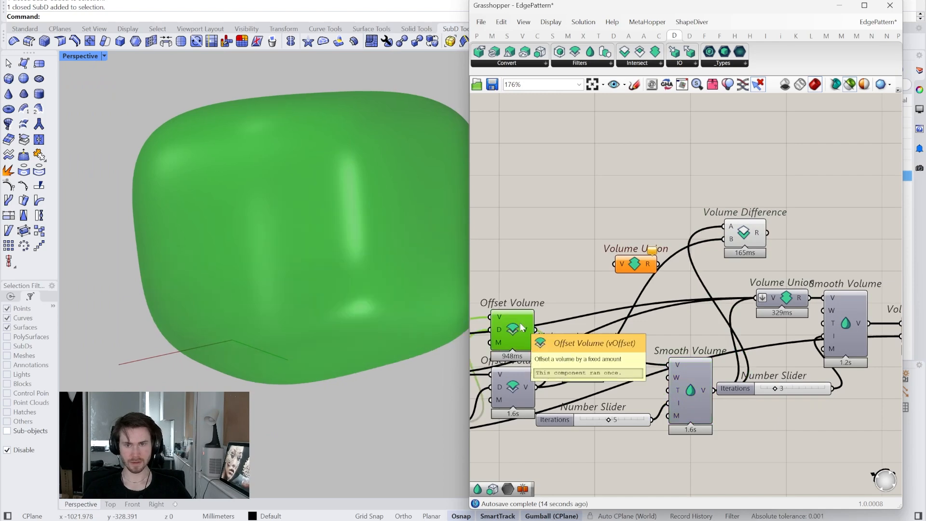
pyautogui.moveTo(536, 329); pyautogui.dragTo(612, 274)
pyautogui.click(693, 394)
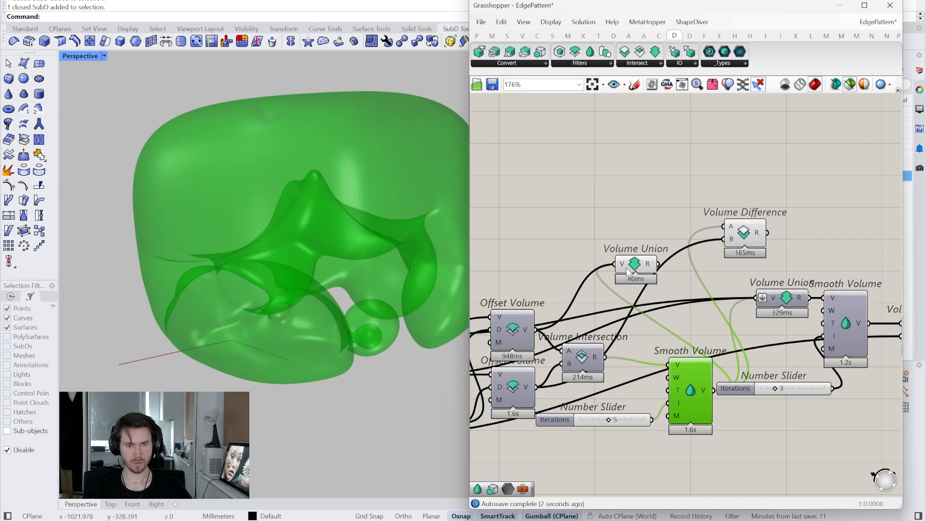
pyautogui.moveTo(634, 270); pyautogui.dragTo(636, 261)
pyautogui.rightClick(627, 258)
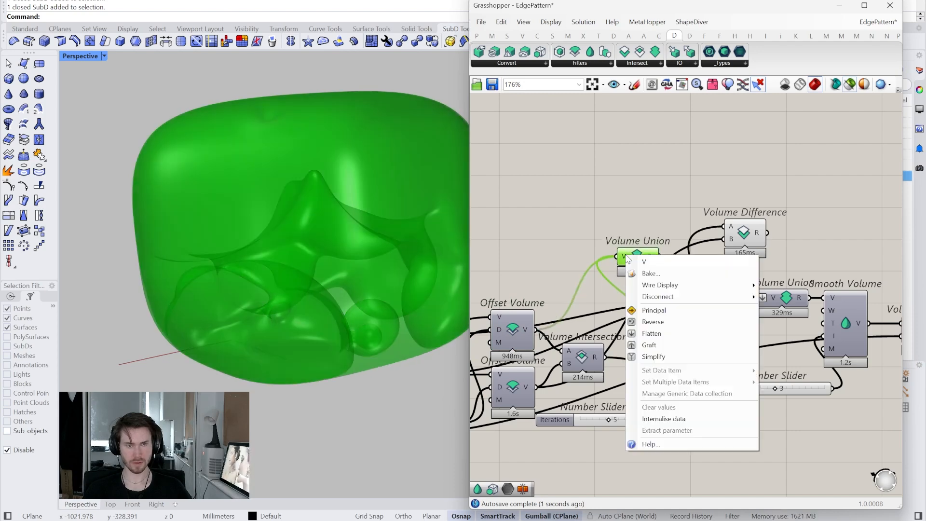
pyautogui.click(667, 334)
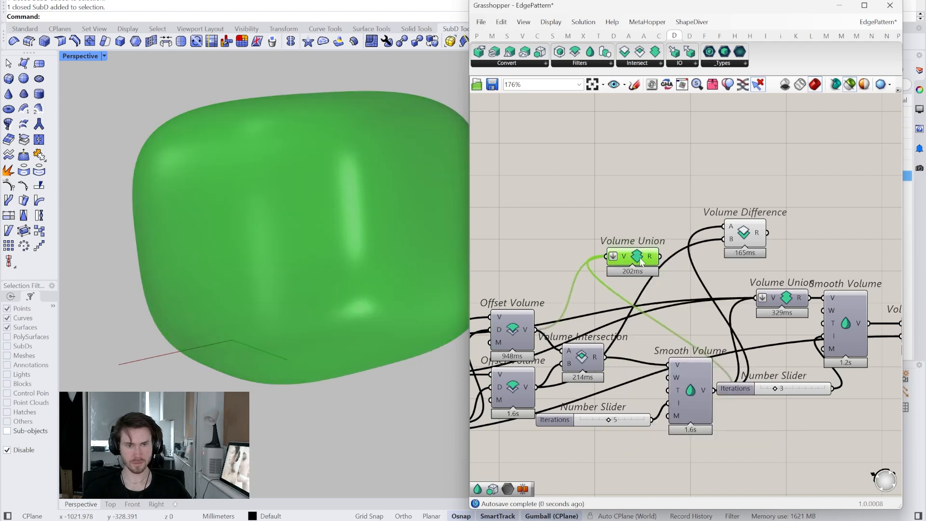
# - Replace the Offset Volume input of the new Volume Union with the upper Mesh to Volume output, and inspect the union
pyautogui.moveTo(642, 317); pyautogui.dragTo(654, 326, button='right')
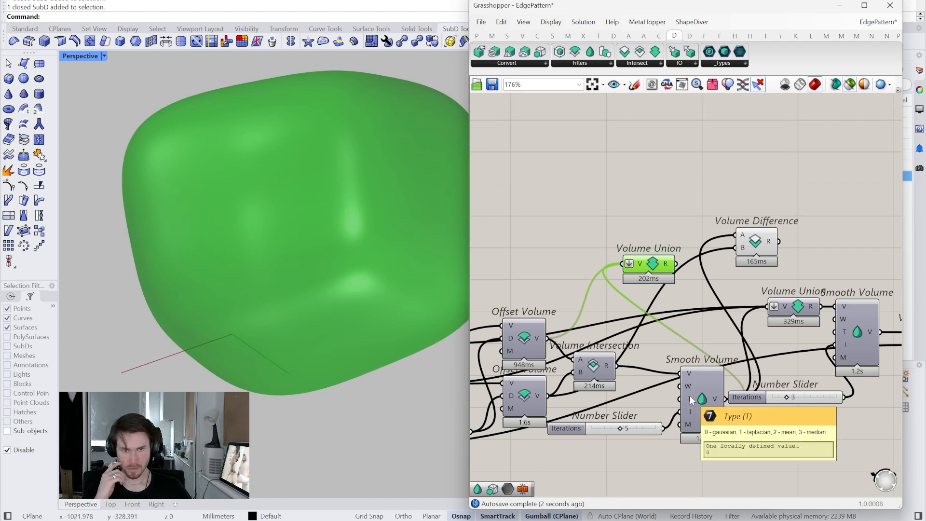
pyautogui.moveTo(747, 357)
pyautogui.mouseDown(button='right')
pyautogui.moveTo(711, 359)
pyautogui.moveTo(782, 359)
pyautogui.mouseUp(button='right')
pyautogui.moveTo(615, 368); pyautogui.dragTo(639, 364, button='right')
pyautogui.click(590, 348)
pyautogui.moveTo(590, 347); pyautogui.dragTo(681, 360, button='right')
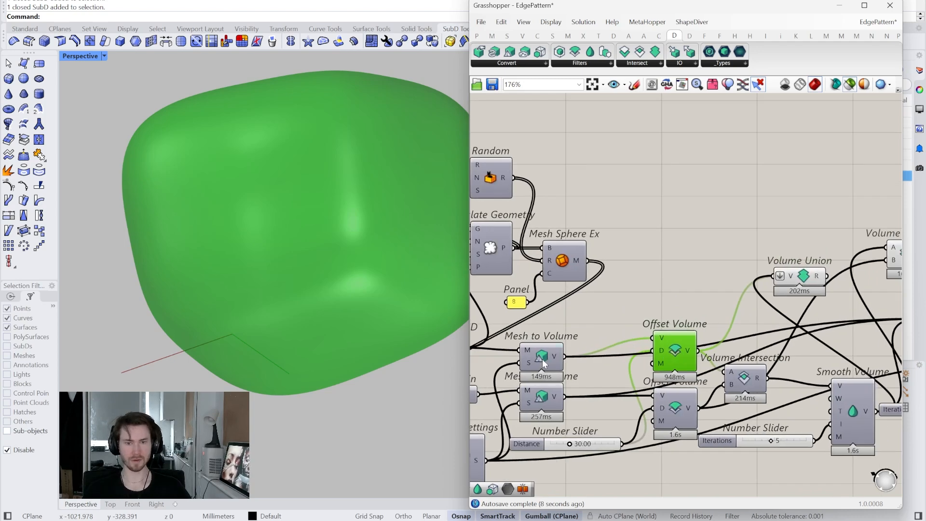
pyautogui.click(544, 363)
pyautogui.moveTo(544, 363); pyautogui.dragTo(529, 379, button='right')
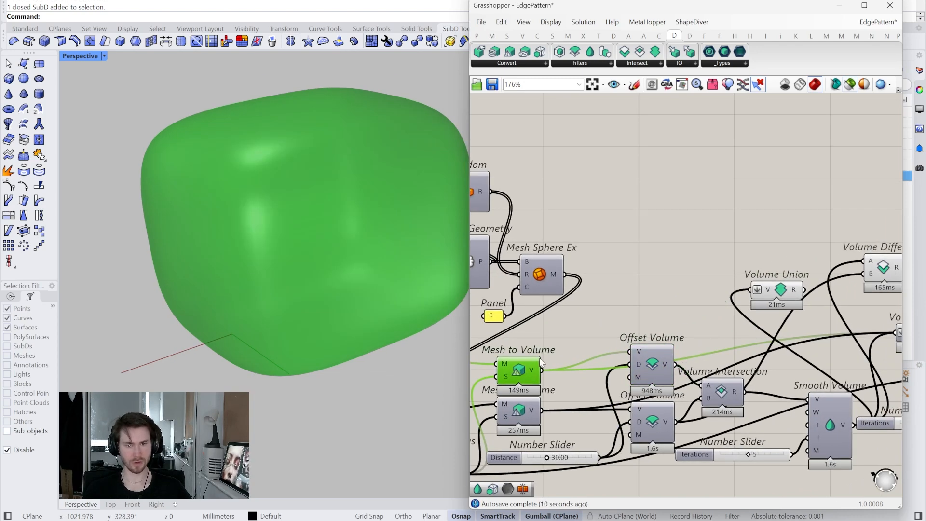
pyautogui.moveTo(625, 340); pyautogui.dragTo(751, 290)
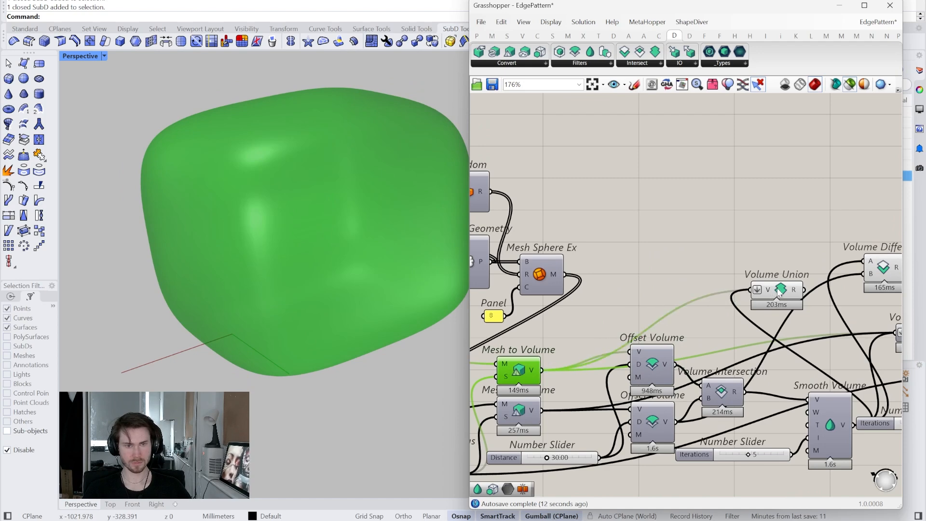
pyautogui.click(779, 292)
pyautogui.moveTo(776, 296); pyautogui.dragTo(736, 311, button='right')
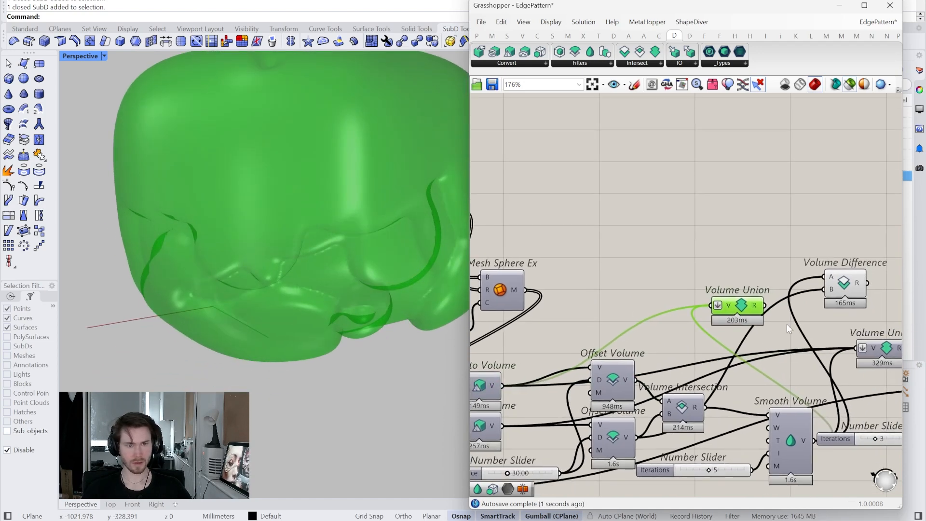
# - Wire the new Volume Union into A and the spheres' Mesh to Volume into B of Volume Difference, and inspect the result
pyautogui.click(847, 291)
pyautogui.click(485, 426)
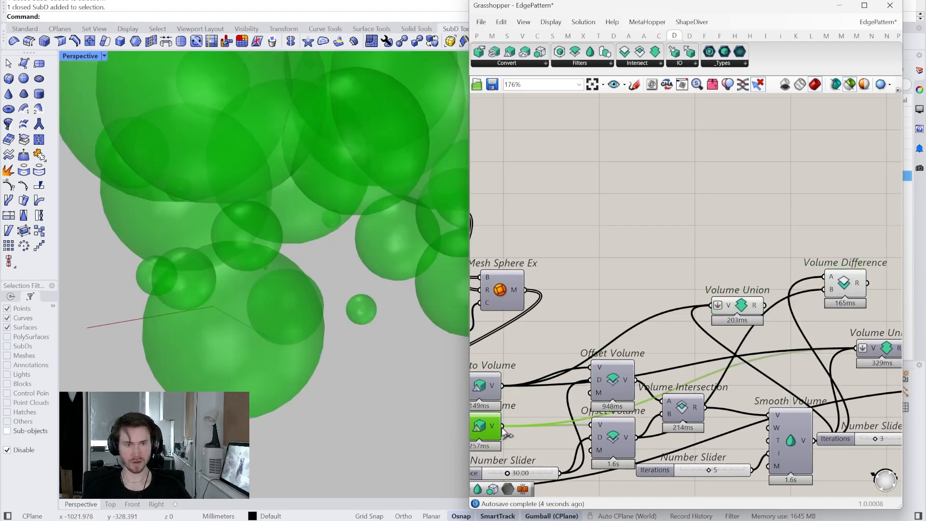
pyautogui.moveTo(659, 280); pyautogui.dragTo(822, 290)
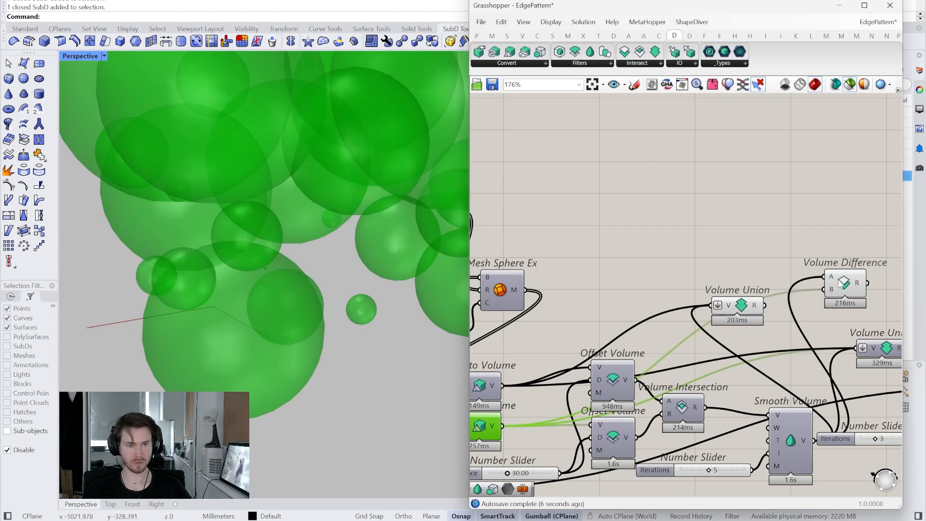
pyautogui.click(843, 283)
pyautogui.moveTo(812, 295); pyautogui.dragTo(792, 310, button='right')
pyautogui.moveTo(738, 323); pyautogui.dragTo(776, 296)
pyautogui.click(813, 306)
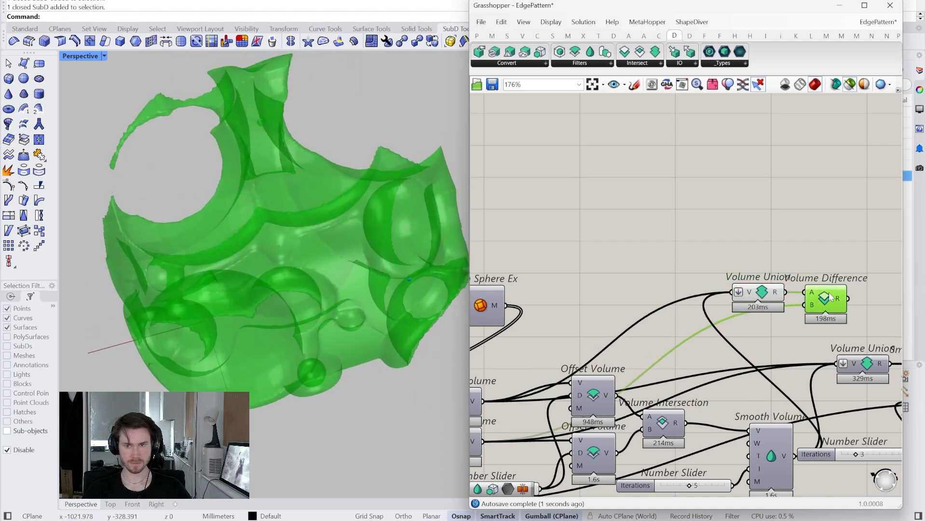
# - Turn off the previews of the new Volume Union and Volume Difference, and move both into free space above the main chain
pyautogui.rightClick(764, 293)
pyautogui.click(778, 315)
pyautogui.moveTo(789, 333); pyautogui.dragTo(755, 322, button='right')
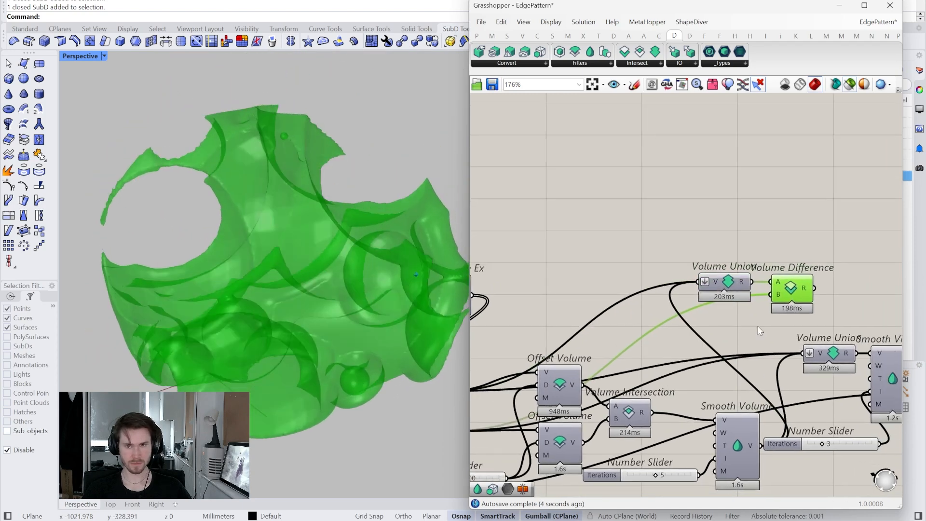
pyautogui.rightClick(794, 286)
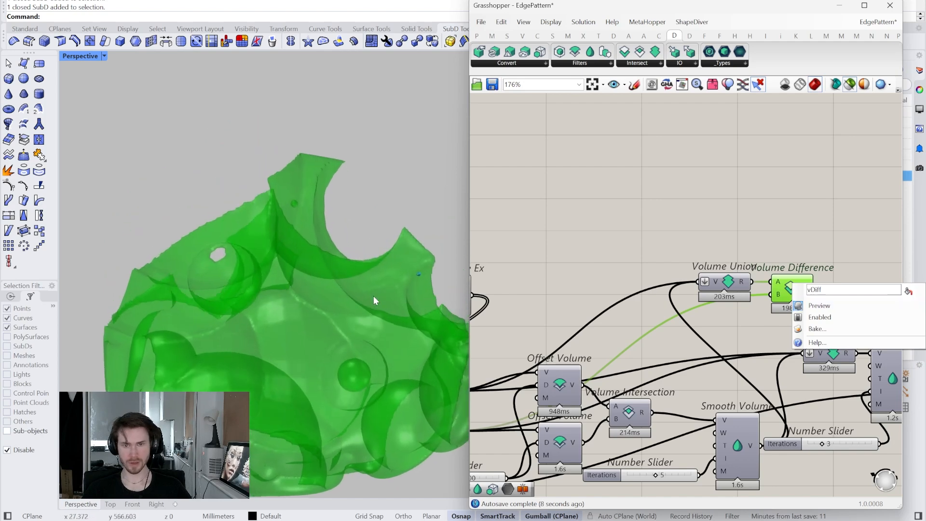
pyautogui.click(814, 309)
pyautogui.moveTo(798, 248); pyautogui.dragTo(704, 311)
pyautogui.moveTo(805, 290); pyautogui.dragTo(812, 249)
pyautogui.moveTo(813, 279); pyautogui.dragTo(707, 256, button='right')
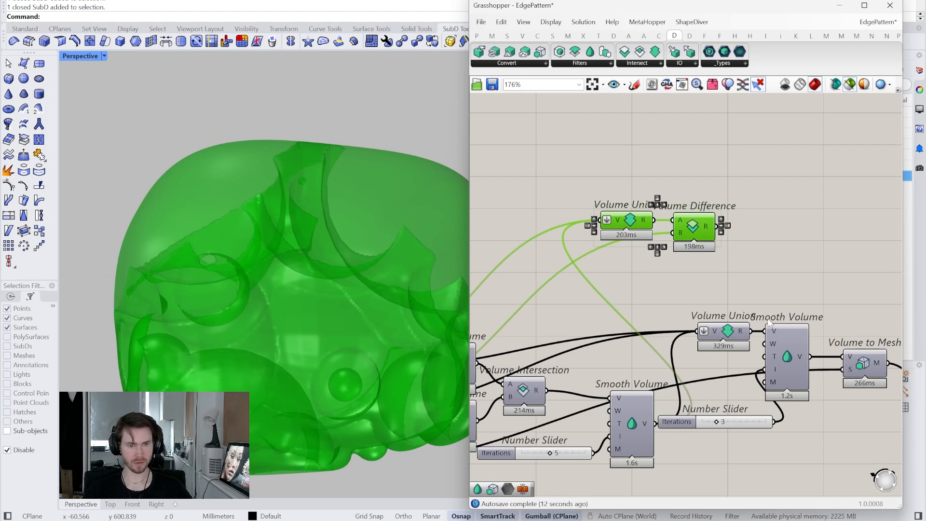
pyautogui.moveTo(737, 332); pyautogui.dragTo(713, 350, button='right')
pyautogui.moveTo(682, 237); pyautogui.dragTo(680, 189)
# - Copy the final Smooth Volume with its Iterations slider of 3 and use it to smooth the Volume Difference result
pyautogui.moveTo(776, 461); pyautogui.dragTo(732, 229)
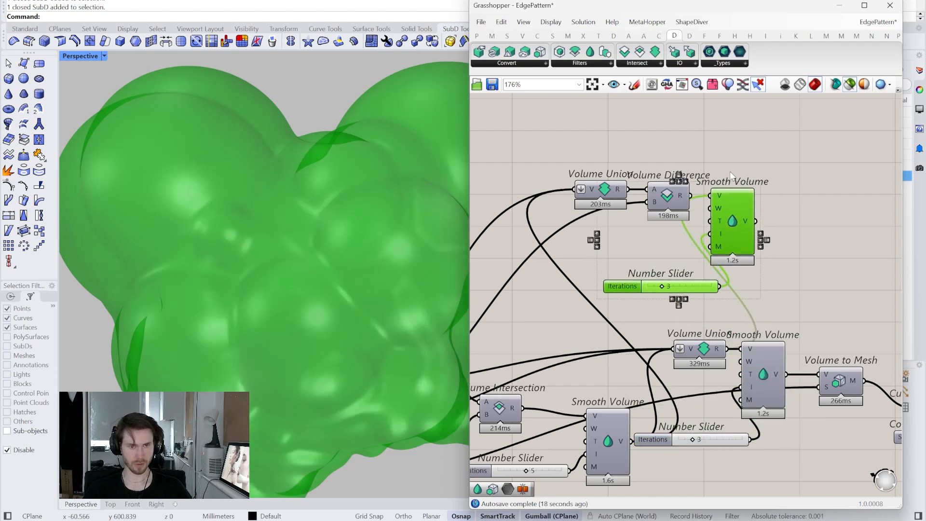
pyautogui.moveTo(710, 195); pyautogui.dragTo(694, 199)
pyautogui.moveTo(699, 289); pyautogui.dragTo(719, 223)
pyautogui.click(739, 225)
pyautogui.click(670, 235)
pyautogui.moveTo(759, 226); pyautogui.dragTo(737, 228, button='right')
# - Copy the Custom Preview with its Colour Swatch and connect it to the upper Smooth Volume output
pyautogui.moveTo(828, 343); pyautogui.dragTo(773, 336, button='right')
pyautogui.moveTo(861, 363); pyautogui.dragTo(836, 444)
pyautogui.keyDown('alt'); pyautogui.moveTo(847, 408); pyautogui.dragTo(713, 215); pyautogui.keyUp('alt')
pyautogui.click(683, 214)
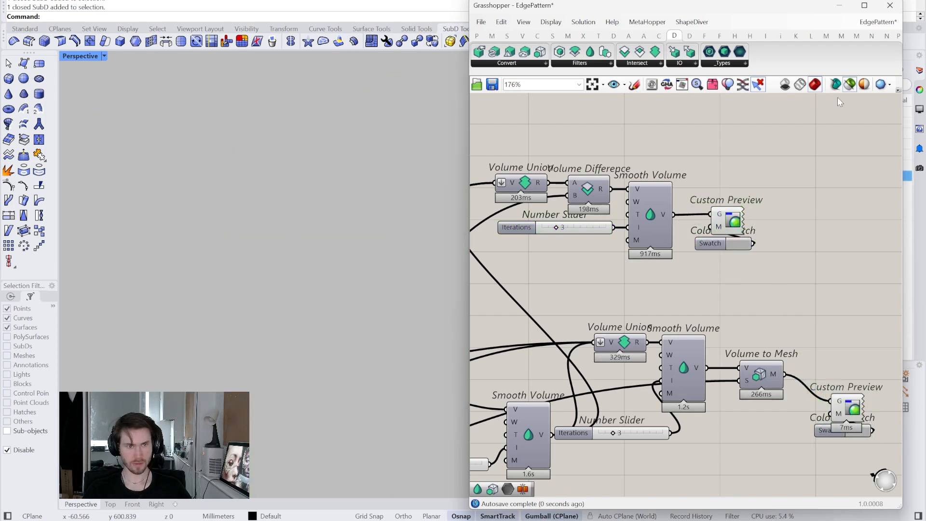
# - Stop limiting the preview to selected components and hide the original Custom Preview so only the blend volume is displayed
pyautogui.click(846, 88)
pyautogui.moveTo(881, 360); pyautogui.dragTo(834, 445)
pyautogui.middleClick(814, 311)
pyautogui.click(823, 331)
pyautogui.click(745, 291)
pyautogui.moveTo(745, 290); pyautogui.dragTo(794, 326, button='right')
pyautogui.moveTo(795, 179); pyautogui.dragTo(572, 286)
pyautogui.moveTo(716, 241); pyautogui.dragTo(725, 204)
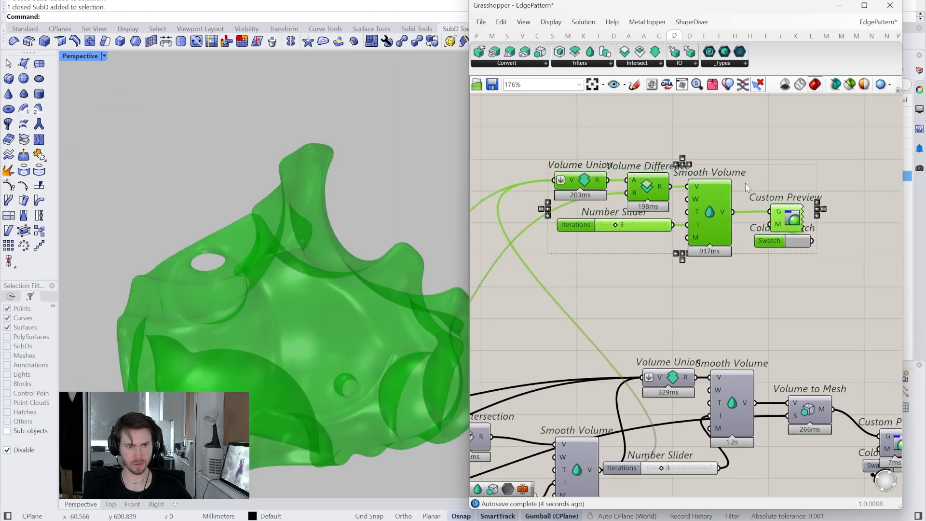
pyautogui.click(675, 282)
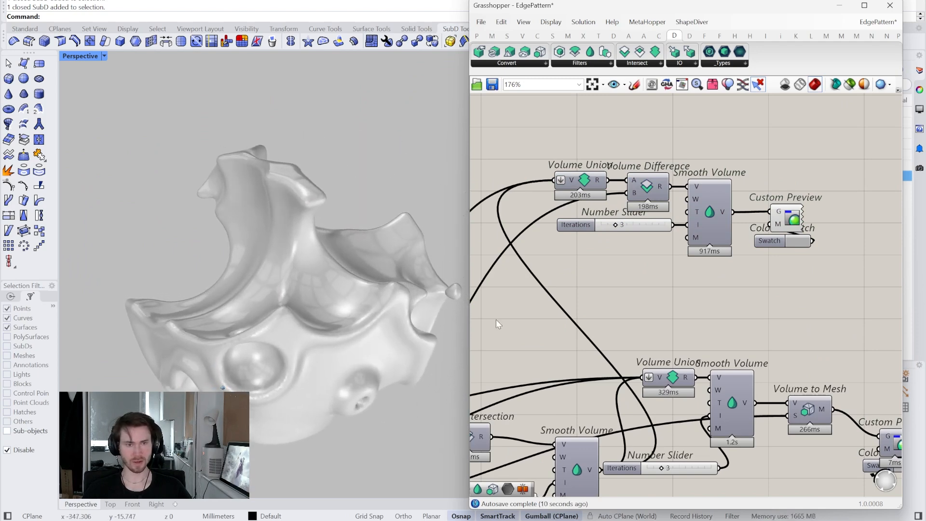
# - Duplicate the upper Custom Preview and Colour Swatch below the originals, and set the copied swatch to dark grey
pyautogui.moveTo(677, 320); pyautogui.dragTo(737, 311, button='right')
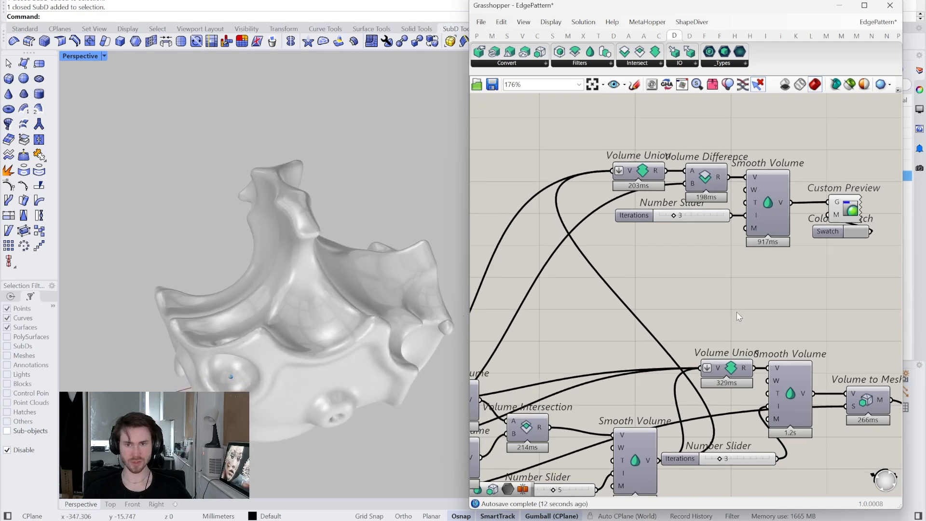
pyautogui.scroll(-1, 750, 282)
pyautogui.moveTo(848, 226); pyautogui.dragTo(830, 259)
pyautogui.hotkey('ctrl', 'c')
pyautogui.hotkey('ctrl', 'v')
pyautogui.click(718, 261)
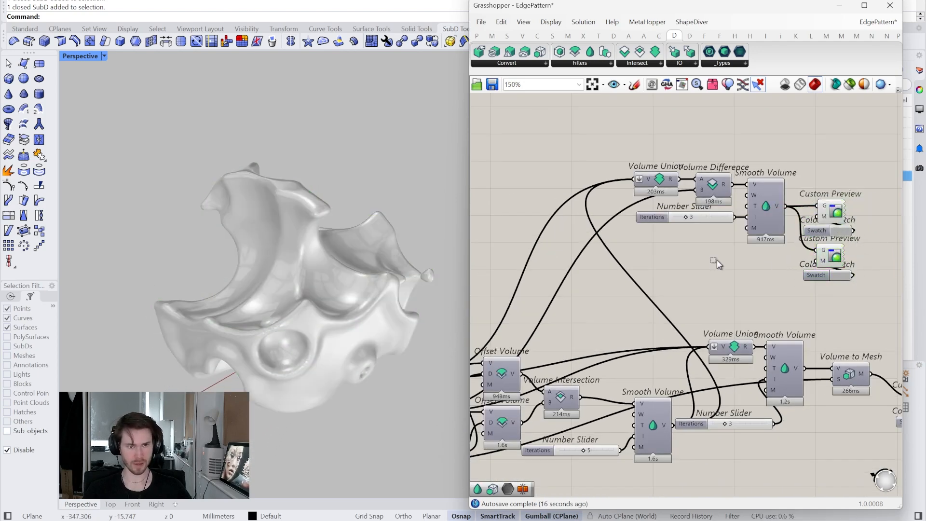
pyautogui.click(840, 276)
pyautogui.click(881, 351)
# - Connect the spheres' Mesh to Volume output to the dark grey Custom Preview, and inspect the spheres against the blend volume
pyautogui.moveTo(586, 358); pyautogui.dragTo(628, 362, button='right')
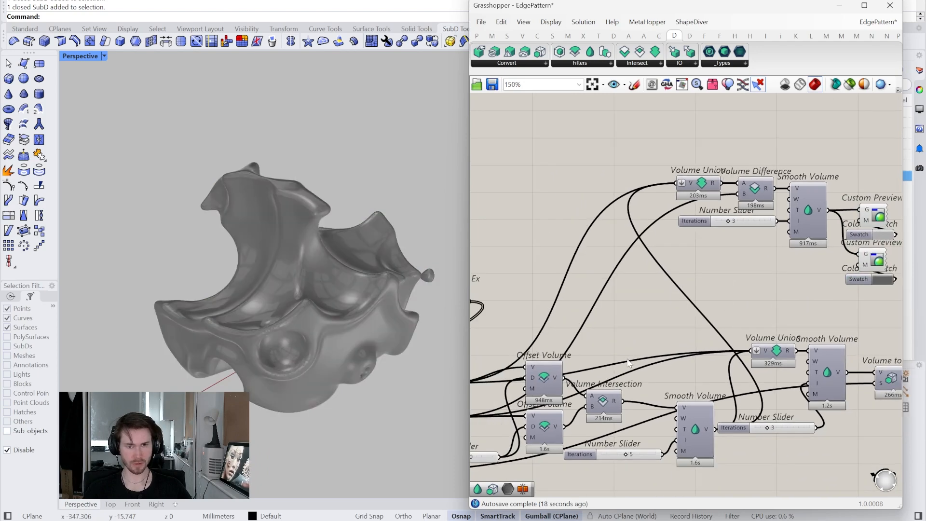
pyautogui.click(548, 419)
pyautogui.moveTo(549, 419); pyautogui.dragTo(620, 403, button='right')
pyautogui.scroll(-1, 613, 403)
pyautogui.moveTo(518, 399); pyautogui.dragTo(556, 387, button='right')
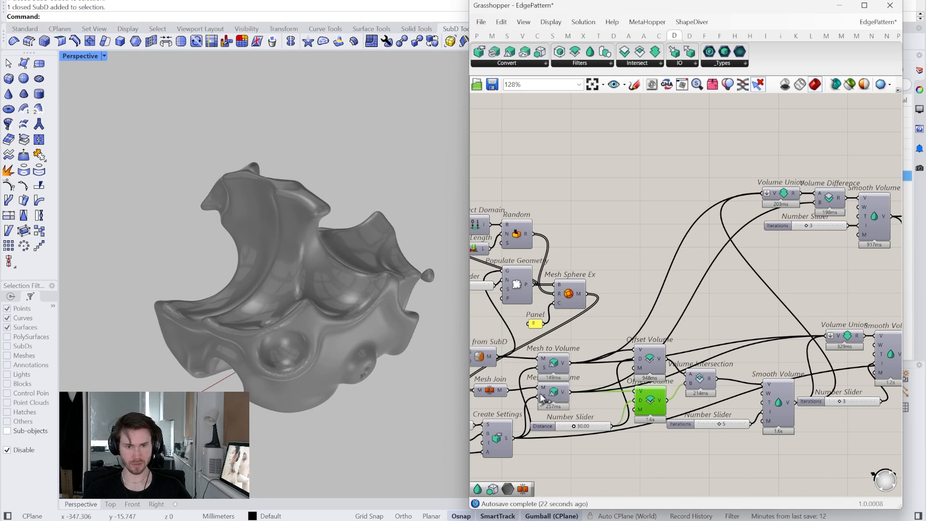
pyautogui.scroll(-2, 532, 404)
pyautogui.moveTo(532, 403); pyautogui.dragTo(777, 287)
pyautogui.scroll(4, 849, 316)
pyautogui.moveTo(270, 279); pyautogui.dragTo(325, 306, button='right')
pyautogui.moveTo(365, 320); pyautogui.dragTo(348, 253, button='right')
pyautogui.moveTo(329, 289); pyautogui.dragTo(329, 288, button='right')
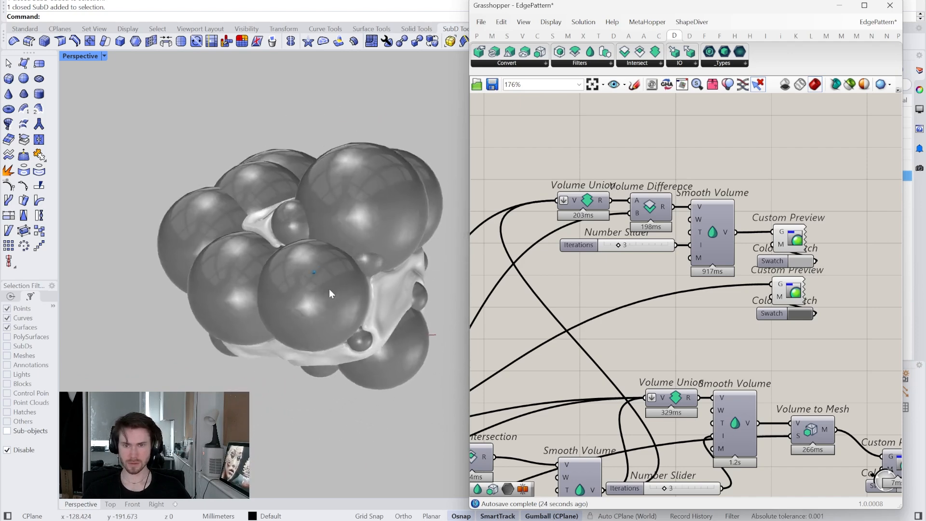
# - Feed Mesh Join from the second SubD's Mesh from SubD output in place of the Mesh Sphere Ex meshes
pyautogui.scroll(-2, 545, 350)
pyautogui.moveTo(545, 350); pyautogui.dragTo(670, 344, button='right')
pyautogui.scroll(1, 661, 346)
pyautogui.moveTo(517, 378); pyautogui.dragTo(582, 364, button='right')
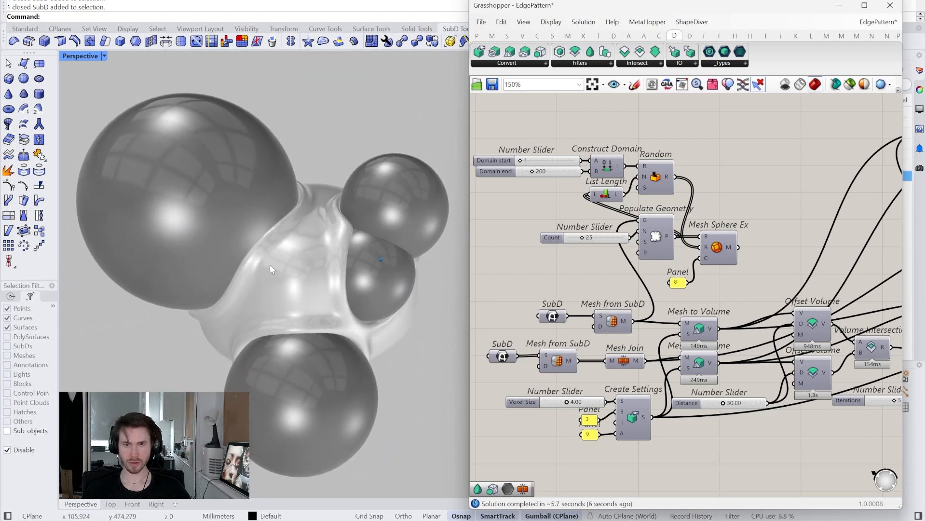
# - Review the complete blending definition, from the SubD and sphere inputs through to the isolated blend branch
pyautogui.moveTo(762, 297); pyautogui.dragTo(608, 347, button='right')
pyautogui.scroll(-2, 637, 345)
pyautogui.moveTo(807, 298); pyautogui.dragTo(773, 301, button='right')
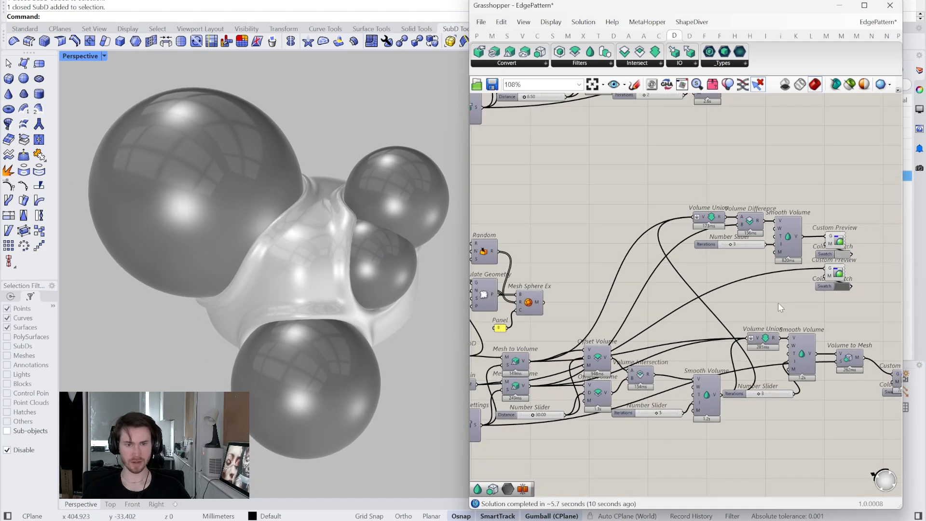
pyautogui.moveTo(690, 302); pyautogui.dragTo(726, 281, button='right')
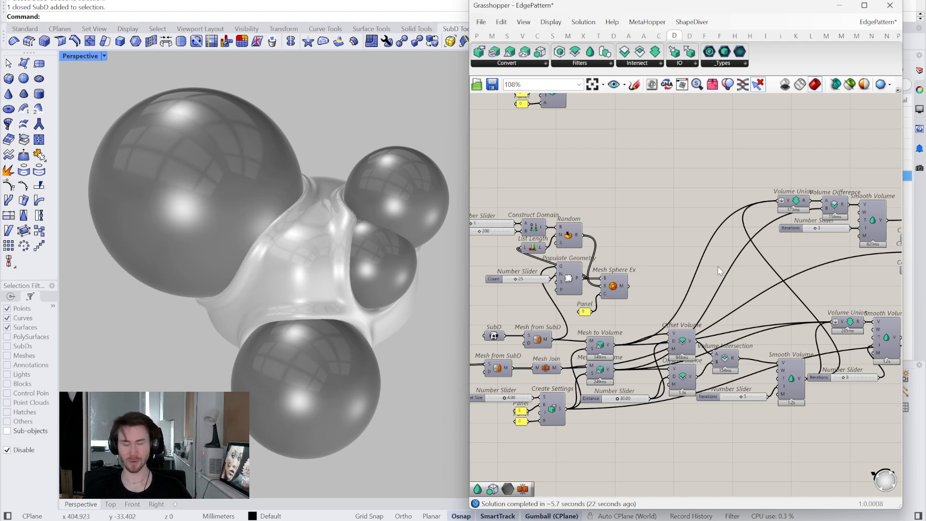
pyautogui.moveTo(715, 265); pyautogui.dragTo(697, 274, button='right')
pyautogui.scroll(-4, 696, 274)
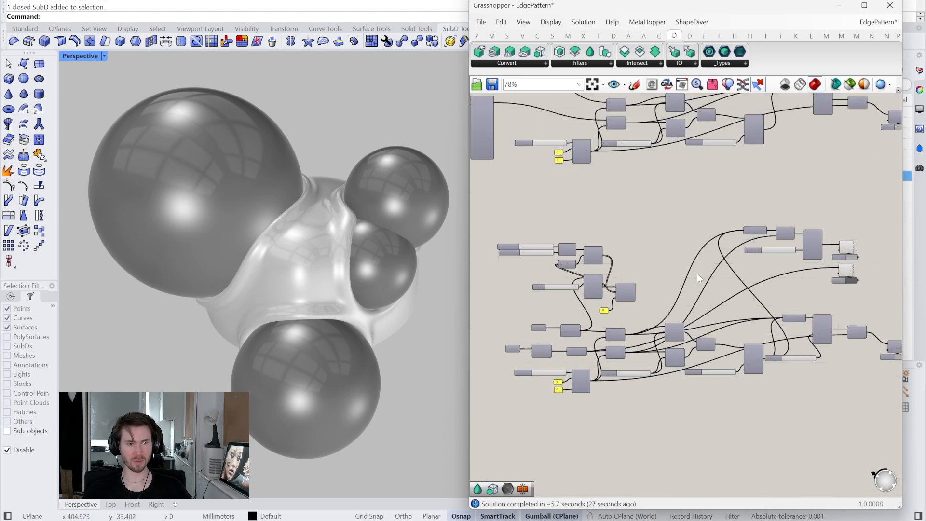
pyautogui.moveTo(868, 415); pyautogui.dragTo(522, 262)
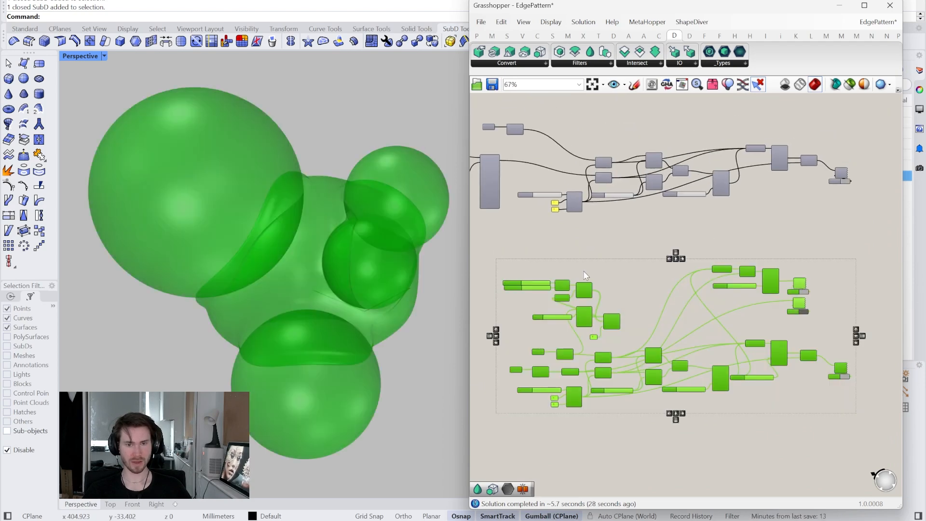
pyautogui.scroll(8, 693, 328)
pyautogui.scroll(1, 685, 312)
pyautogui.click(659, 287)
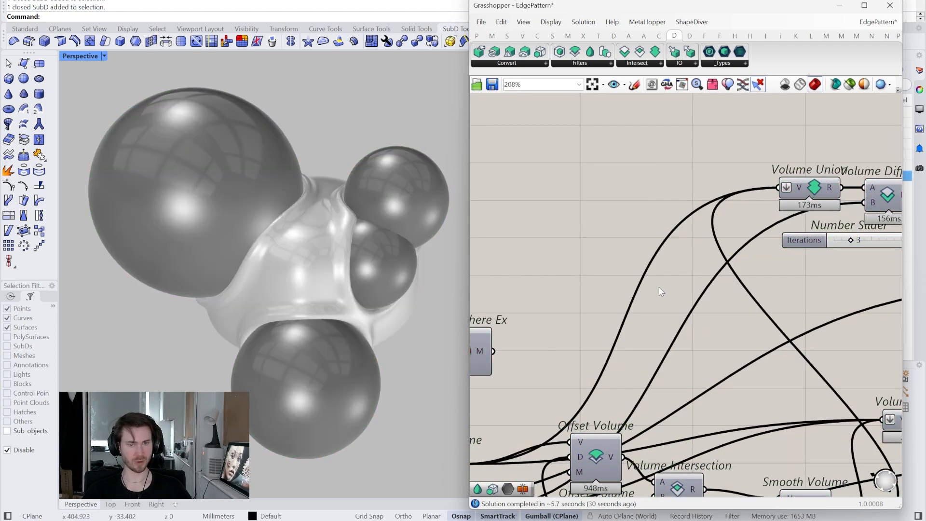